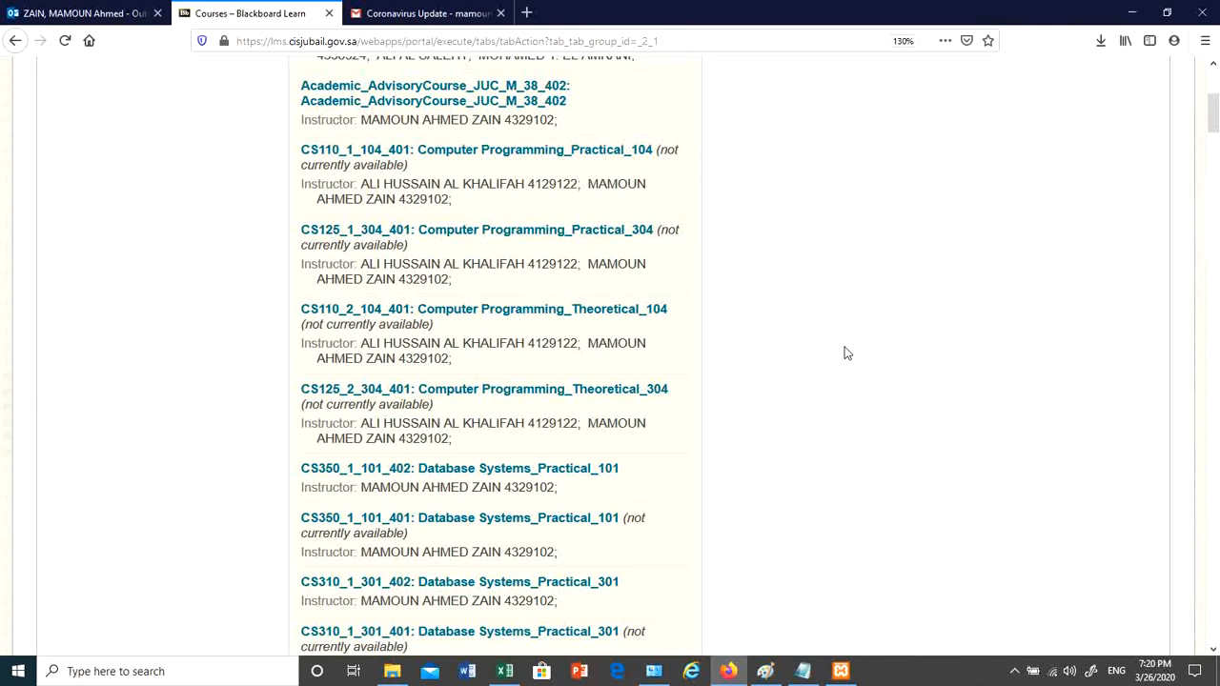
- Open the Database Systems_Practical_301 (CS310_1_301_402) course
scroll(848, 353, up, 2)
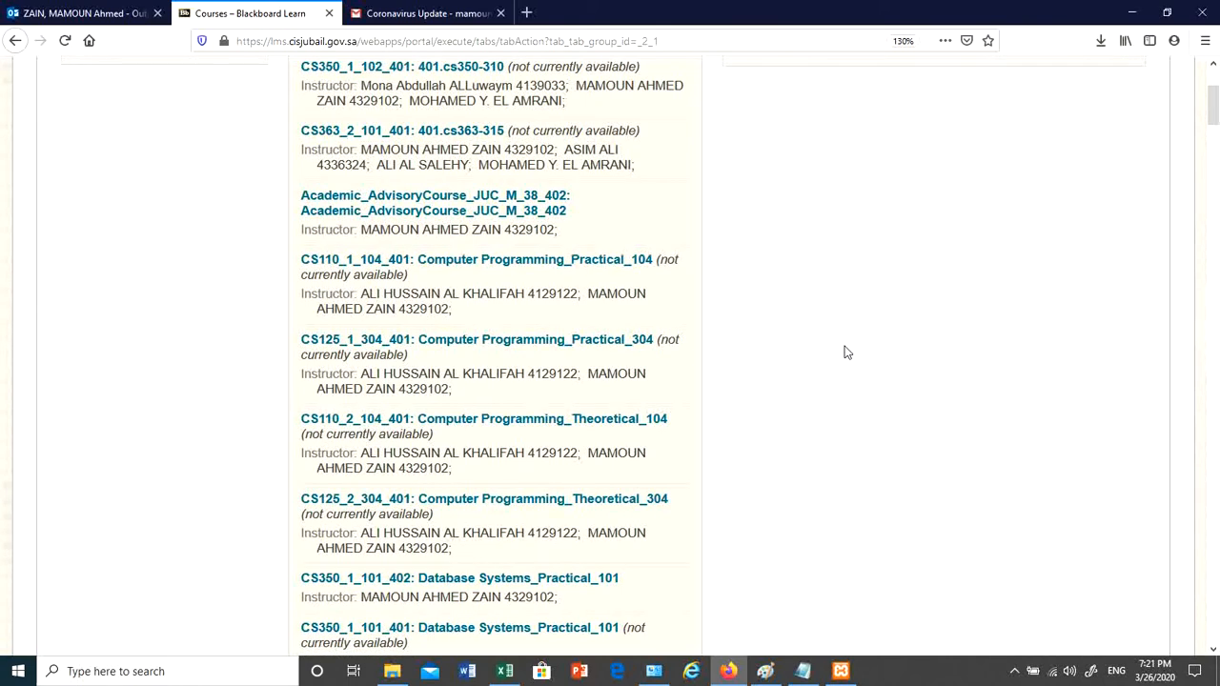
scroll(847, 353, up, 4)
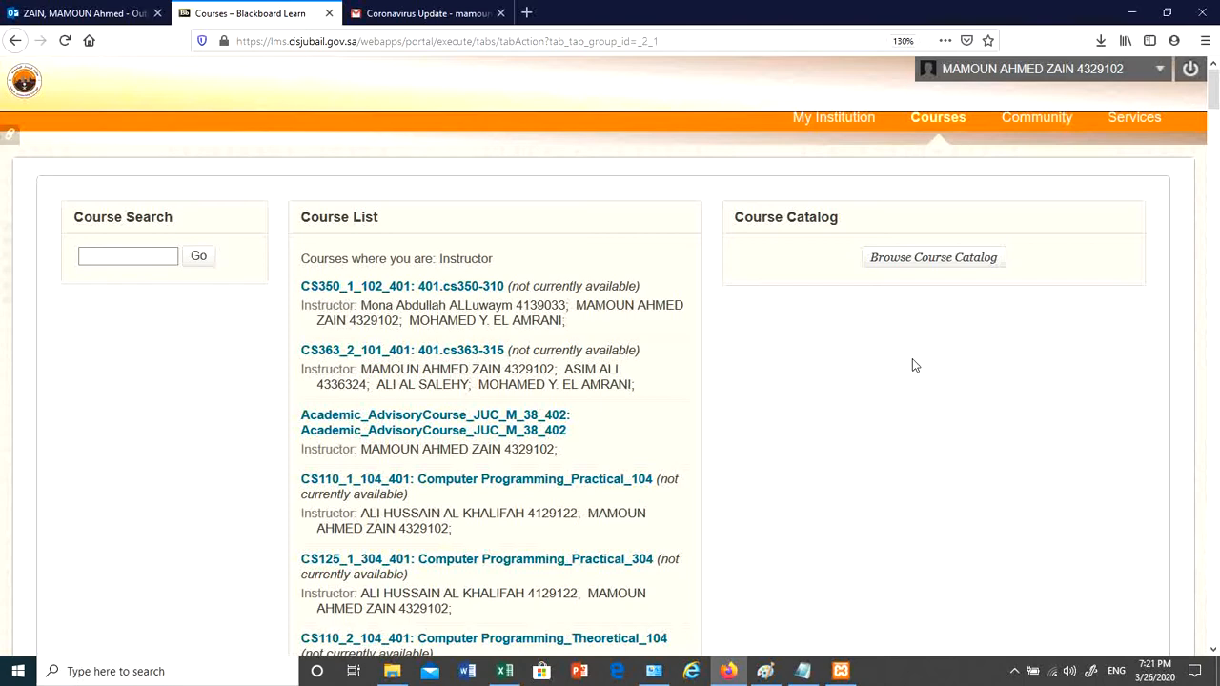
scroll(925, 382, down, 7)
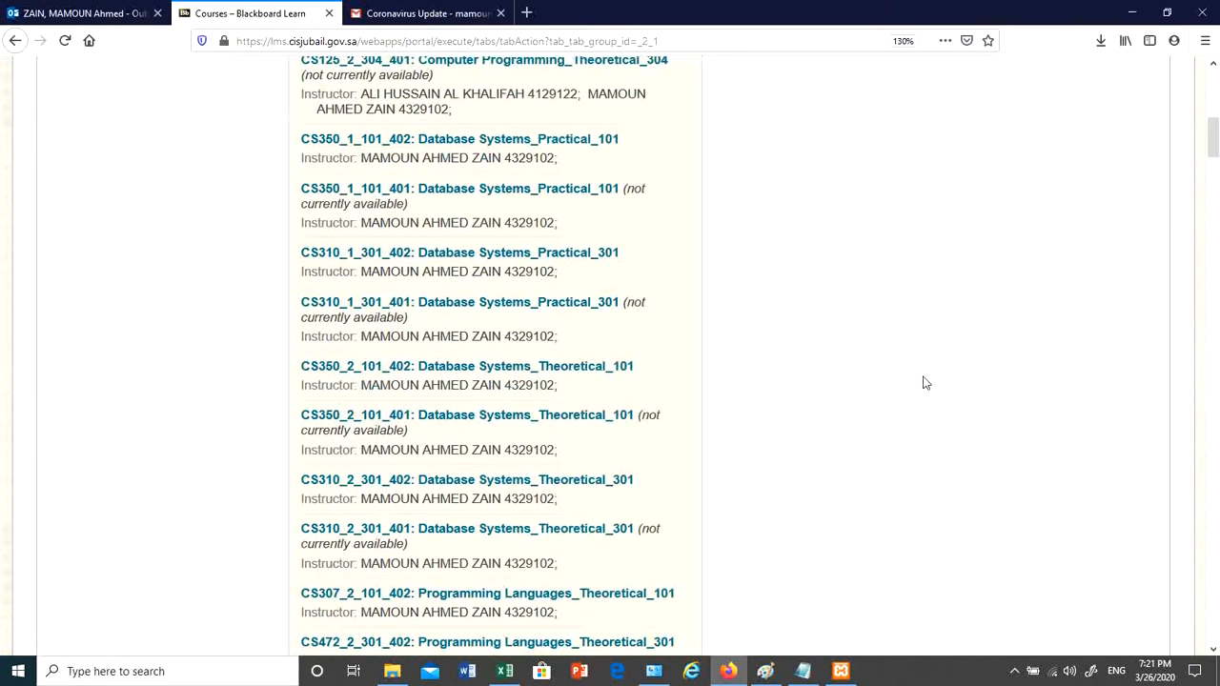
scroll(924, 382, down, 3)
scroll(923, 383, up, 4)
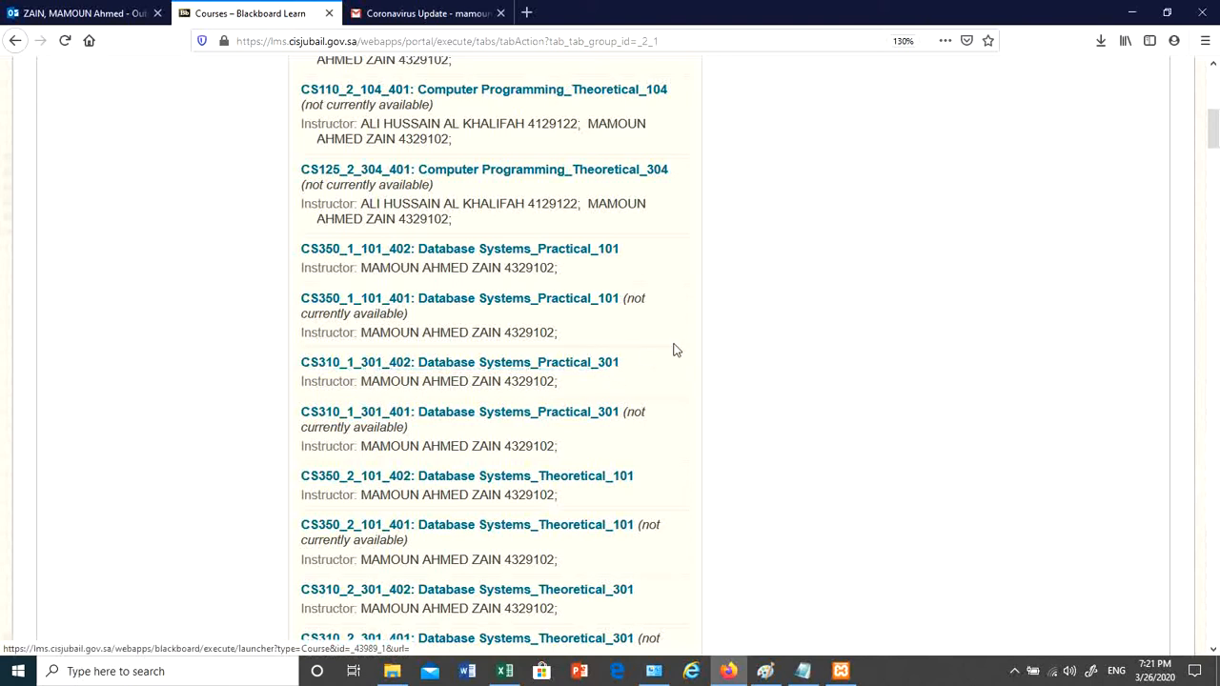
click(594, 367)
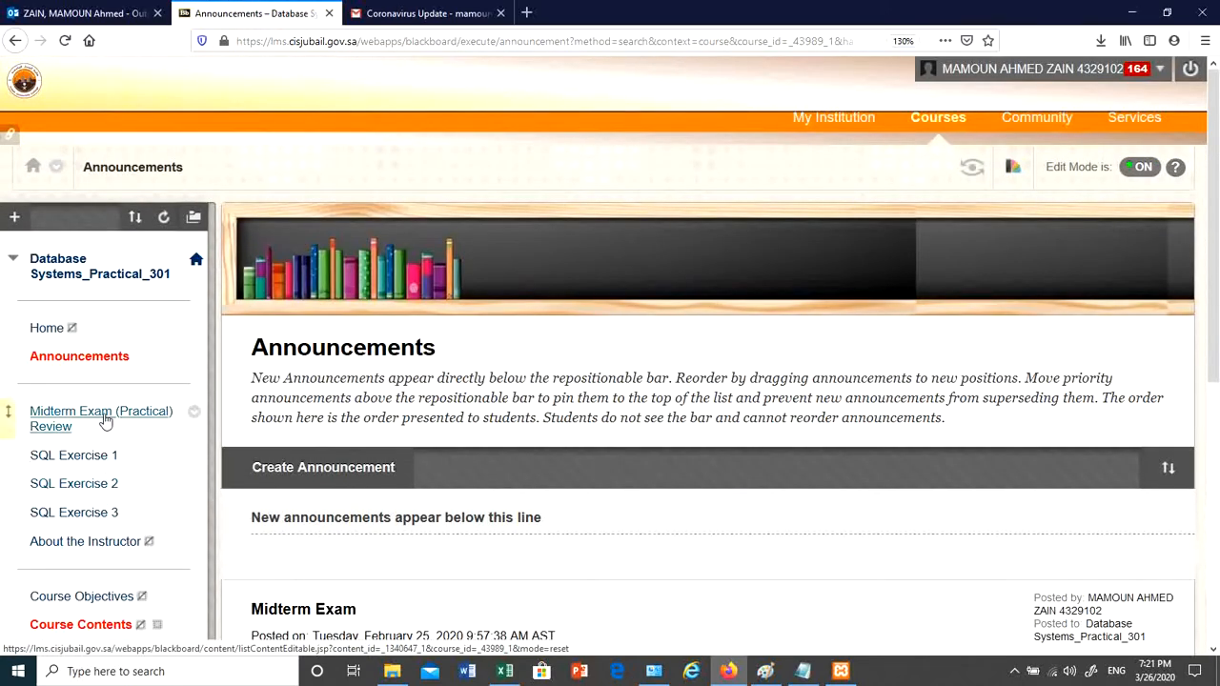
- Show the add-menu-item choices from the + button above the course menu
scroll(98, 407, down, 5)
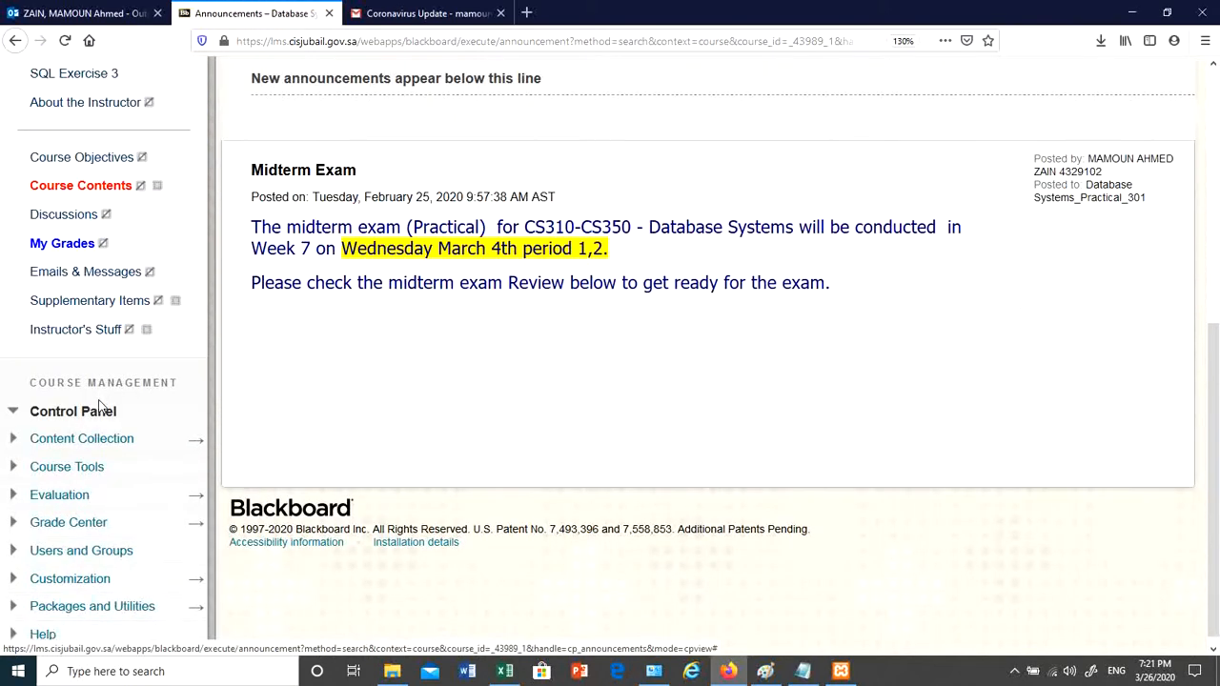
scroll(99, 407, up, 5)
click(13, 218)
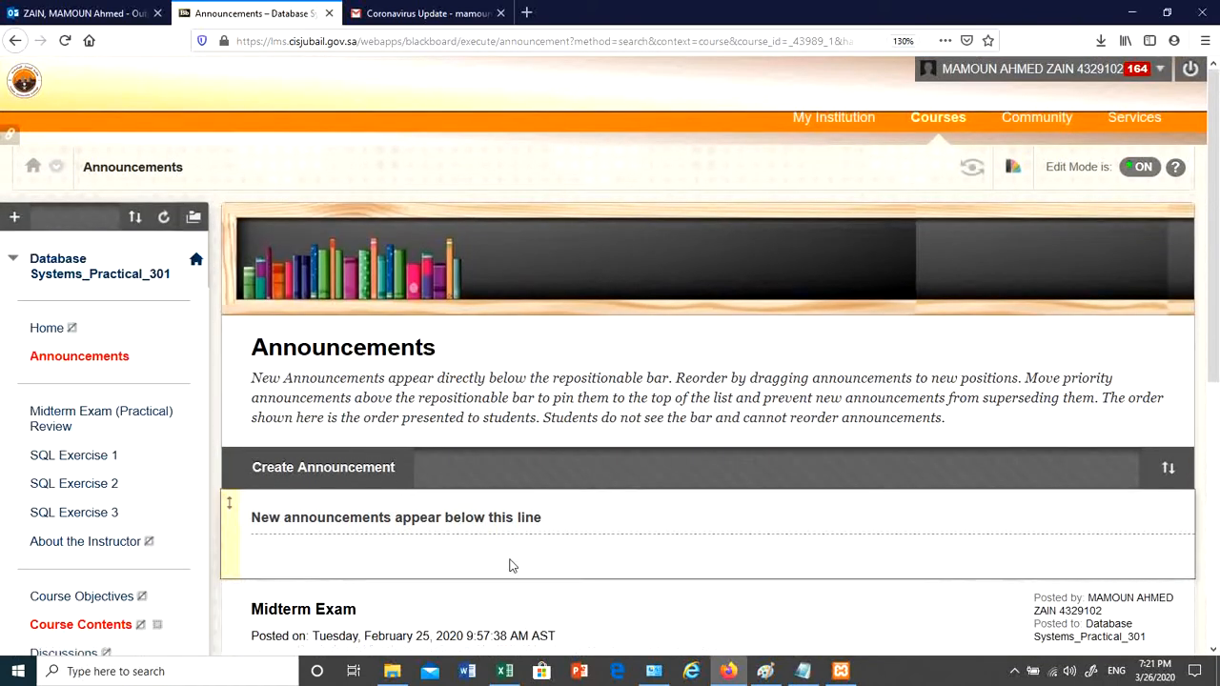
click(15, 218)
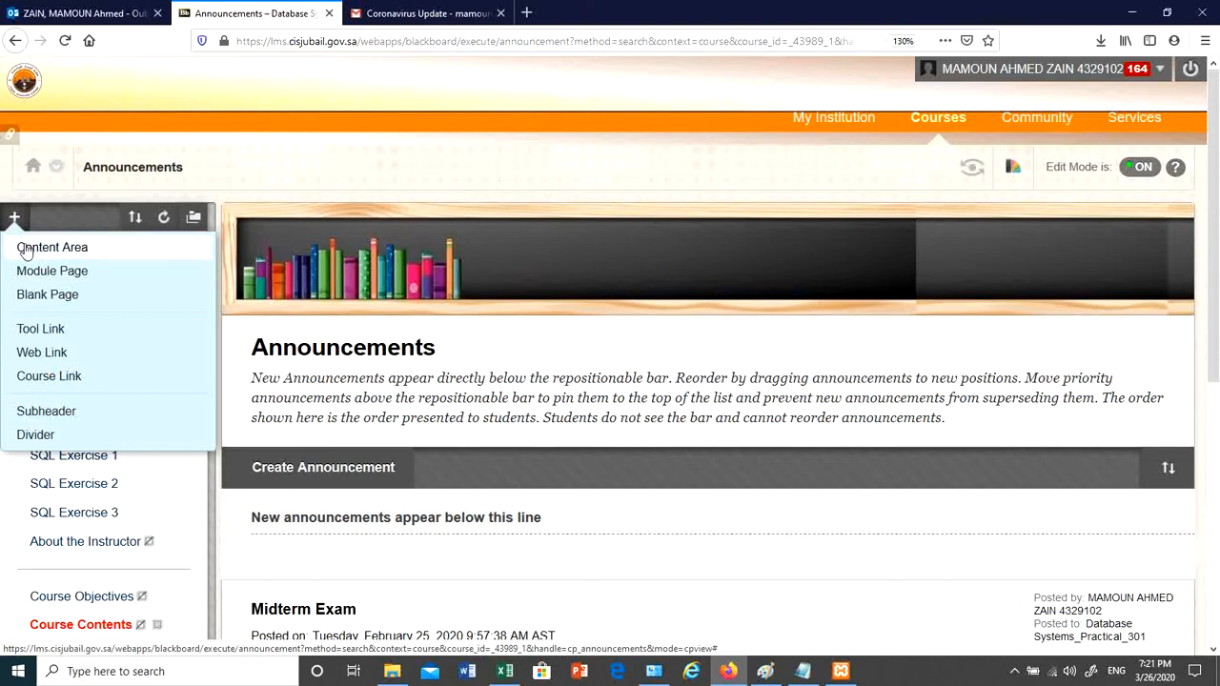
- Add a content area named 'Quiz2' to the course menu, available to users
click(26, 247)
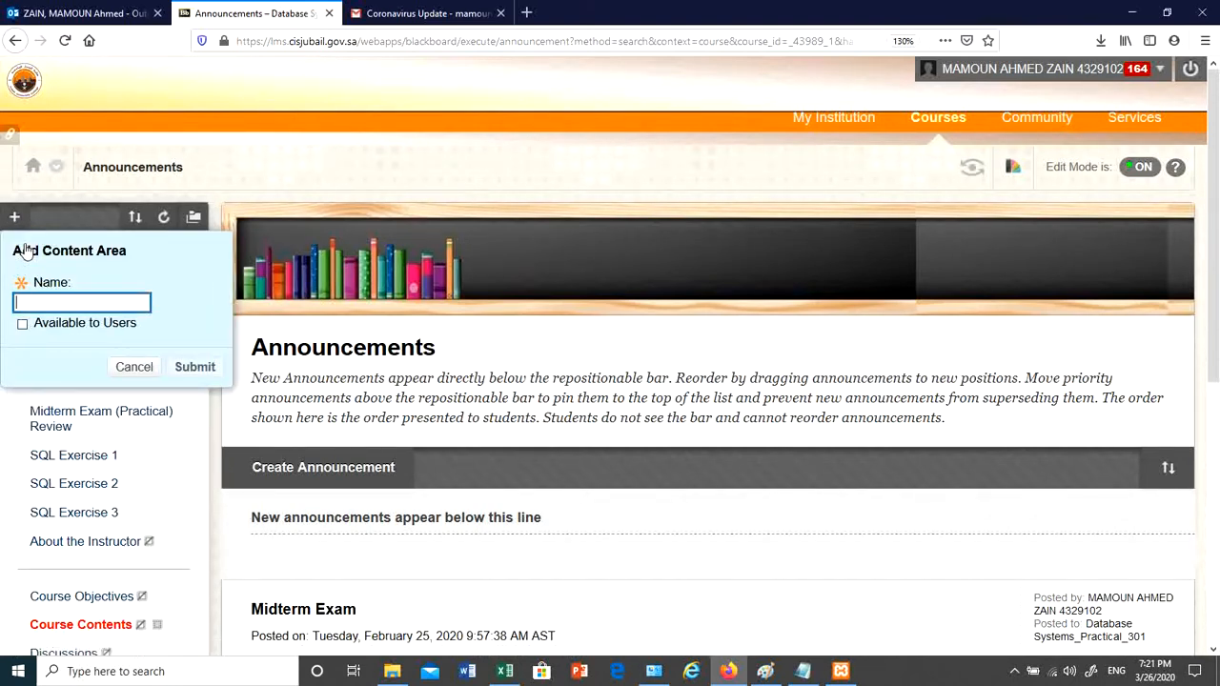
text(Quiz2)
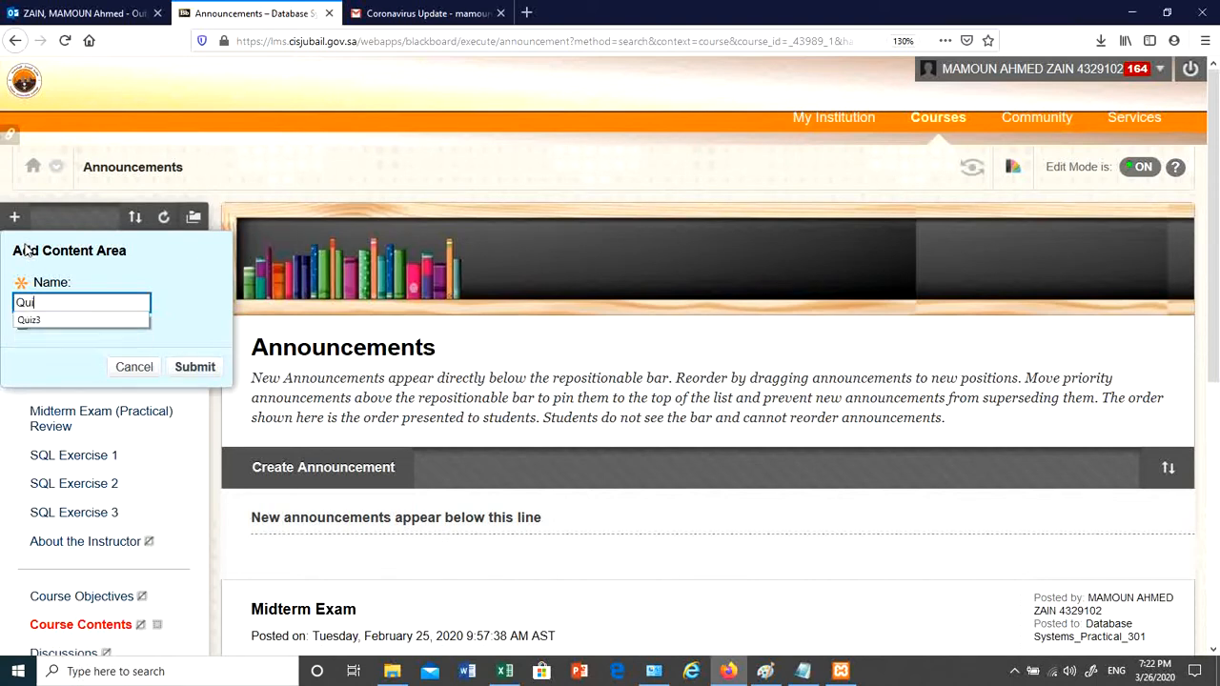
click(185, 274)
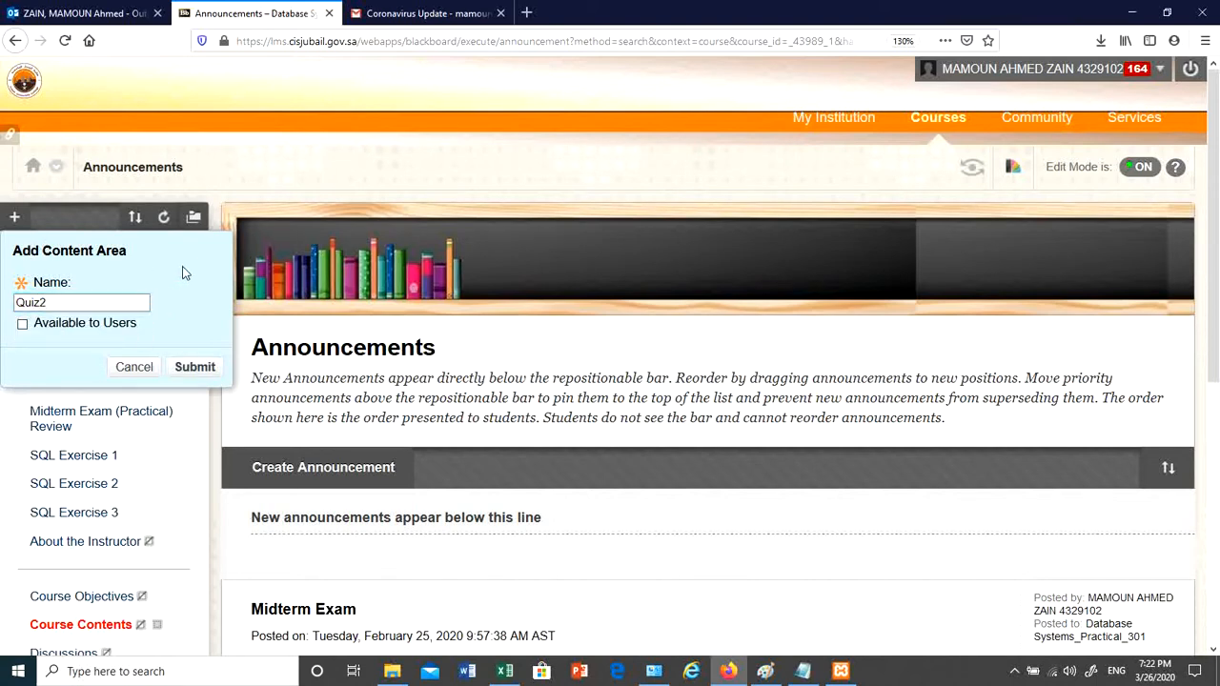
click(22, 325)
click(195, 367)
scroll(202, 412, down, 5)
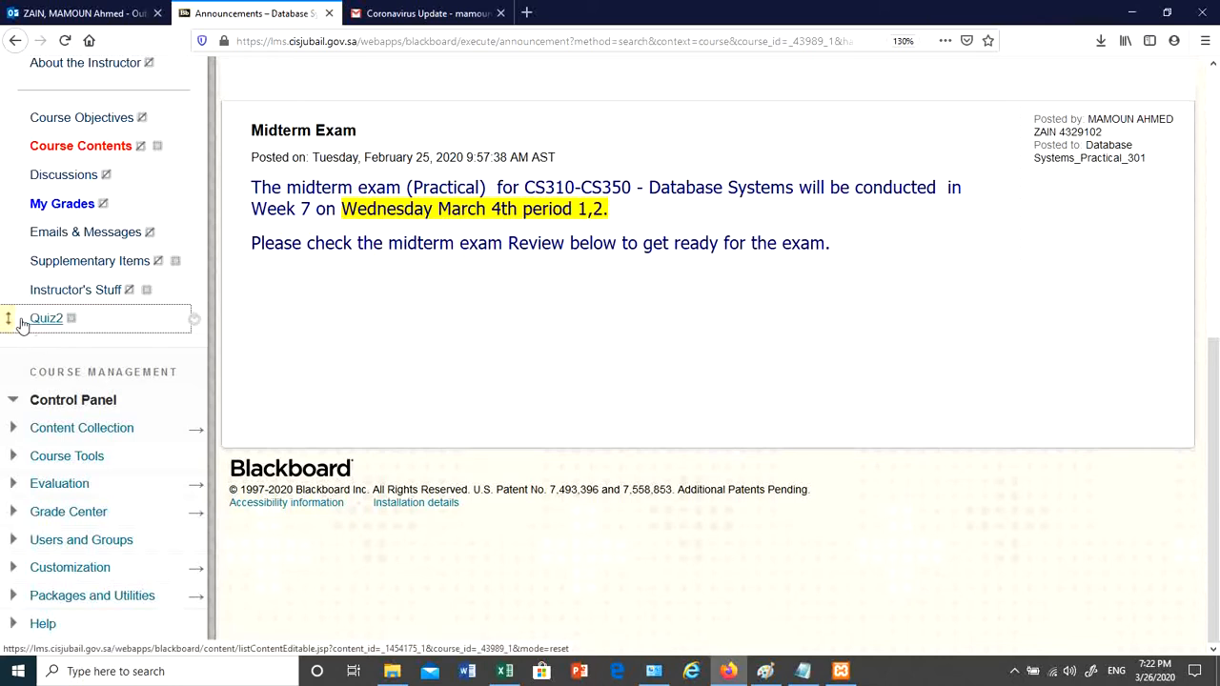
- Move Quiz2 above Midterm Exam (Practical) Review, then view and exit Student Preview
drag(9, 318, 60, 126)
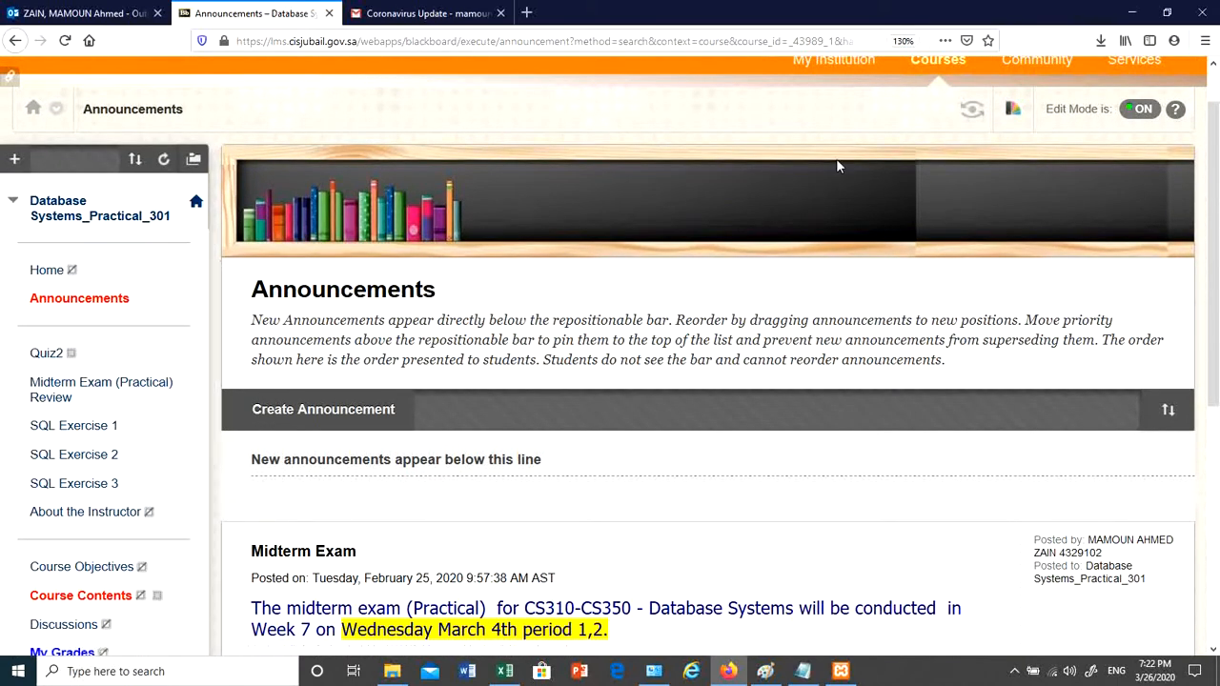
click(970, 115)
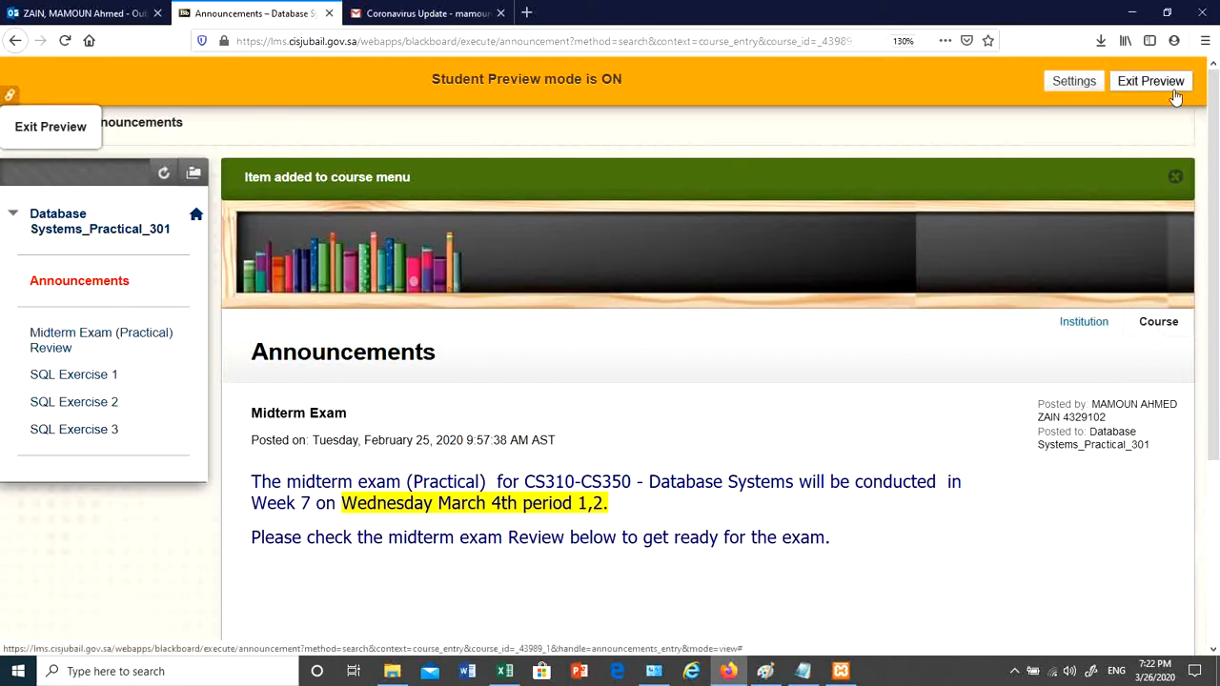
click(1153, 82)
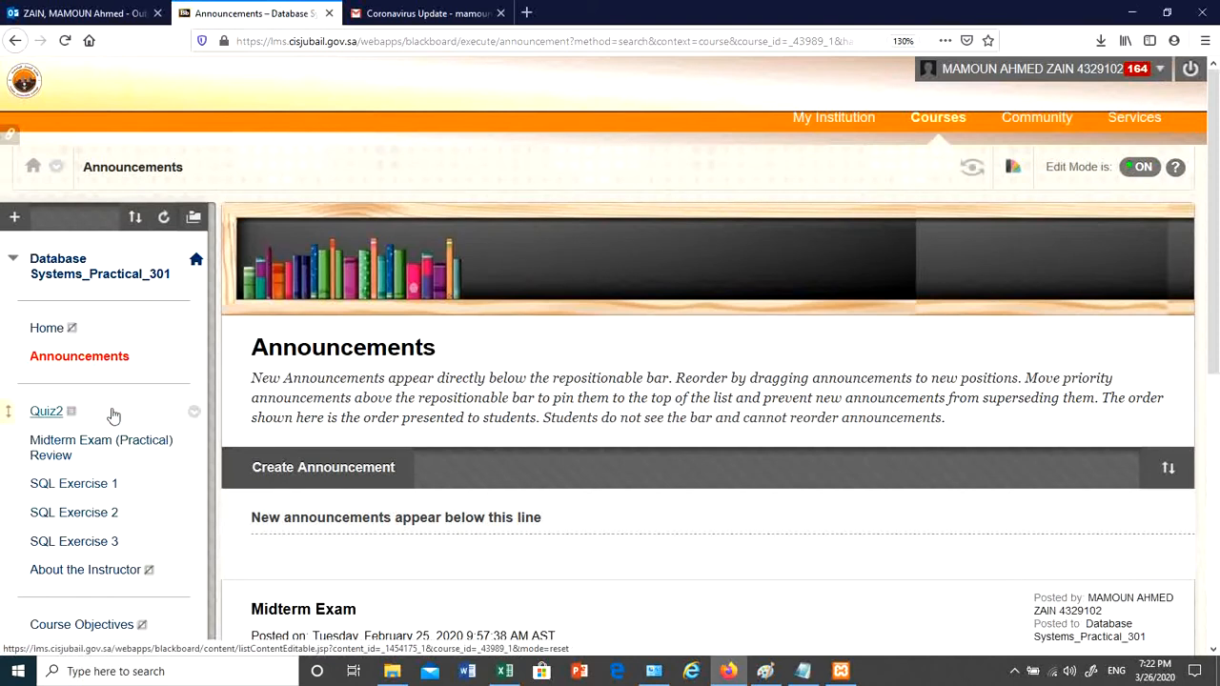
- Open Quiz2 and choose Assessments > Test to reach the Create Test page
click(49, 418)
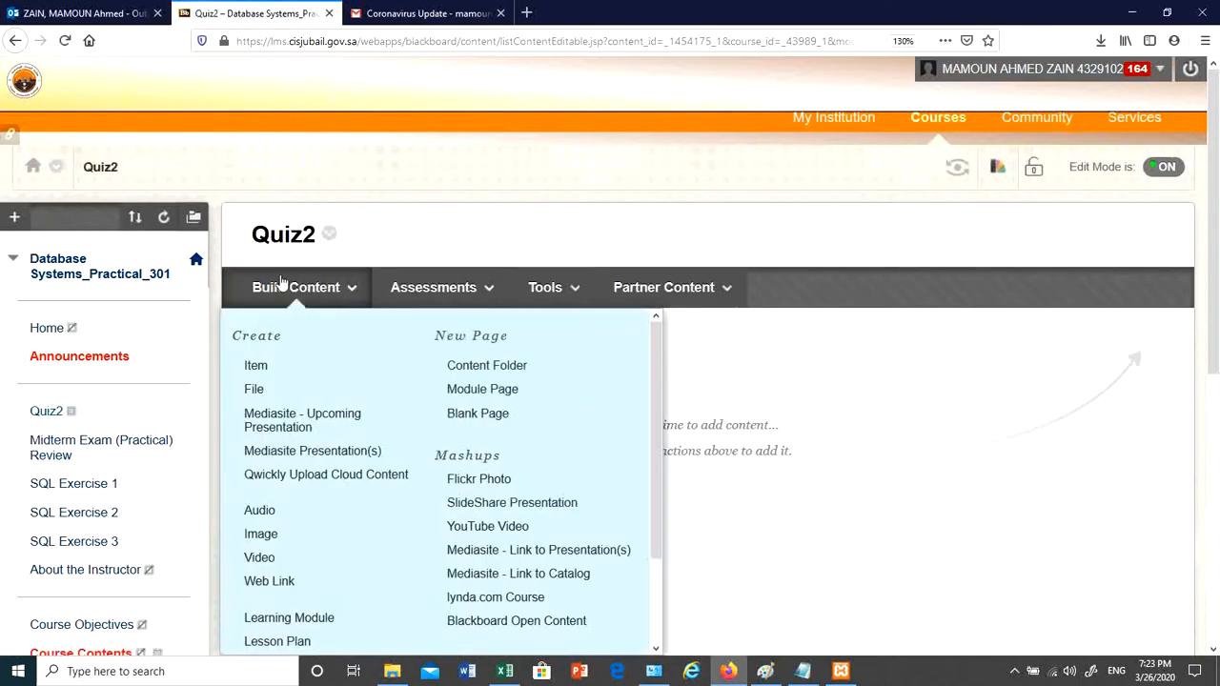
mouse_move(273, 277)
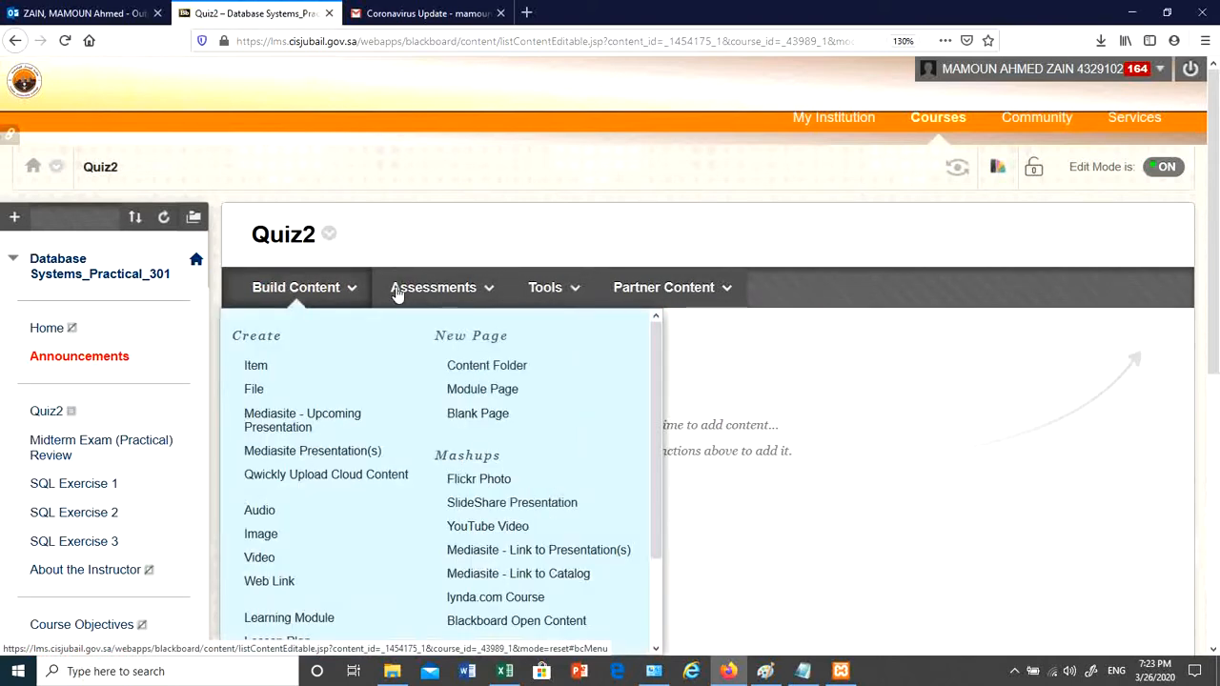
mouse_move(443, 296)
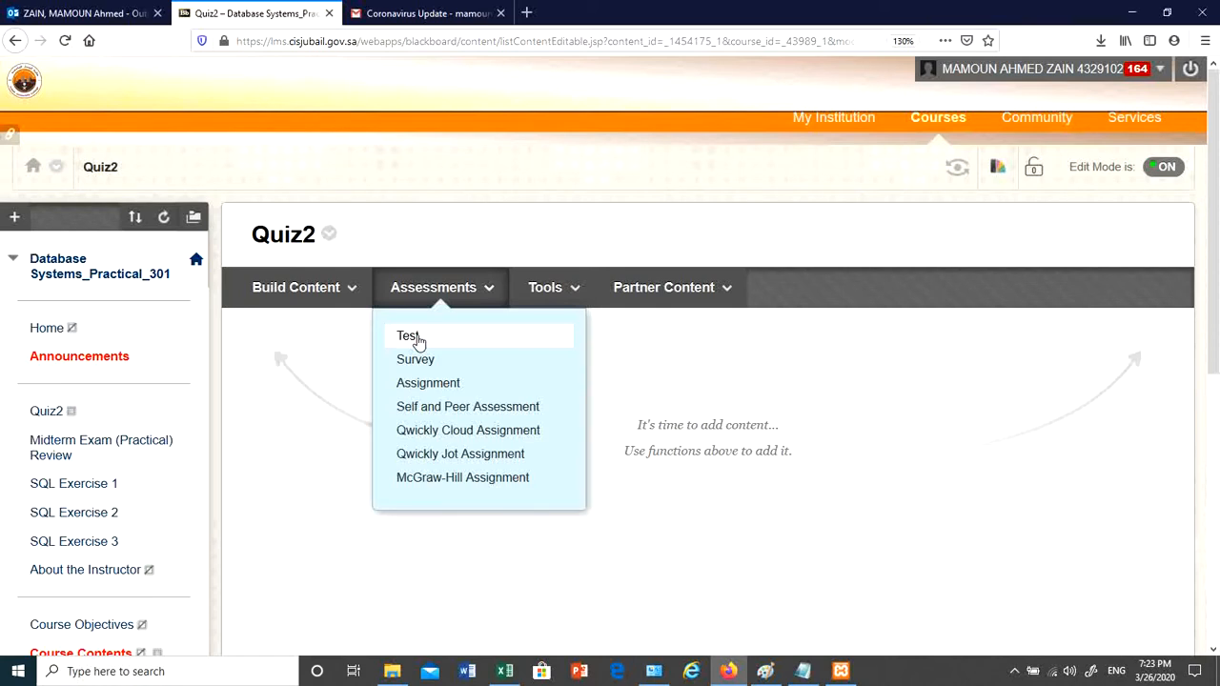
click(363, 291)
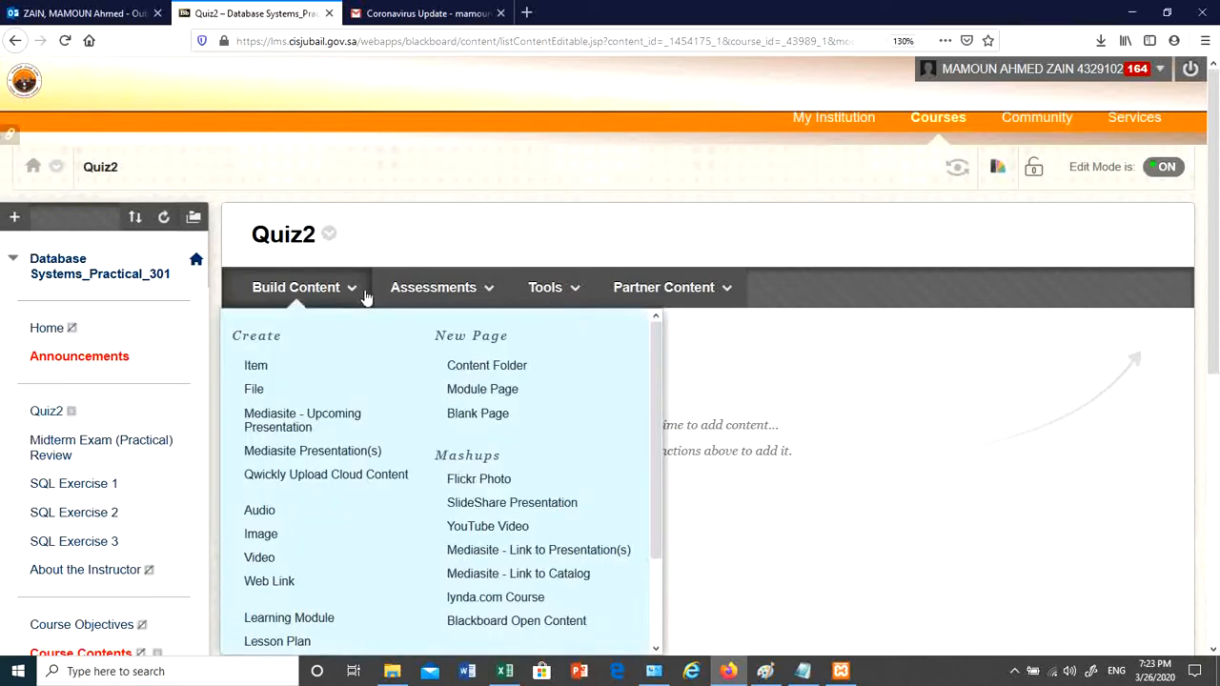
click(416, 298)
click(400, 336)
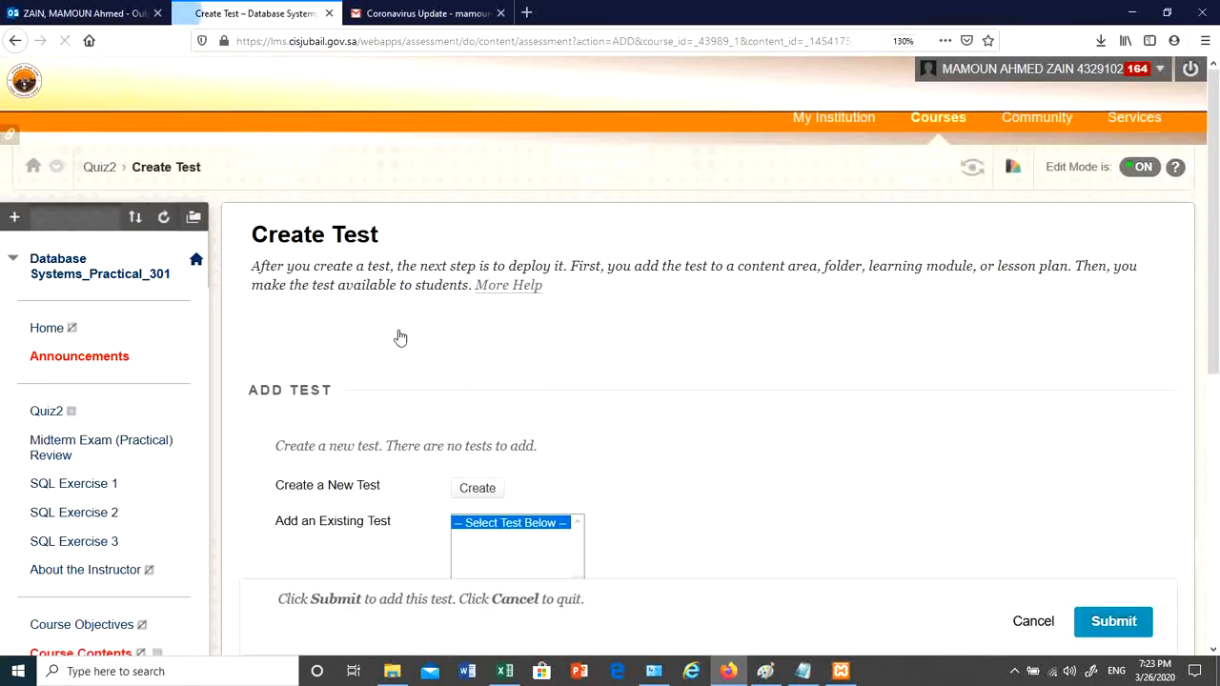
scroll(620, 410, down, 2)
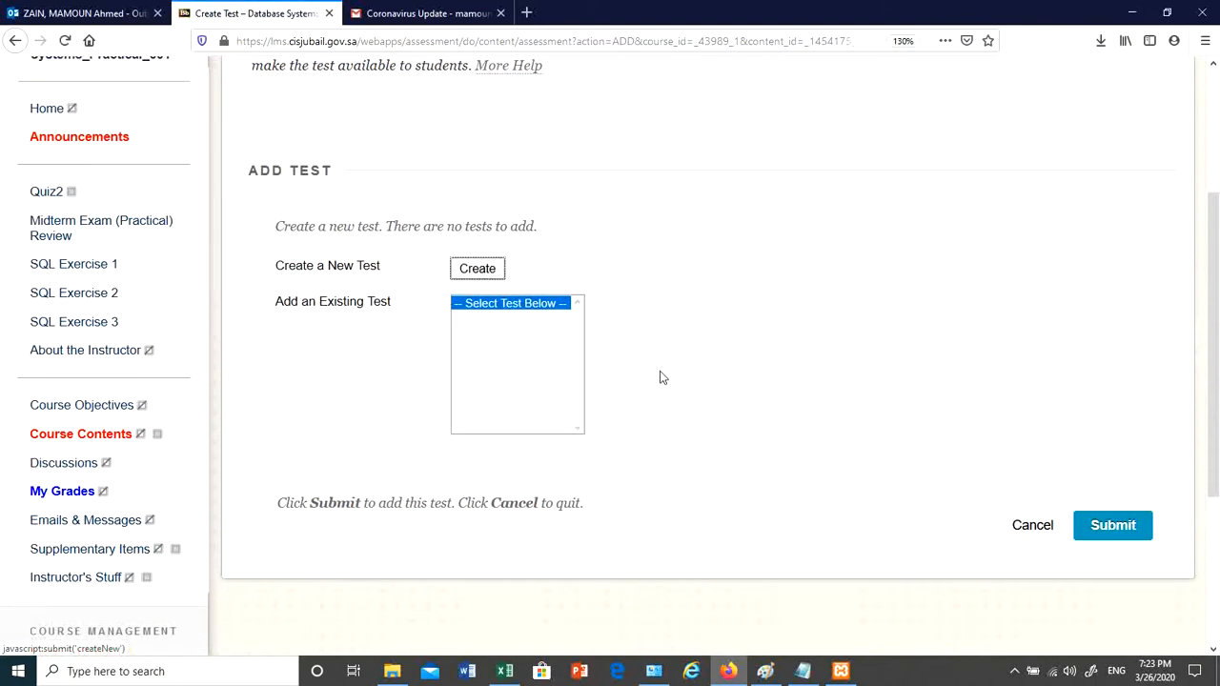
scroll(660, 377, up, 1)
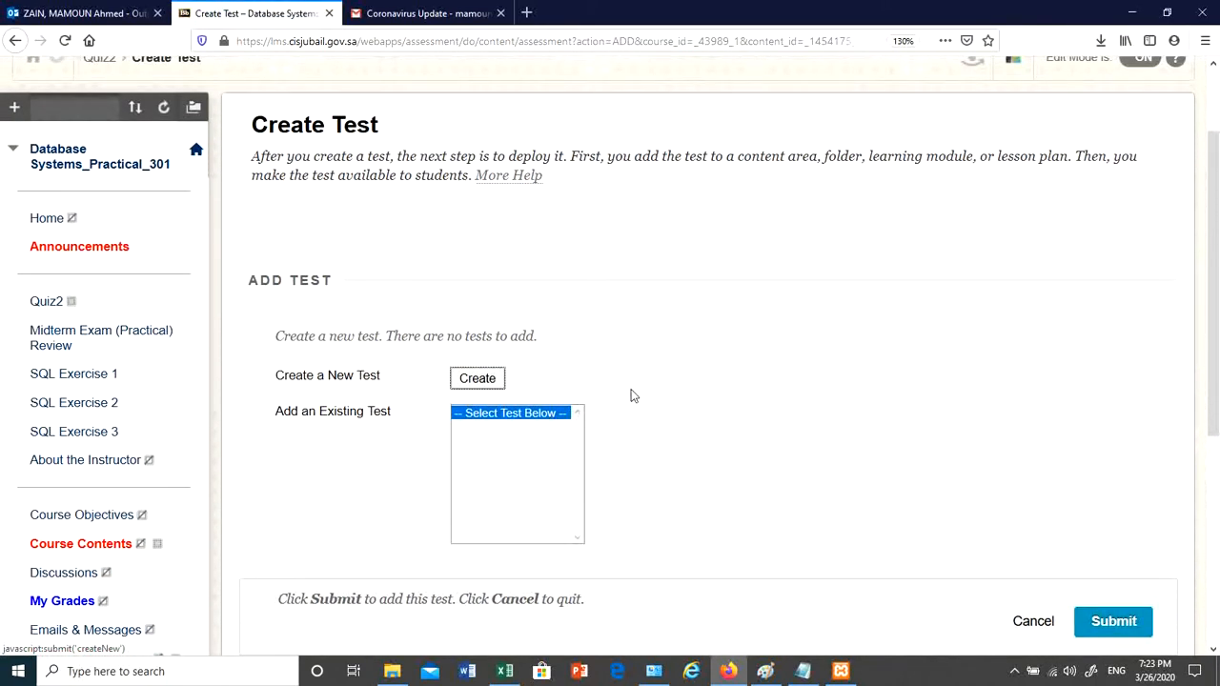
- Create a new test named 'Qui2' and submit it to reach its Test Canvas
click(490, 380)
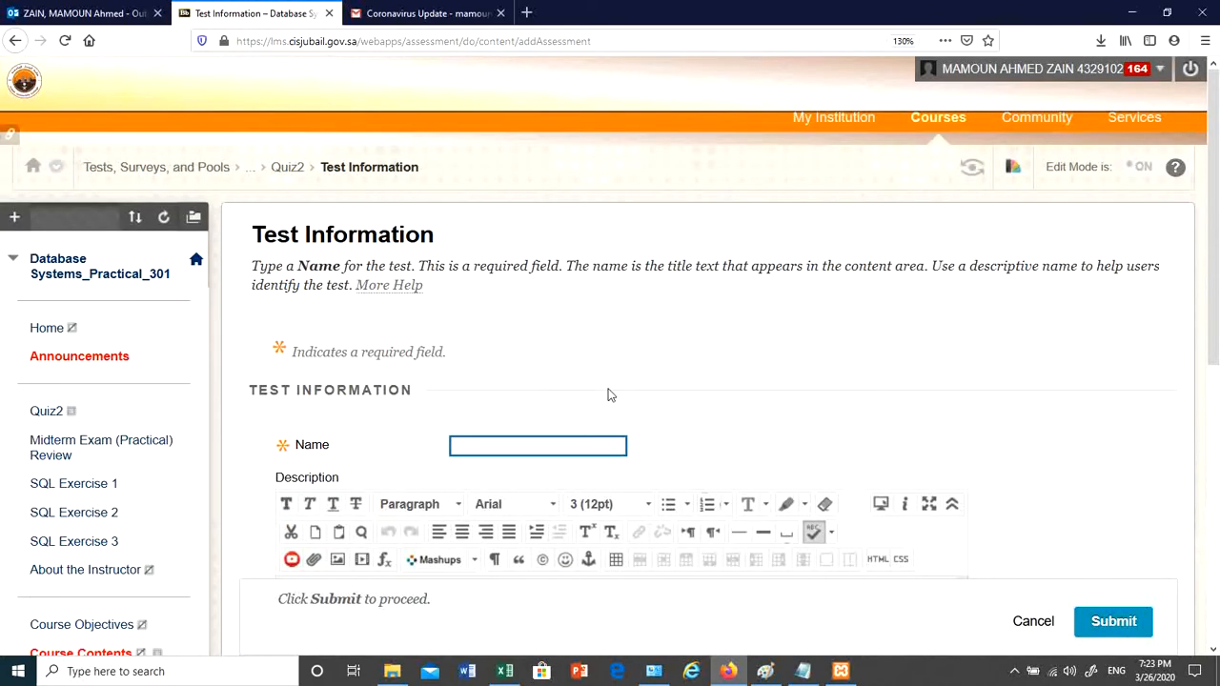
text(Qui)
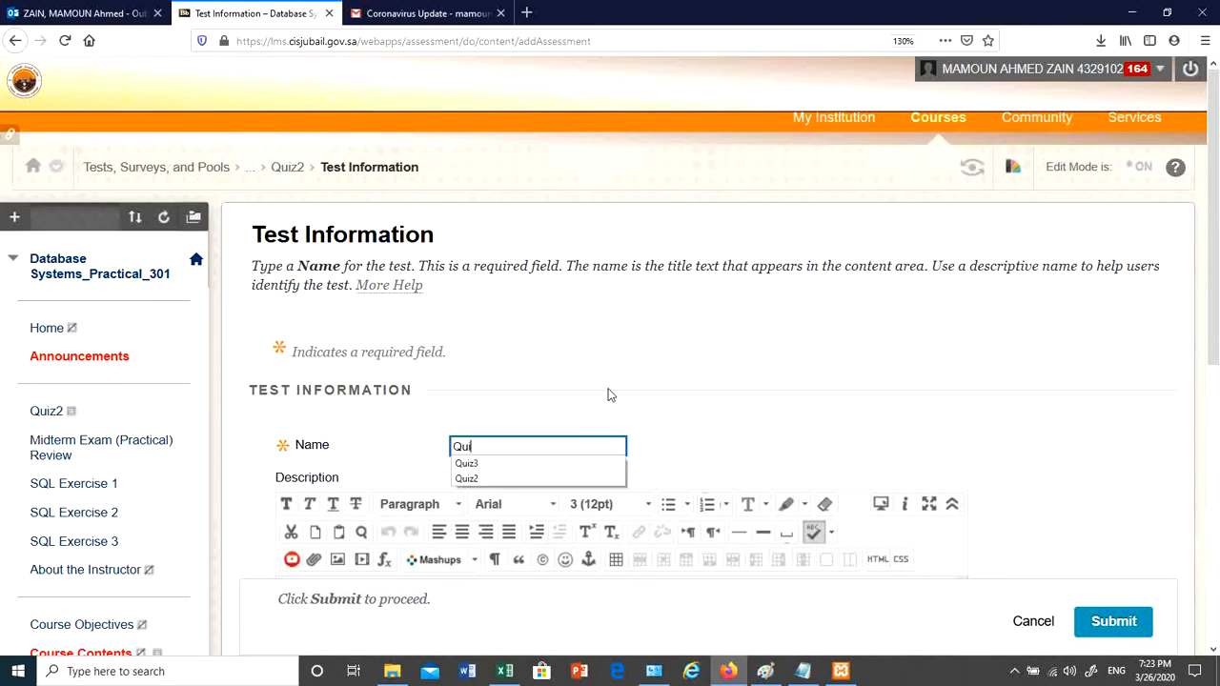
text(2)
click(637, 375)
scroll(627, 412, down, 3)
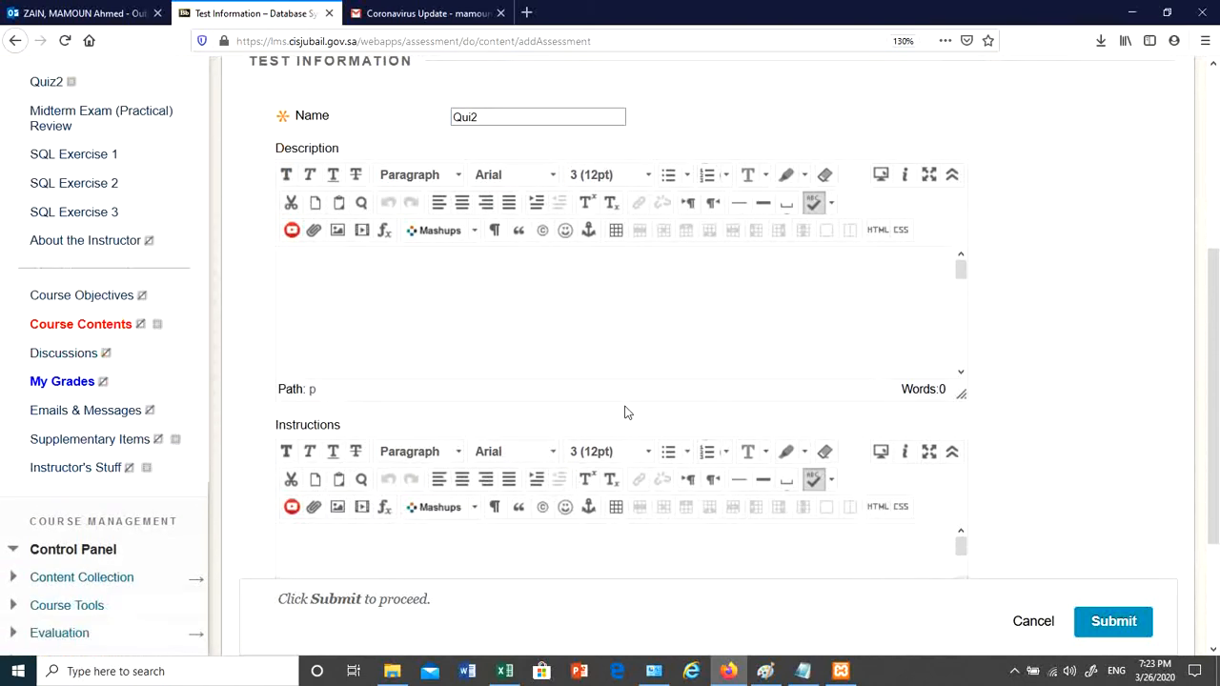
click(501, 295)
scroll(507, 357, up, 1)
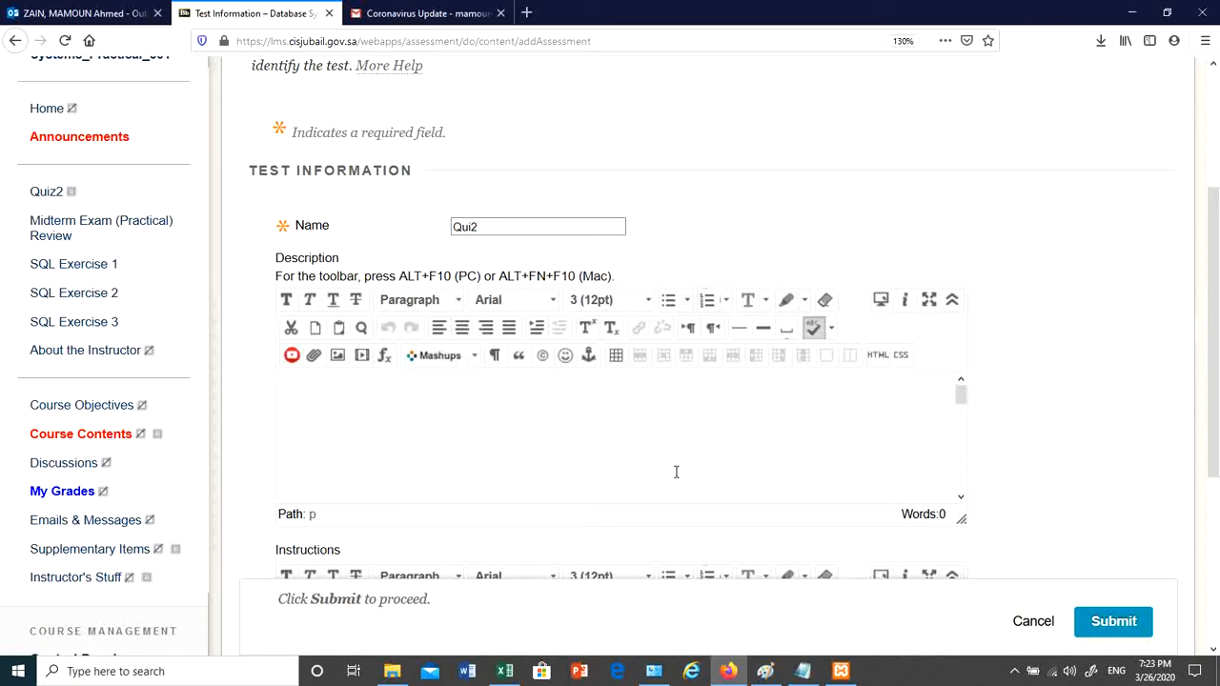
click(1110, 622)
scroll(848, 474, down, 3)
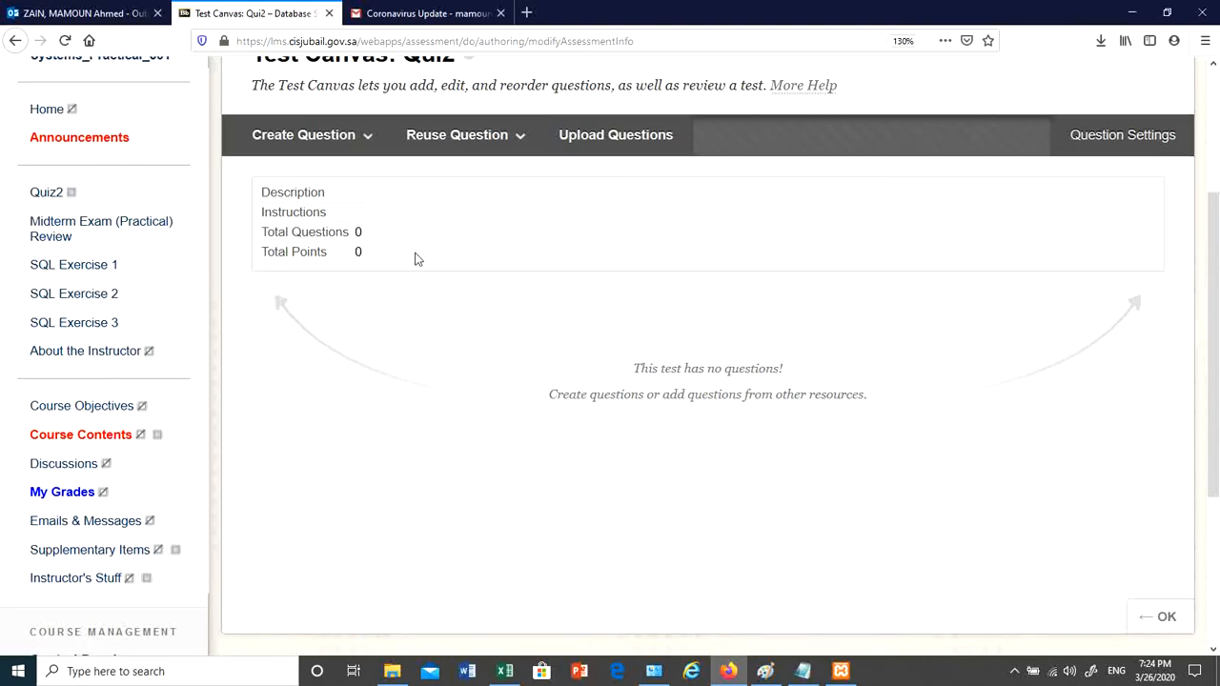
scroll(414, 259, up, 2)
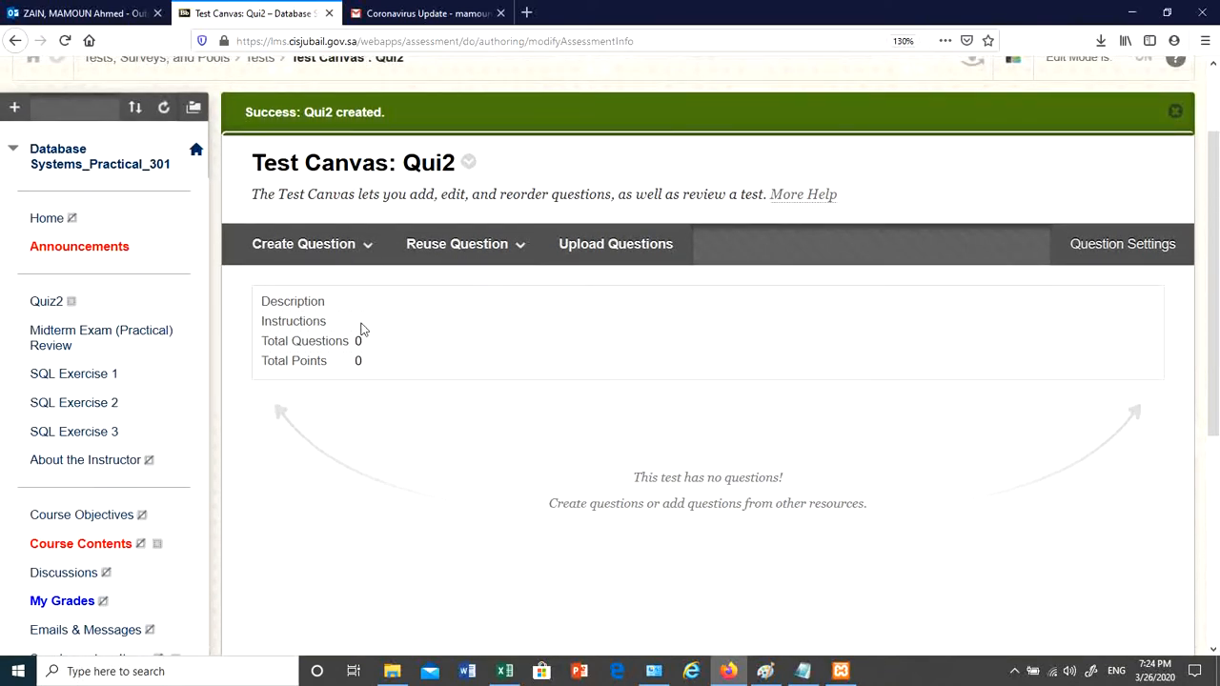
- Open the Create Question dropdown on the Qui2 Test Canvas to list question types
click(335, 246)
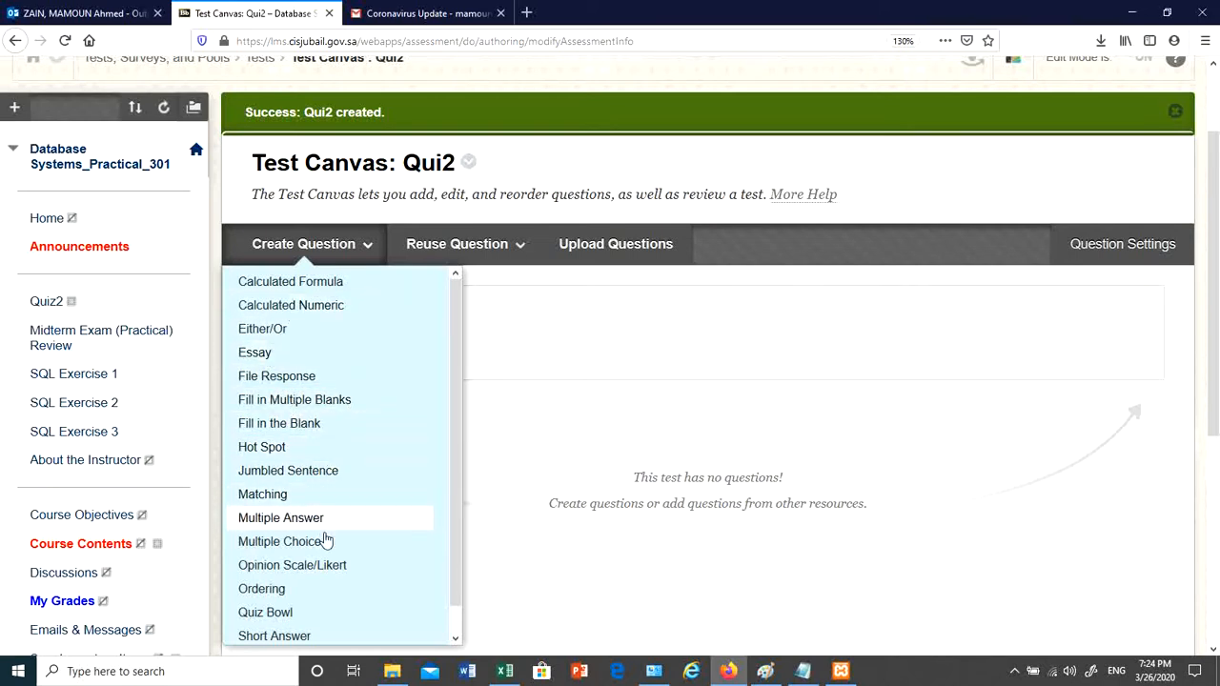
click(377, 431)
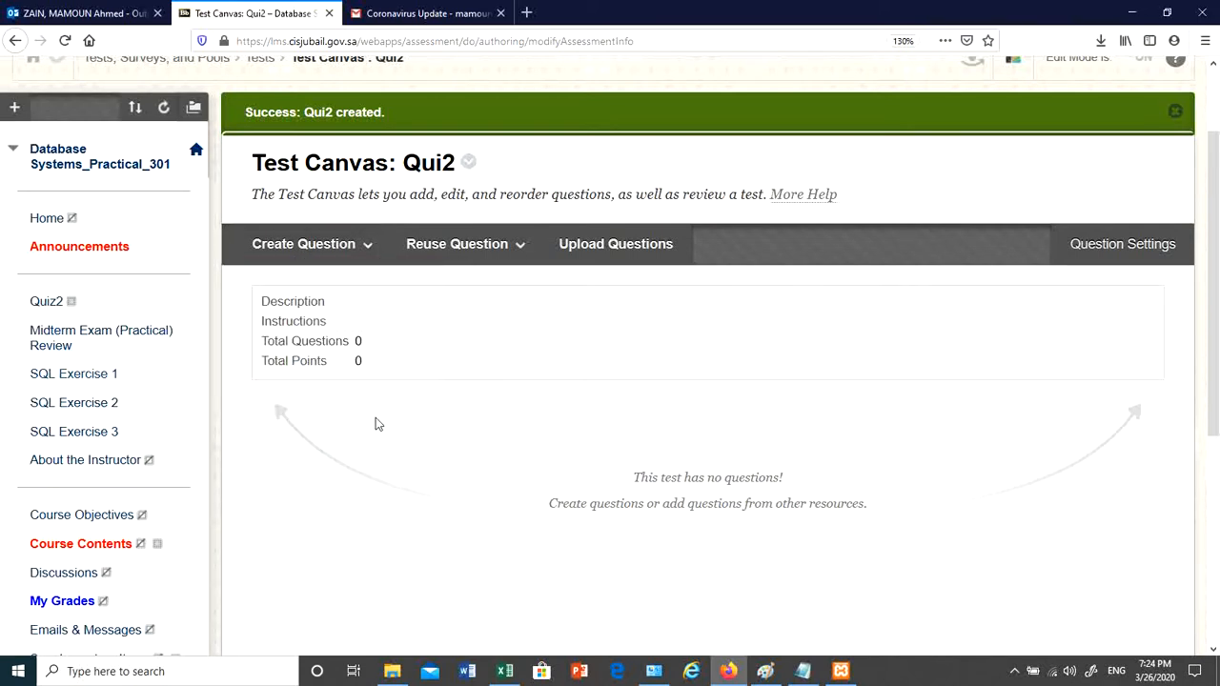
click(343, 246)
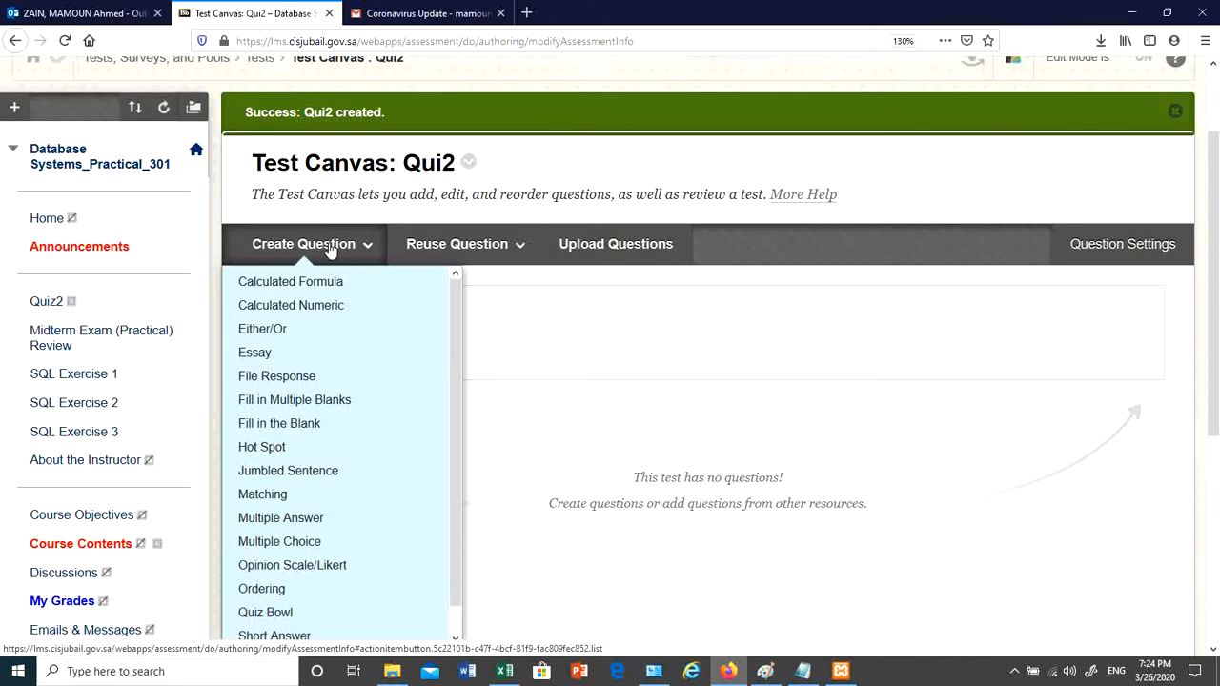
- Start a Multiple Answer question titled 'Question1'
click(377, 523)
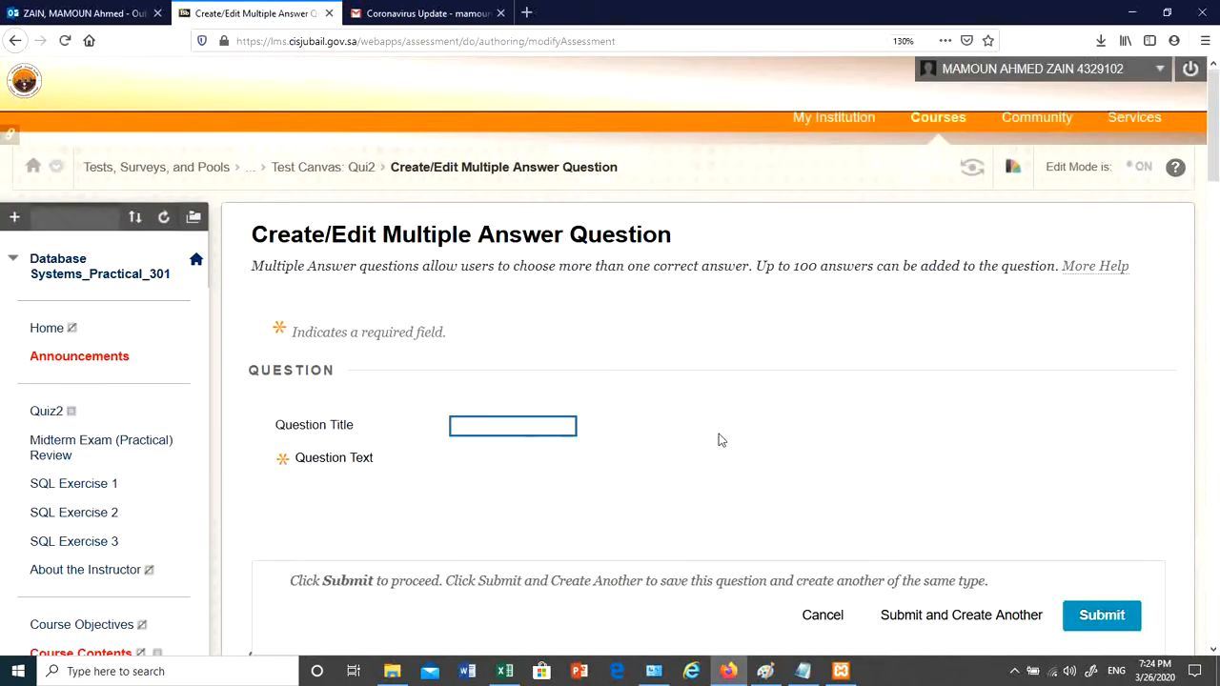
scroll(731, 424, down, 3)
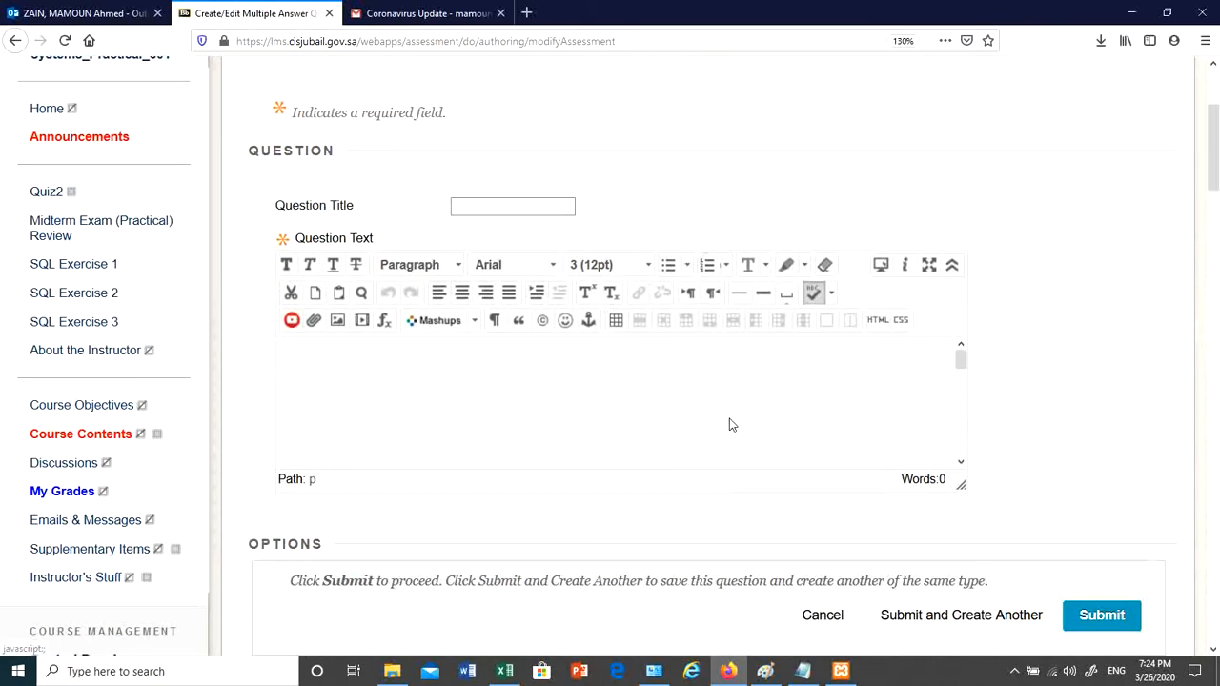
scroll(731, 420, up, 2)
scroll(731, 420, up, 2)
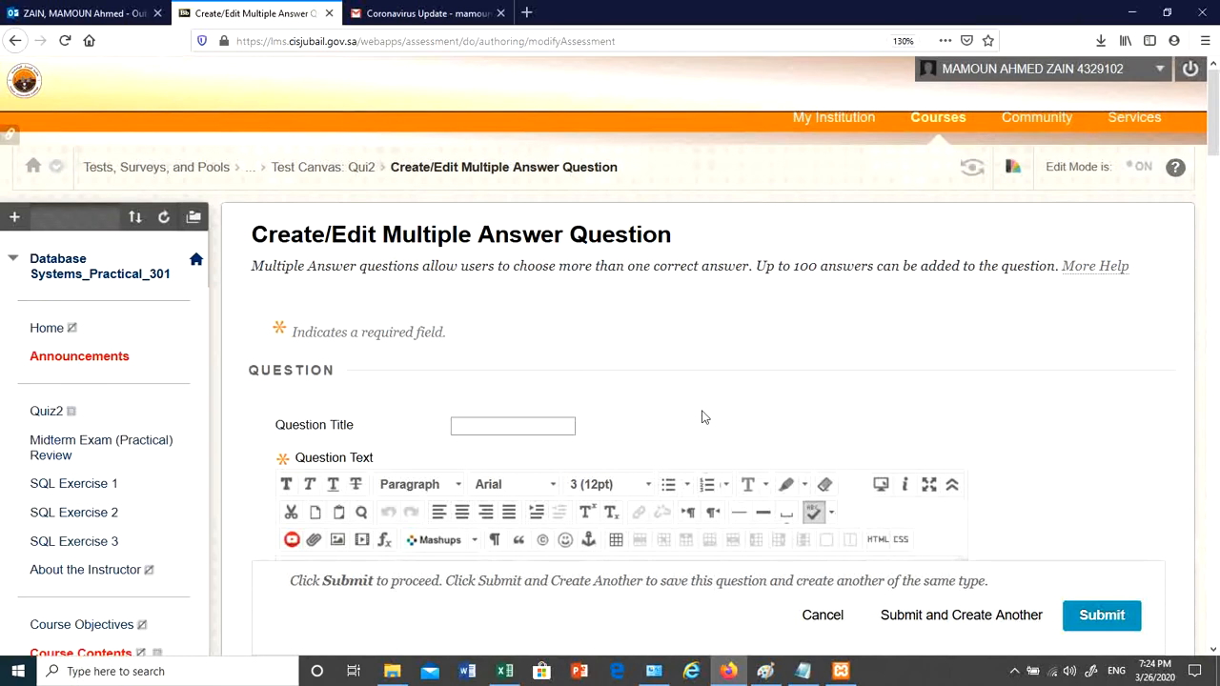
click(539, 428)
text(q)
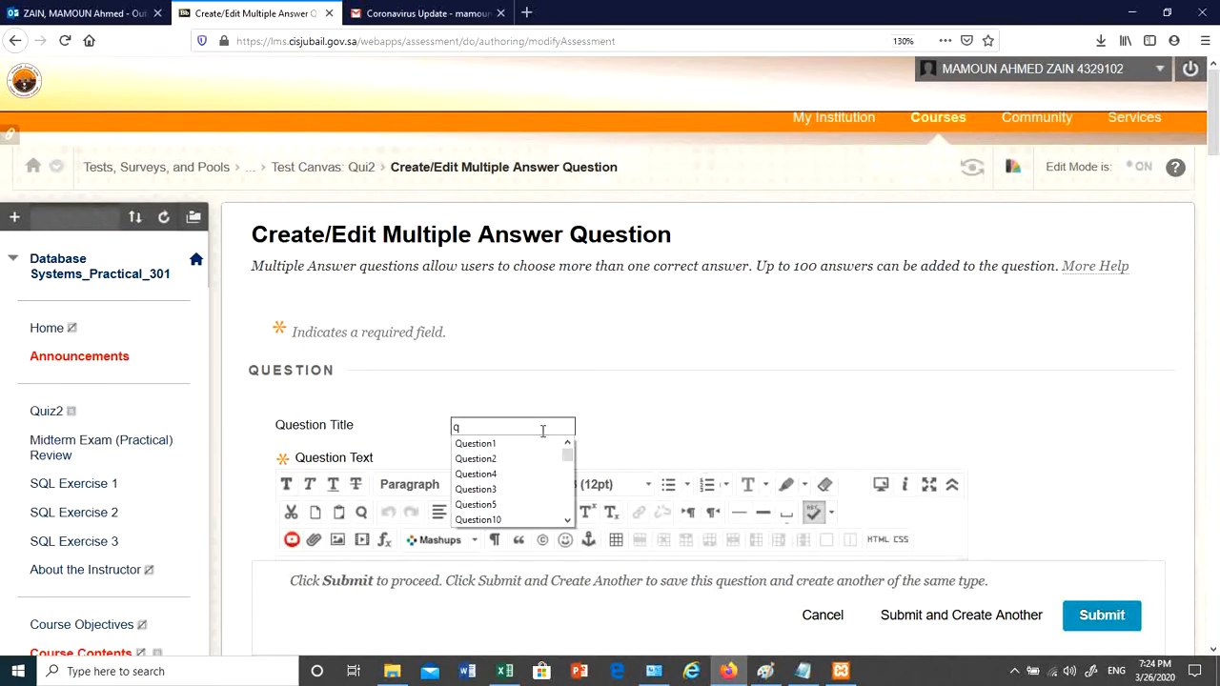
click(515, 444)
scroll(586, 389, down, 3)
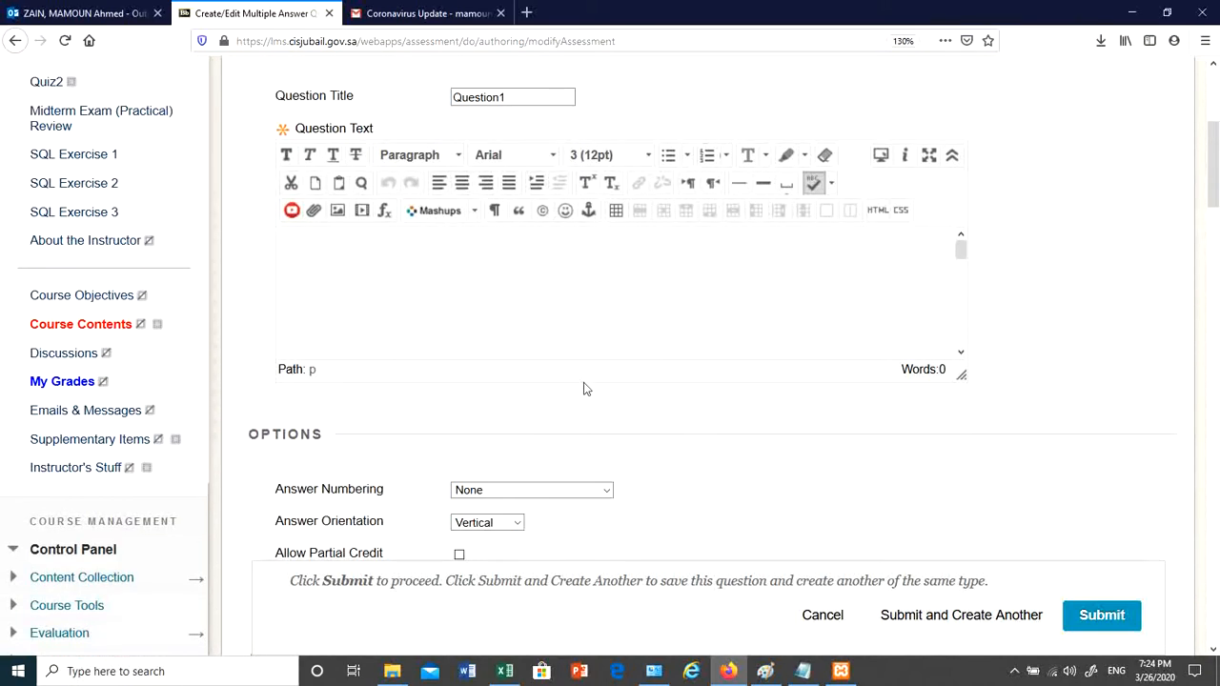
click(386, 248)
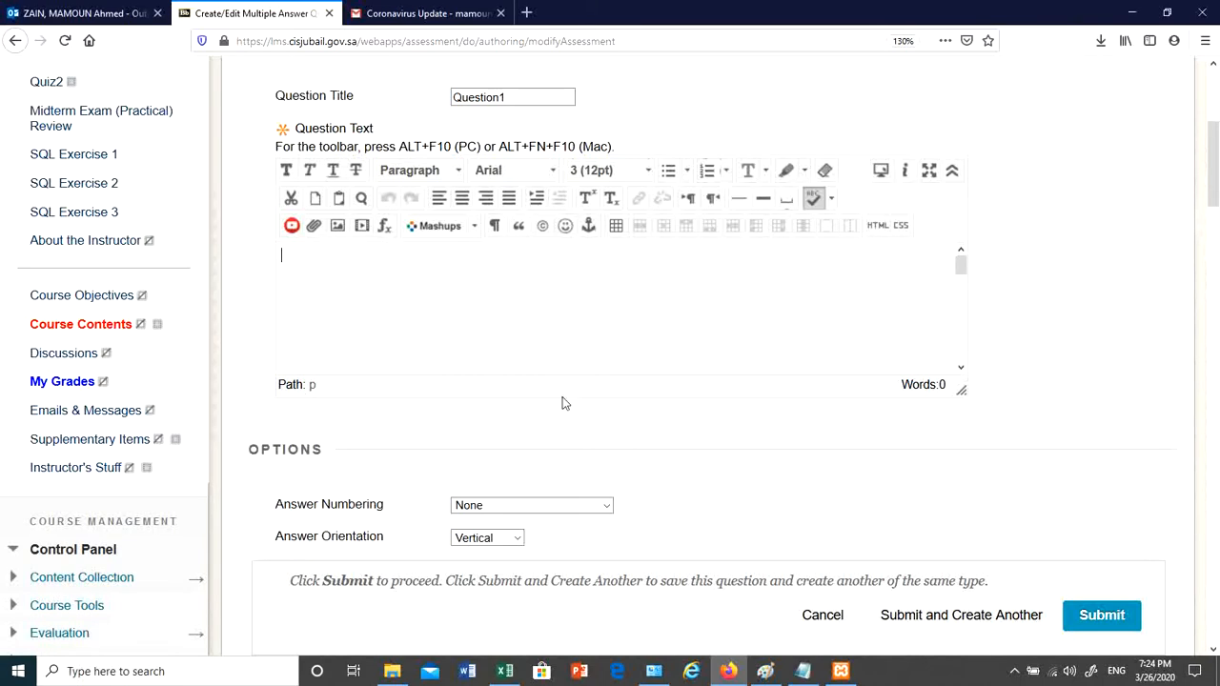
scroll(567, 429, down, 5)
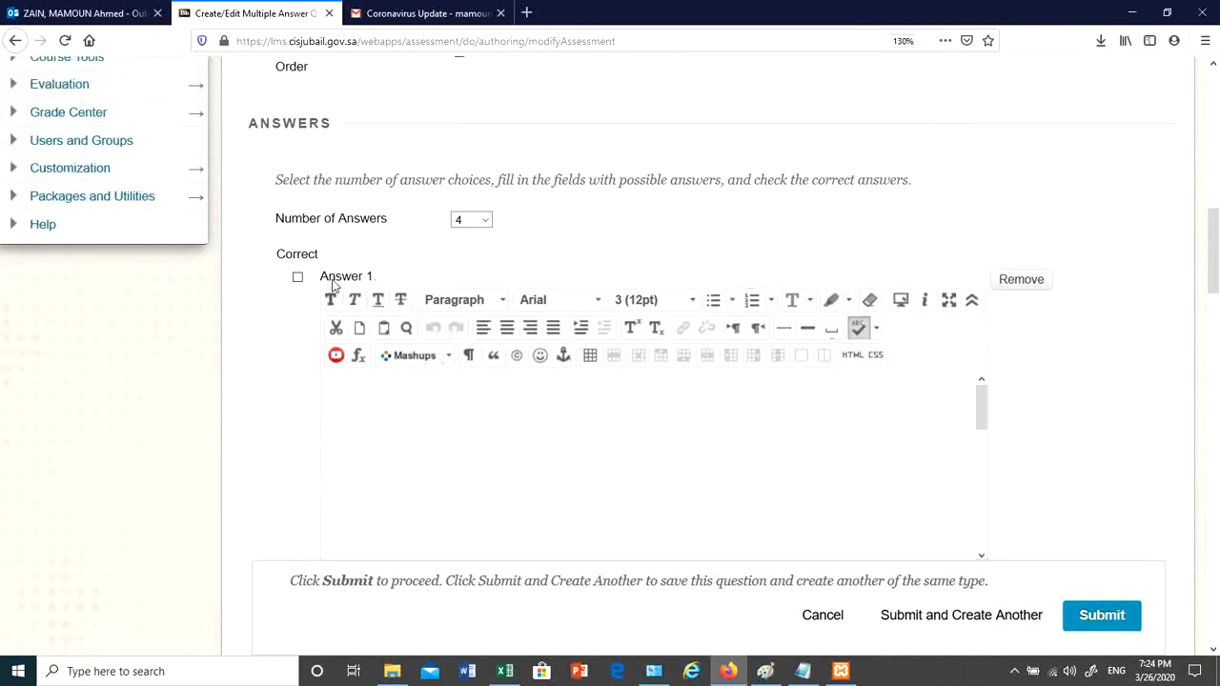
scroll(482, 409, down, 5)
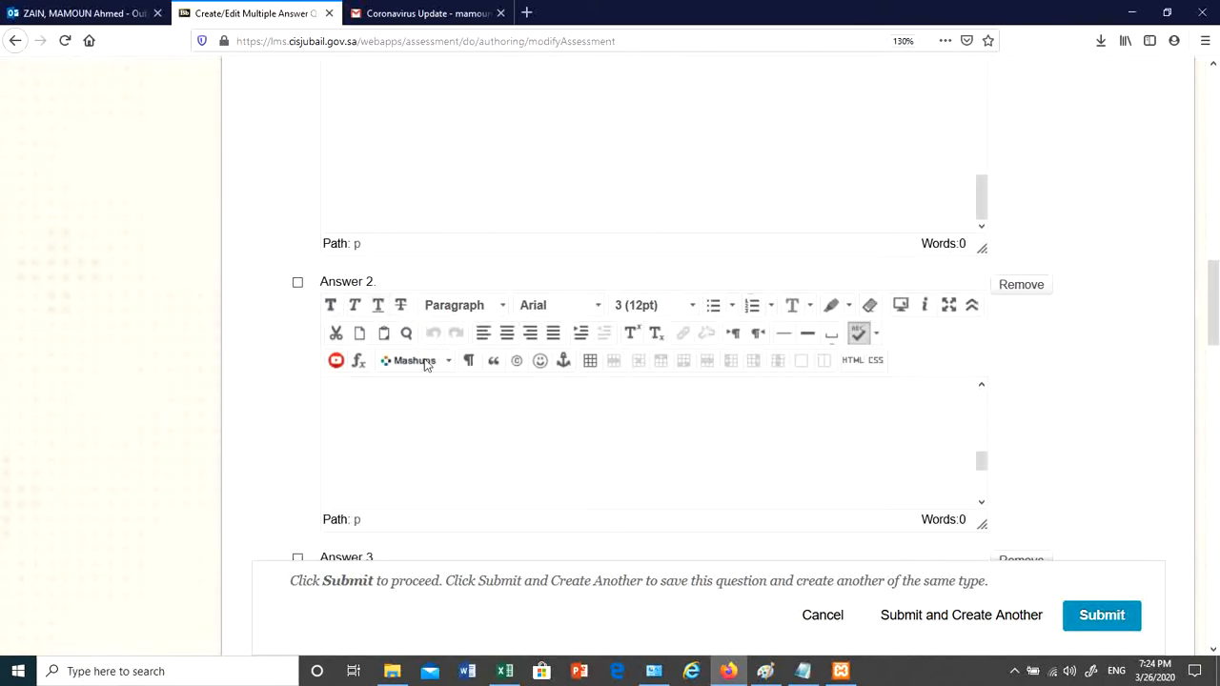
scroll(536, 441, down, 10)
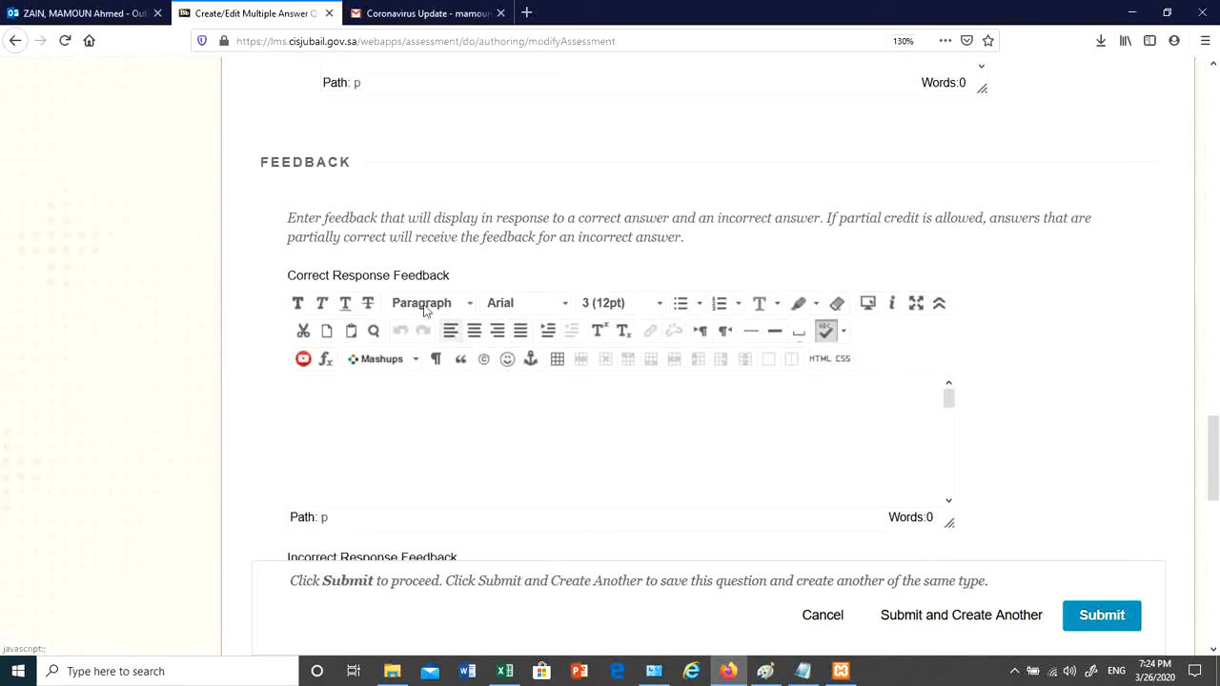
scroll(426, 311, up, 12)
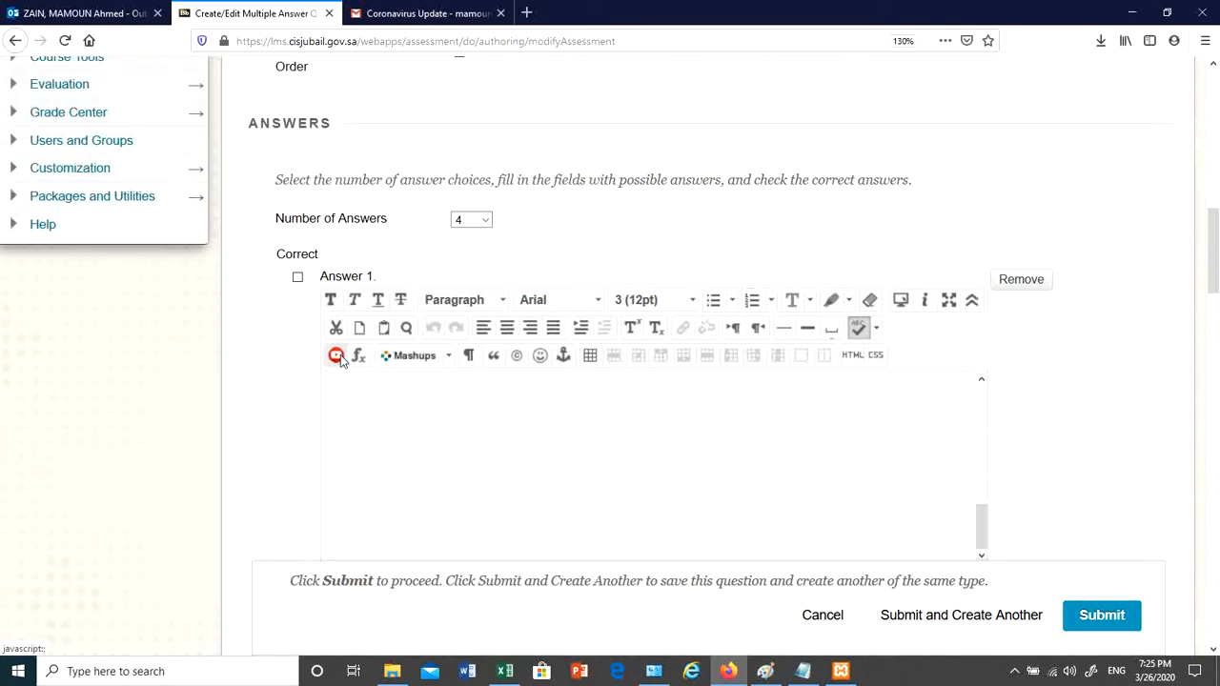
- Copy the prepared question and four COVID answers from Notepad back to the browser
click(798, 672)
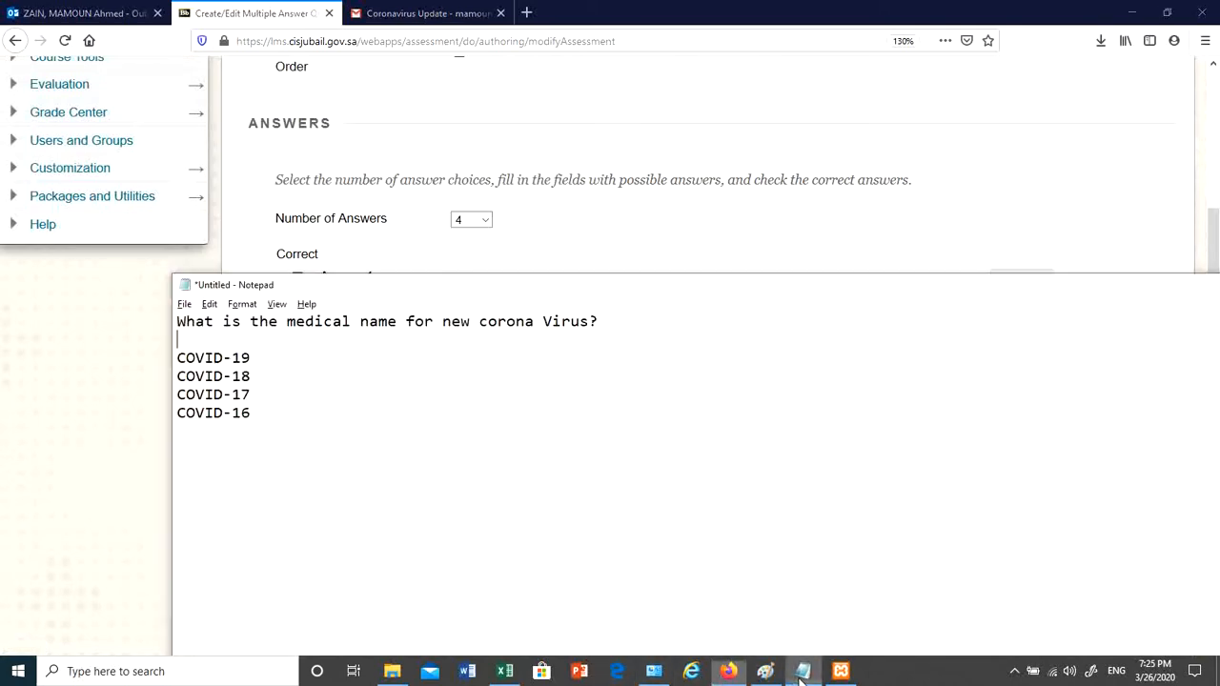
key(ctrl+a)
key(ctrl+c)
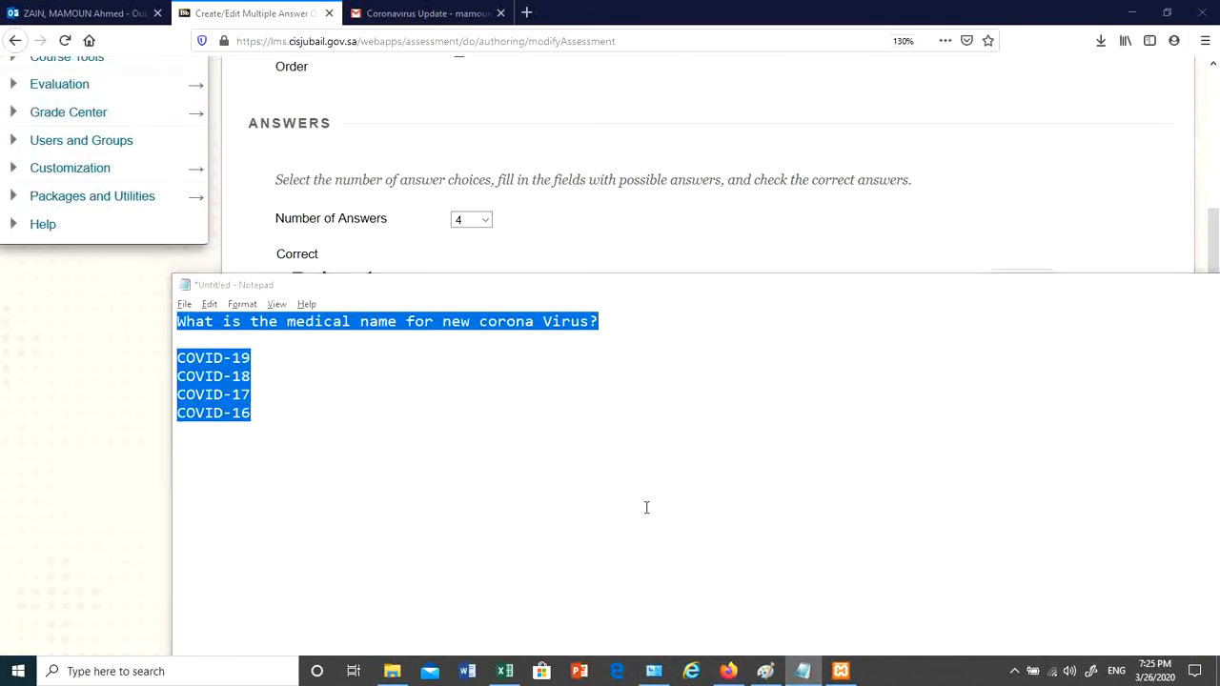
key(alt+Tab)
scroll(472, 305, up, 5)
scroll(469, 294, up, 2)
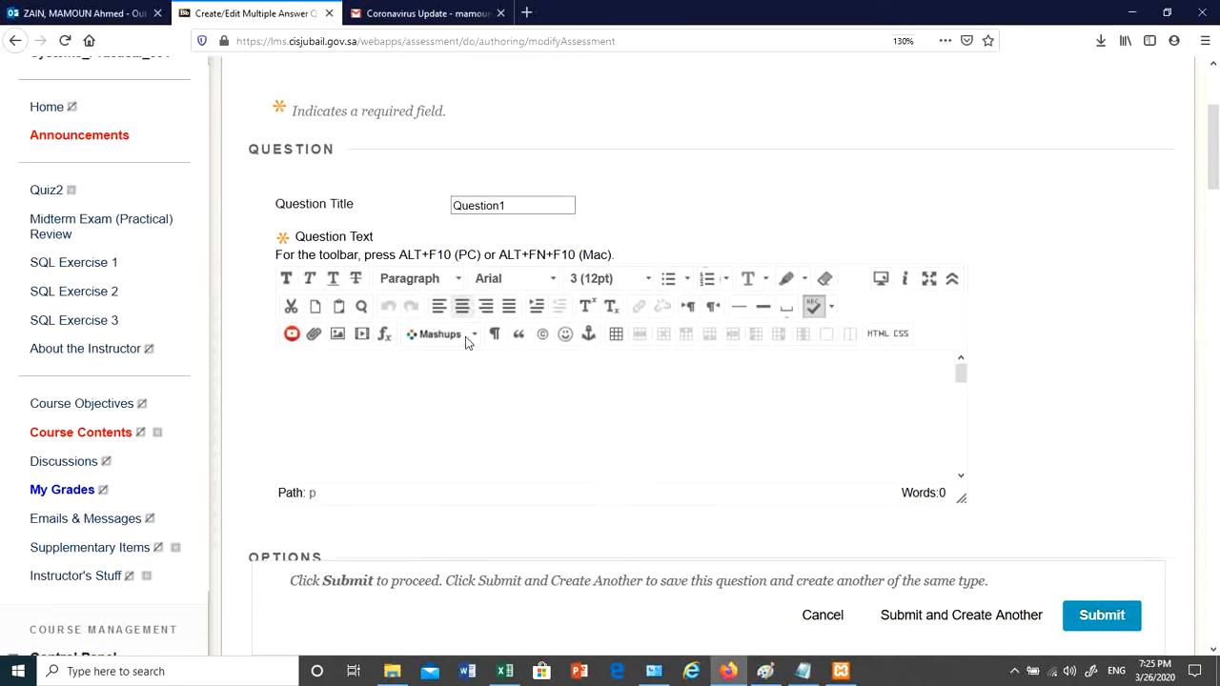
- Paste the prepared text into Question Text and cut out the four COVID answer lines
key(ctrl+v)
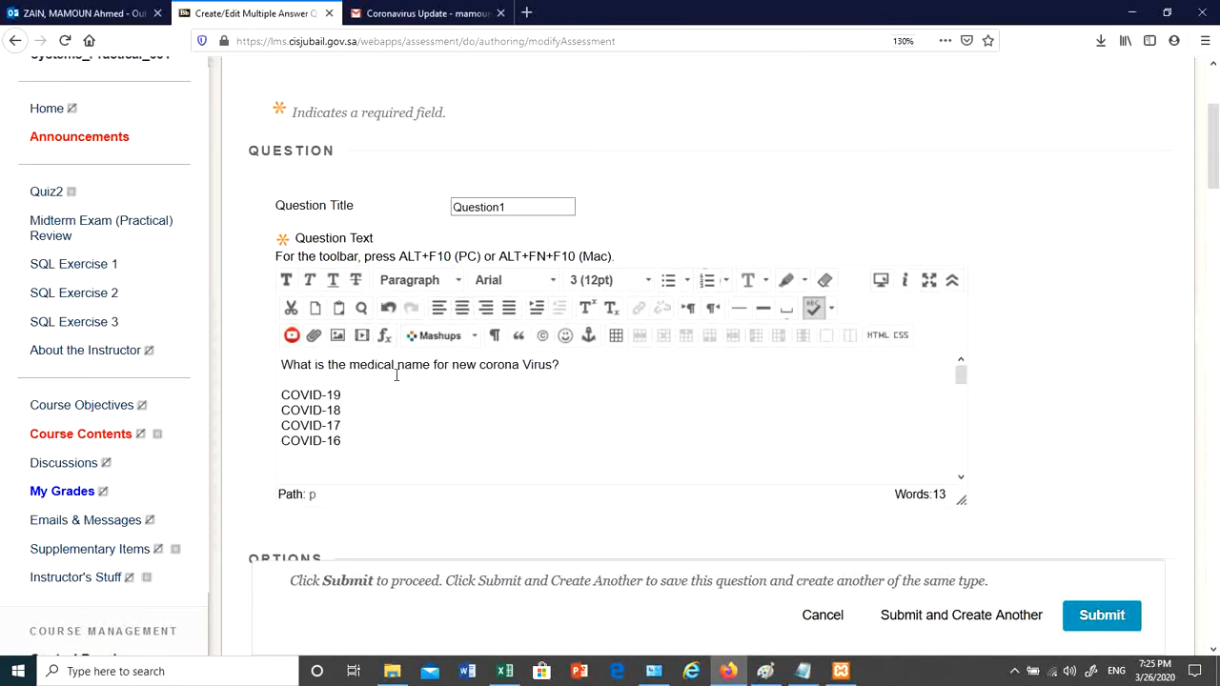
drag(356, 449, 279, 395)
key(ctrl+x)
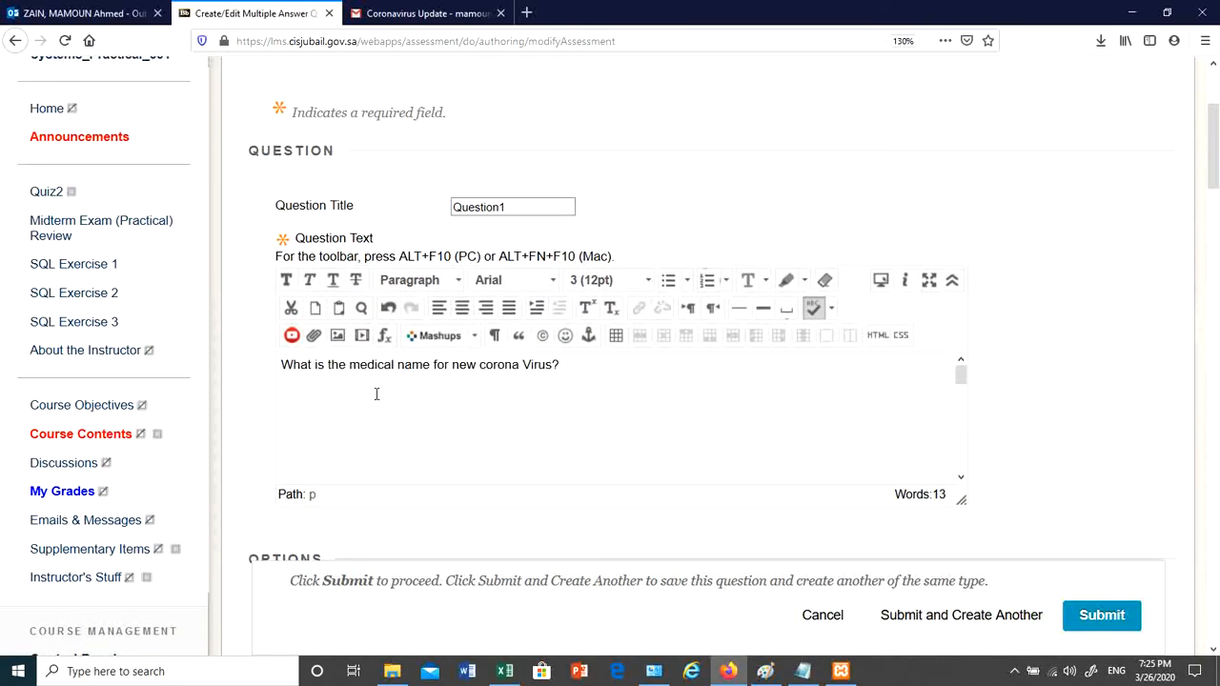
key(BackSpace)
- Bold the question line and look through the colour, font and size lists
drag(585, 363, 258, 346)
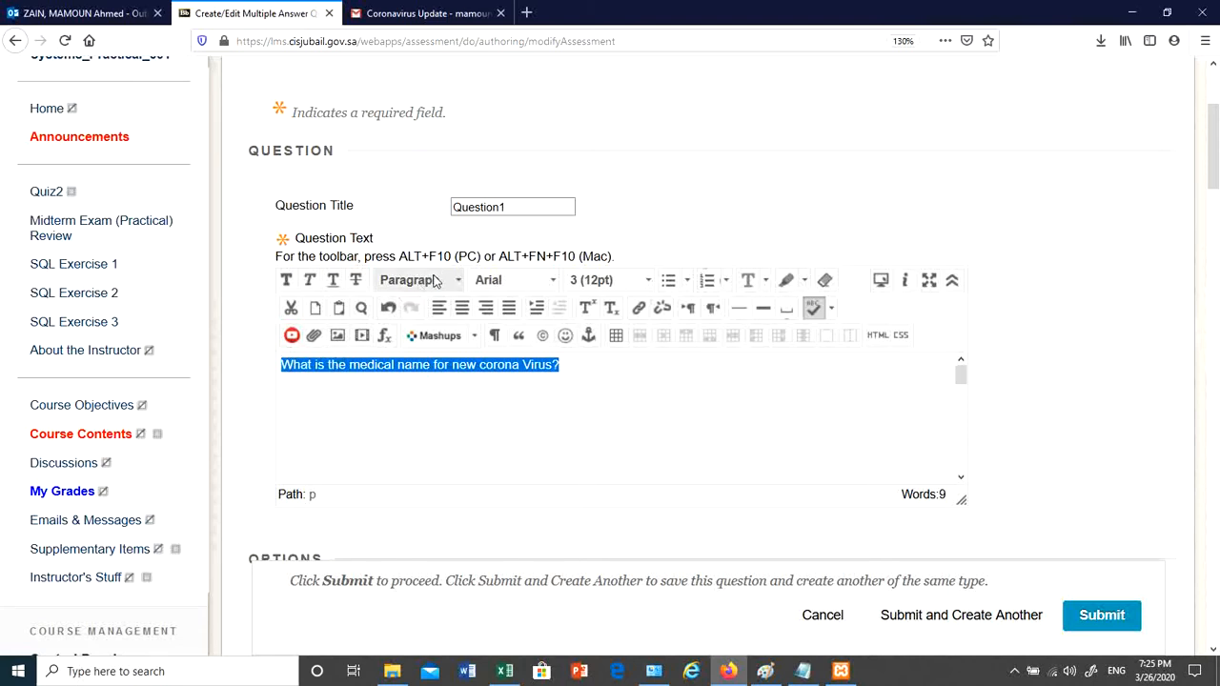
click(285, 281)
click(366, 366)
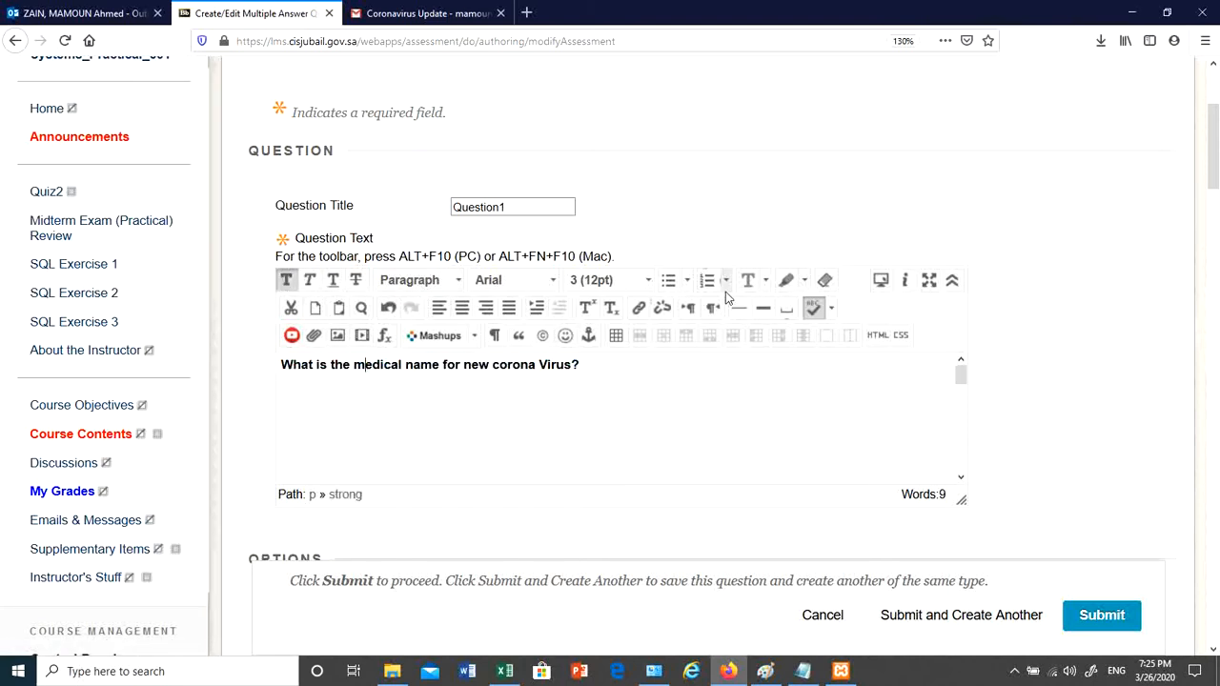
click(767, 281)
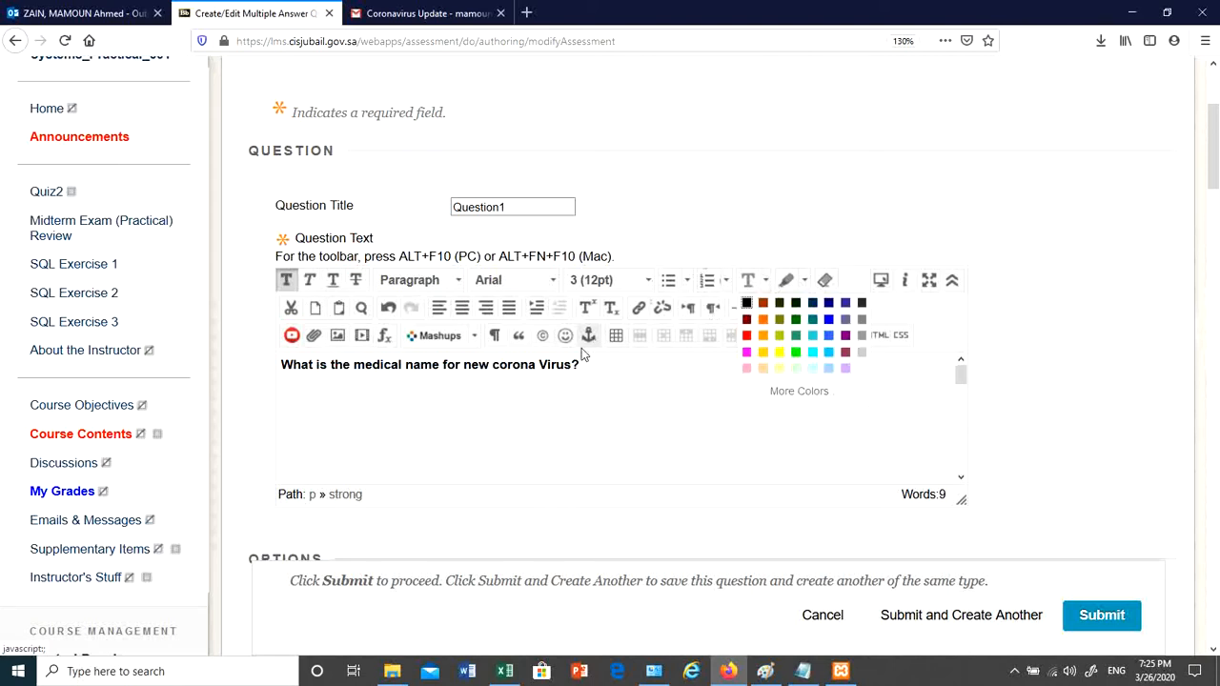
click(572, 371)
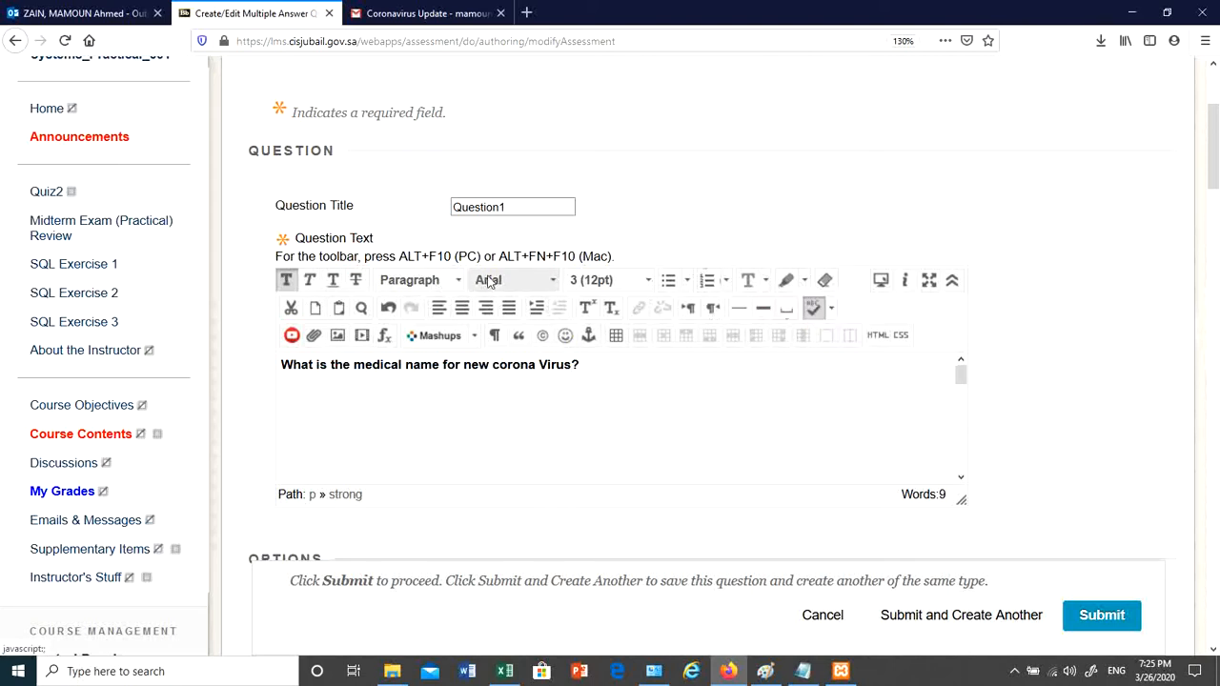
click(489, 280)
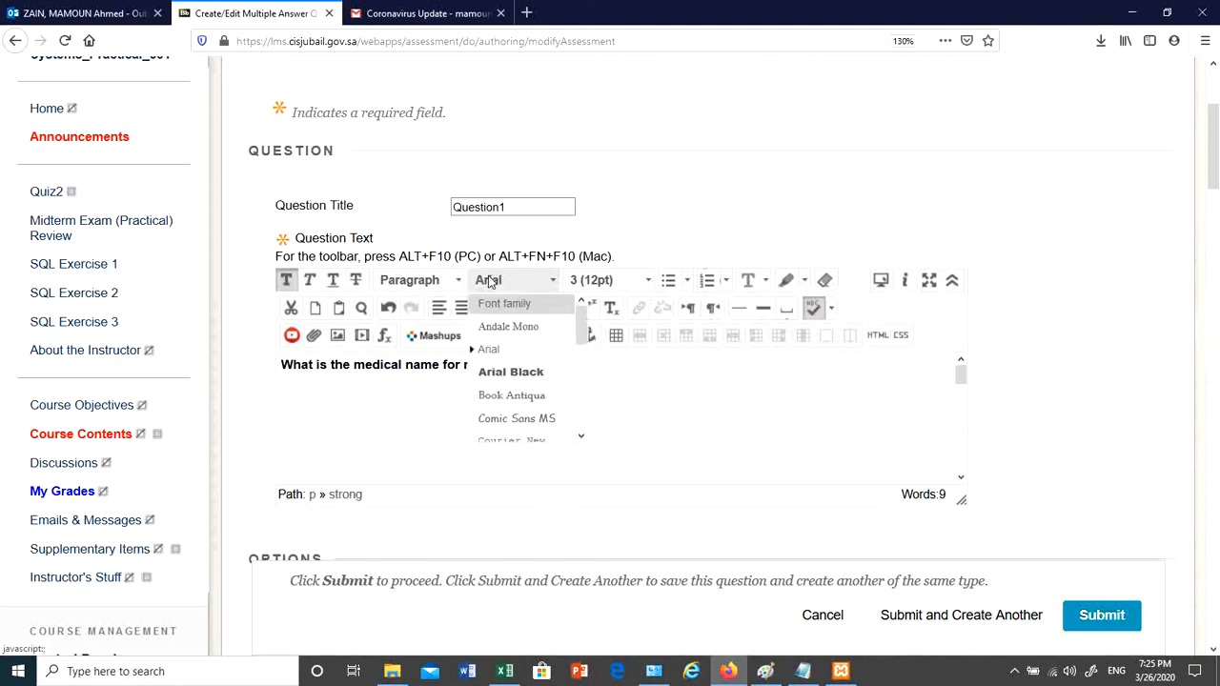
click(593, 280)
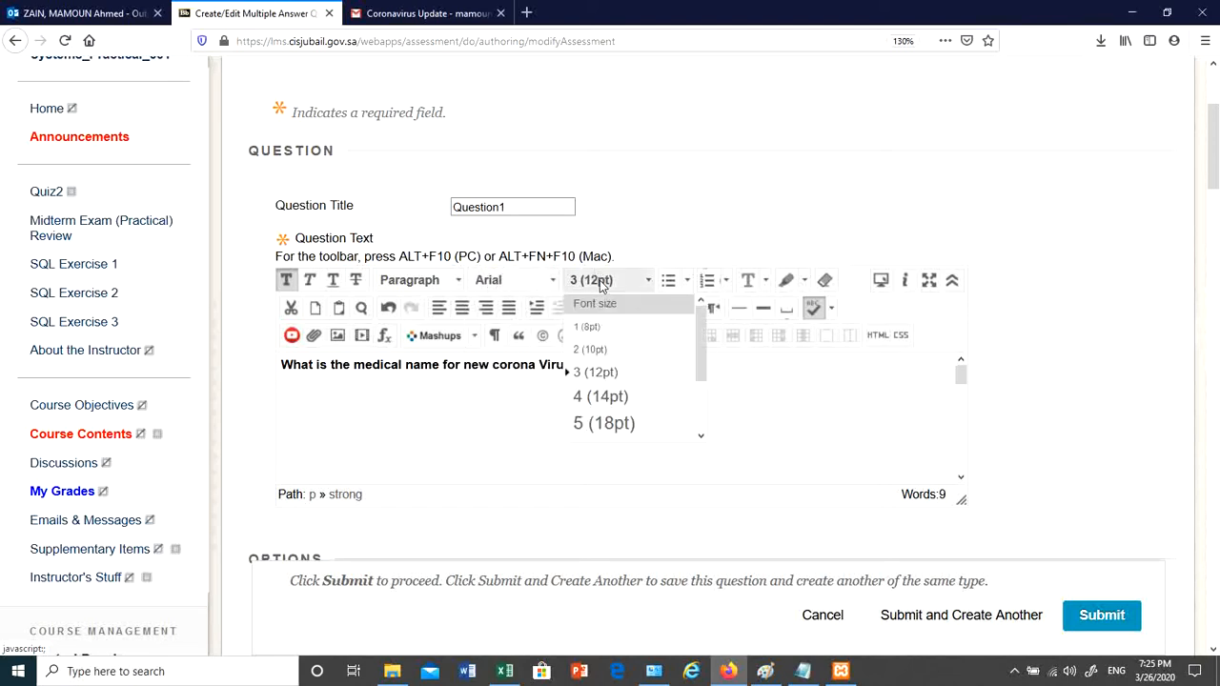
click(482, 364)
- Set the question text to 14pt Times New Roman and remove the bold
drag(580, 364, 280, 365)
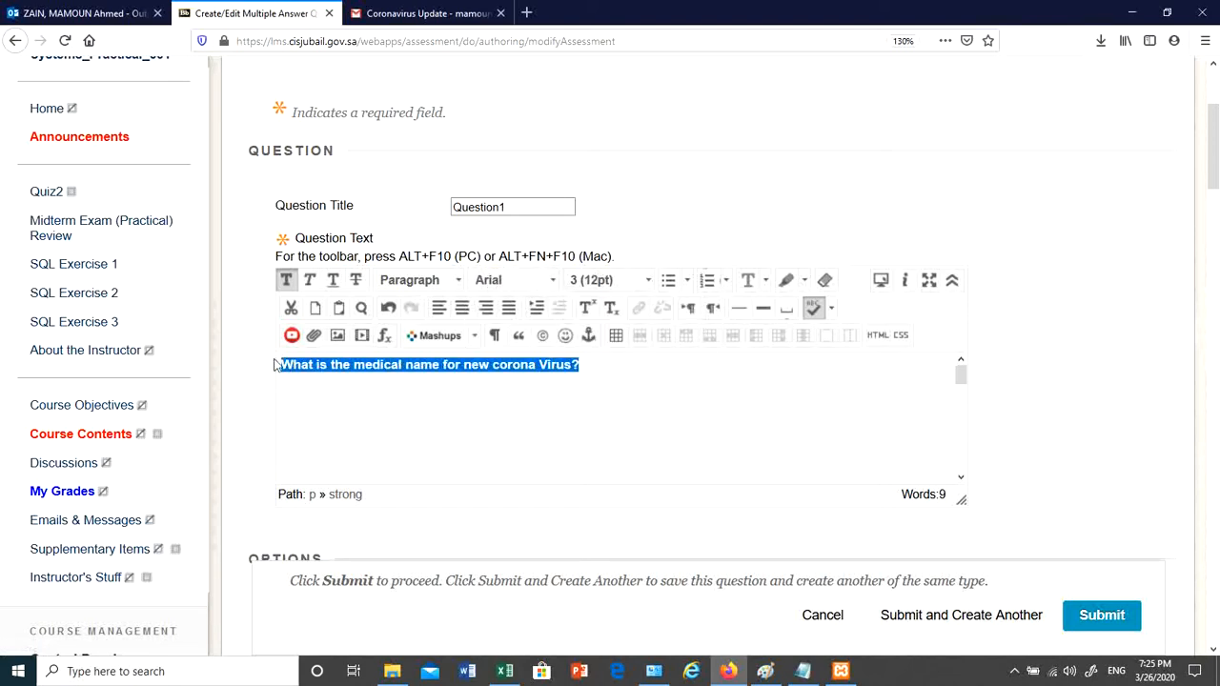
click(608, 286)
click(601, 396)
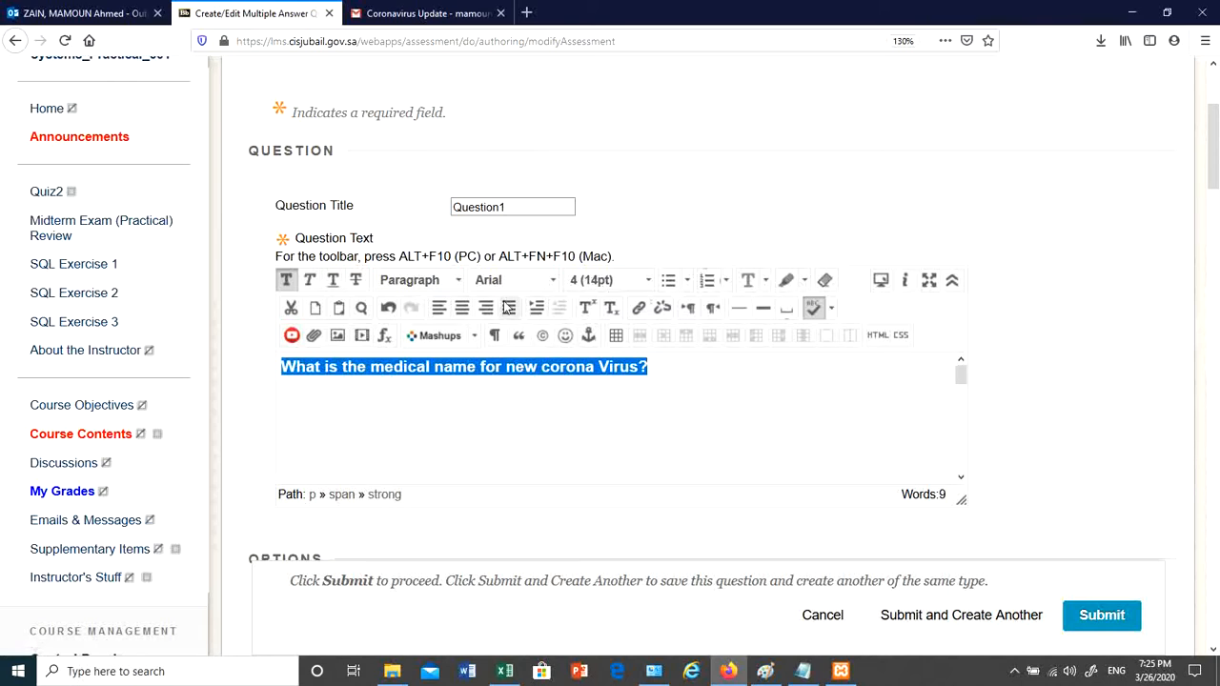
click(477, 288)
scroll(516, 400, down, 3)
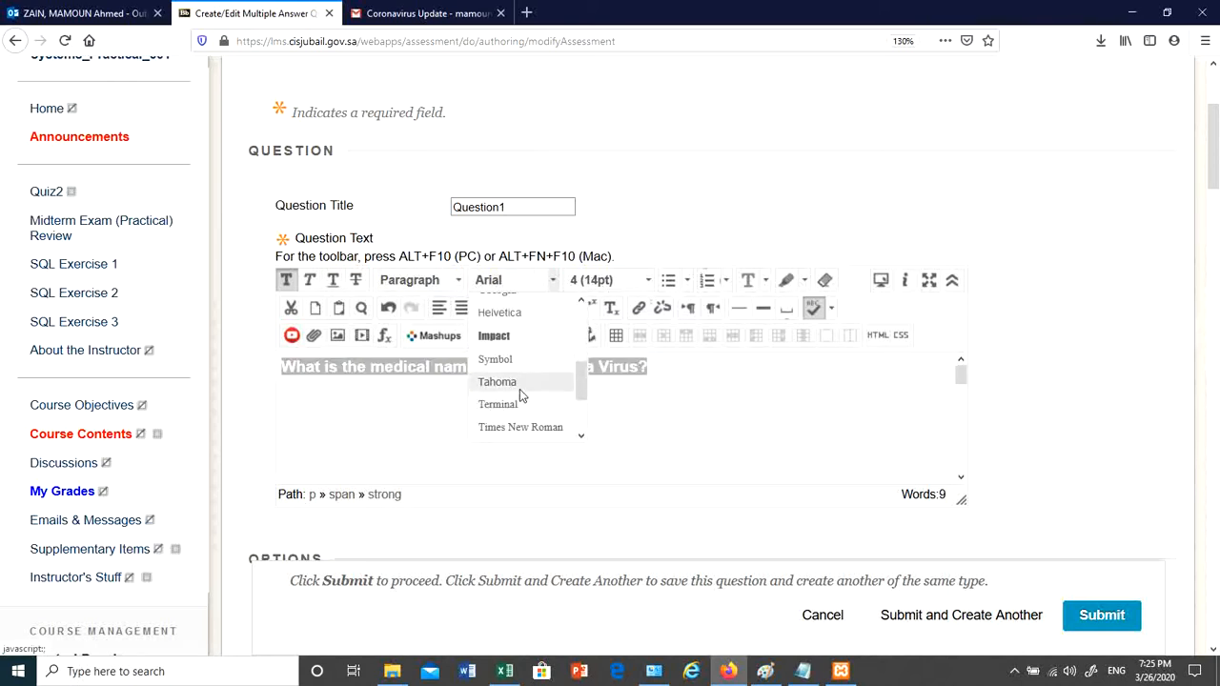
click(520, 428)
click(513, 422)
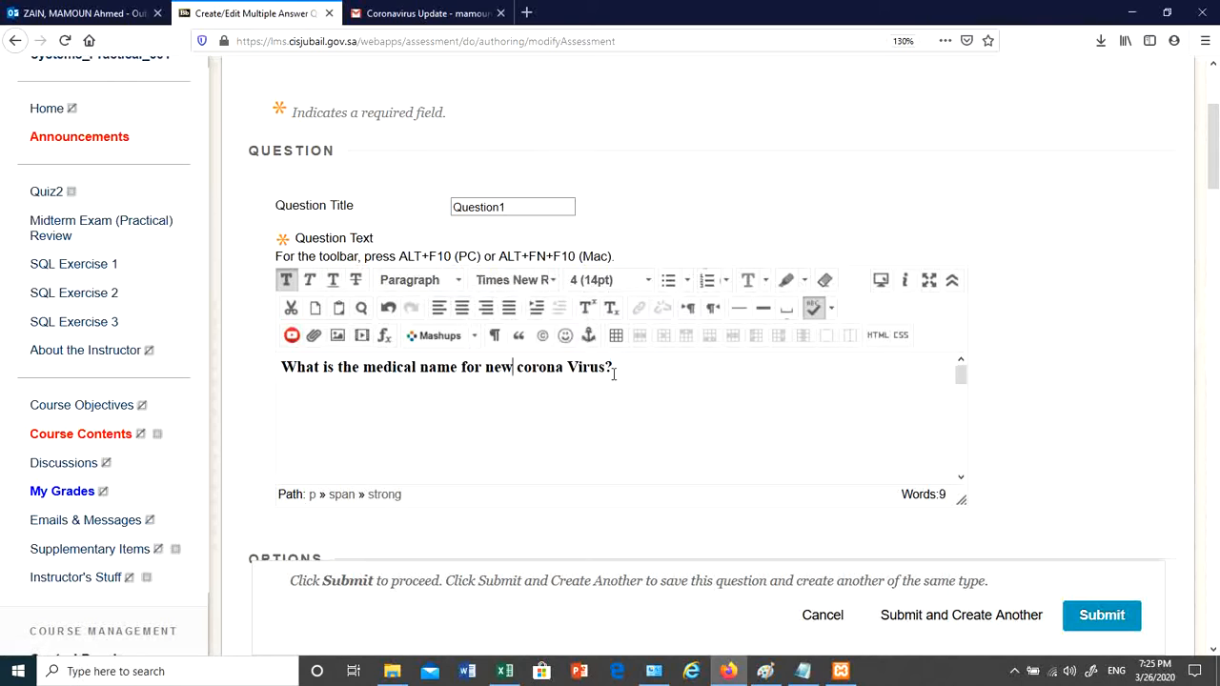
drag(621, 366, 281, 370)
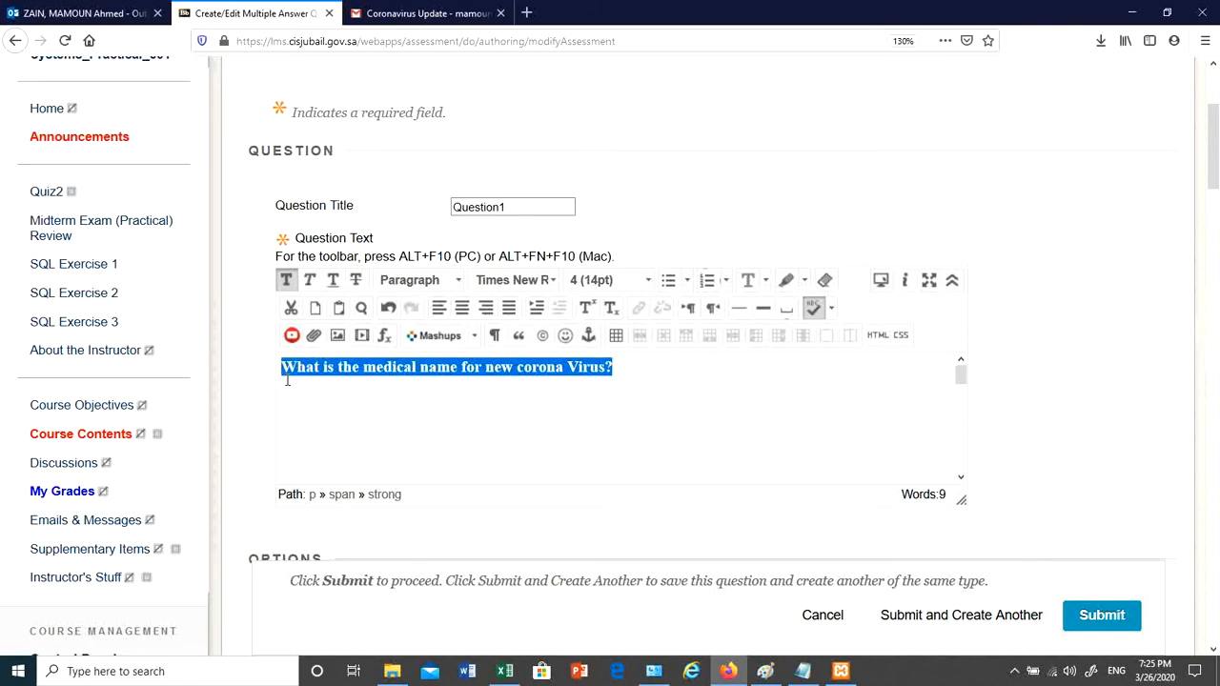
click(285, 279)
click(498, 425)
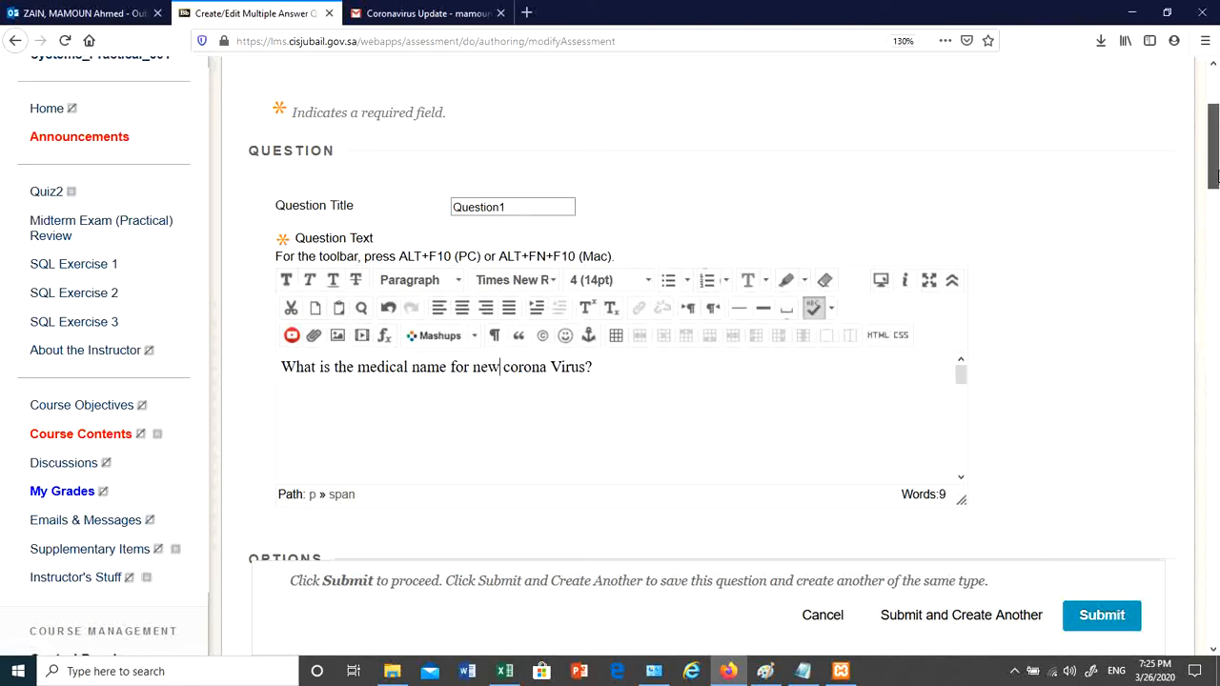
drag(1218, 207, 1216, 289)
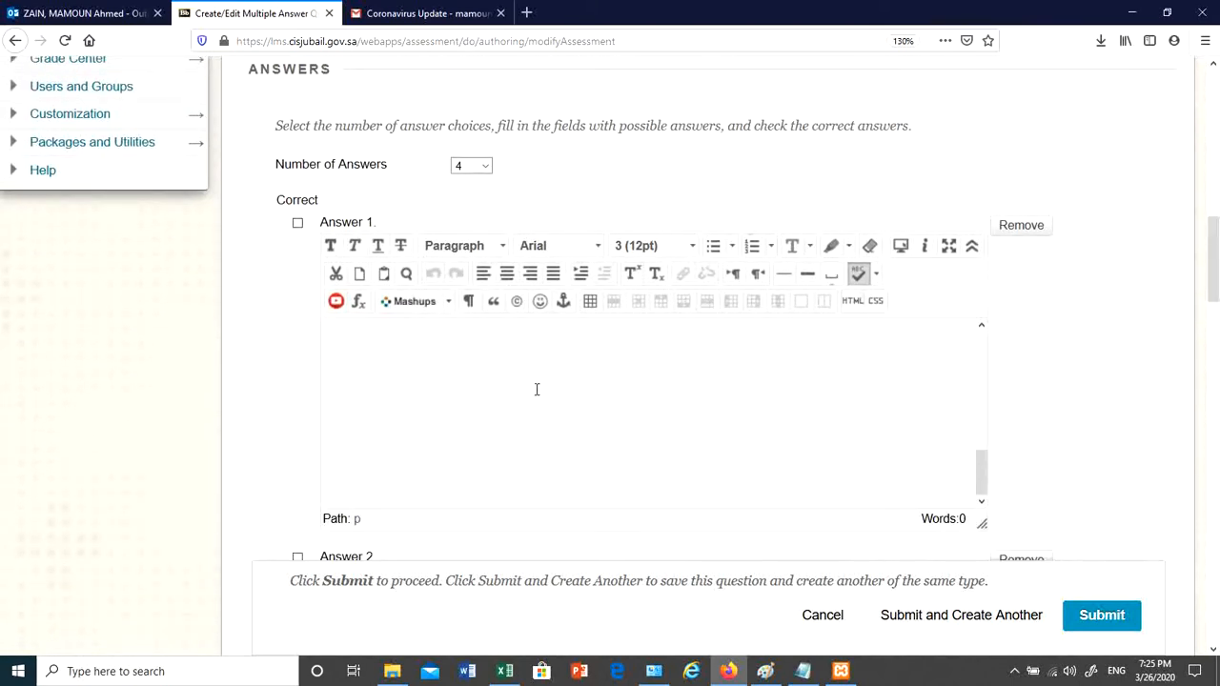
- Trim Answer 1 to COVID-19 and mark it as the correct answer
click(453, 345)
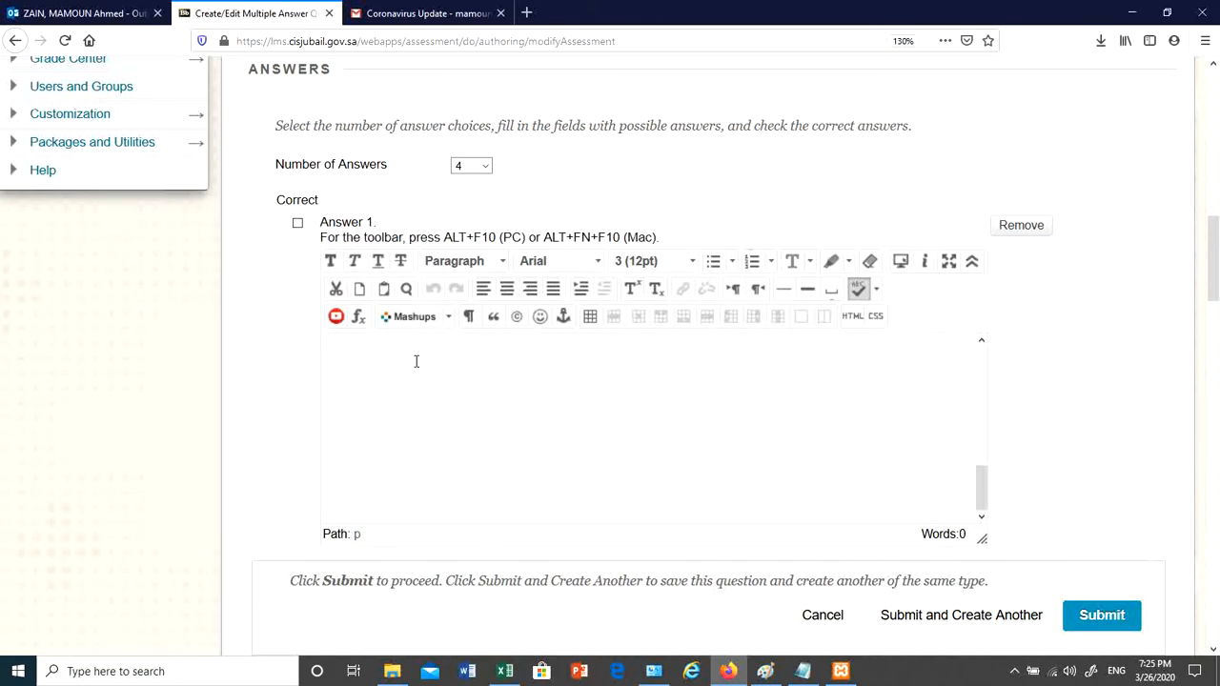
drag(979, 506, 980, 389)
drag(386, 391, 305, 363)
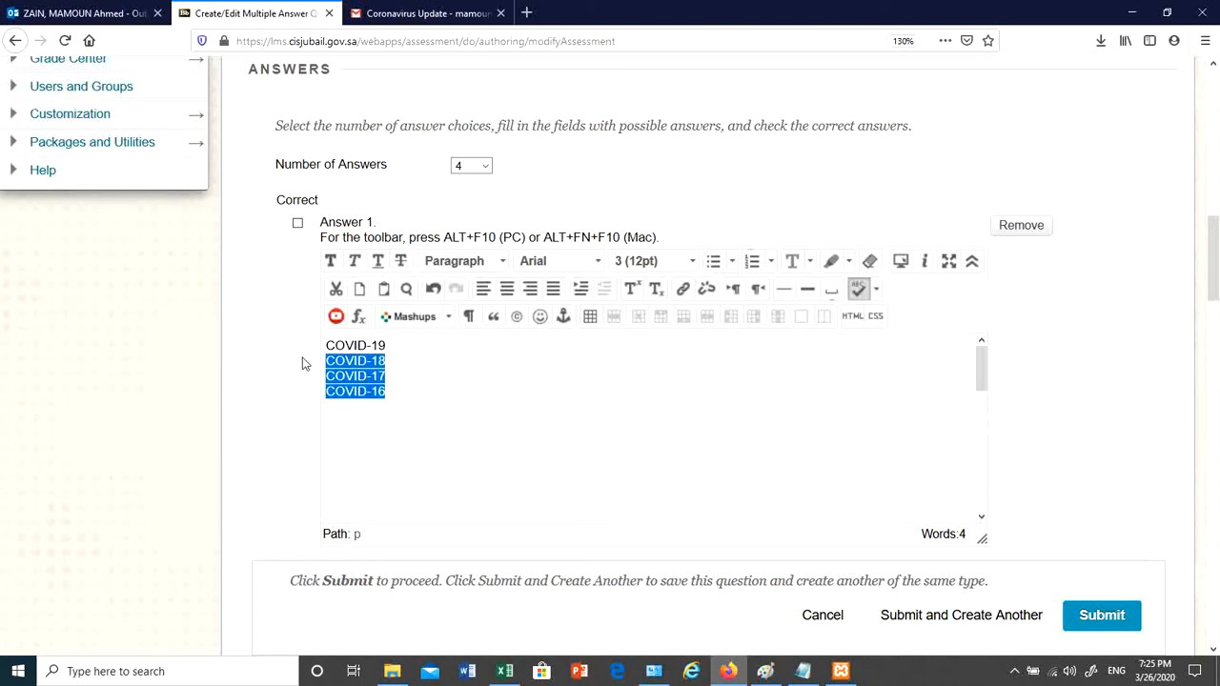
key(BackSpace)
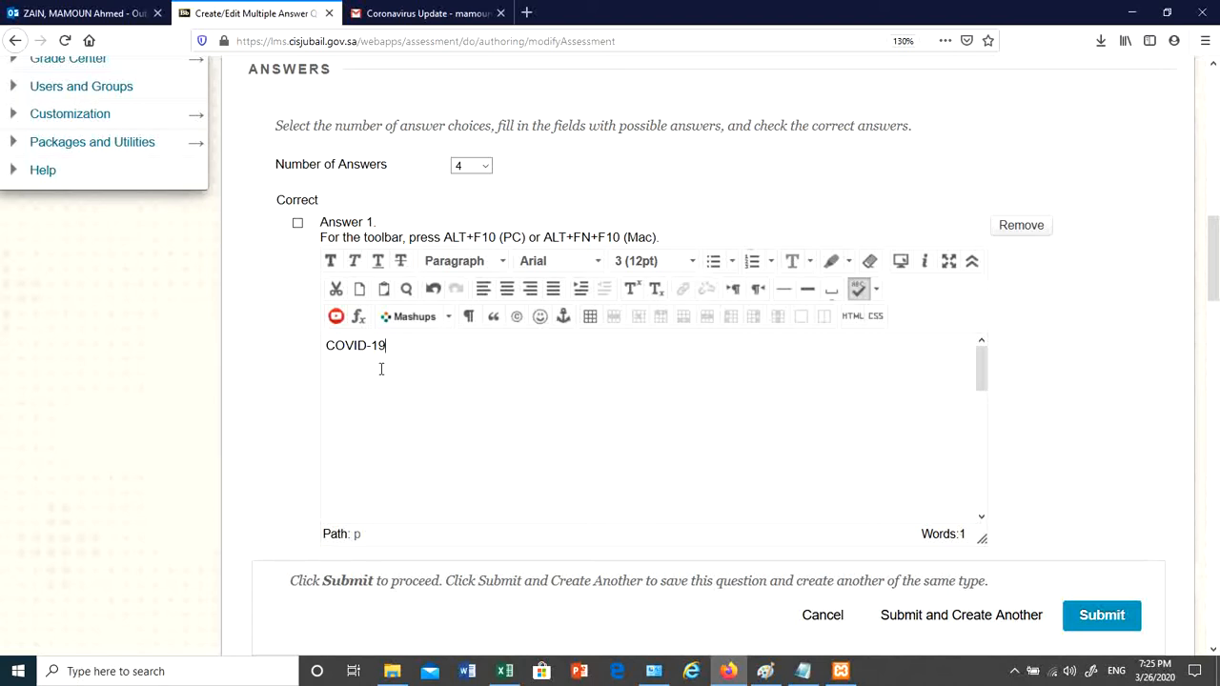
click(299, 226)
drag(1214, 225, 1216, 294)
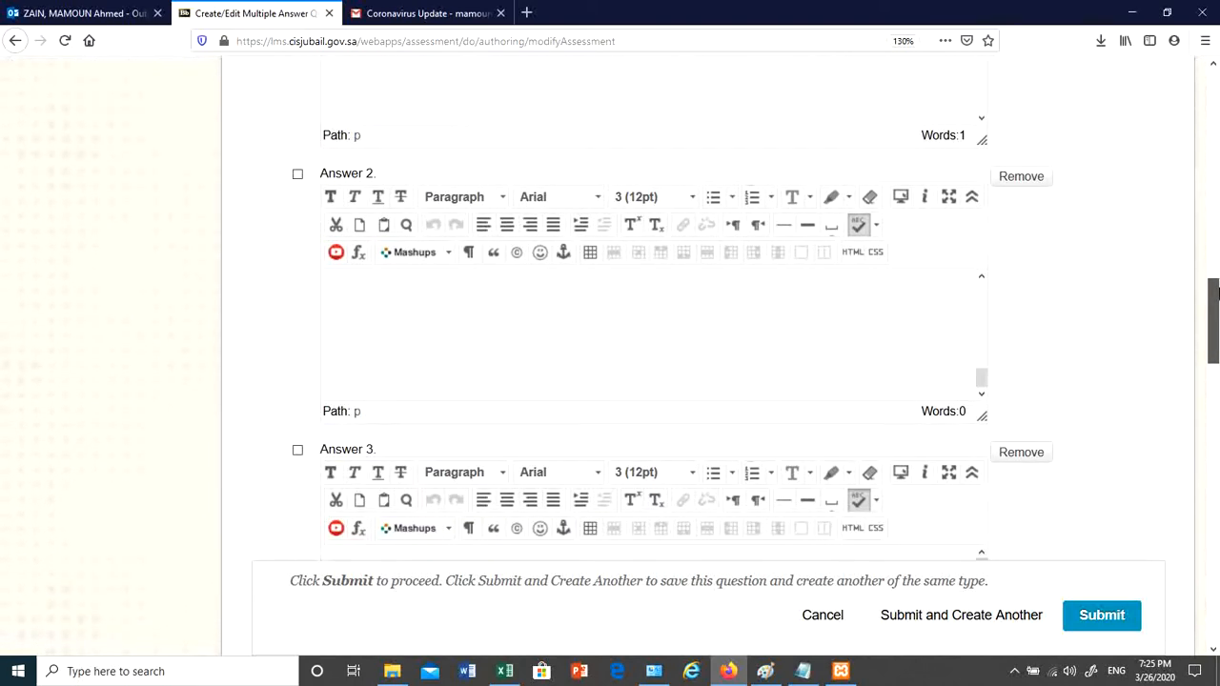
- Paste the answer lines into Answer 2 and trim it to COVID-18
click(549, 302)
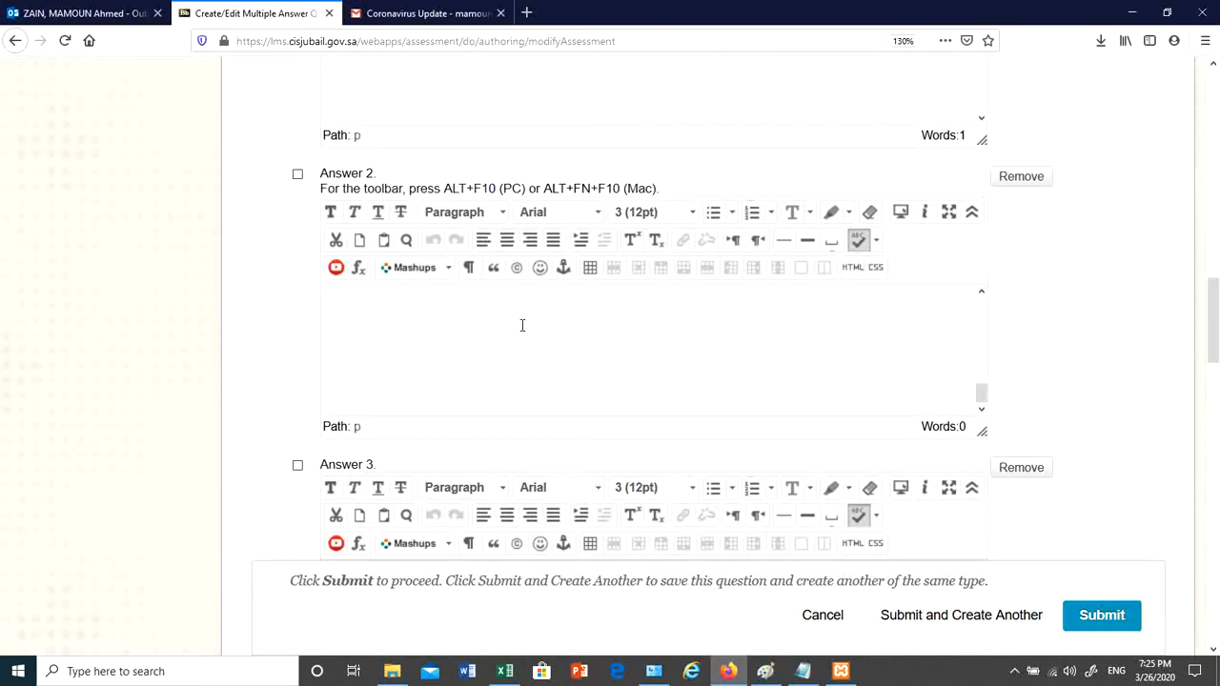
key(ctrl+v)
drag(982, 390, 981, 303)
drag(386, 329, 324, 307)
key(ctrl+c)
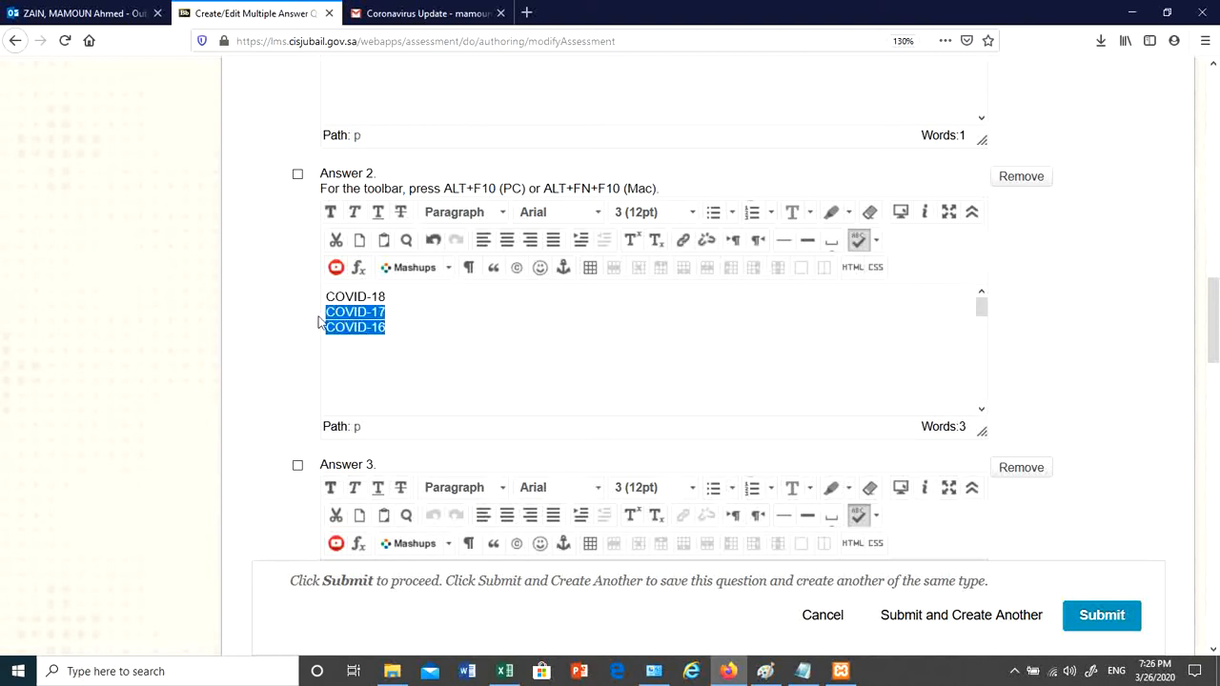
key(BackSpace)
key(BackSpace)
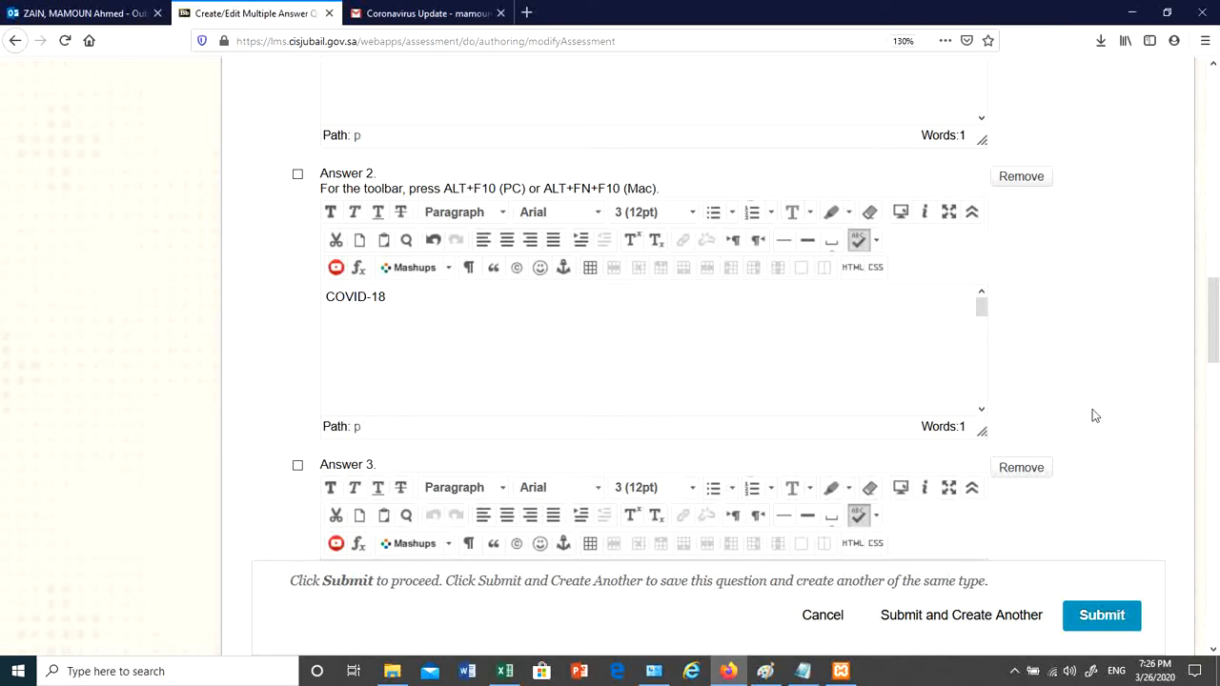
drag(1213, 353, 1213, 401)
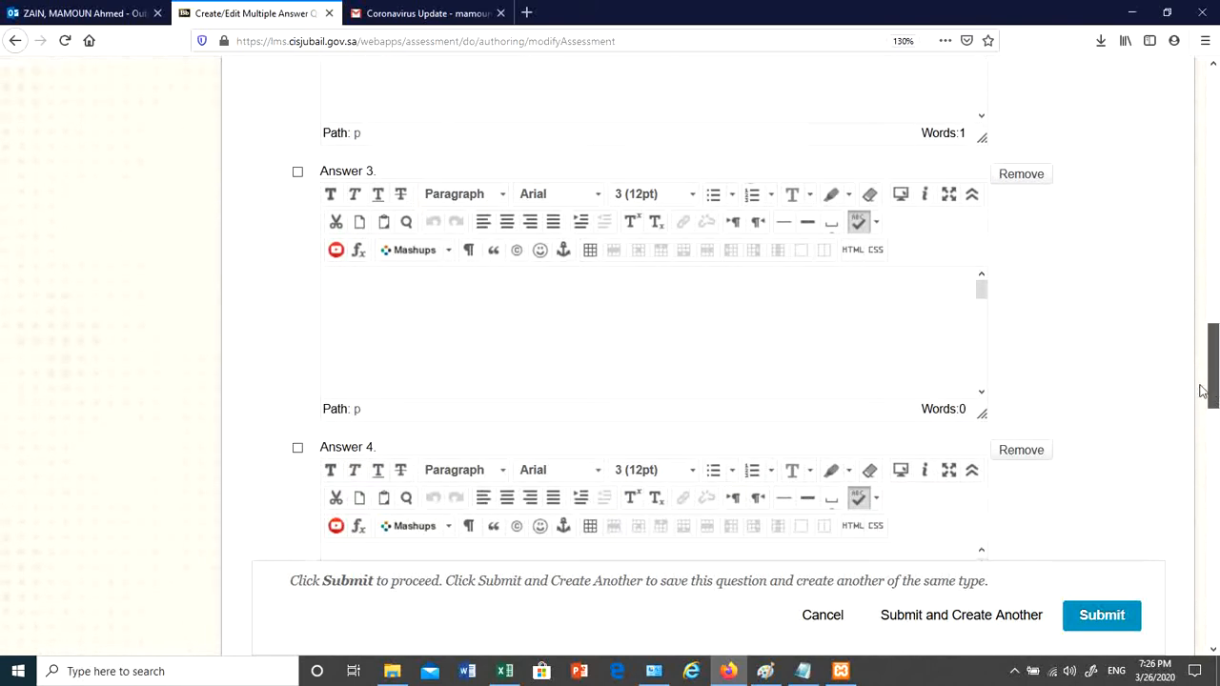
- Fill Answer 3 with COVID-17 and Answer 4 with COVID-16
click(658, 343)
key(ctrl+v)
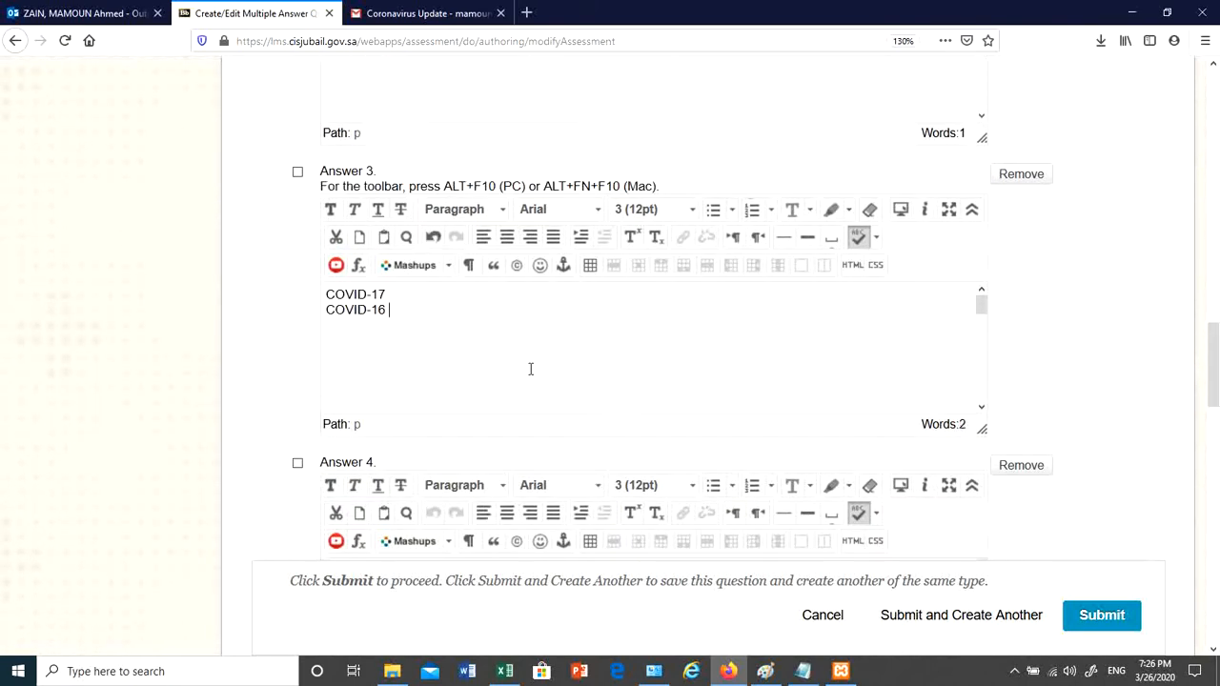
drag(361, 311, 305, 308)
key(ctrl+c)
key(BackSpace)
key(BackSpace)
scroll(629, 334, down, 5)
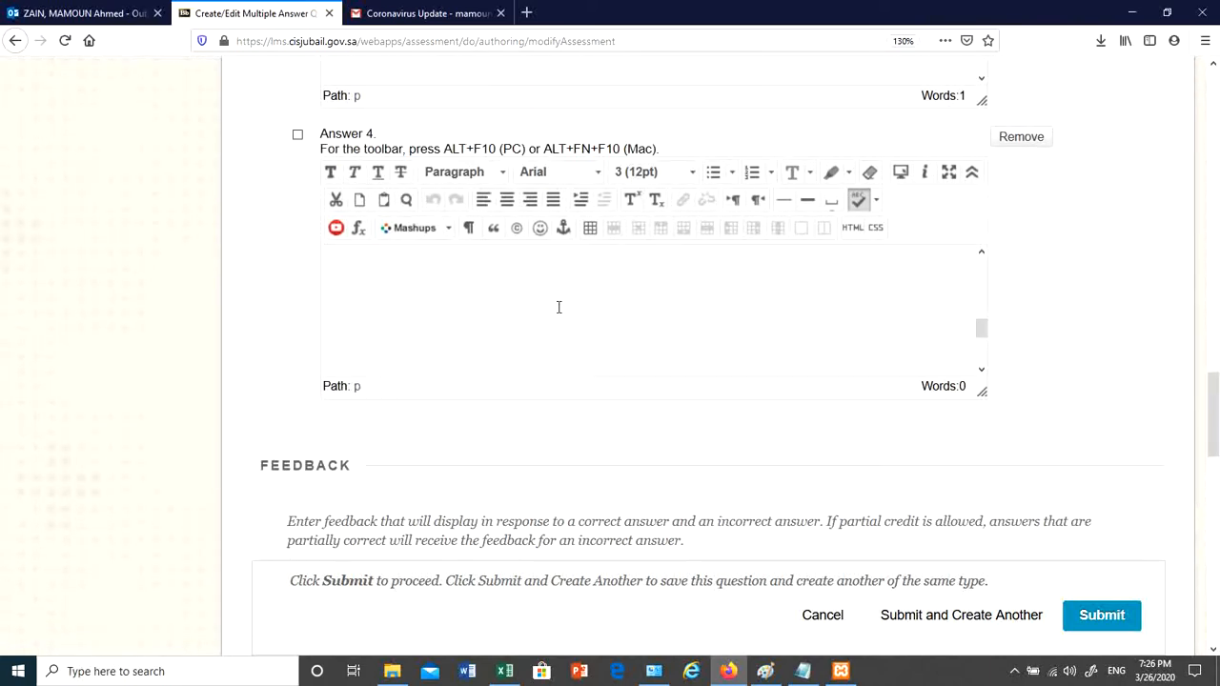
key(ctrl+v)
drag(983, 329, 983, 268)
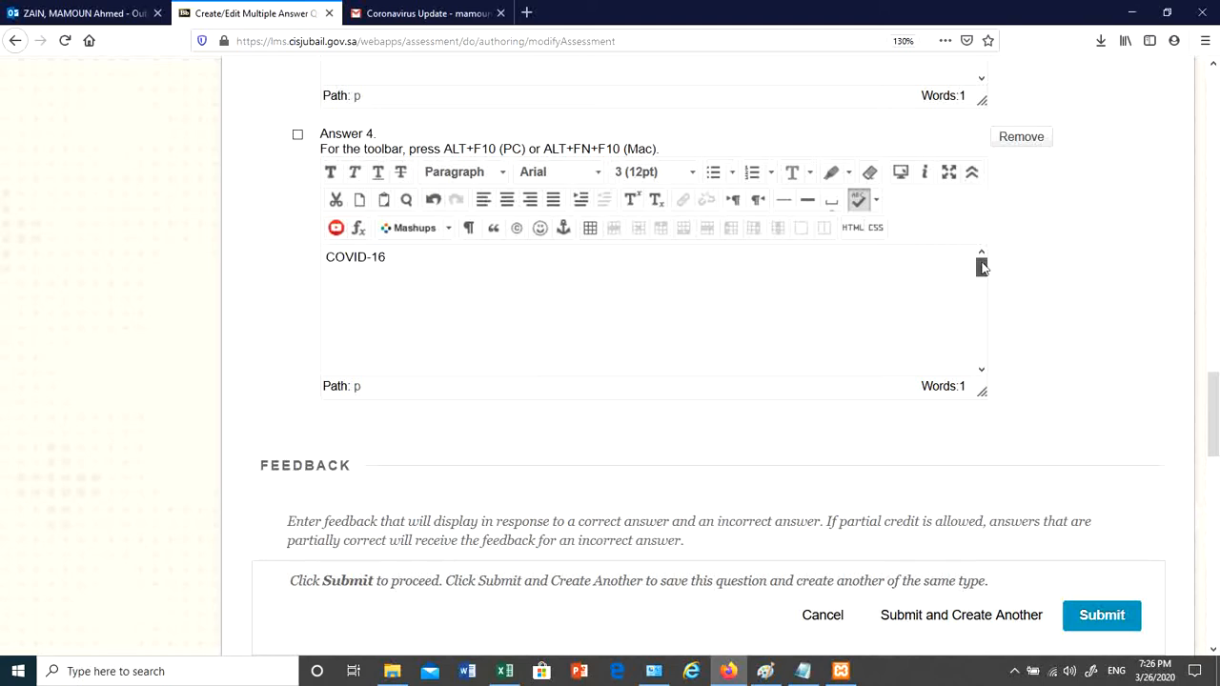
- Keep Number of Answers at 4 and submit the question
scroll(1068, 373, up, 15)
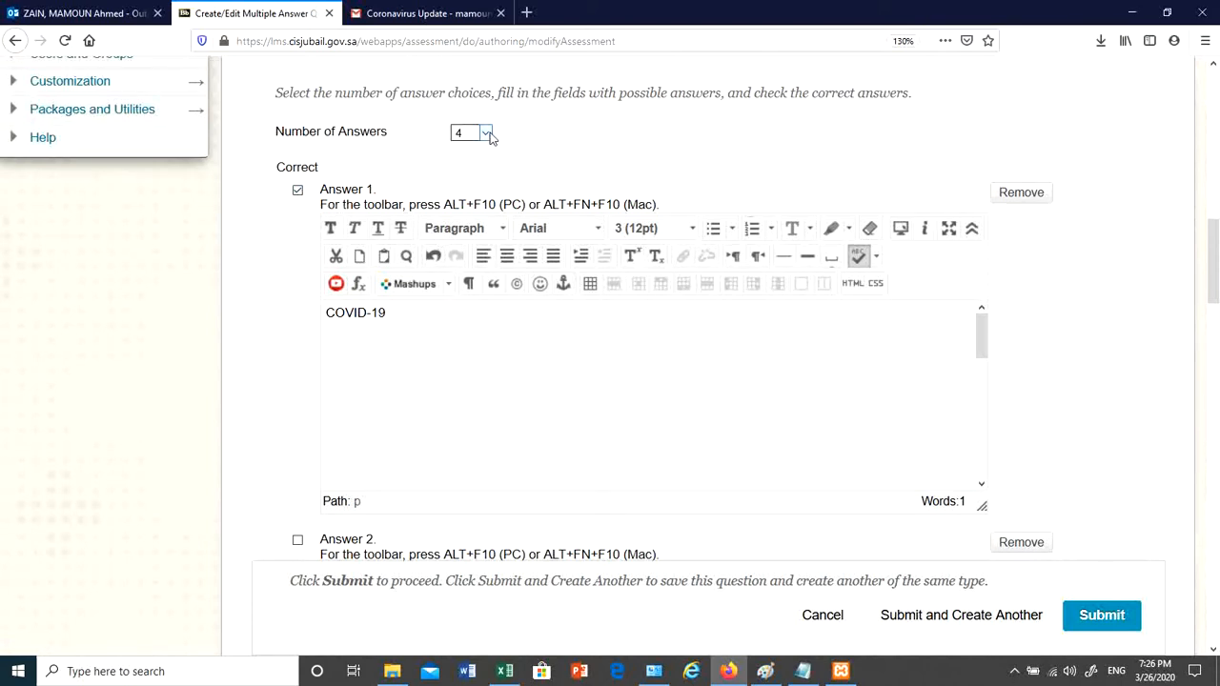
click(486, 133)
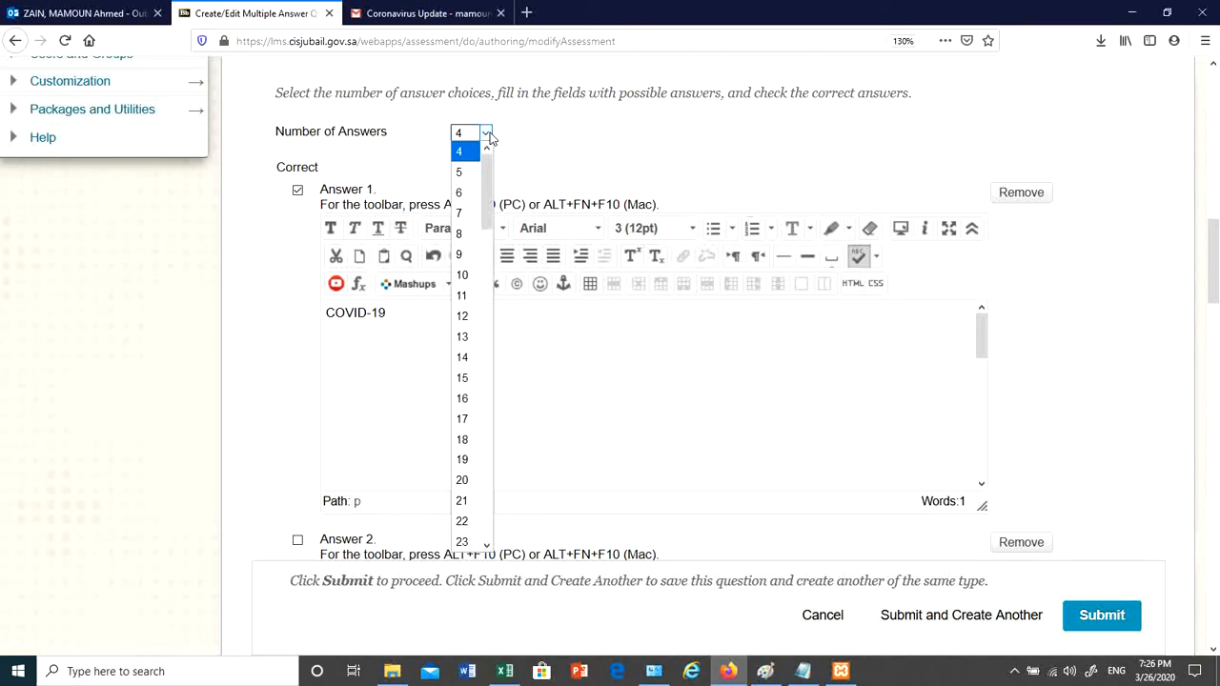
click(487, 136)
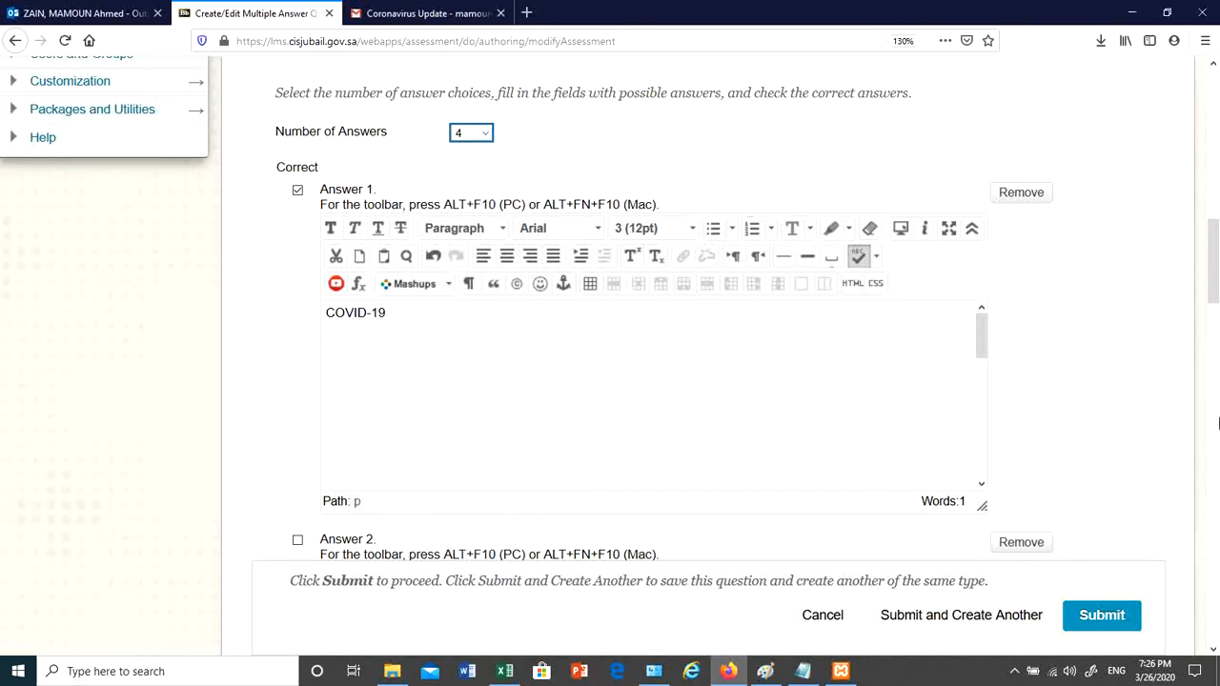
click(485, 133)
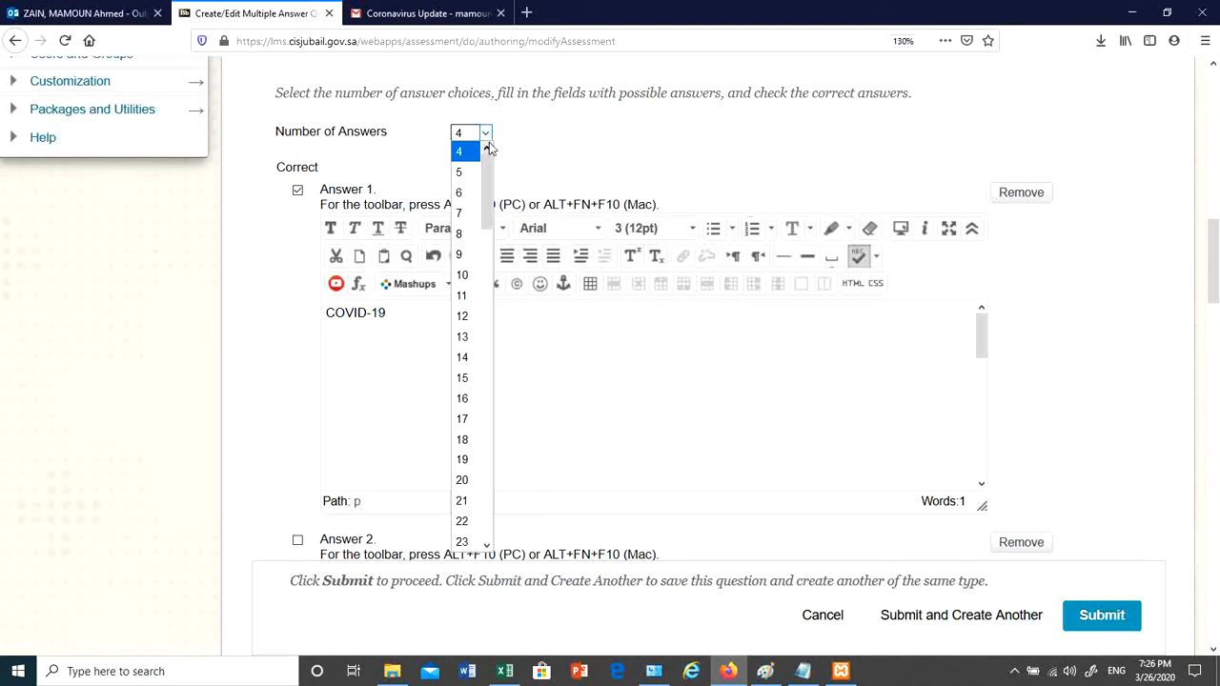
click(488, 138)
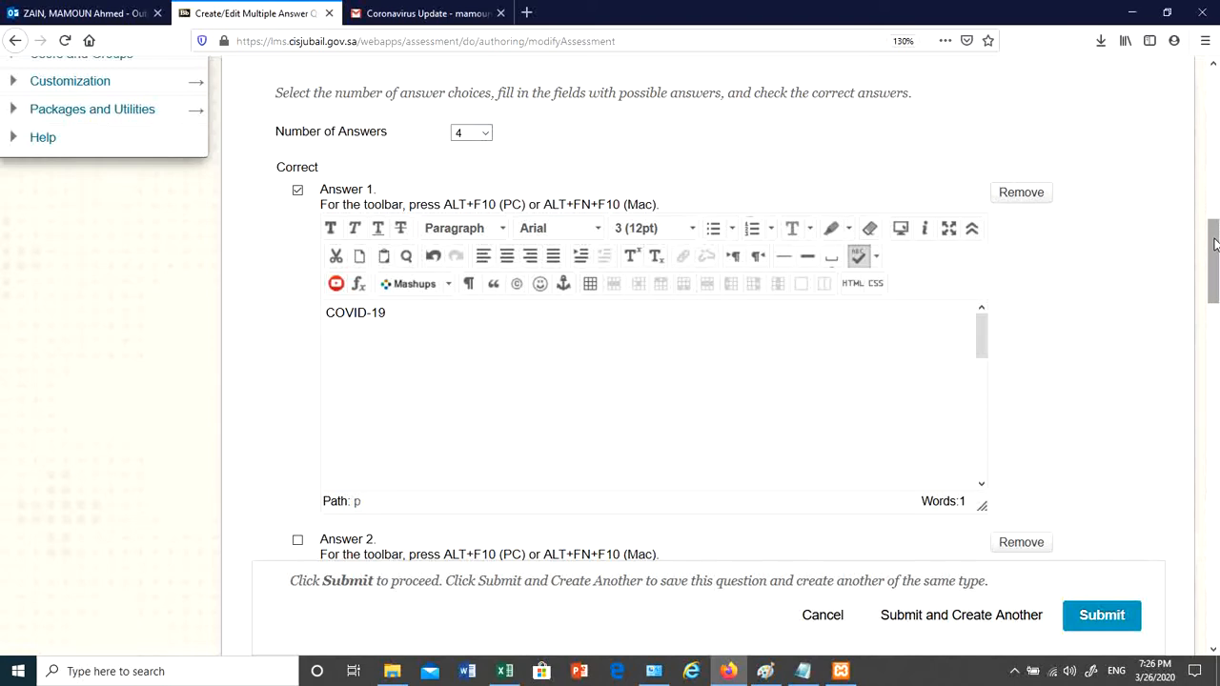
drag(1214, 244, 1214, 323)
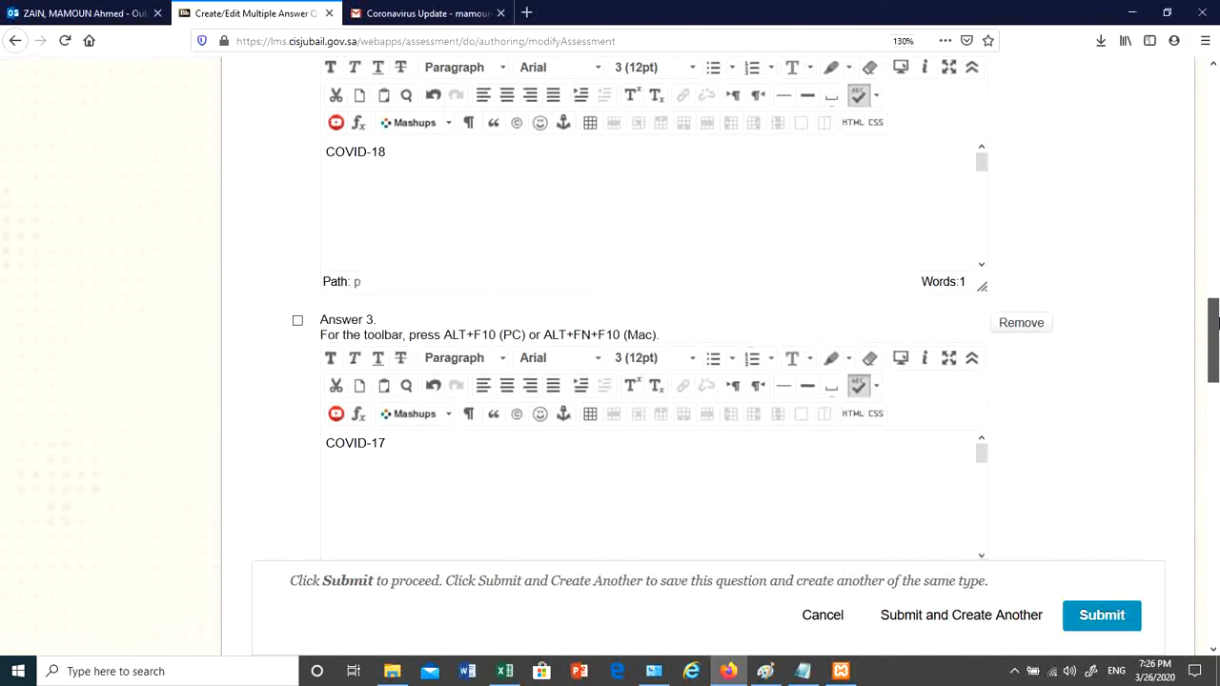
click(1119, 618)
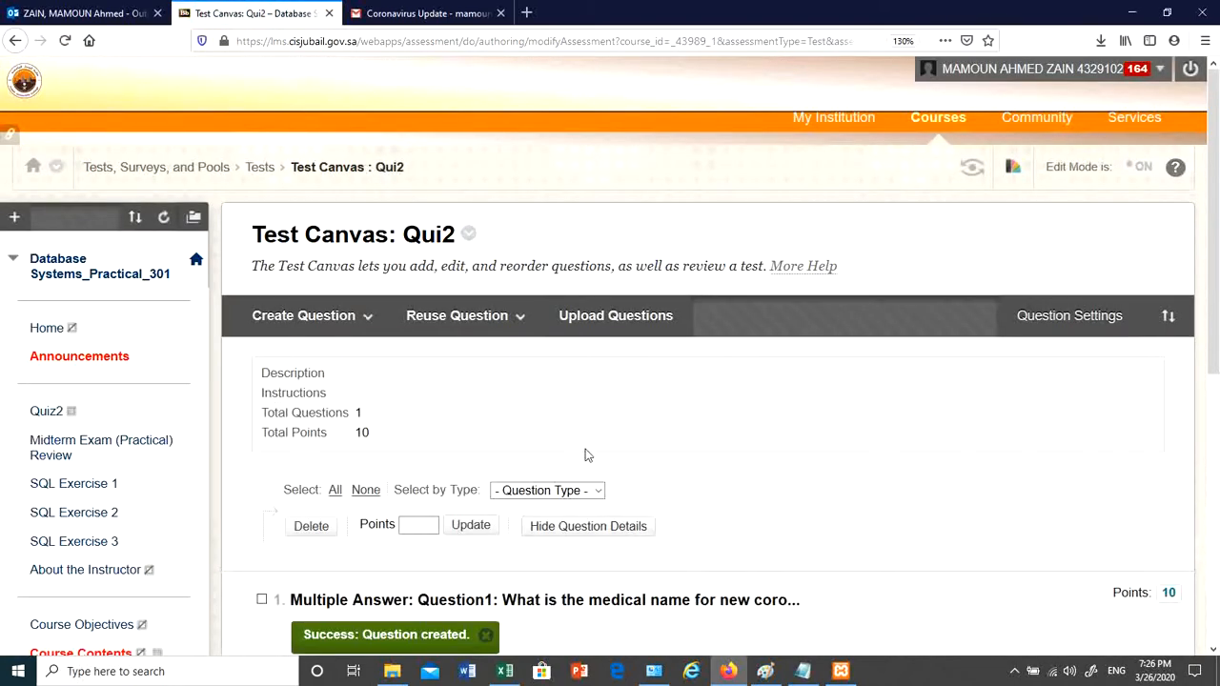
- Change Question1's point value from 10 to 1 on the Test Canvas
drag(348, 435, 379, 434)
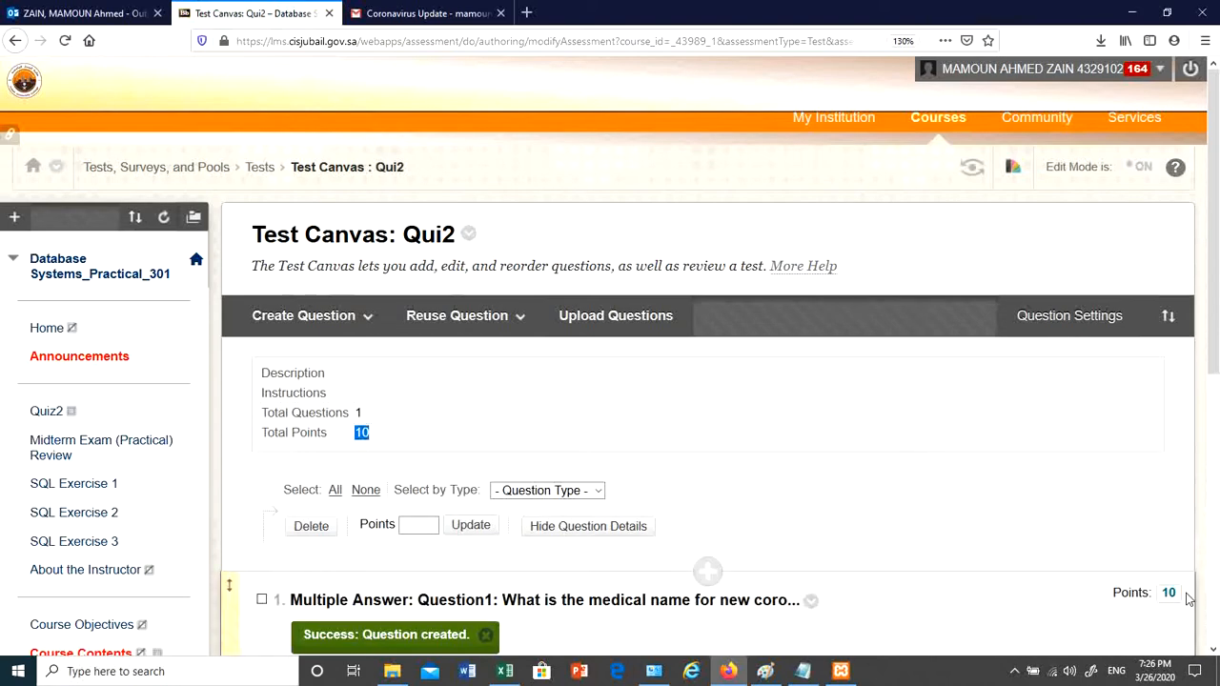
scroll(1185, 595, down, 3)
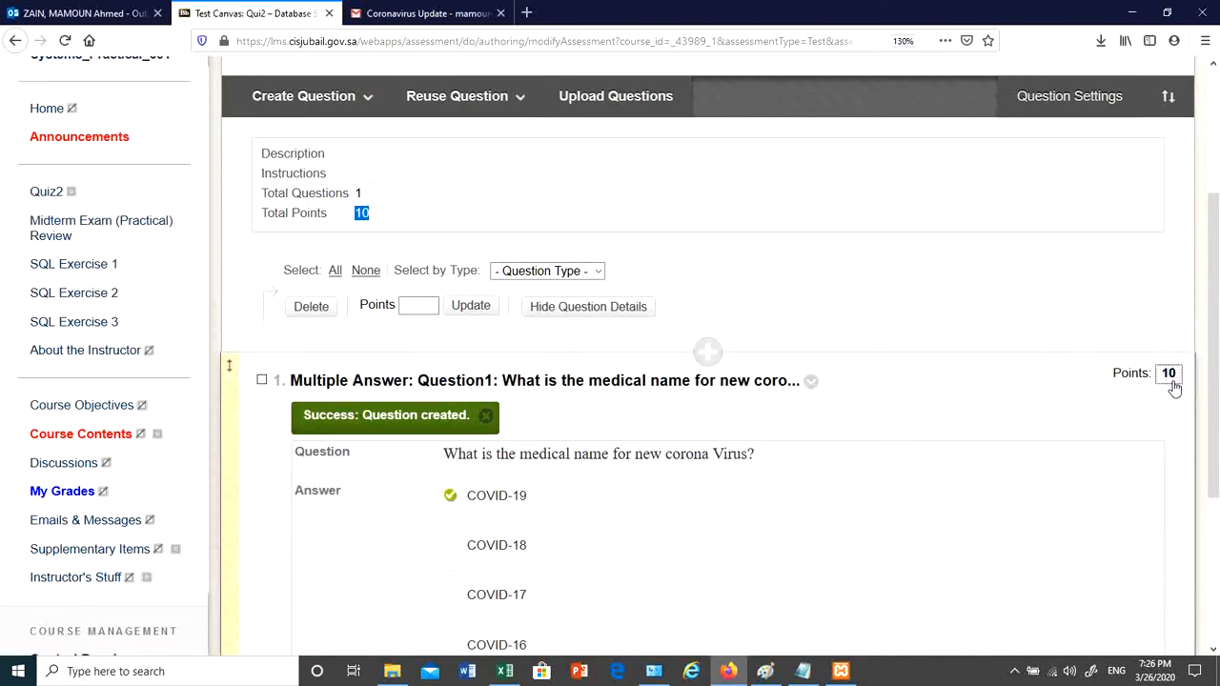
click(1169, 375)
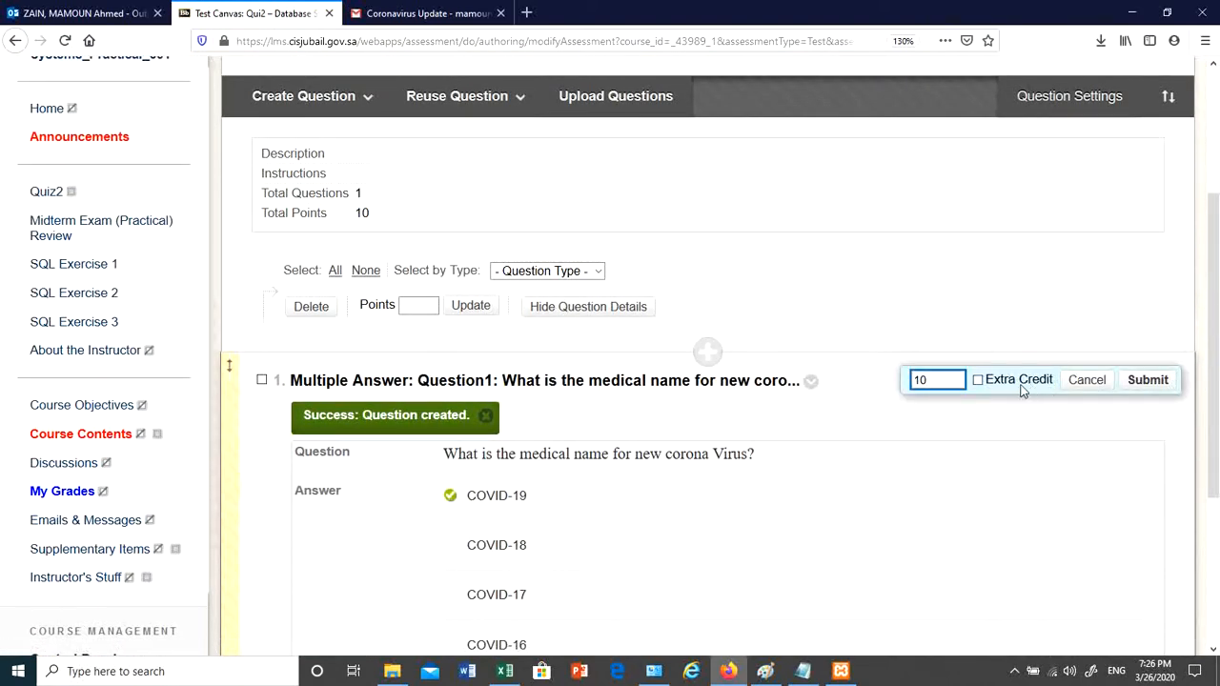
click(971, 388)
click(1147, 380)
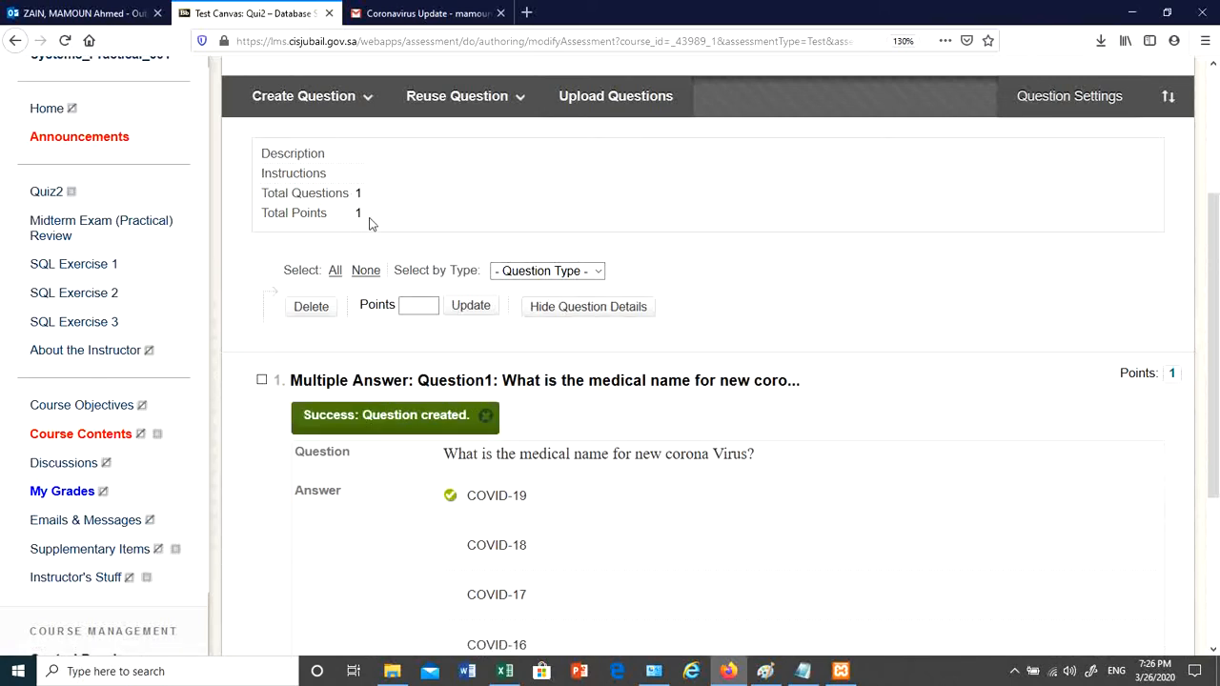
scroll(569, 358, down, 3)
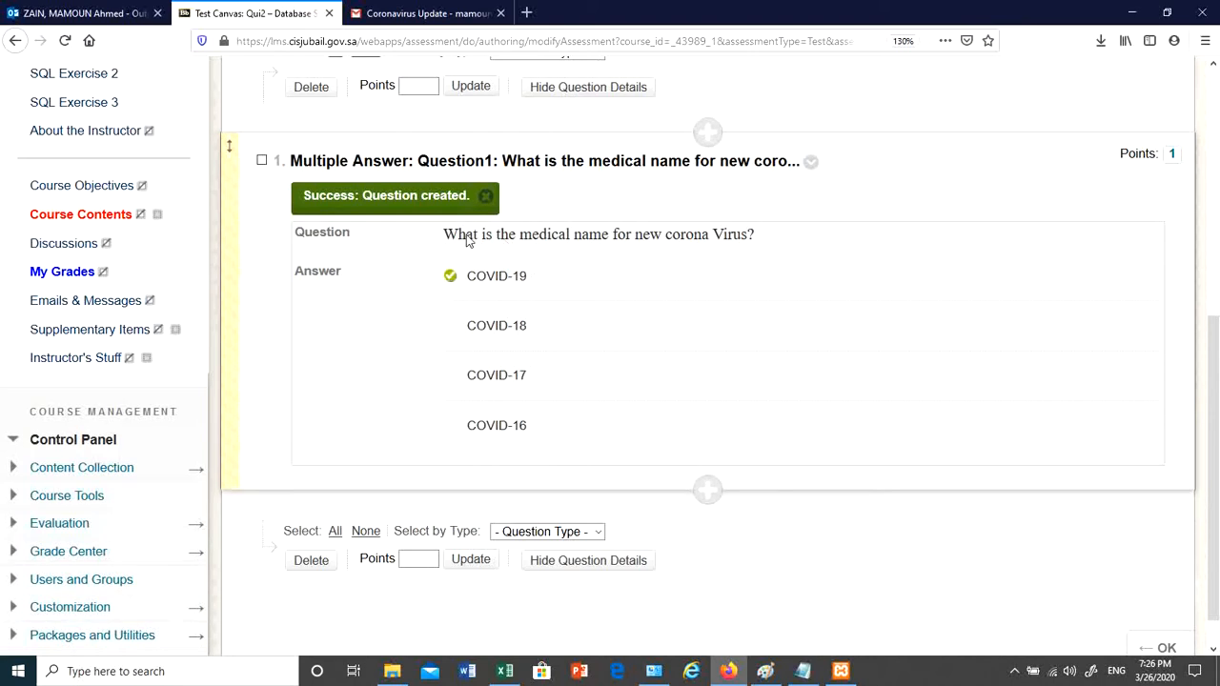
drag(455, 239, 797, 237)
- Bring up the add-question type menu below Question1
click(500, 294)
scroll(707, 490, down, 1)
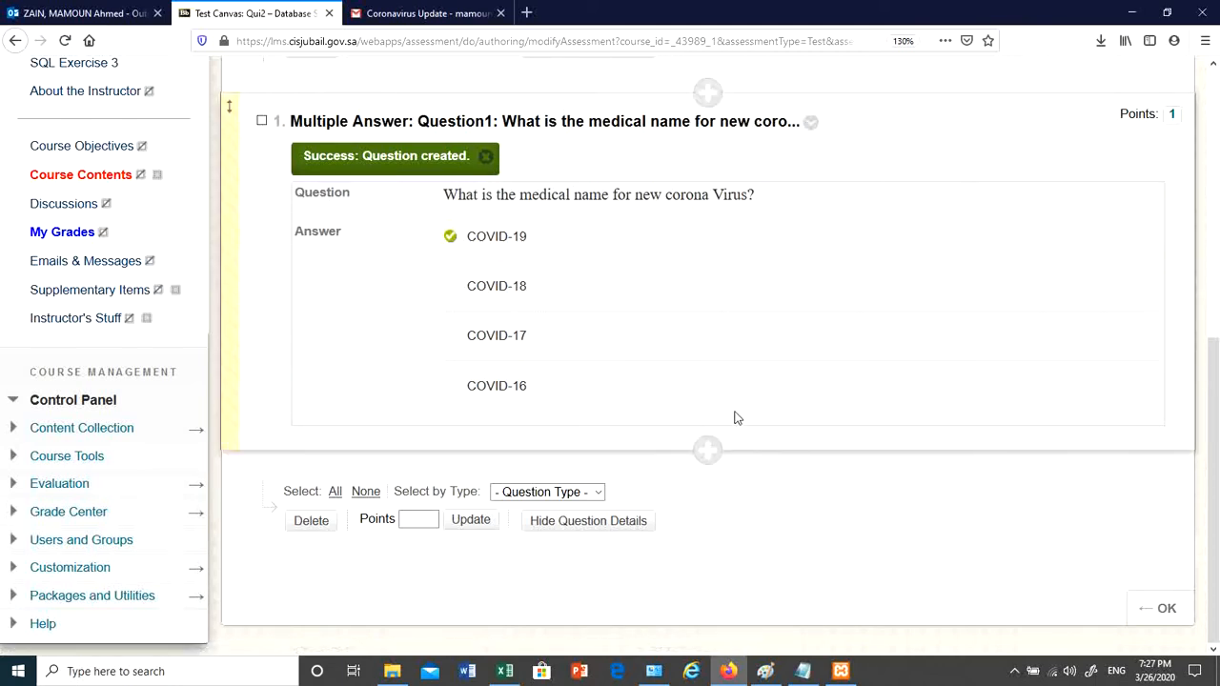
click(707, 452)
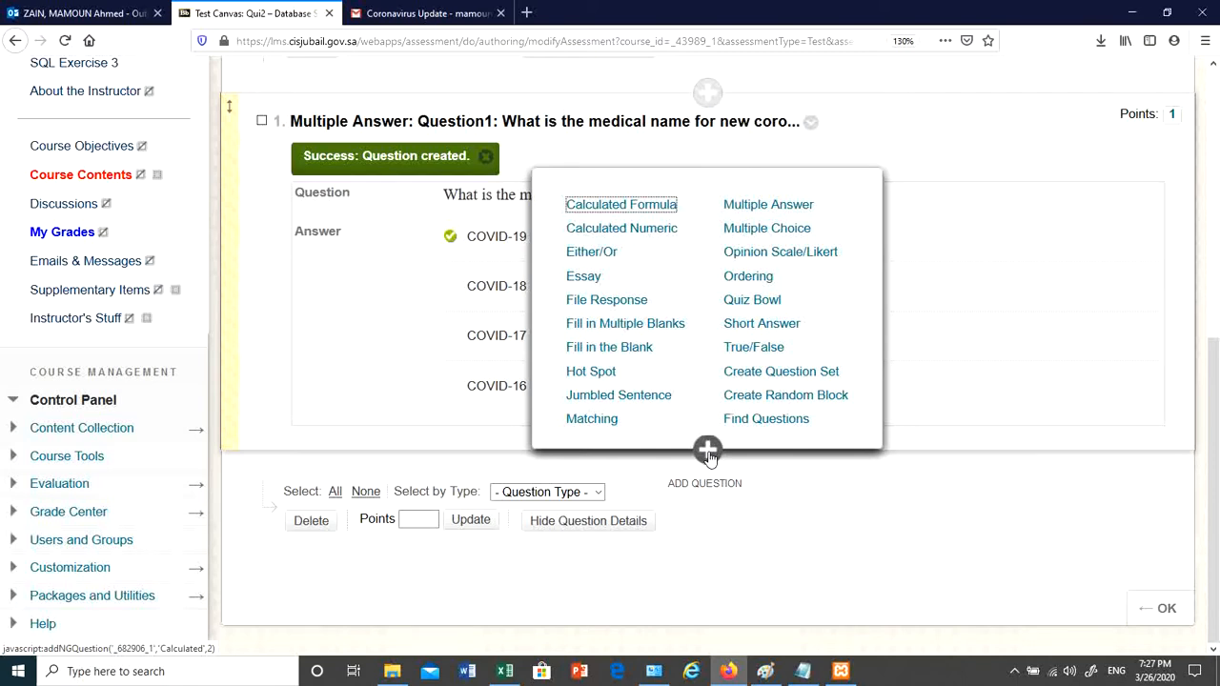
- Duplicate Question1 and retitle the copy Question2
click(432, 375)
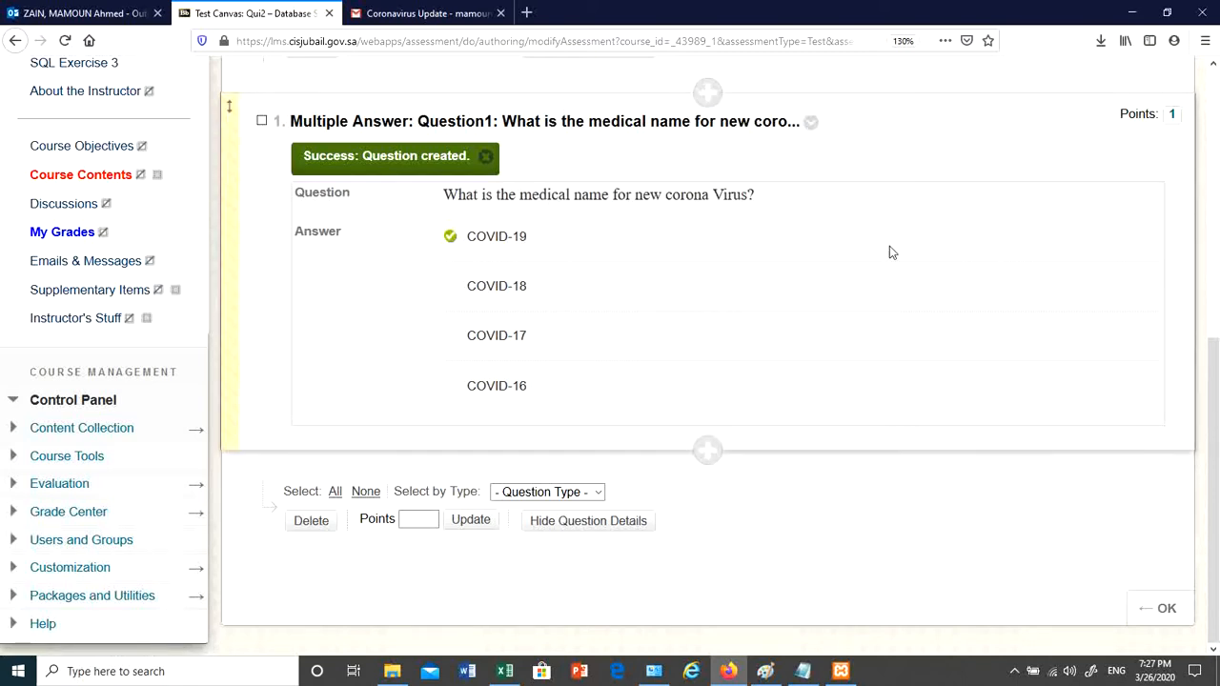
click(810, 123)
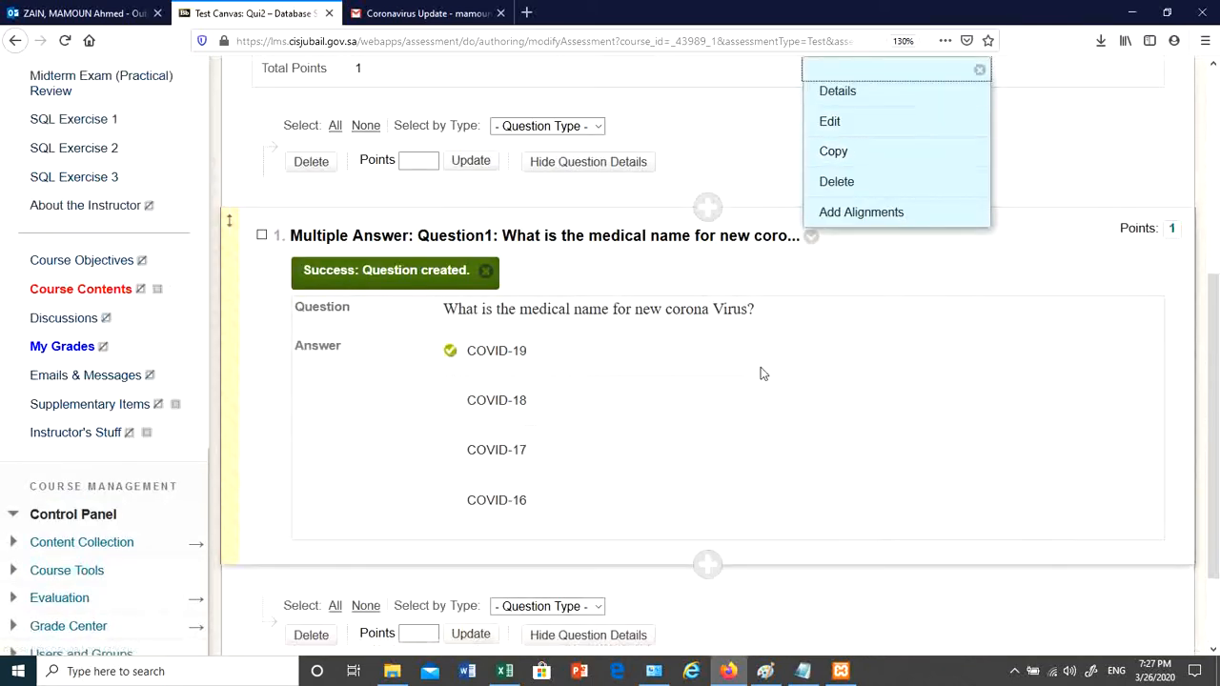
click(810, 238)
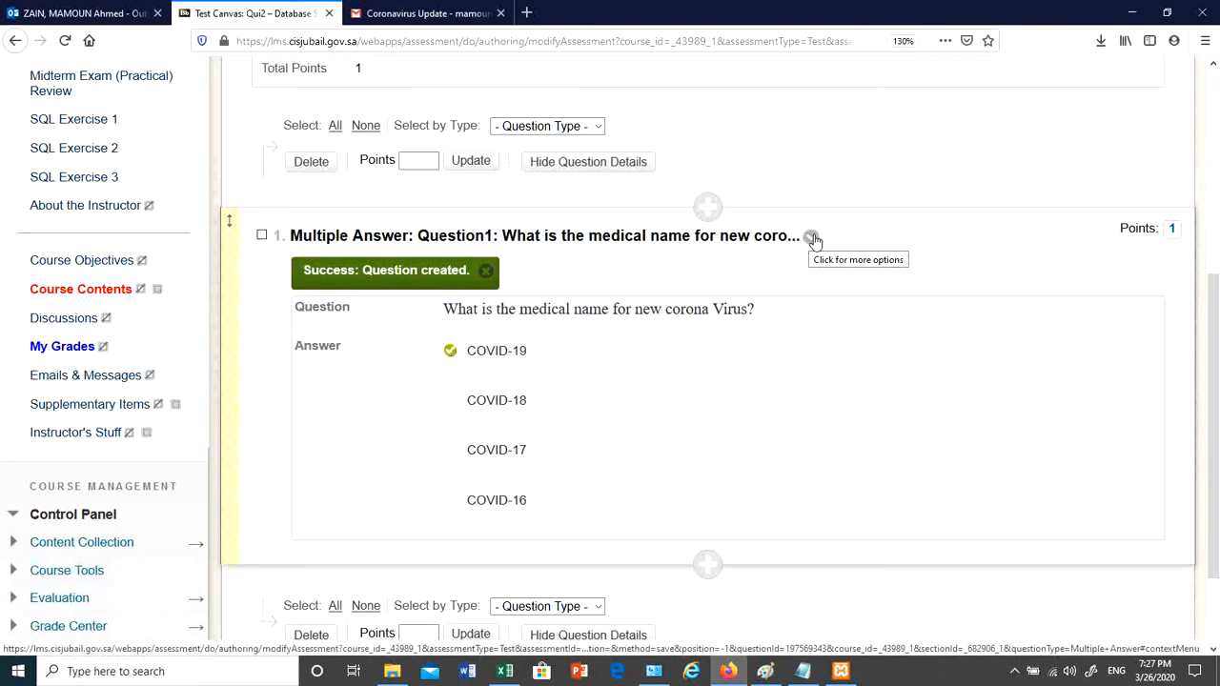
click(812, 238)
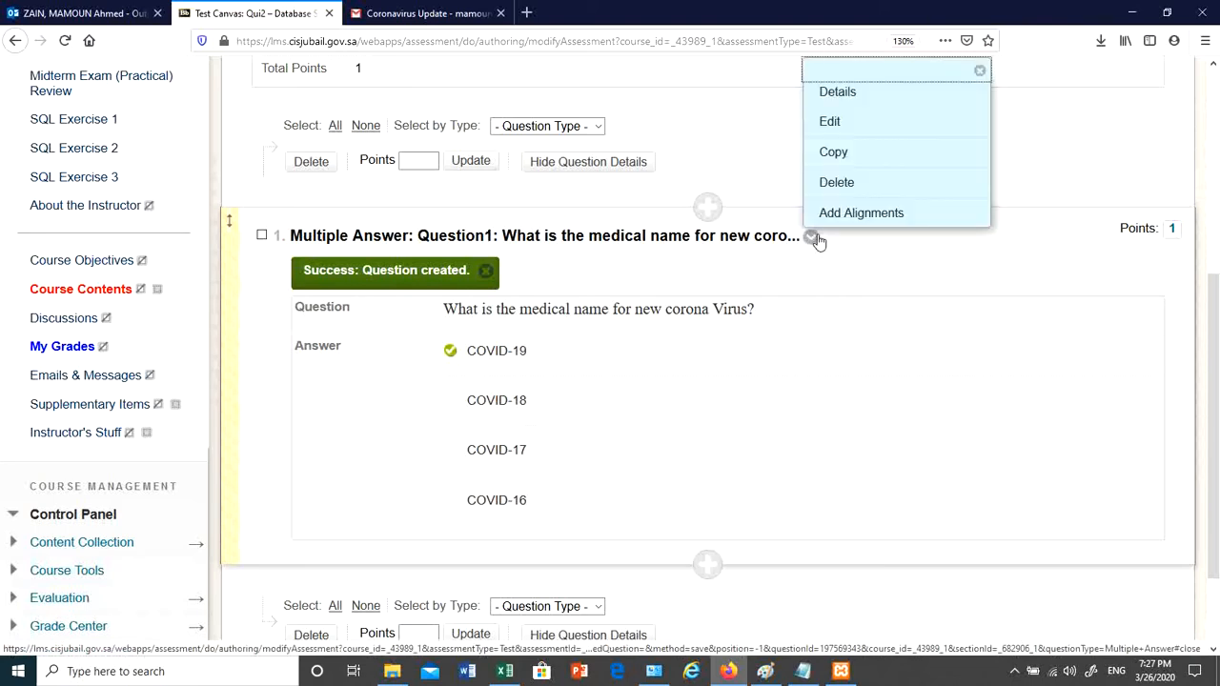
click(835, 153)
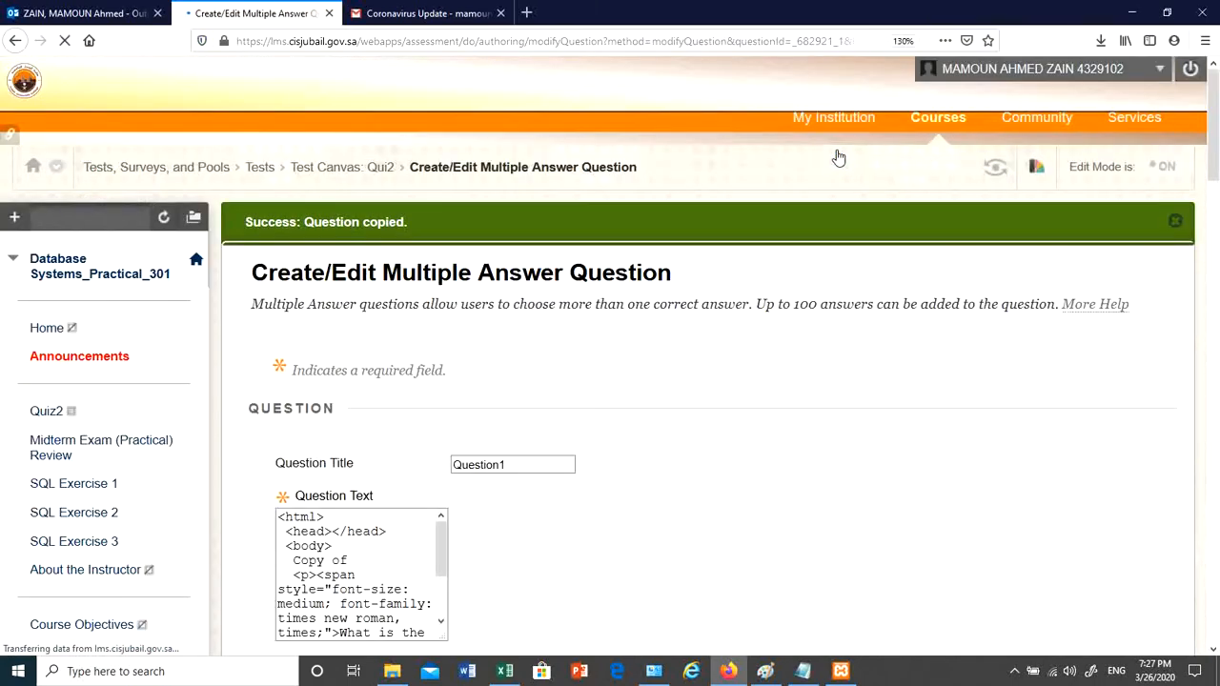
scroll(749, 403, down, 1)
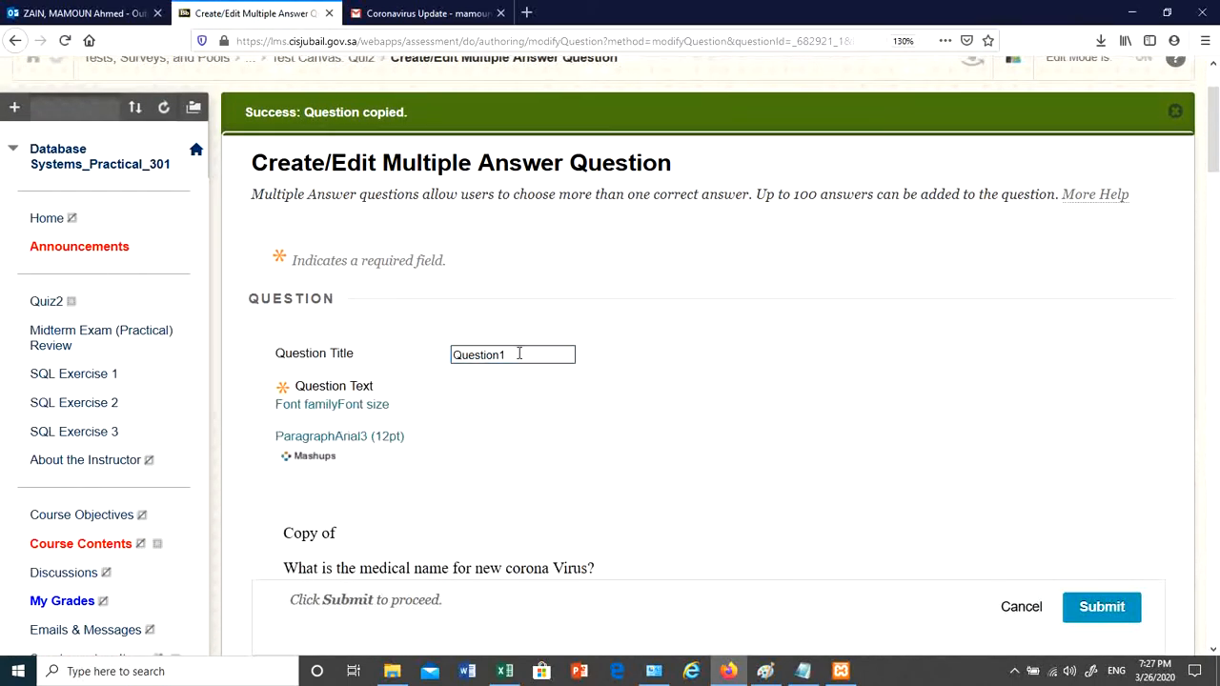
key(BackSpace)
text(2)
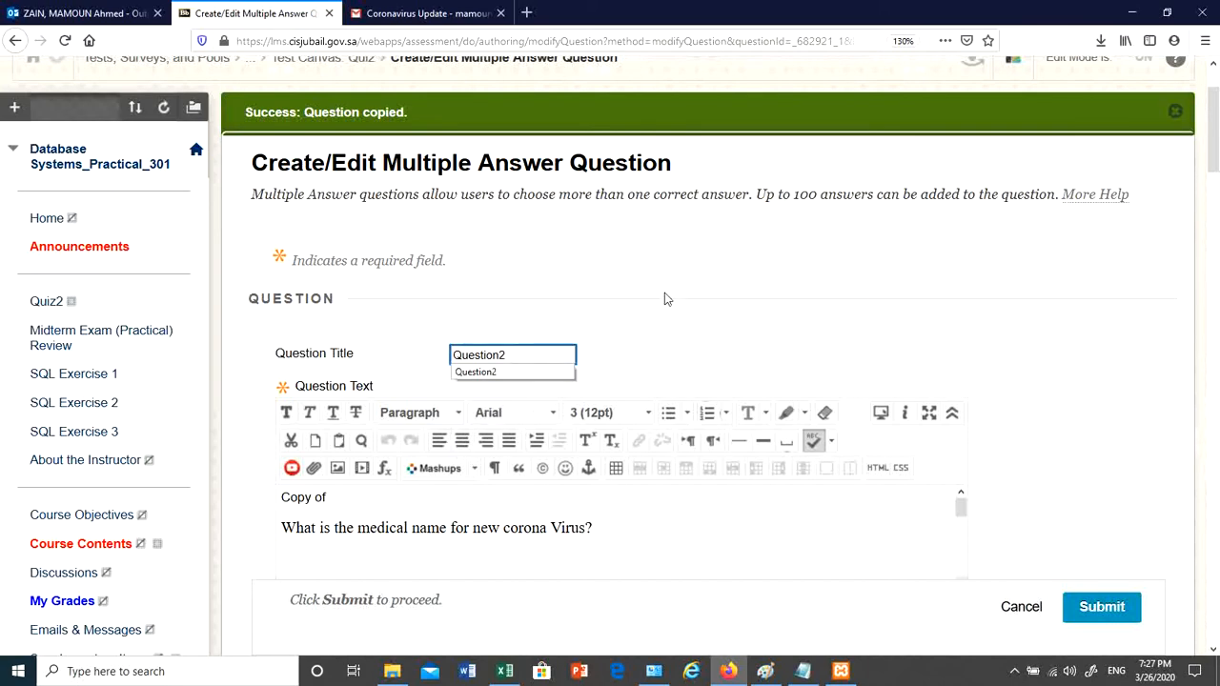
- Delete the 'Copy of' prefix and the old wording after 'What is the' in the question text
scroll(664, 296, down, 4)
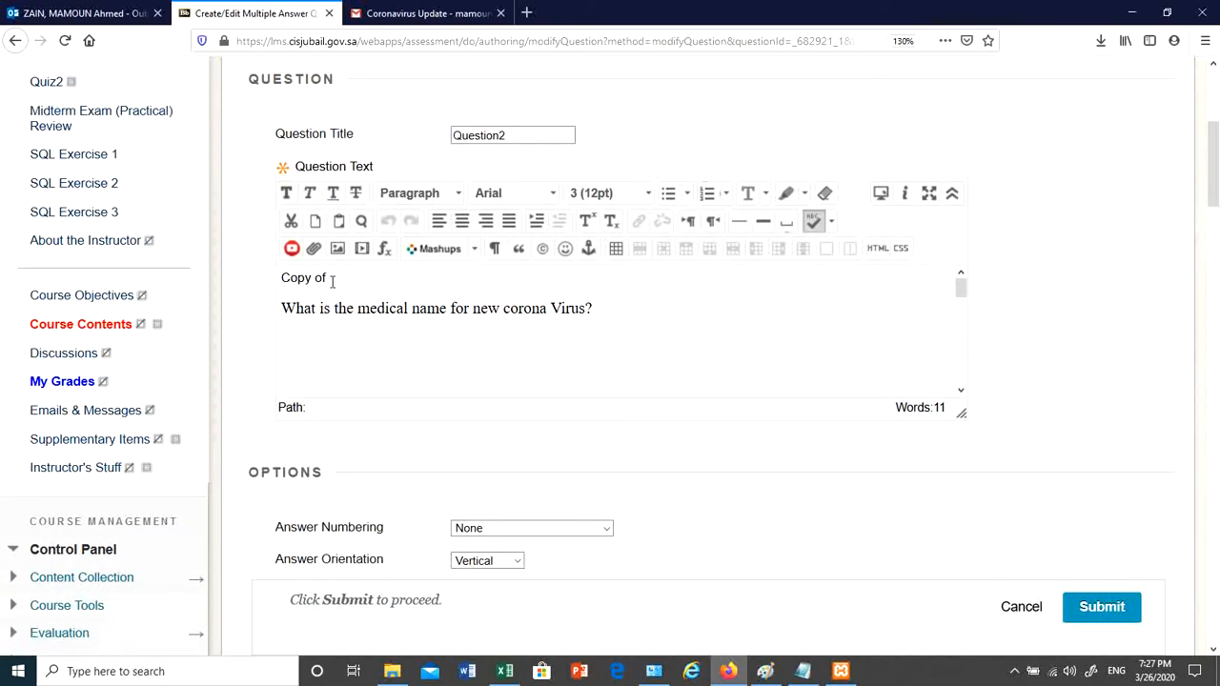
click(332, 280)
click(283, 323)
key(BackSpace)
key(BackSpace)
key(BackSpace)
key(BackSpace)
key(BackSpace)
key(BackSpace)
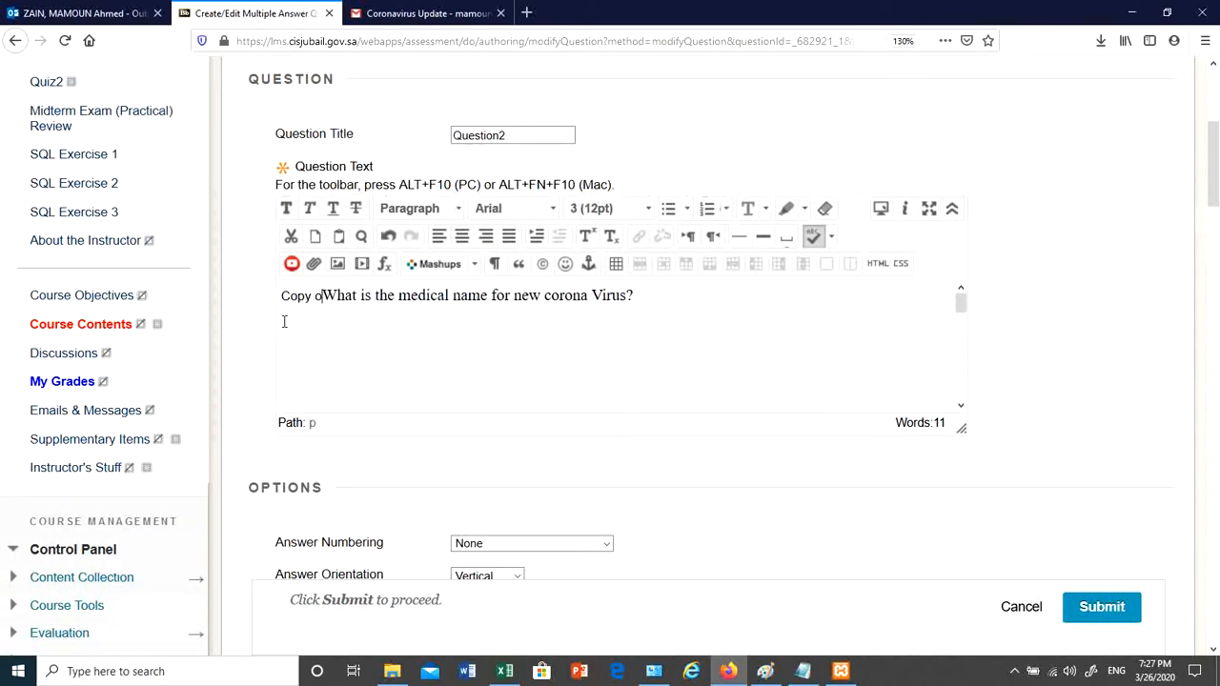
key(BackSpace)
key(BackSpace)
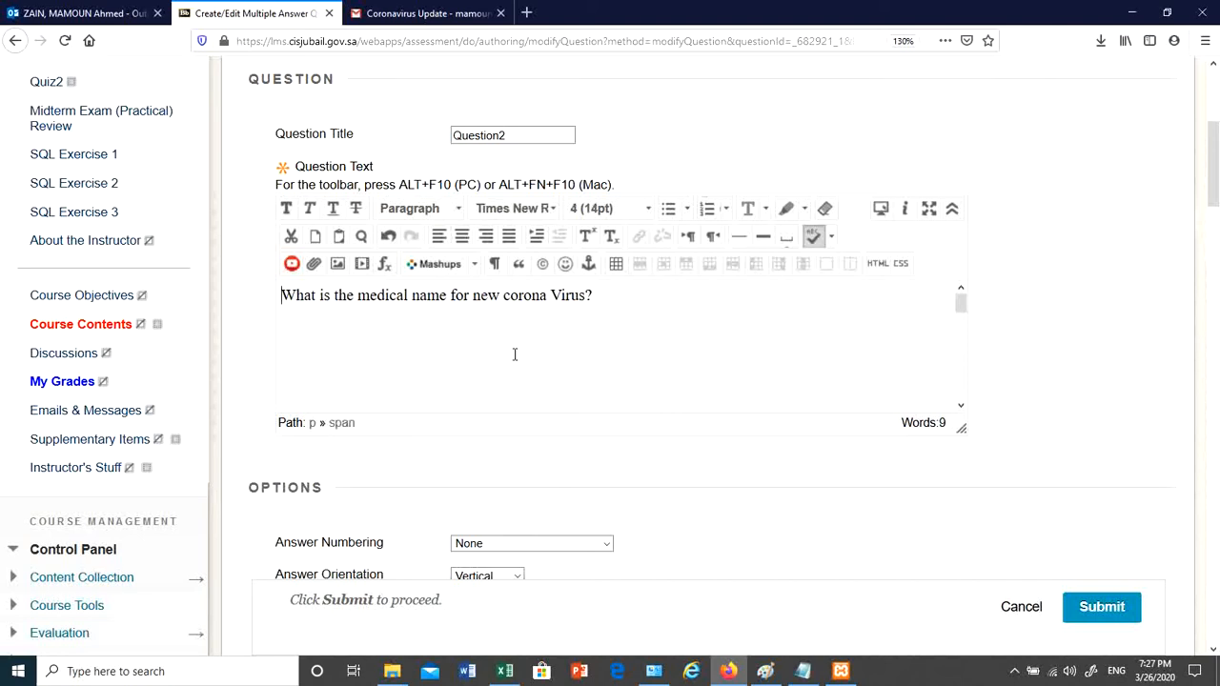
drag(600, 295, 360, 298)
key(BackSpace)
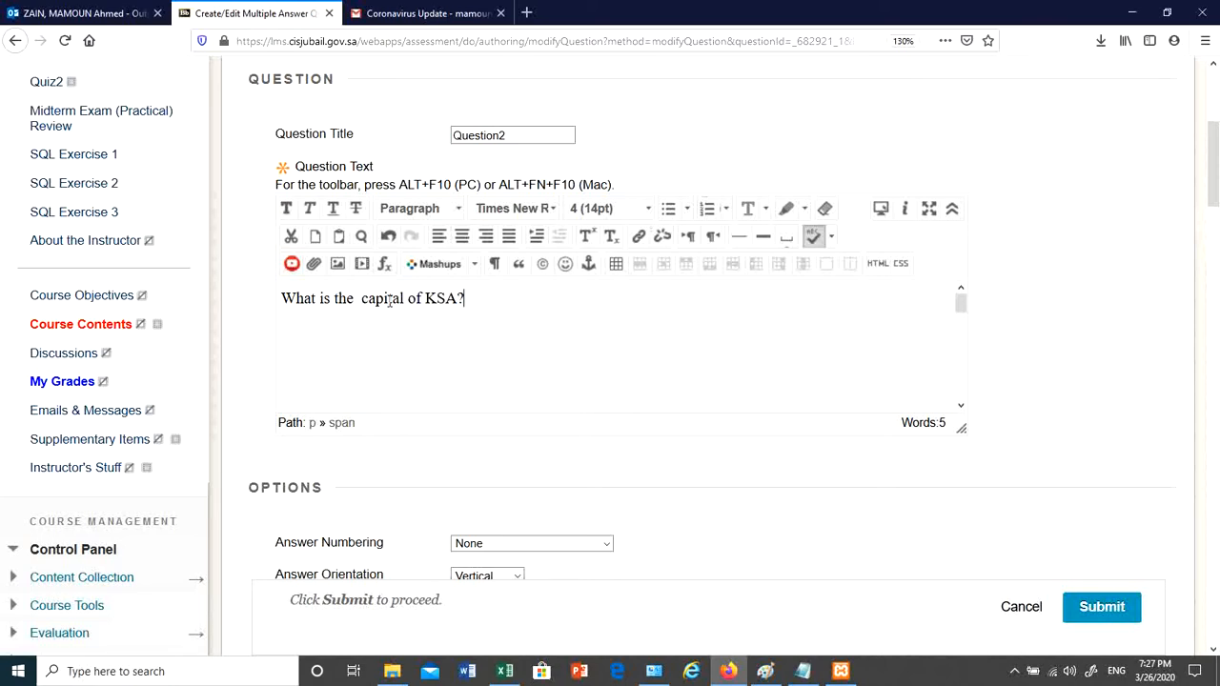
- Replace the first two answers with Jeddah and Tabuk
scroll(525, 375, down, 4)
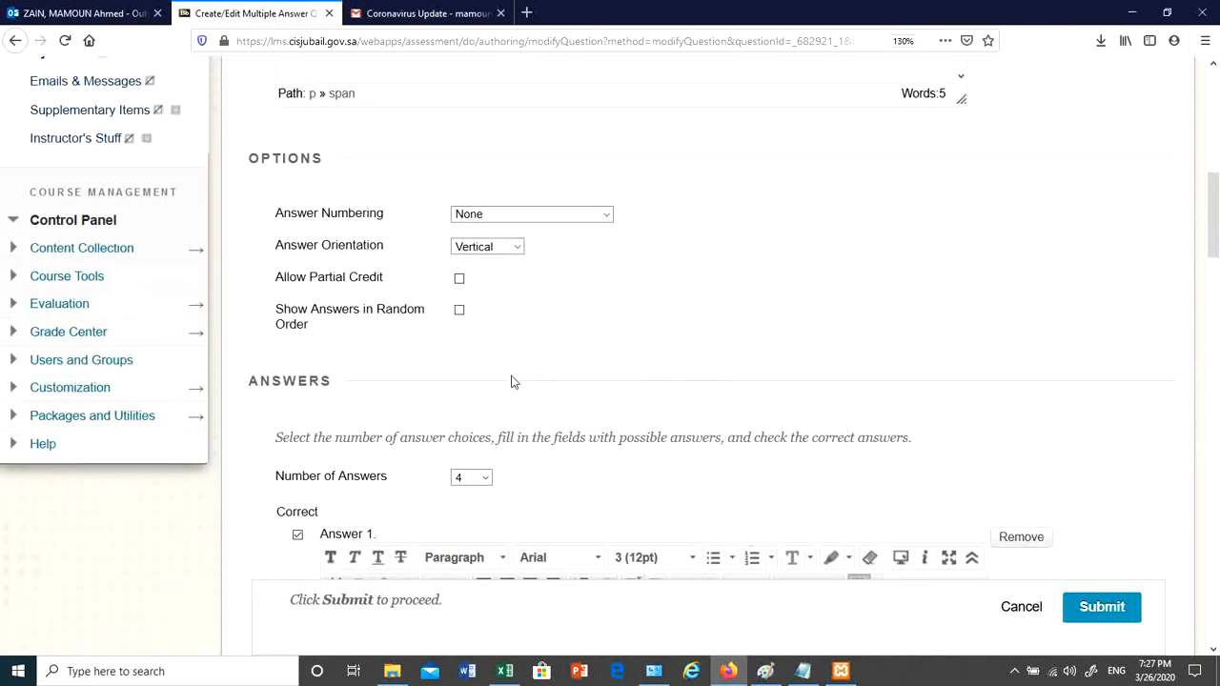
scroll(515, 383, down, 3)
scroll(531, 397, down, 3)
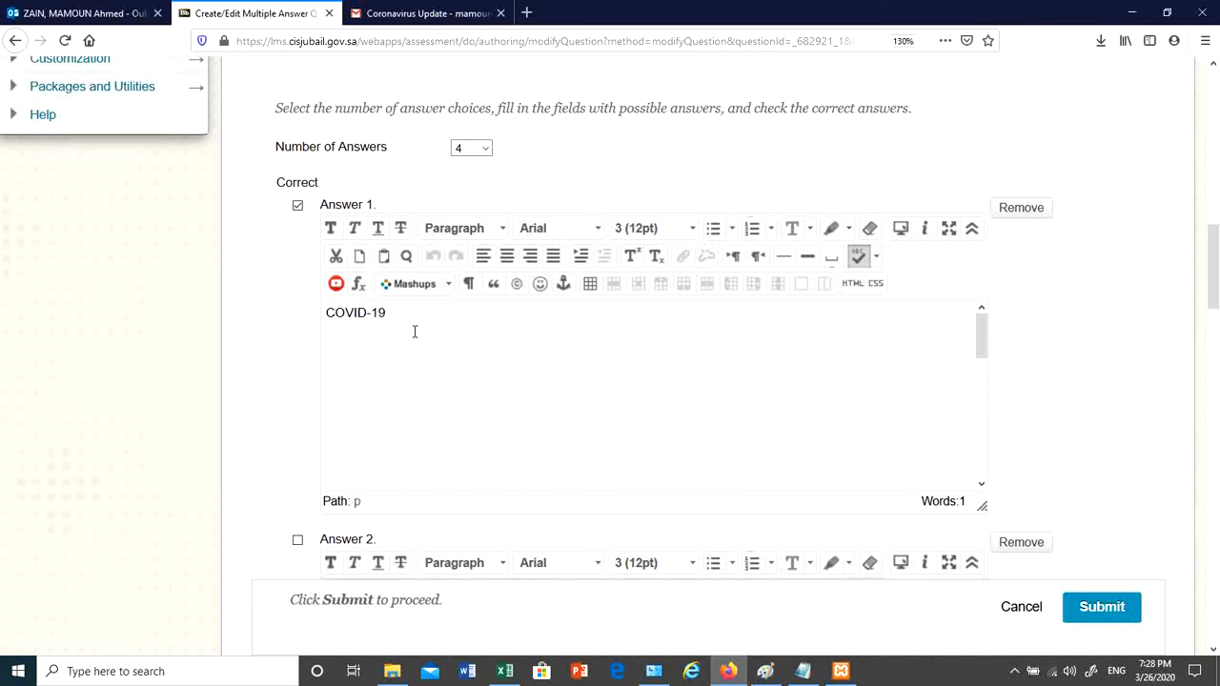
drag(414, 333, 299, 311)
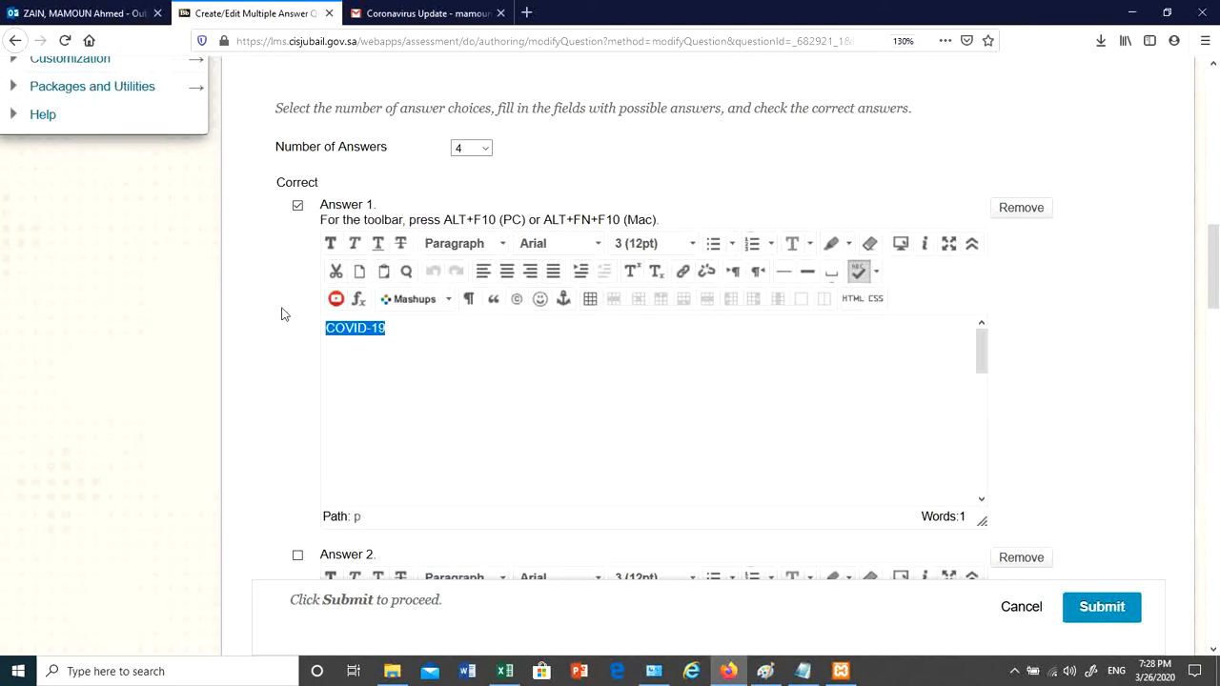
text(Jedda)
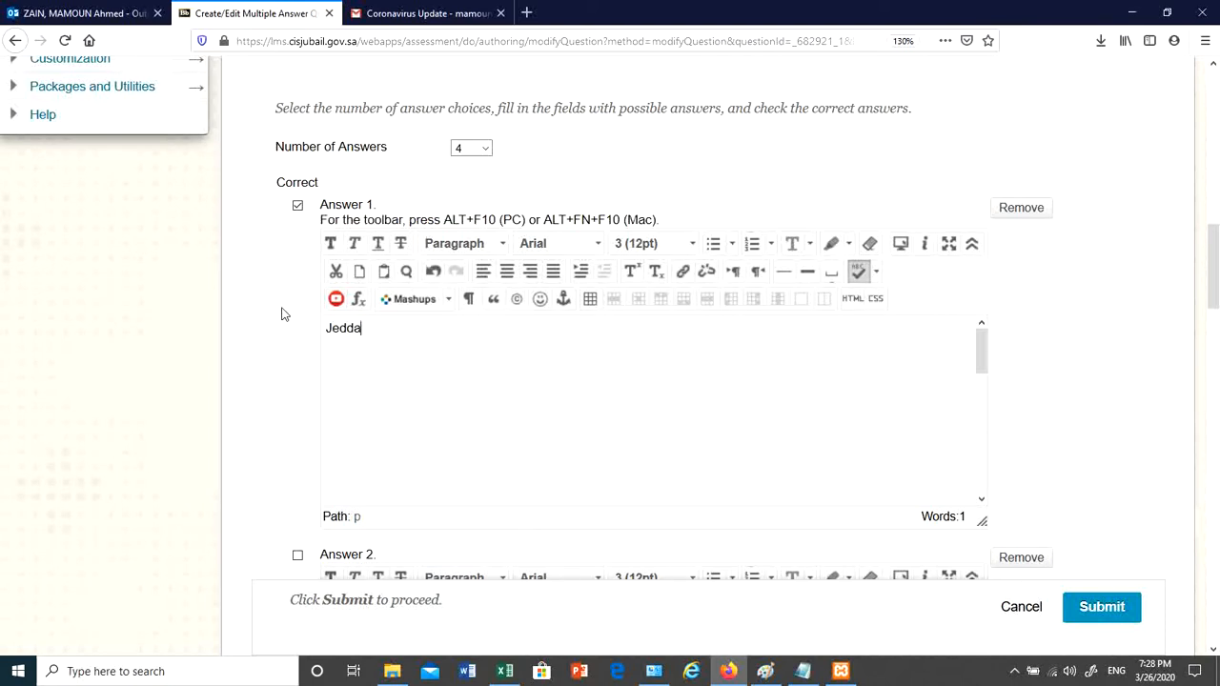
text(h)
scroll(1070, 403, down, 5)
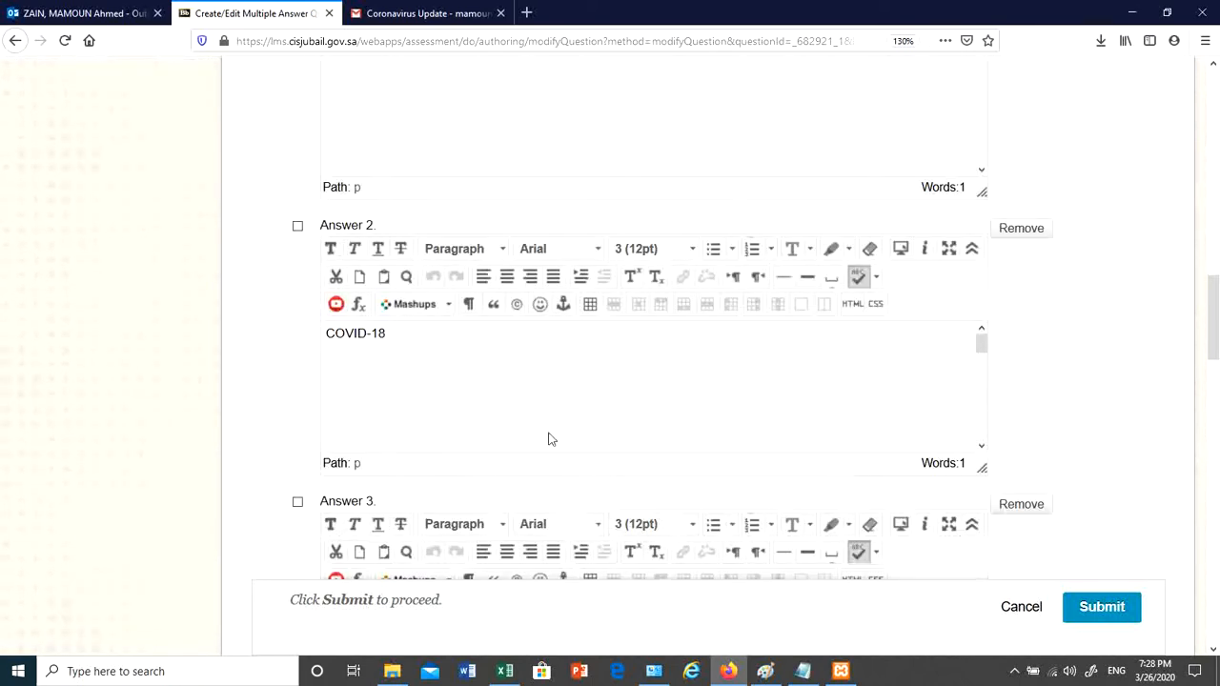
drag(410, 335, 230, 348)
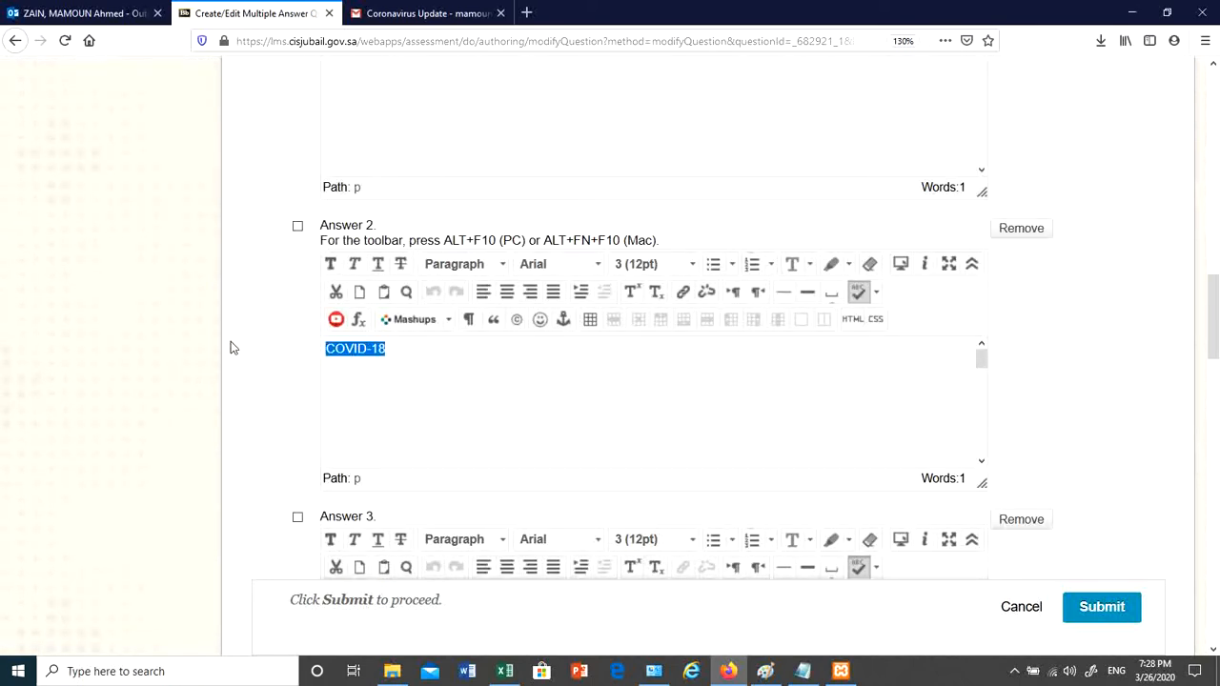
text(Tabuk)
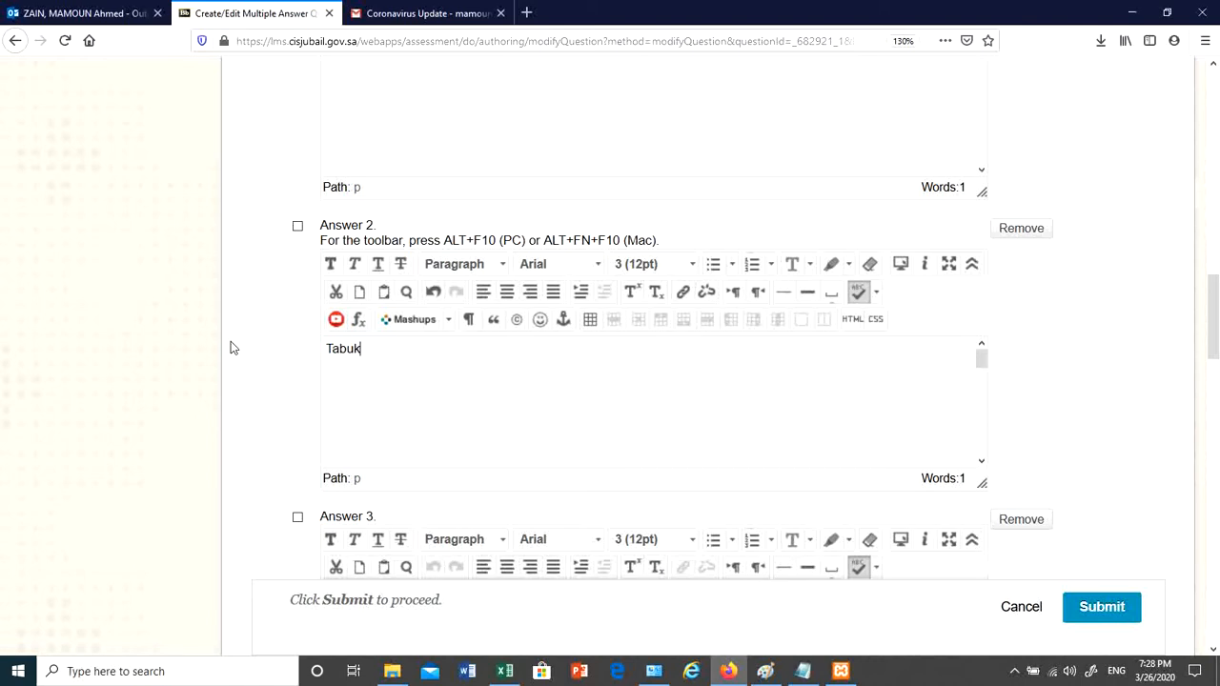
- Make answer three Riyadh, marked correct, and answer four Dammam, then save the question
scroll(813, 457, down, 5)
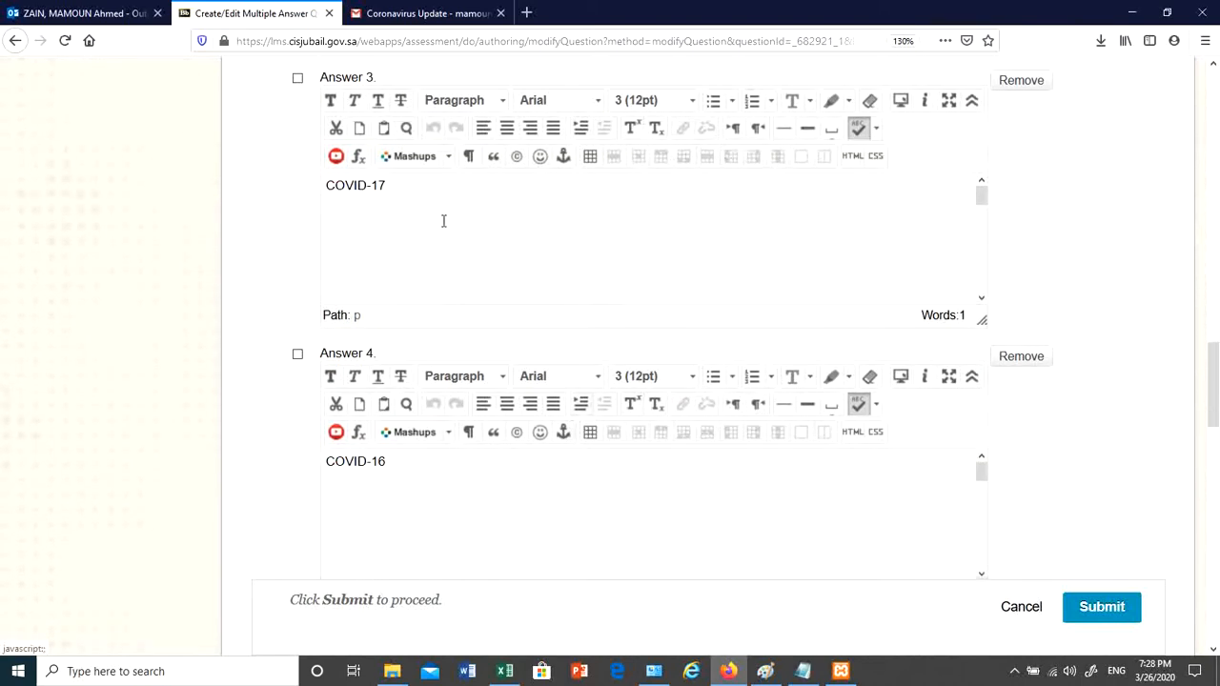
drag(444, 221, 242, 202)
text(Riyadh)
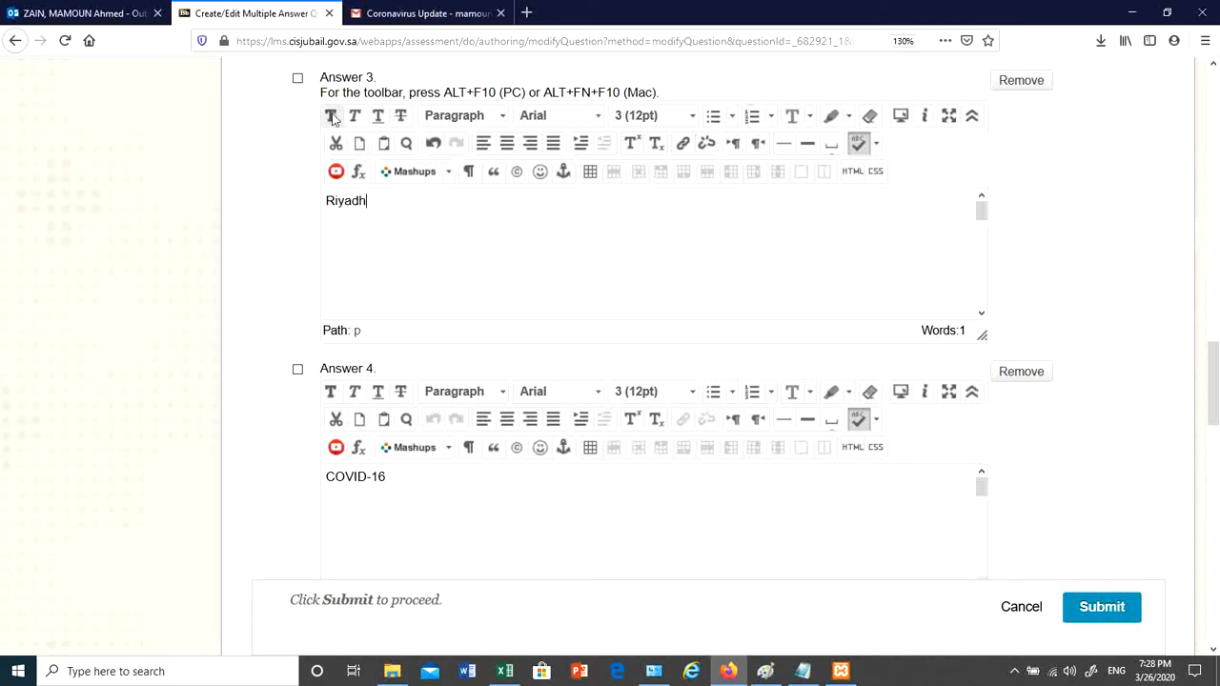
click(297, 77)
scroll(514, 484, down, 1)
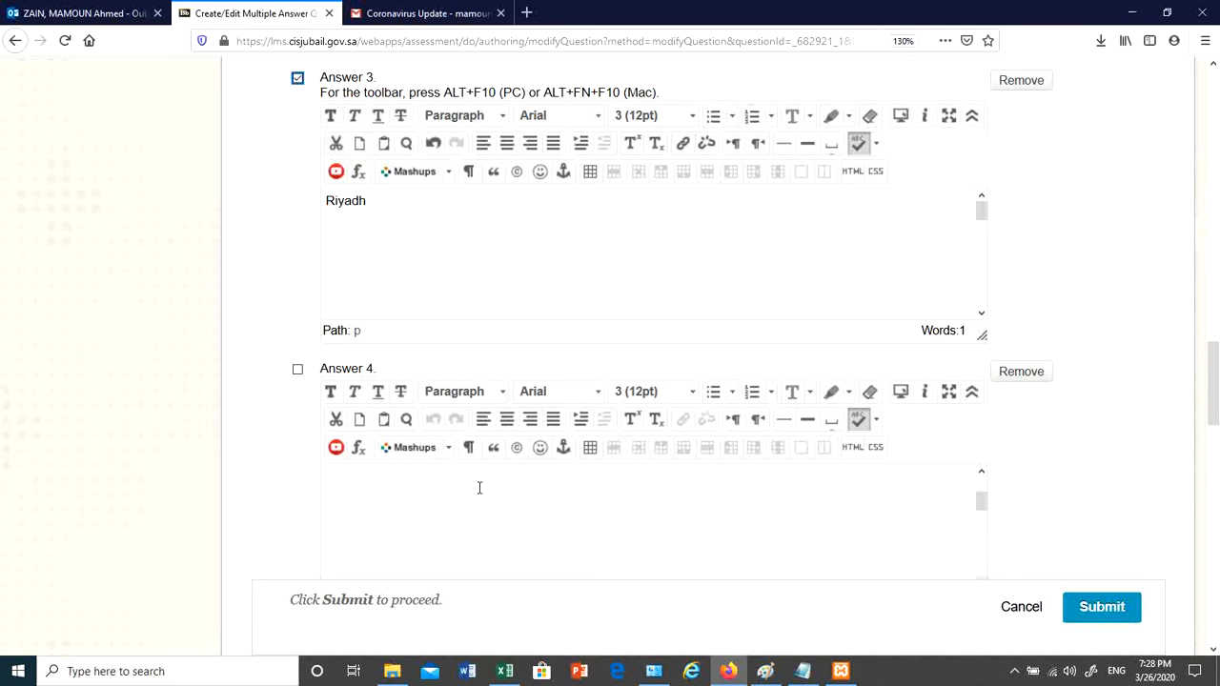
click(476, 489)
drag(1211, 398, 1212, 436)
drag(983, 262, 984, 244)
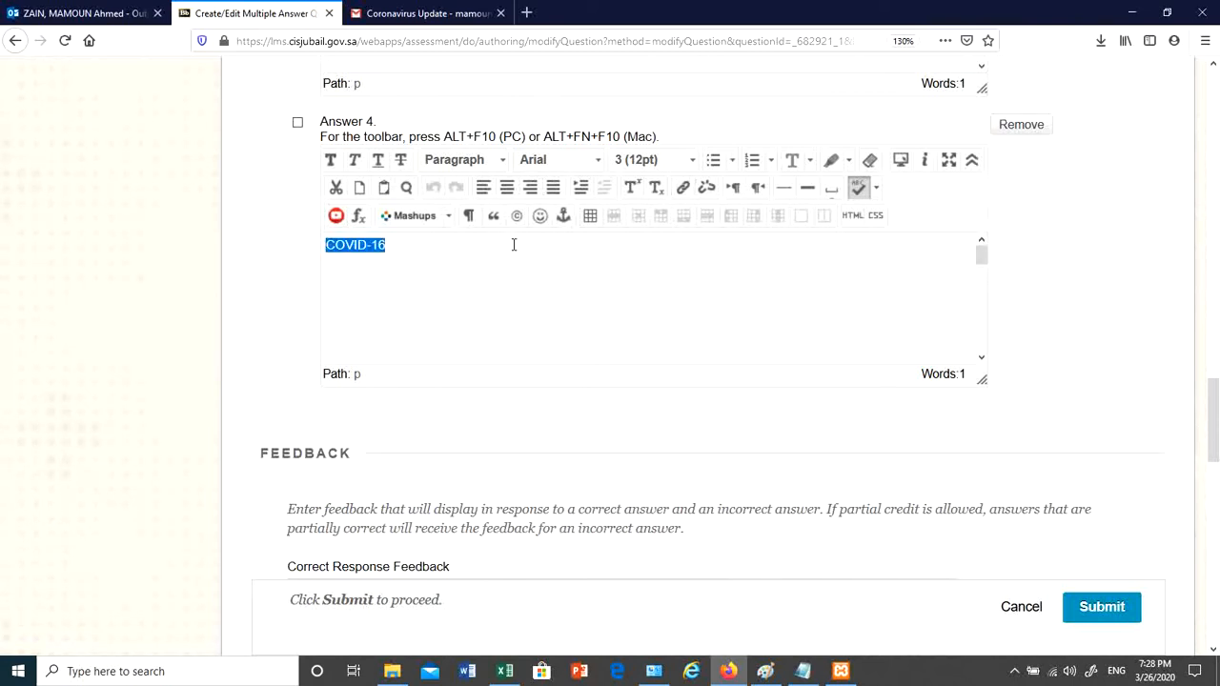
text(Dammam)
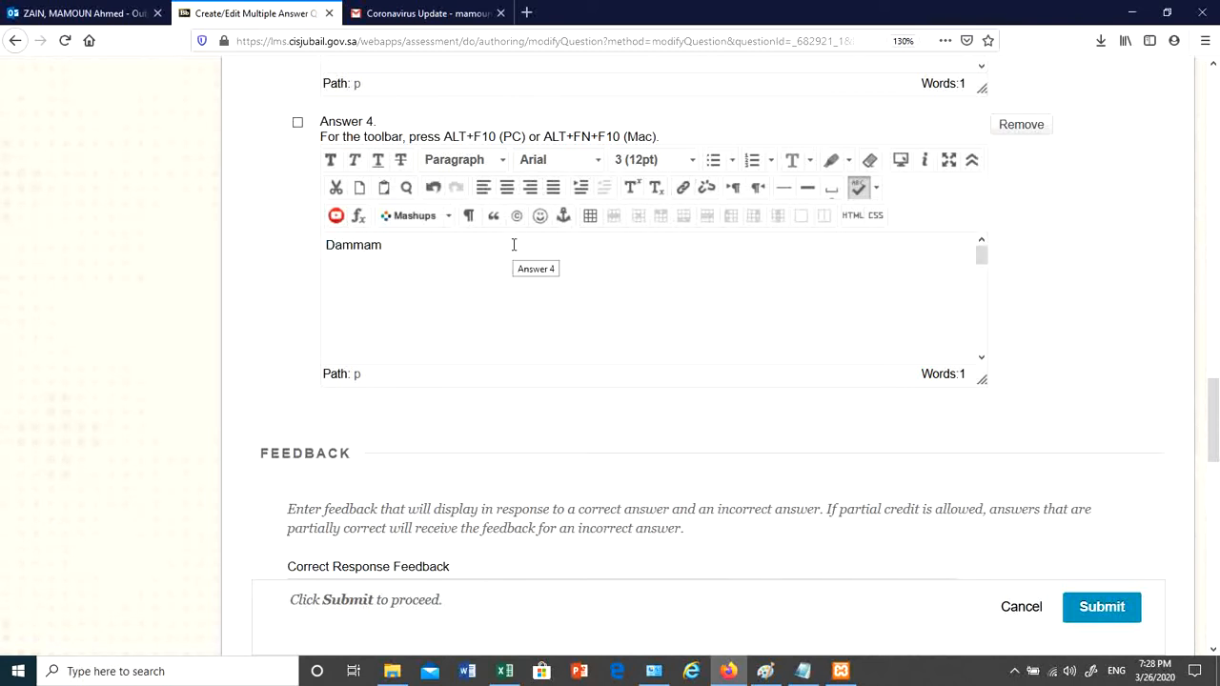
click(1103, 608)
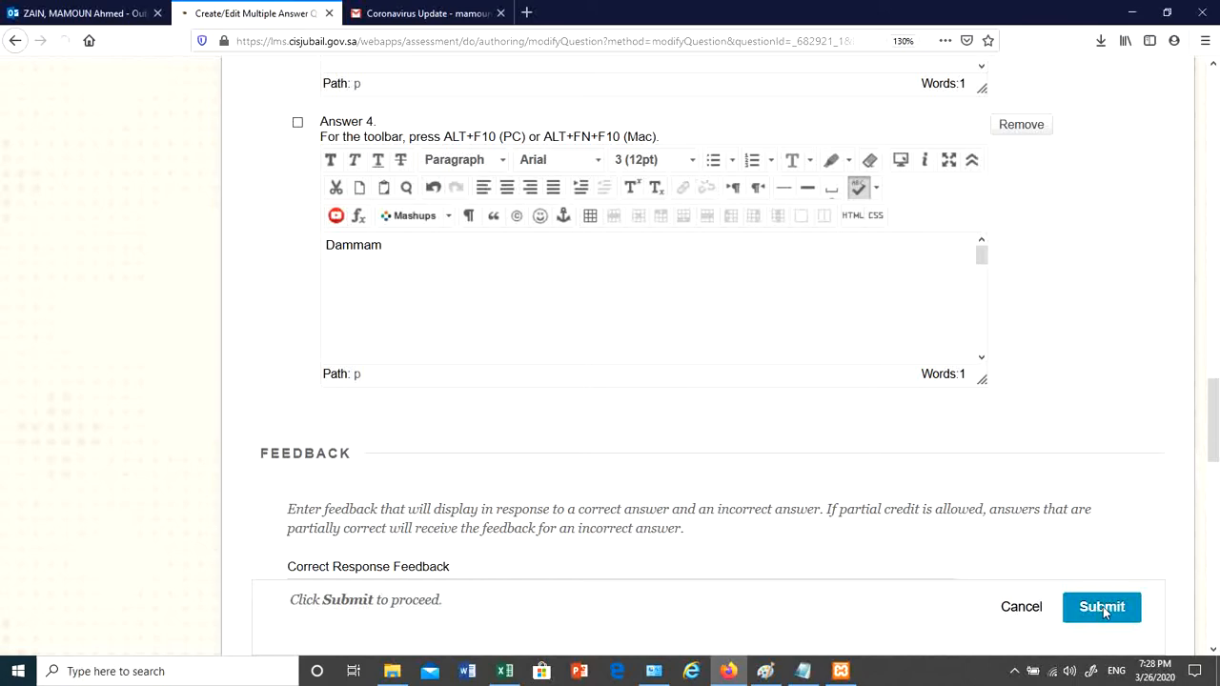
scroll(552, 378, down, 3)
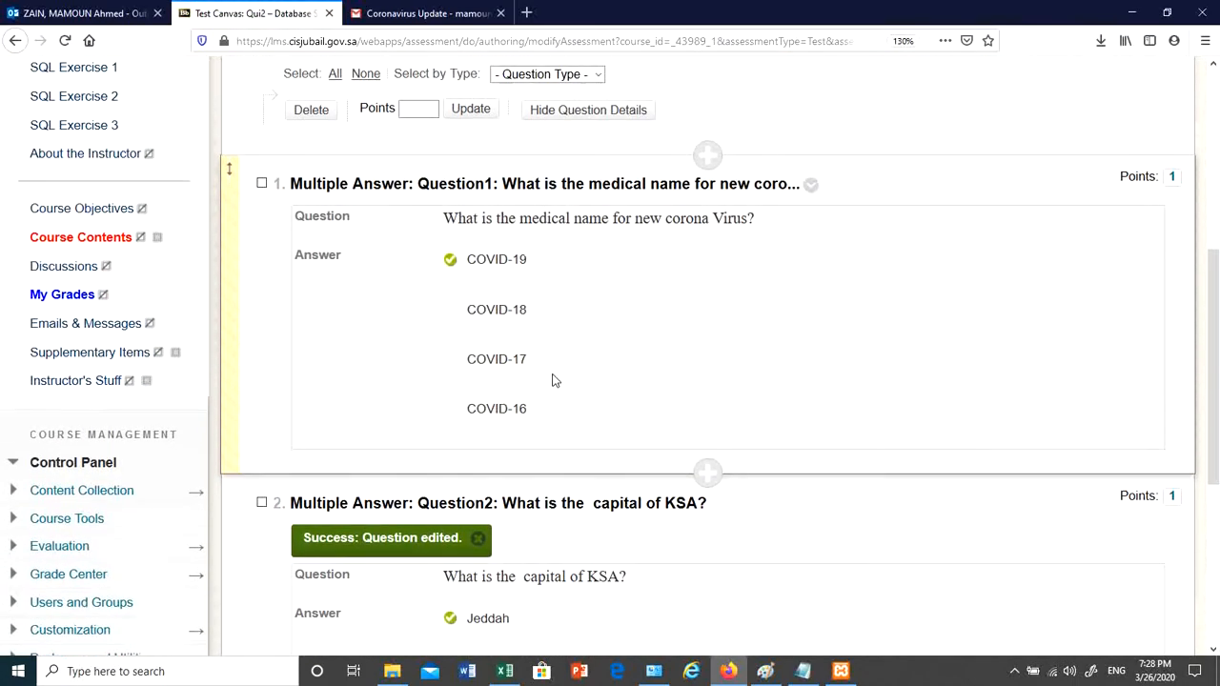
scroll(564, 389, up, 2)
scroll(484, 277, up, 3)
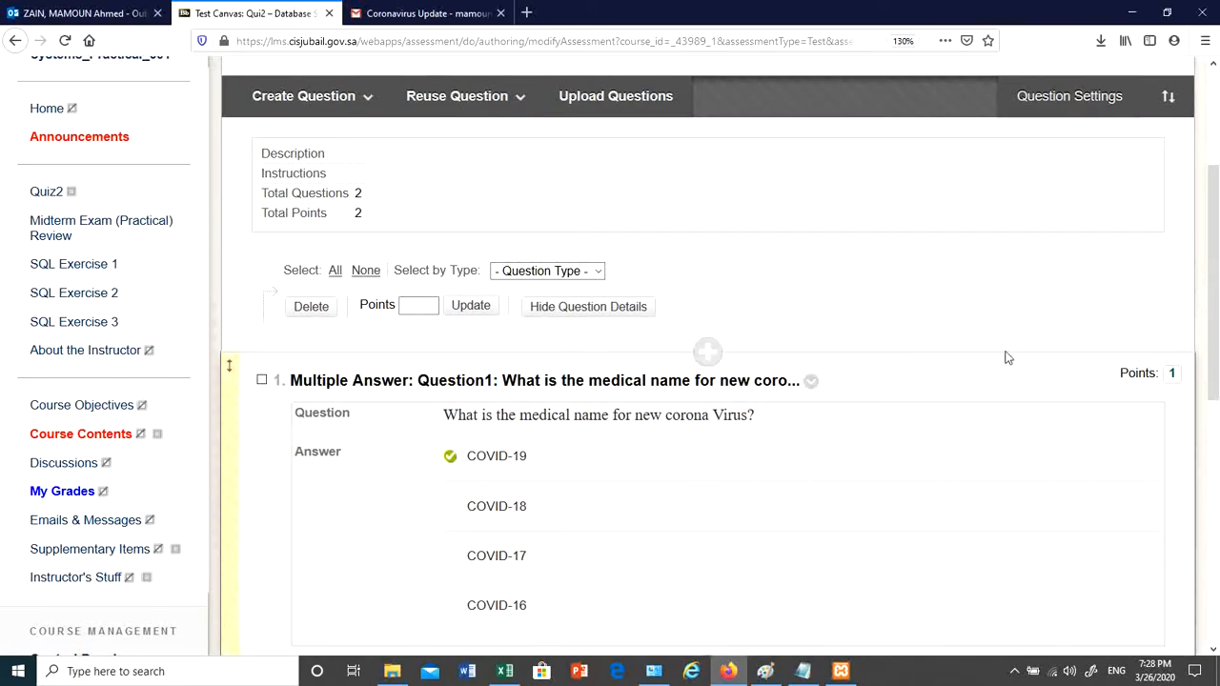
scroll(1004, 354, down, 3)
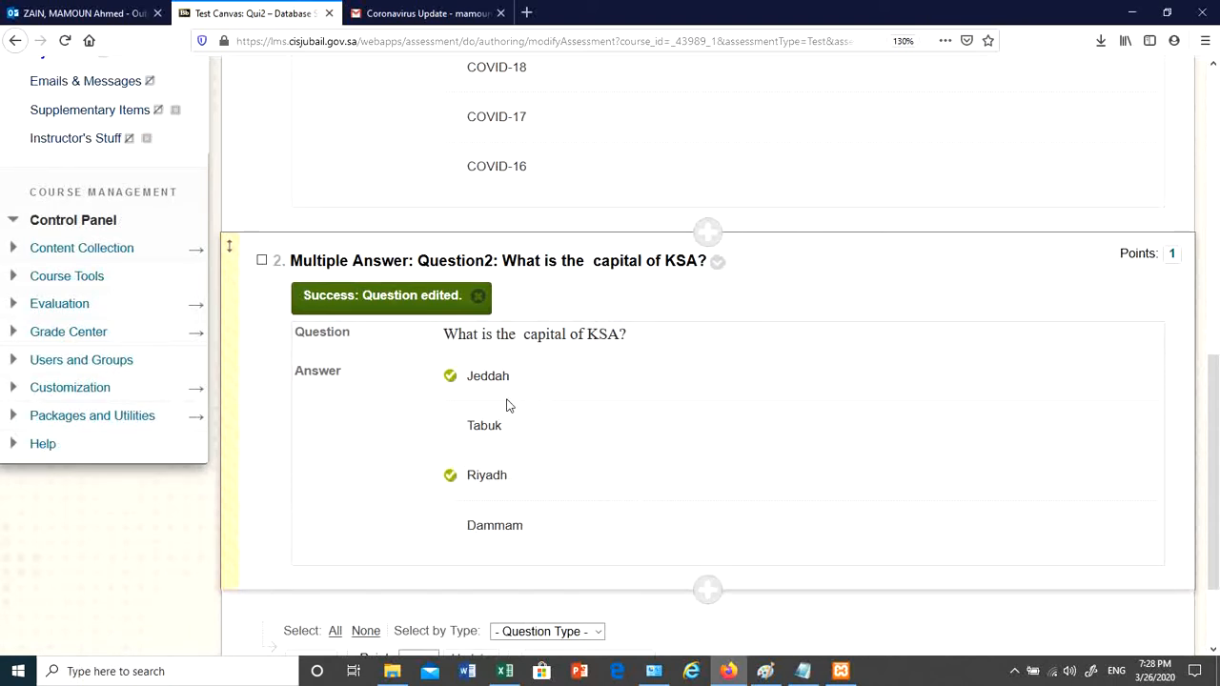
scroll(505, 403, down, 2)
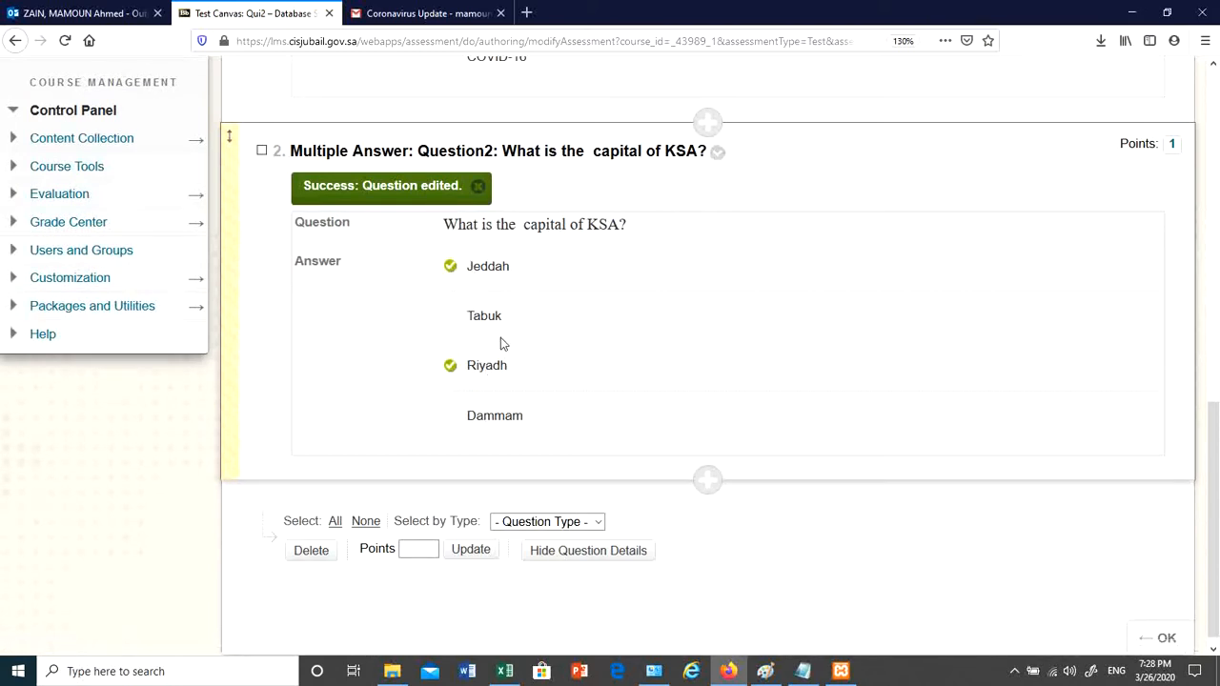
- Edit Question2 to unmark Jeddah so only Riyadh is correct, and submit
click(718, 154)
click(752, 123)
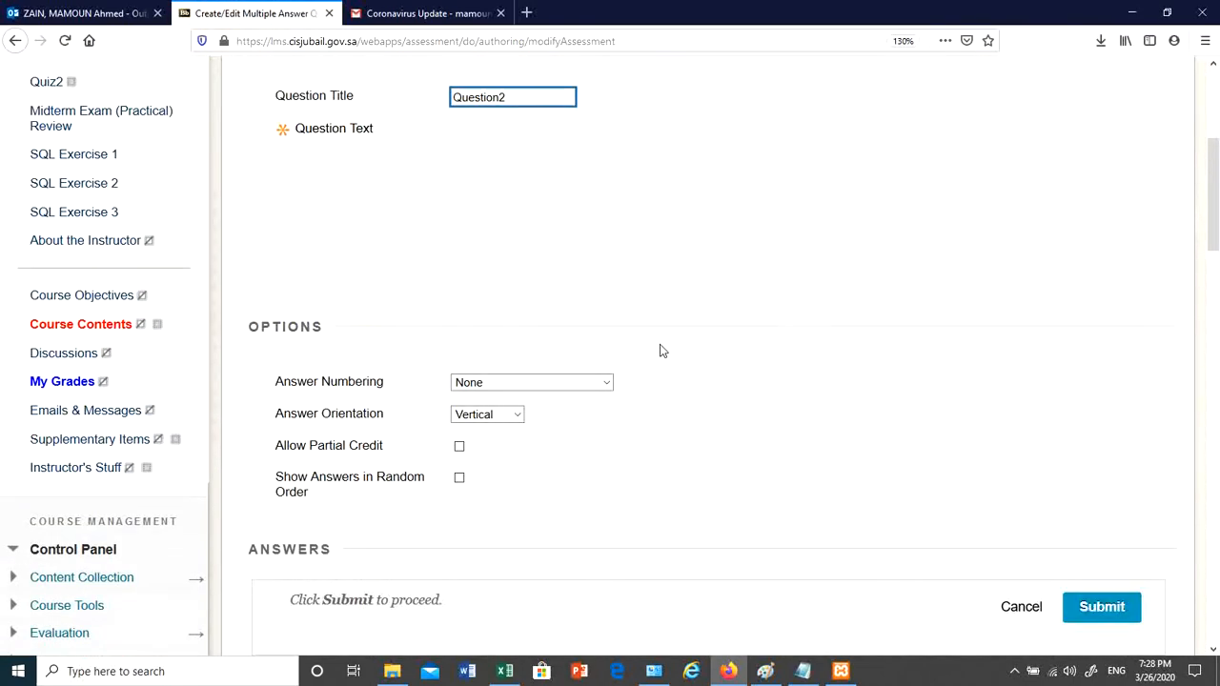
scroll(659, 349, down, 5)
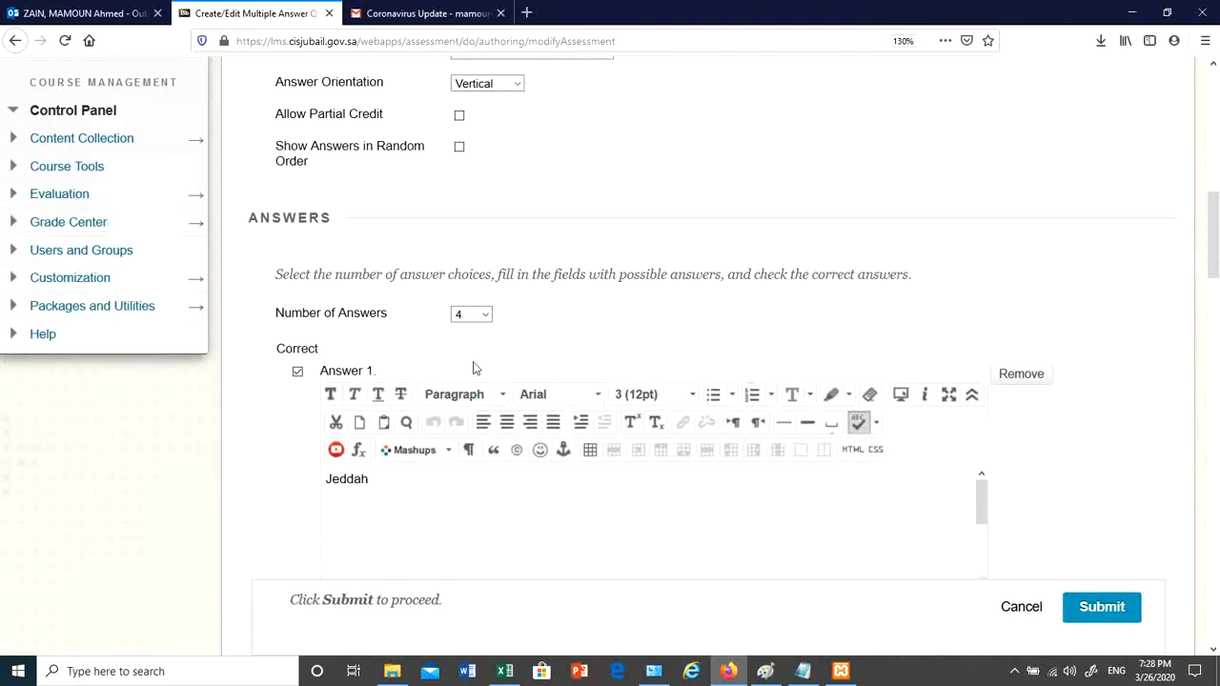
scroll(474, 369, down, 2)
click(298, 262)
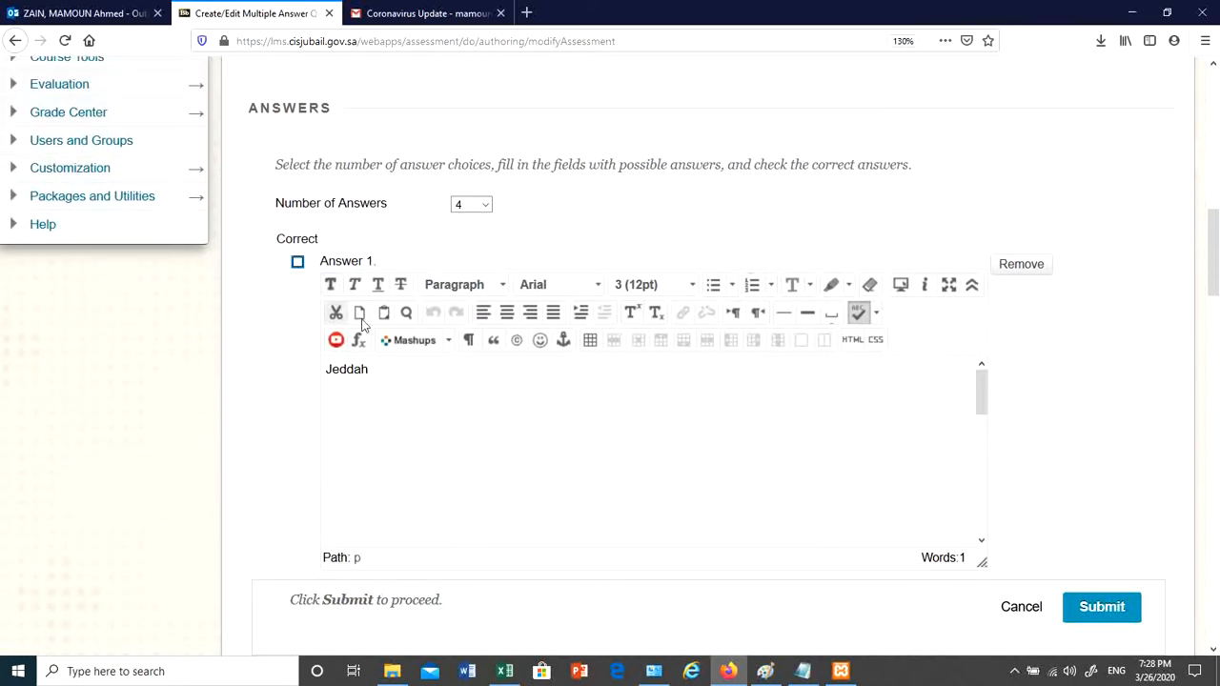
scroll(1068, 408, down, 5)
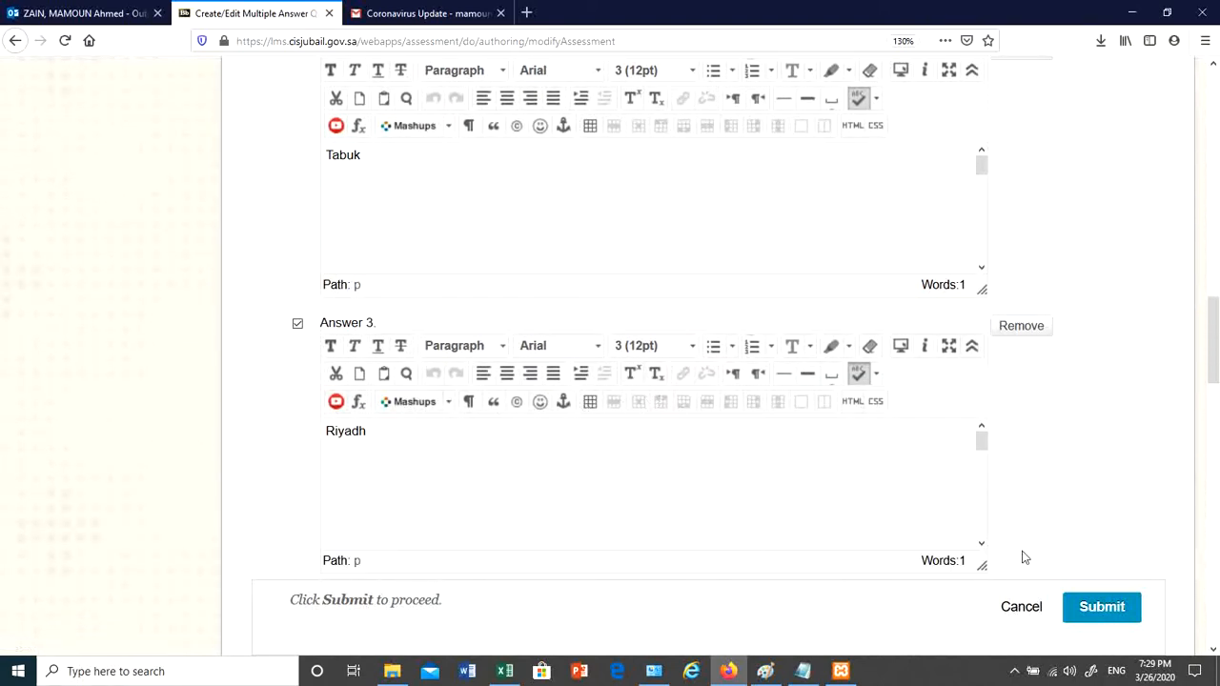
click(1104, 610)
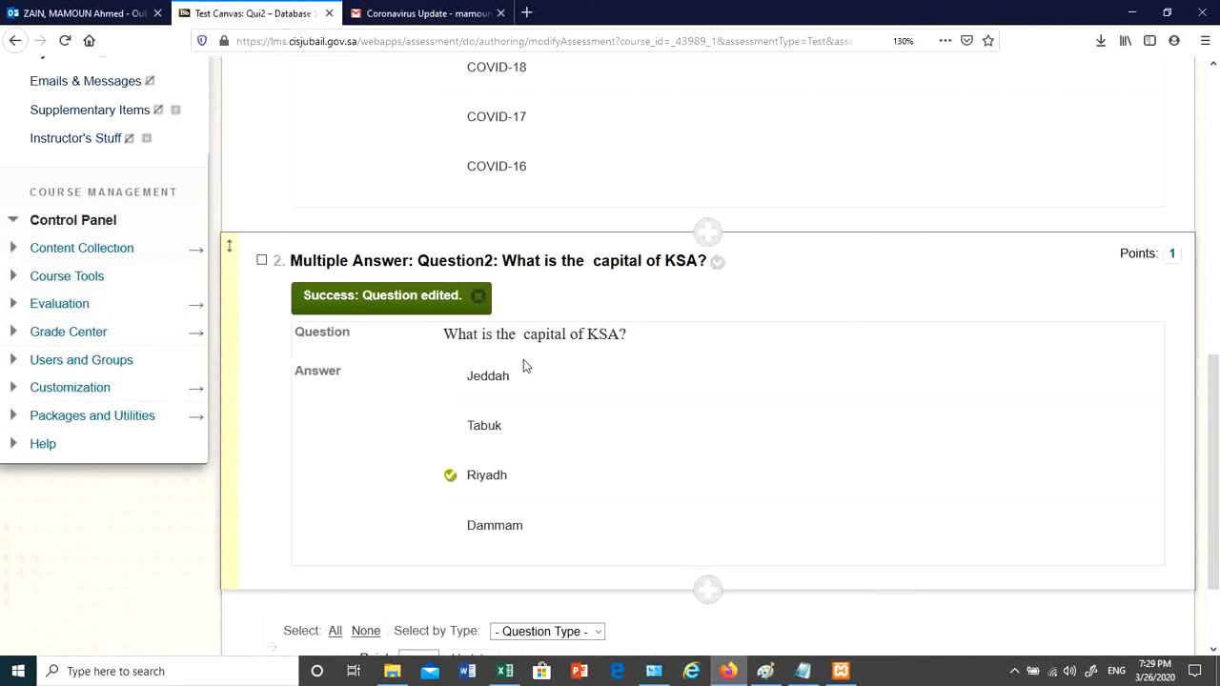
- Close the green Success banner confirming Question2 was edited
drag(453, 352, 558, 394)
click(559, 395)
click(718, 264)
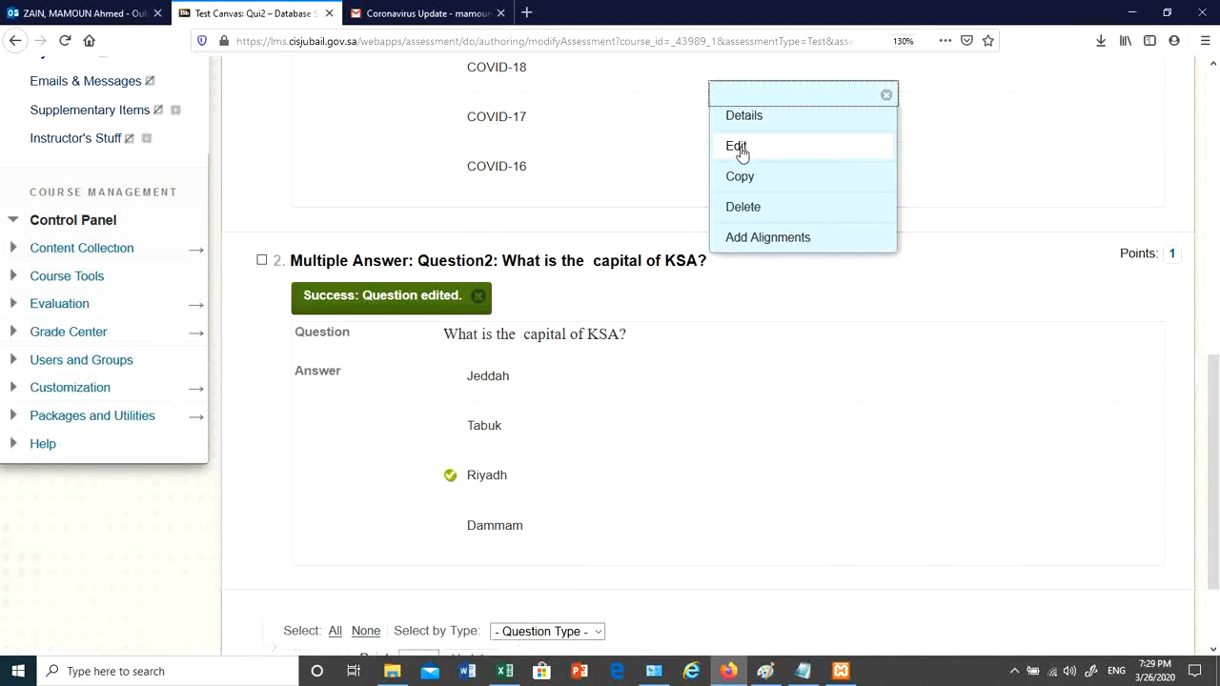
click(682, 393)
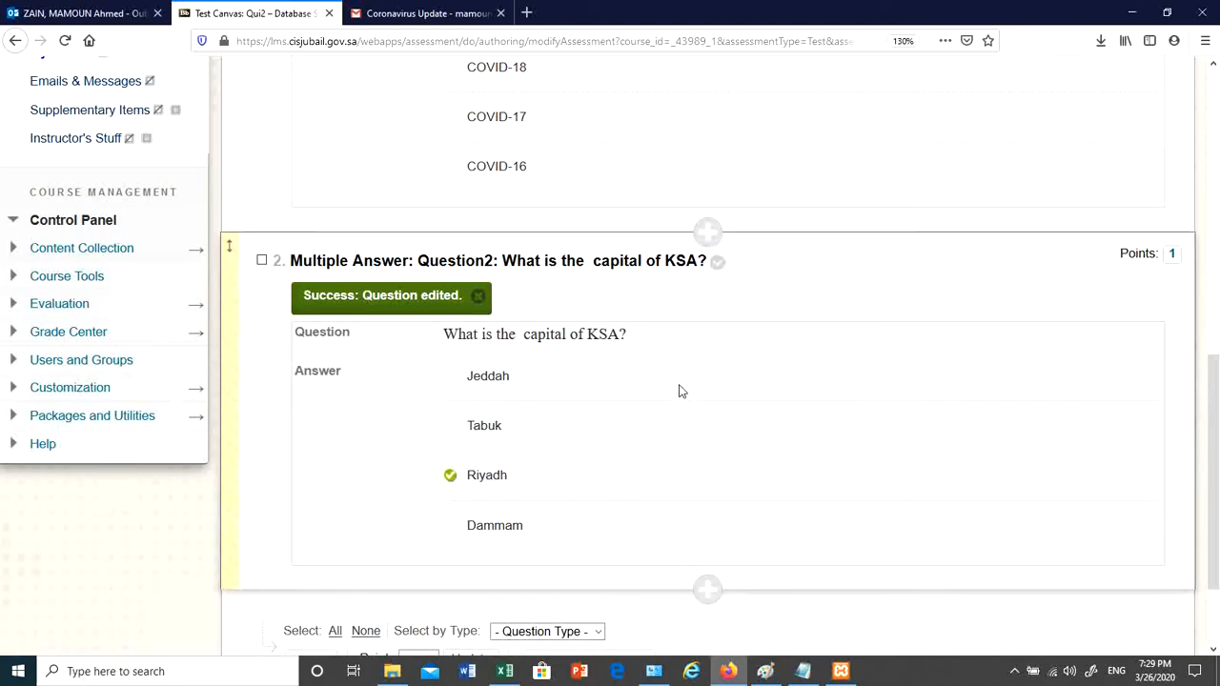
click(718, 265)
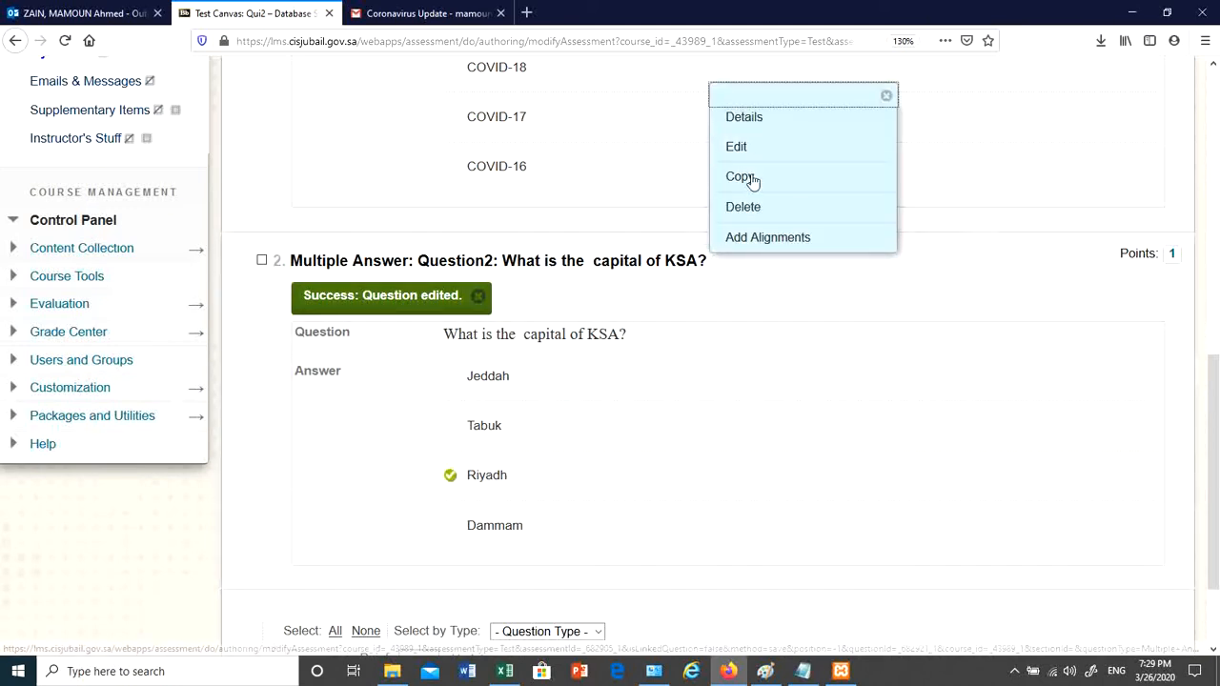
click(811, 455)
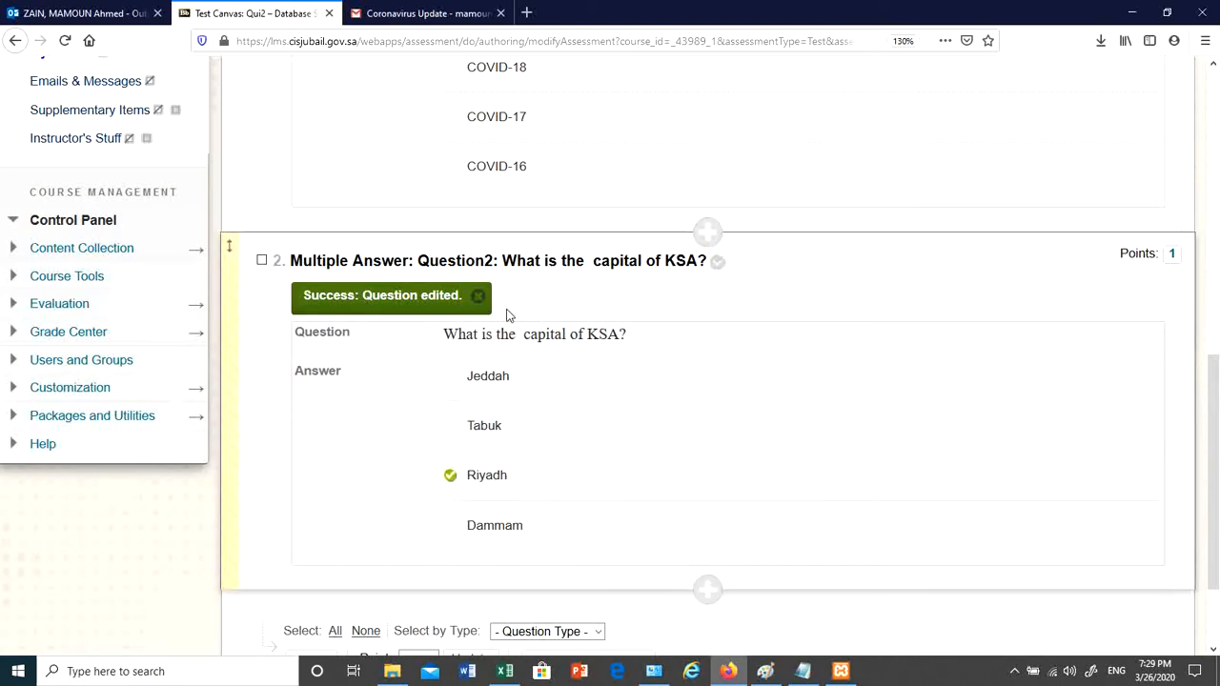
click(477, 295)
scroll(762, 433, down, 2)
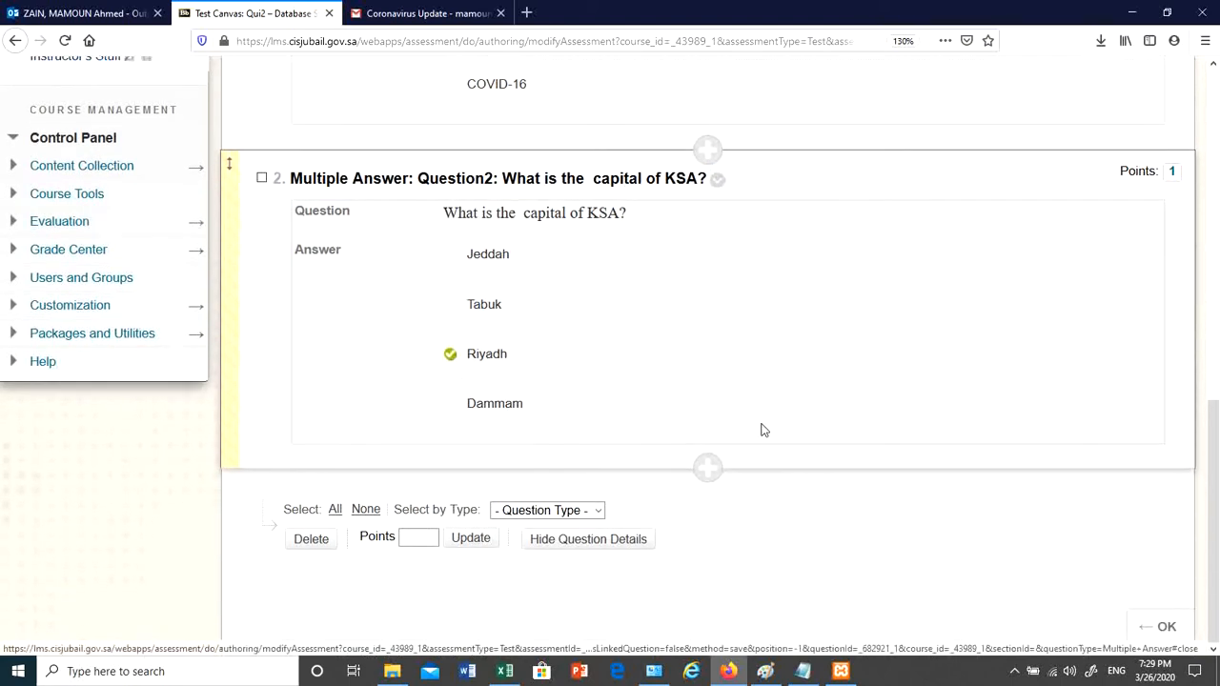
- Add a True/False question after Question2 titled Question3
click(707, 469)
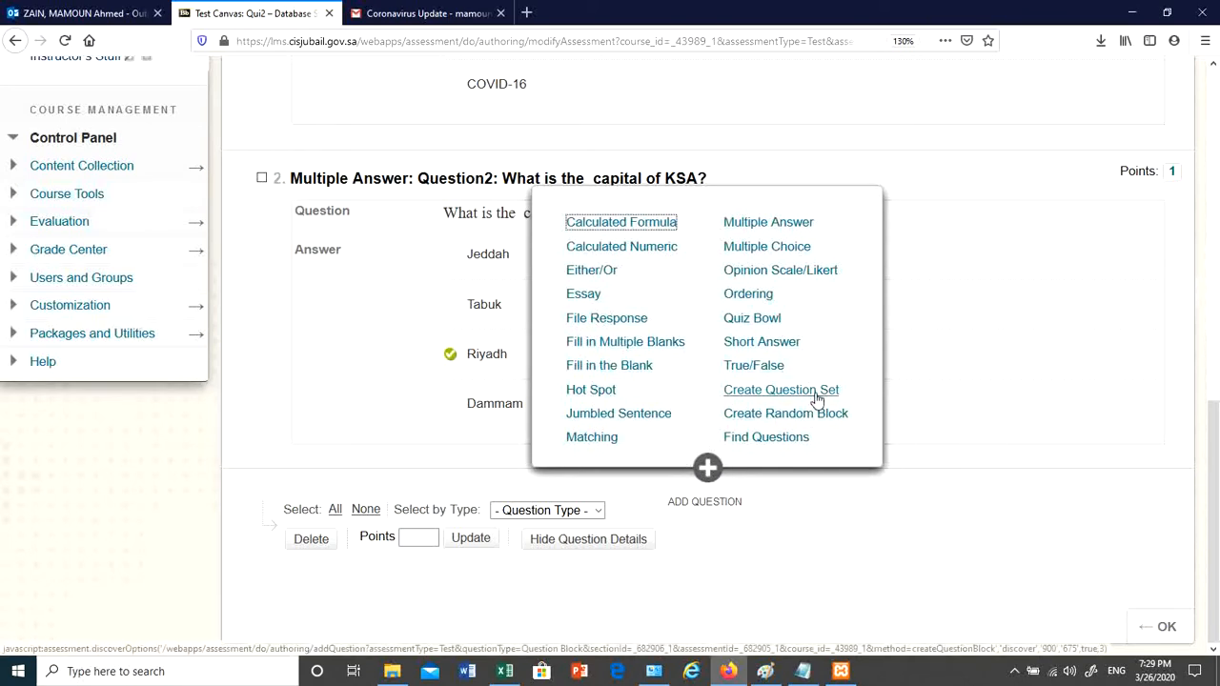
click(753, 366)
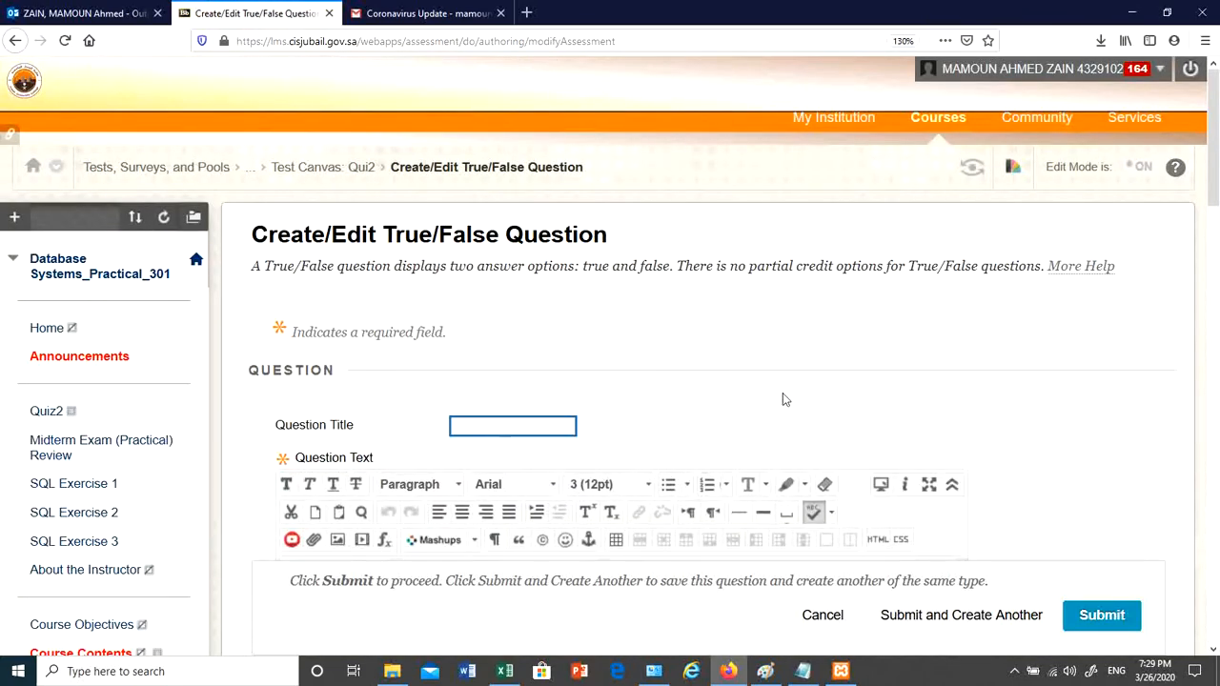
scroll(782, 392, down, 3)
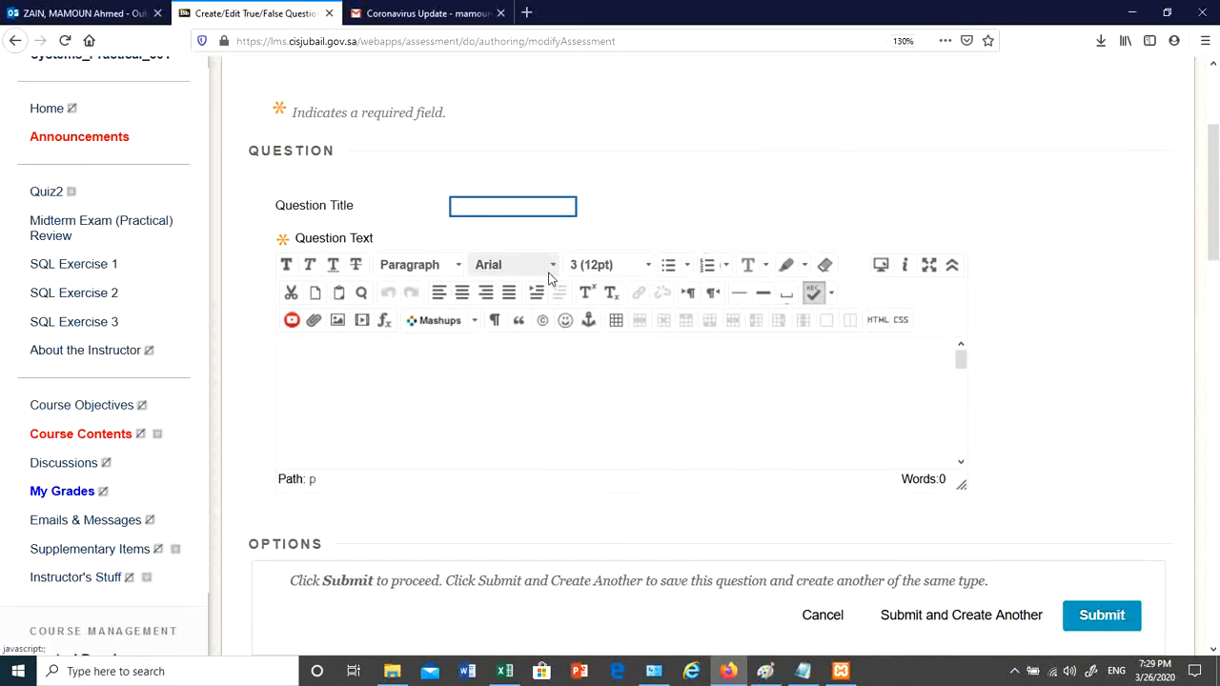
text(q)
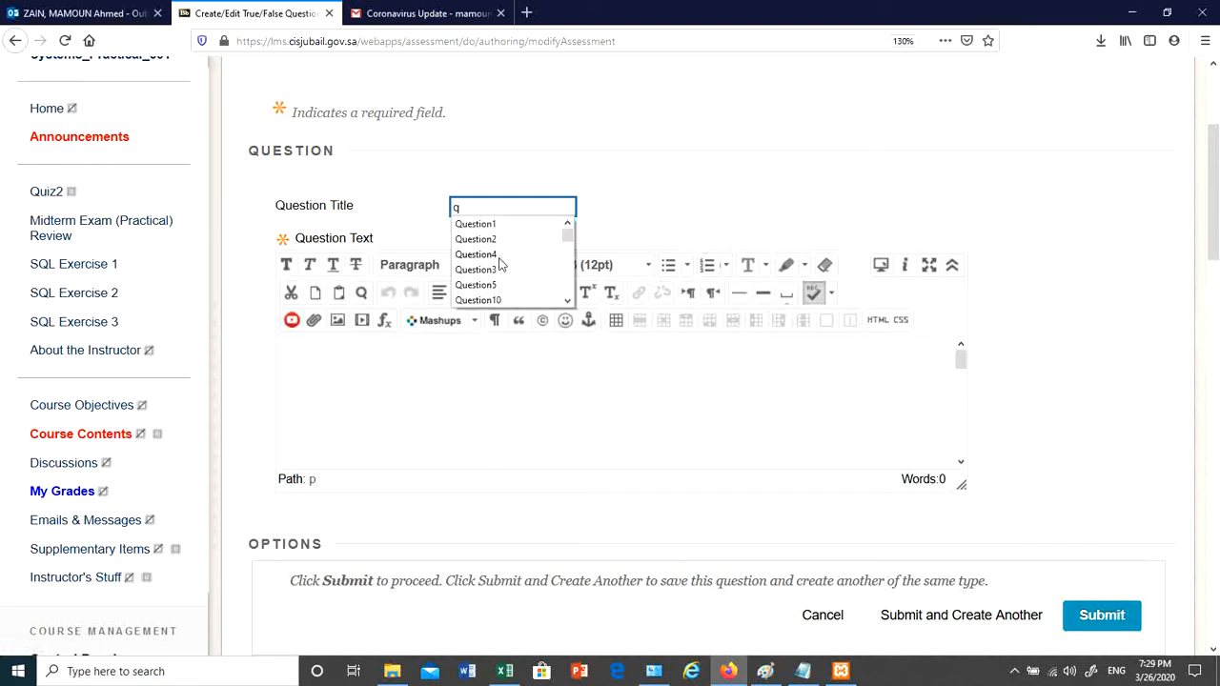
click(500, 270)
- Write the Royal Commission question text, correcting 'Industrail' to Industrial and 'Jaubil' to Jubail
click(504, 375)
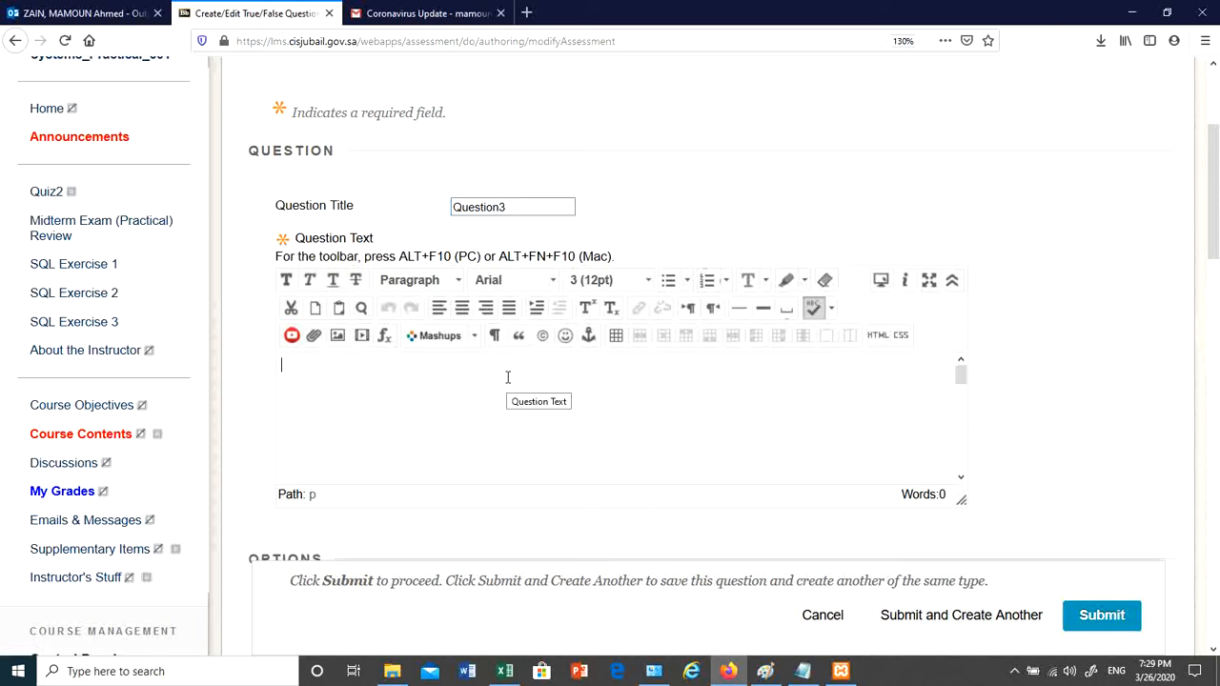
text(W)
text(The )
text(Royal Commission i)
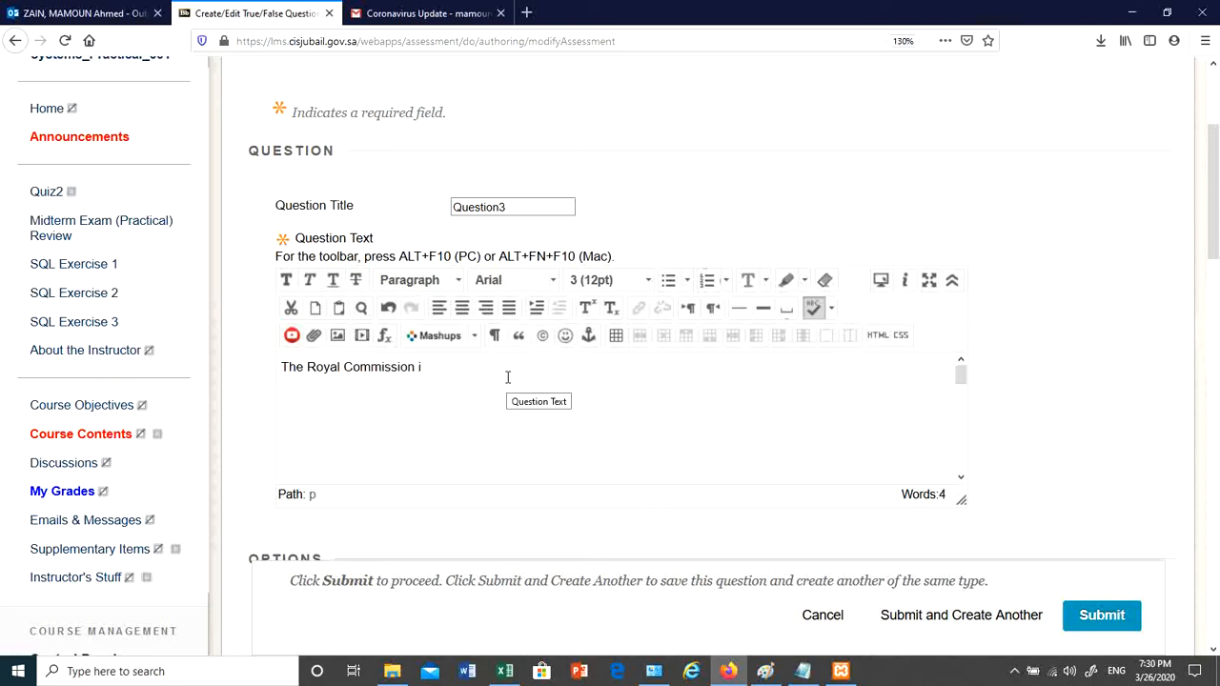
text(s lo)
text(cated in Jaubil Industrail)
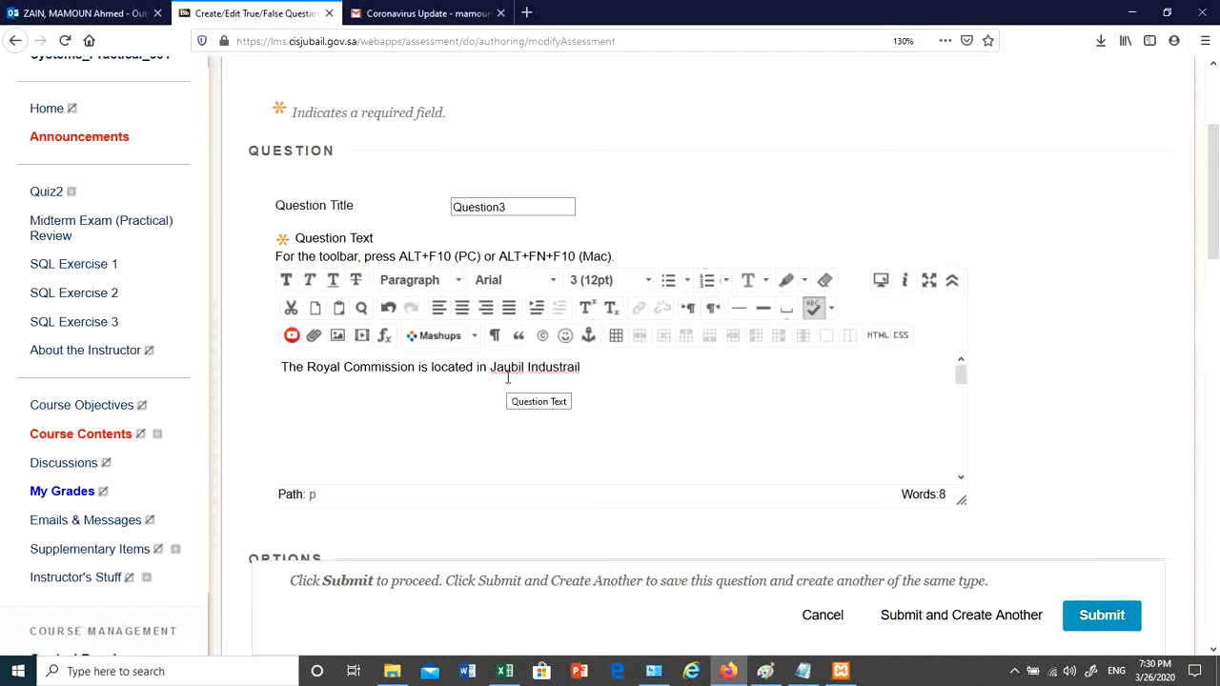
text(and Yanbu)
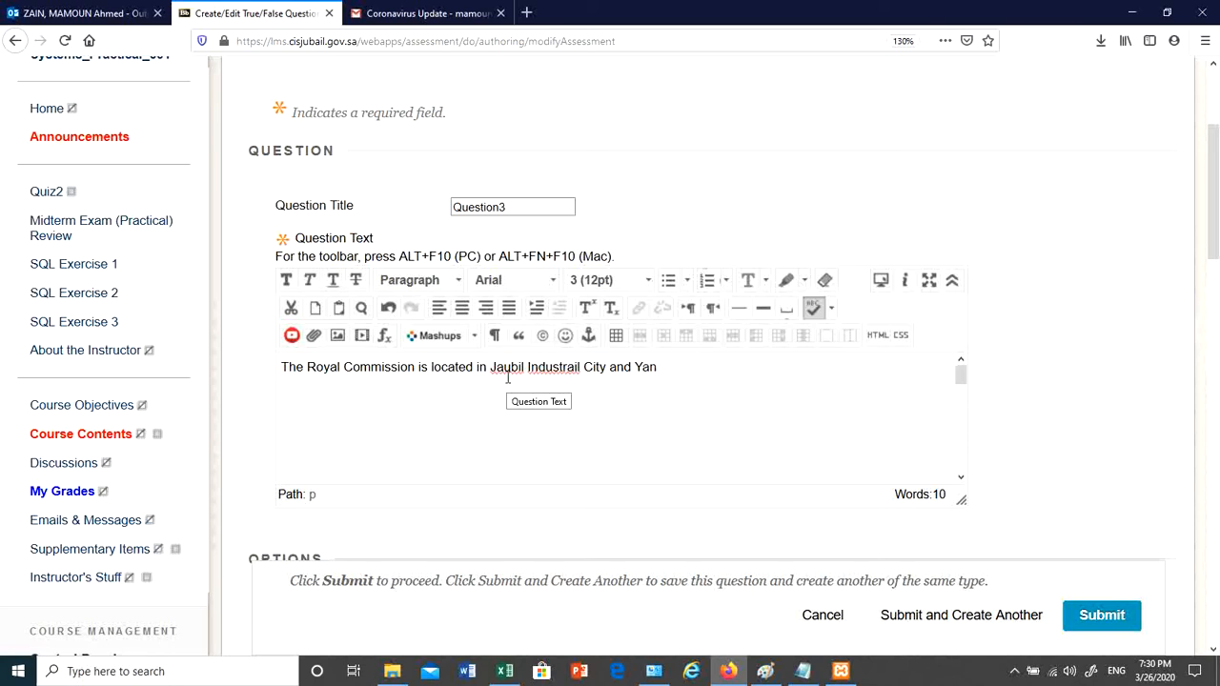
click(561, 370)
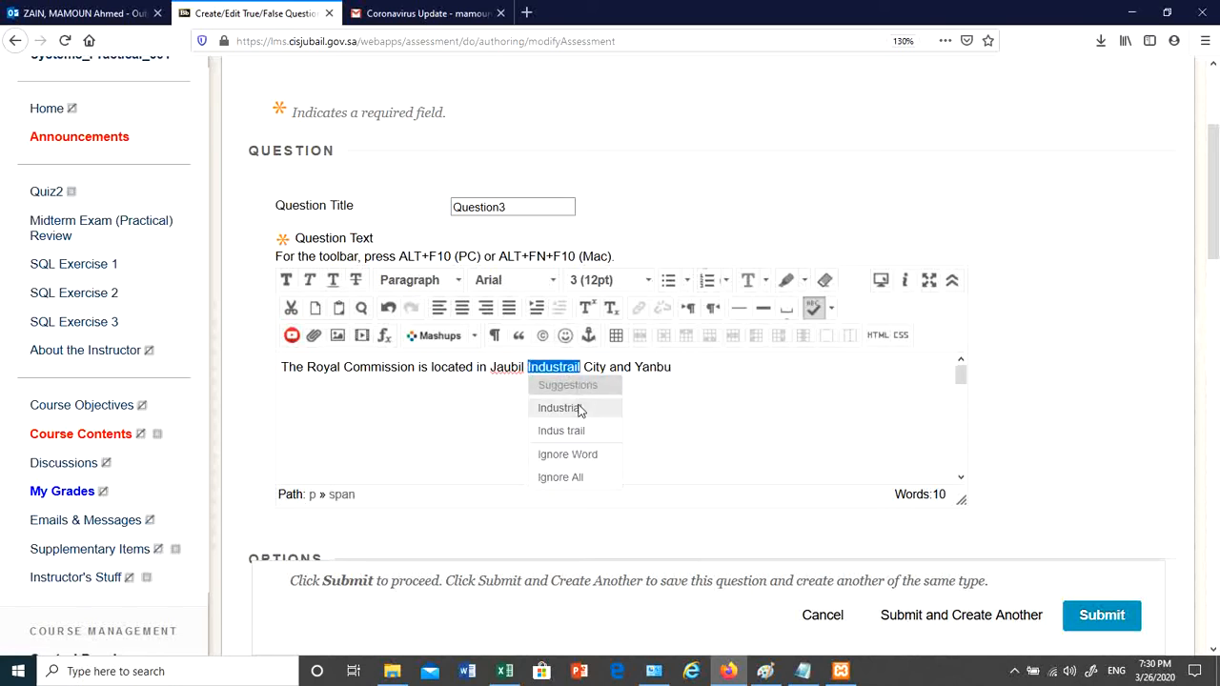
click(581, 405)
click(559, 396)
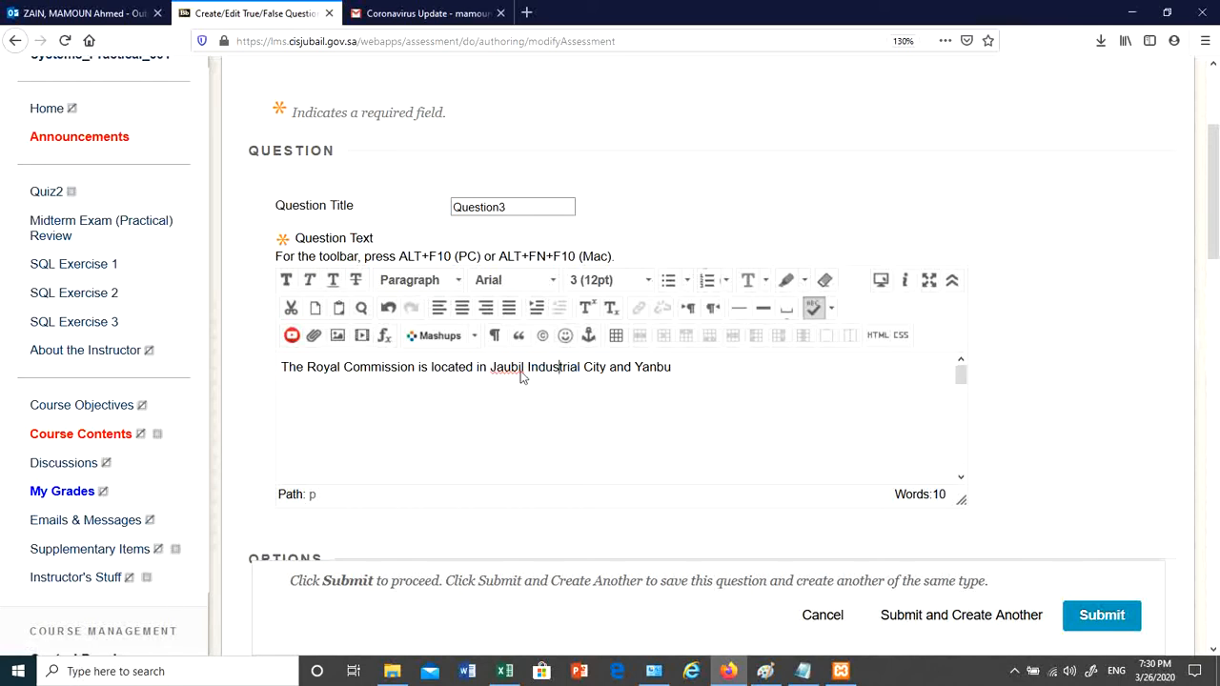
click(528, 373)
double_click(509, 369)
text(Jubail)
drag(1217, 259, 1190, 392)
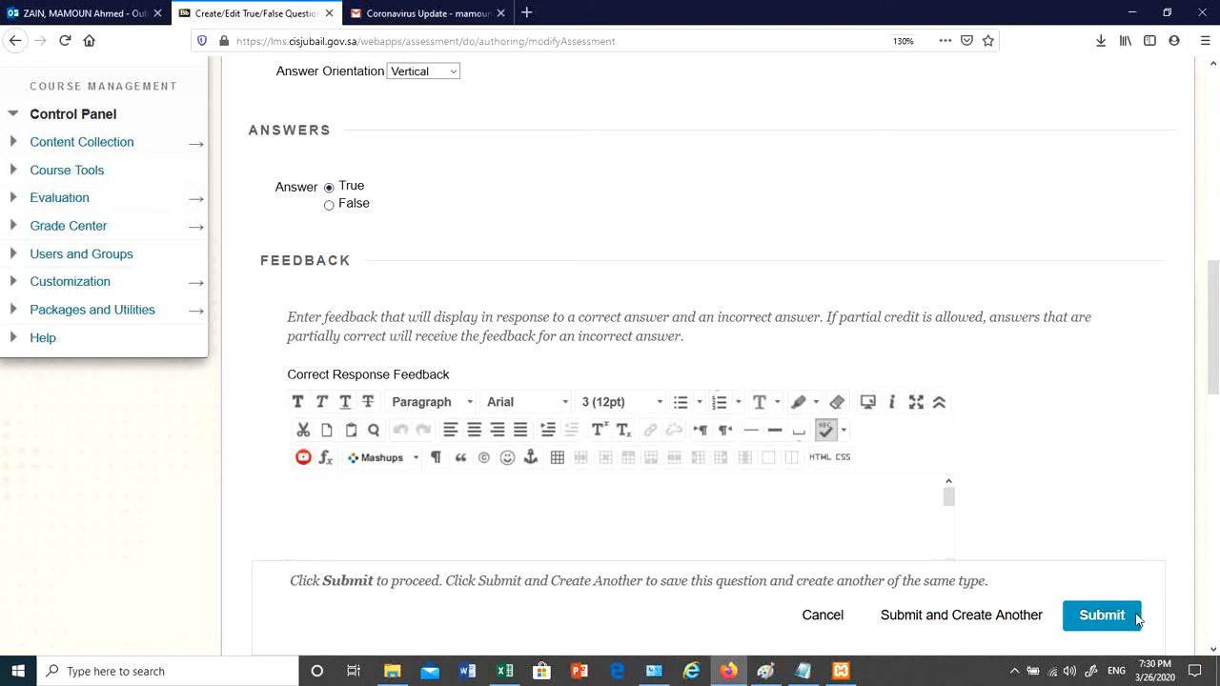
- Replace the place names in Question3's text with Dammam
scroll(797, 343, up, 5)
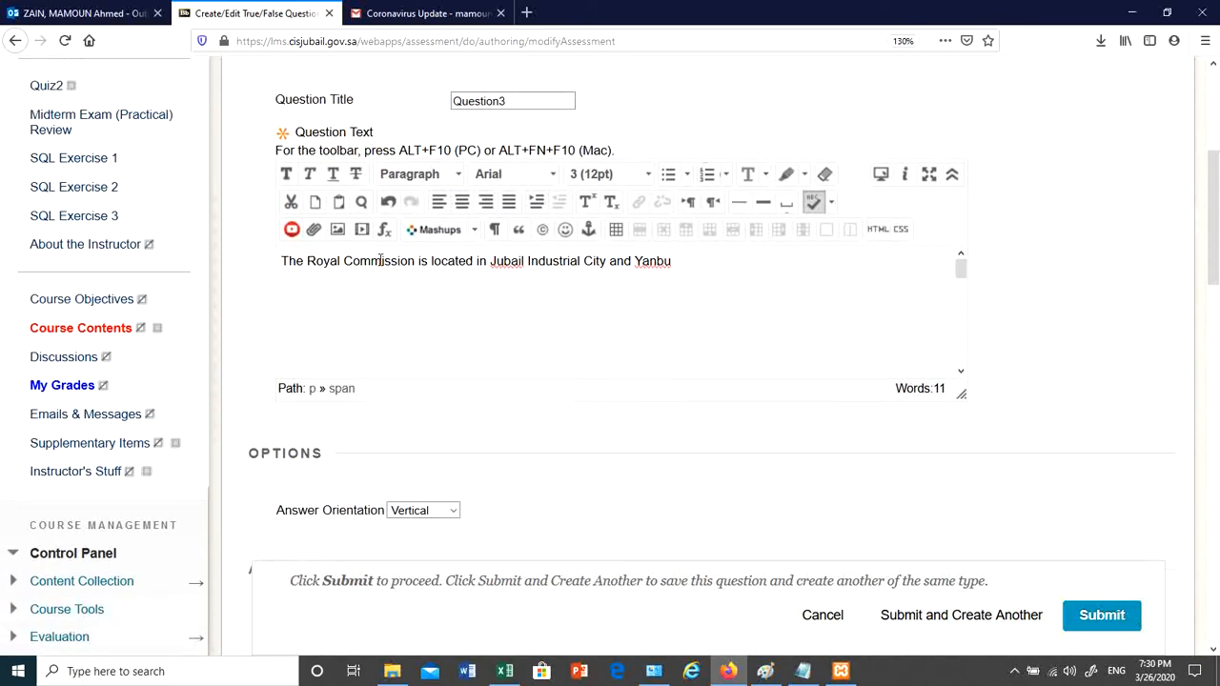
click(472, 262)
drag(676, 260, 492, 267)
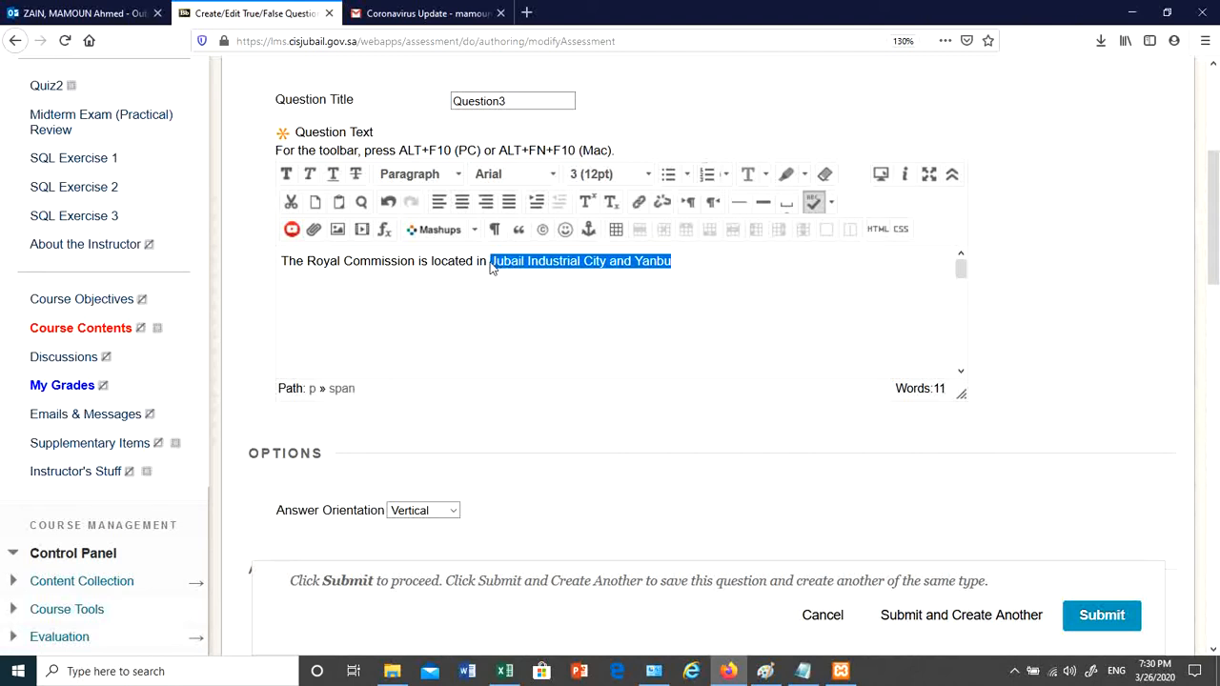
text(Da)
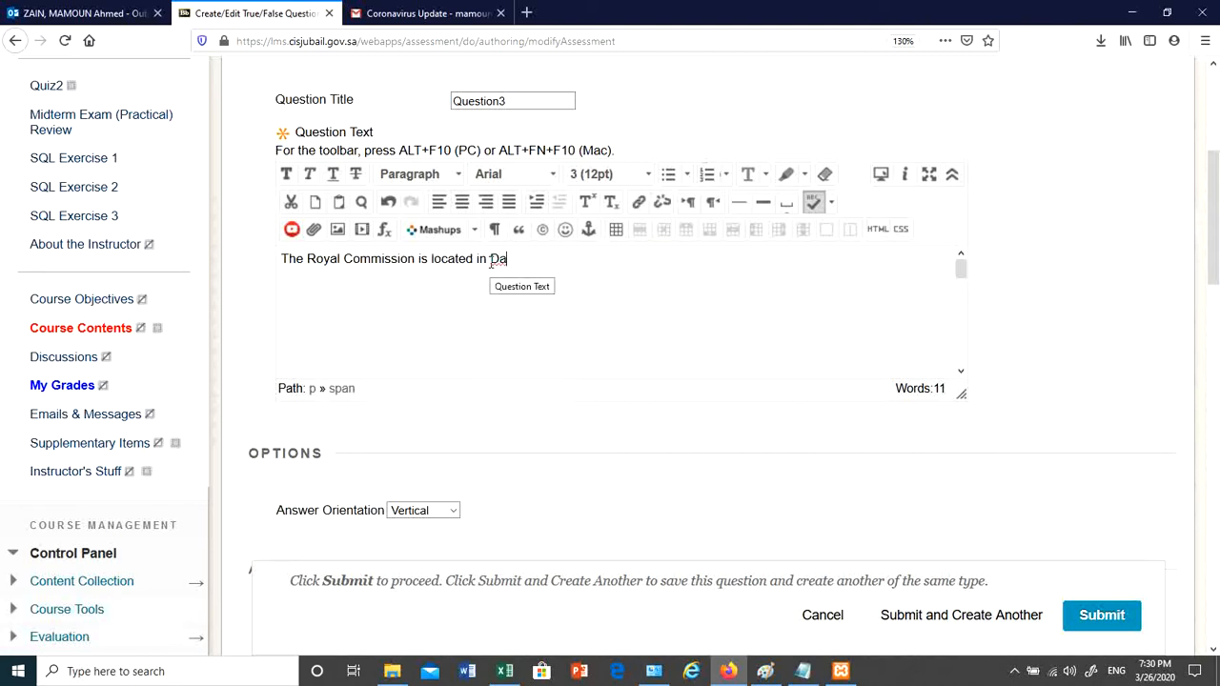
text(mmam)
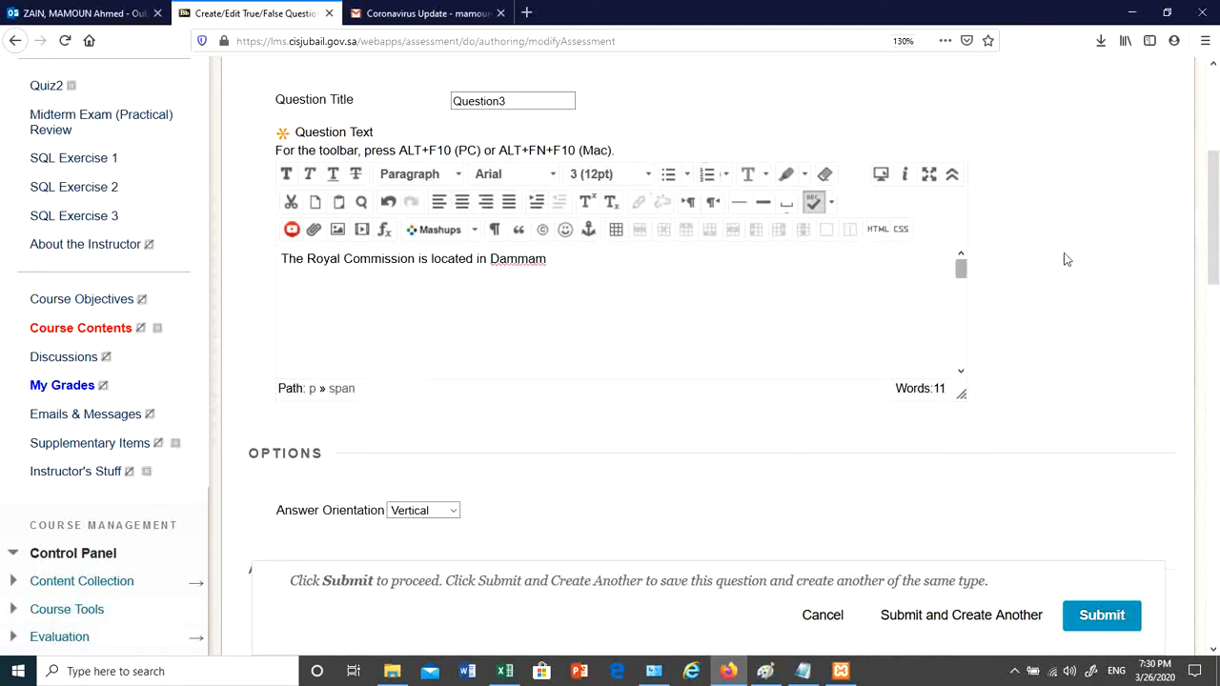
- Make False the correct answer, keep Vertical orientation, and submit the question
scroll(1216, 229, down, 3)
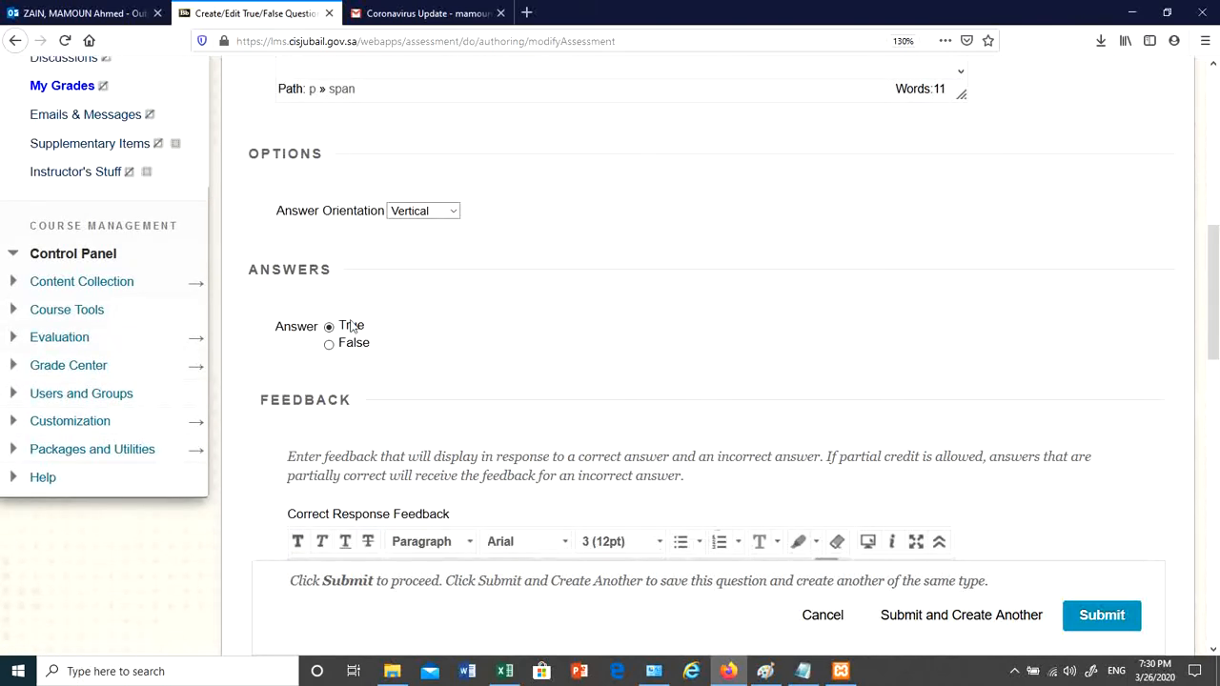
click(329, 346)
click(425, 211)
click(569, 264)
drag(337, 329, 365, 324)
click(534, 332)
click(1104, 616)
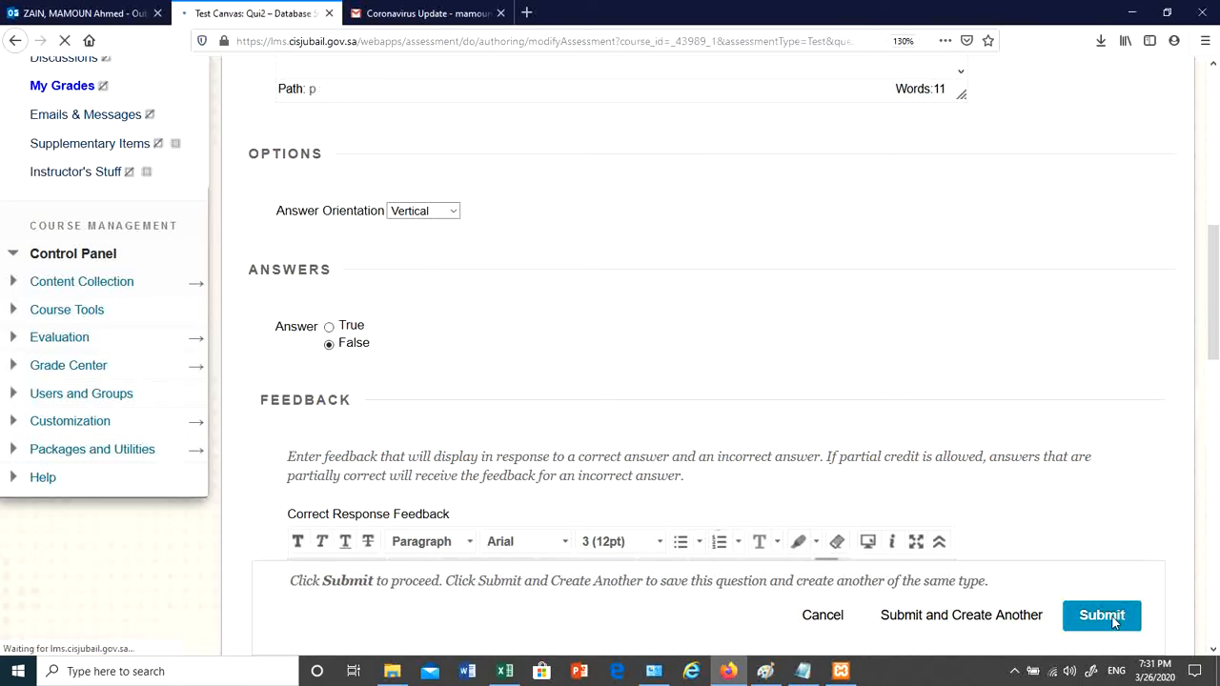
- Change Question3's points from 10 to 1
scroll(788, 497, down, 3)
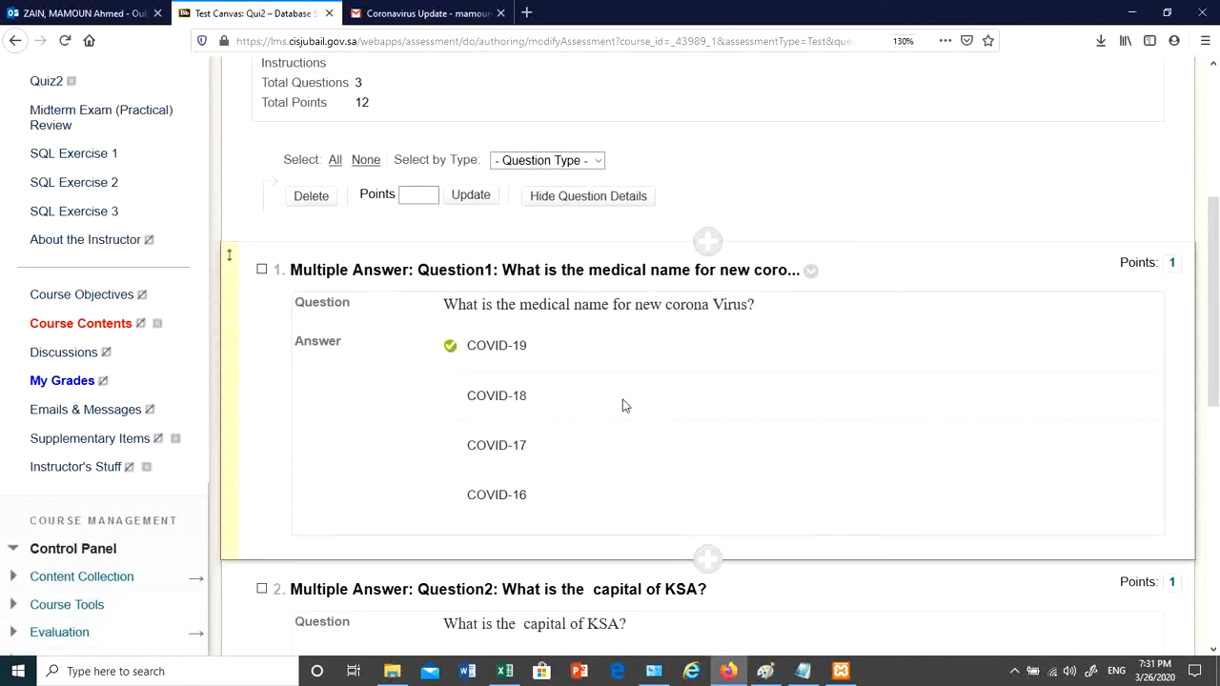
scroll(619, 406, down, 3)
scroll(615, 406, down, 3)
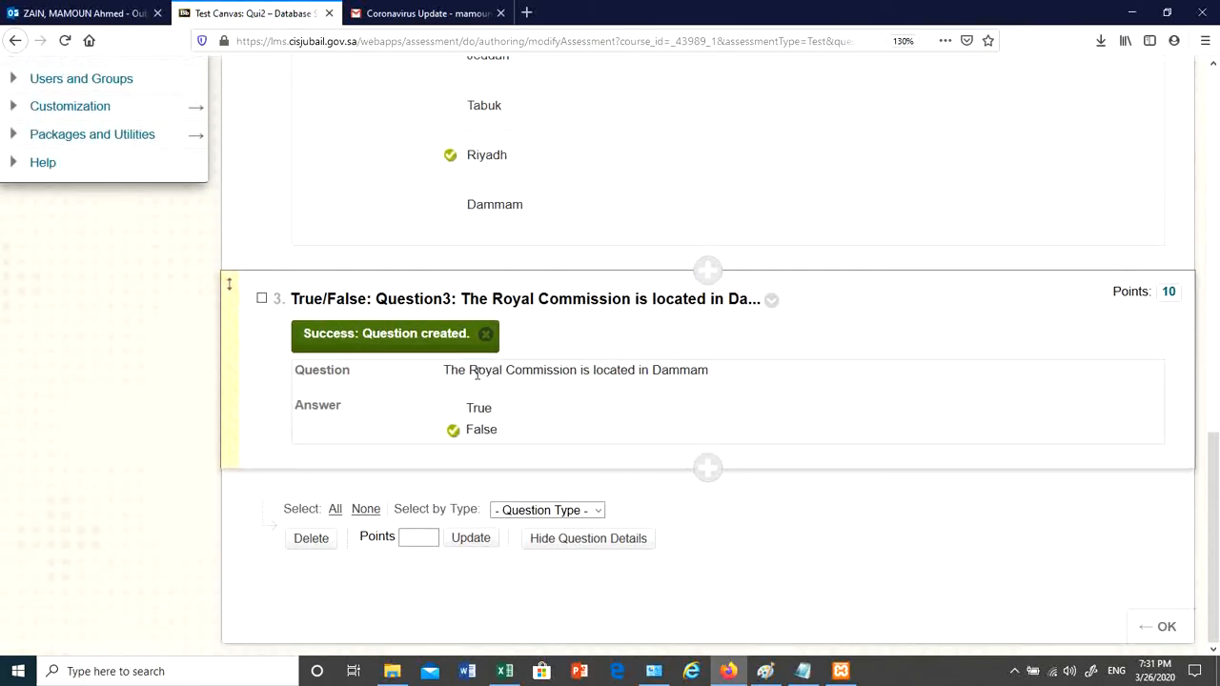
drag(479, 375, 502, 374)
click(669, 378)
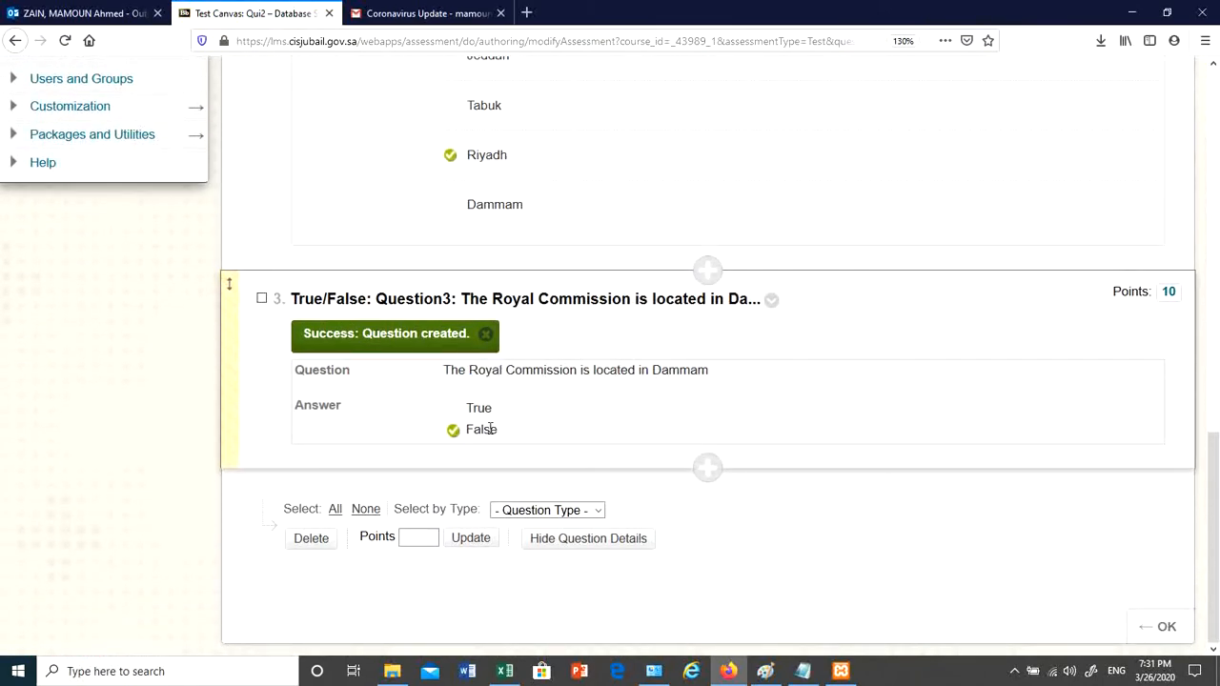
click(1172, 293)
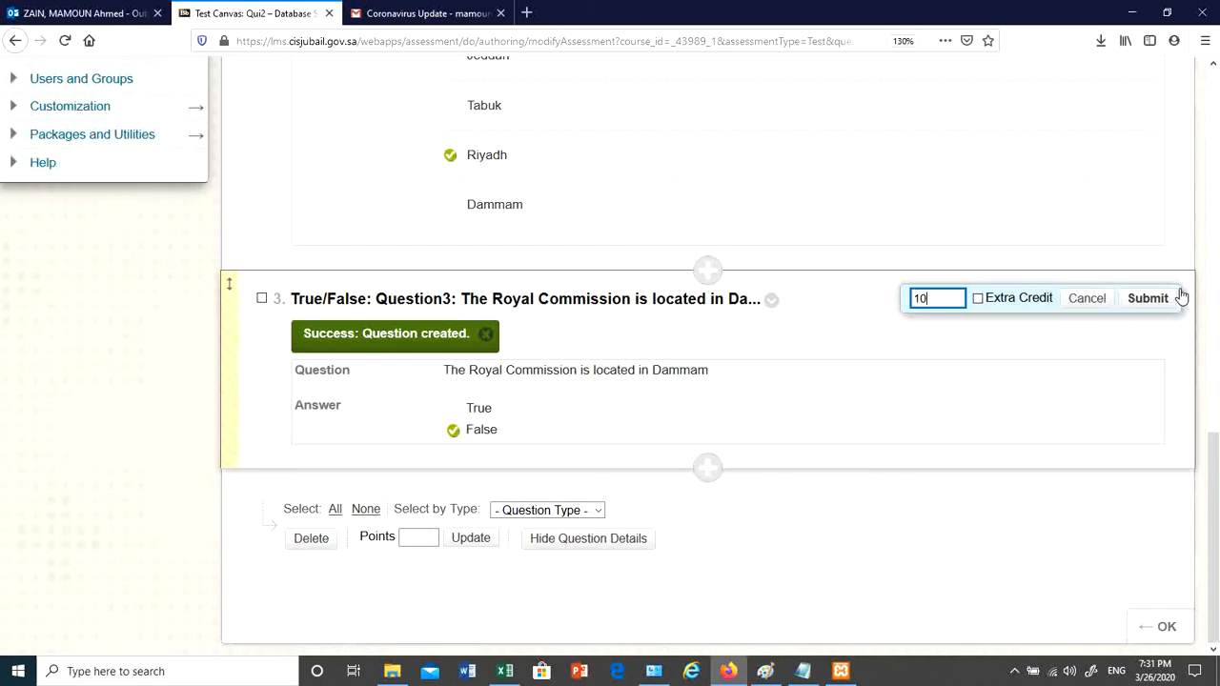
key(BackSpace)
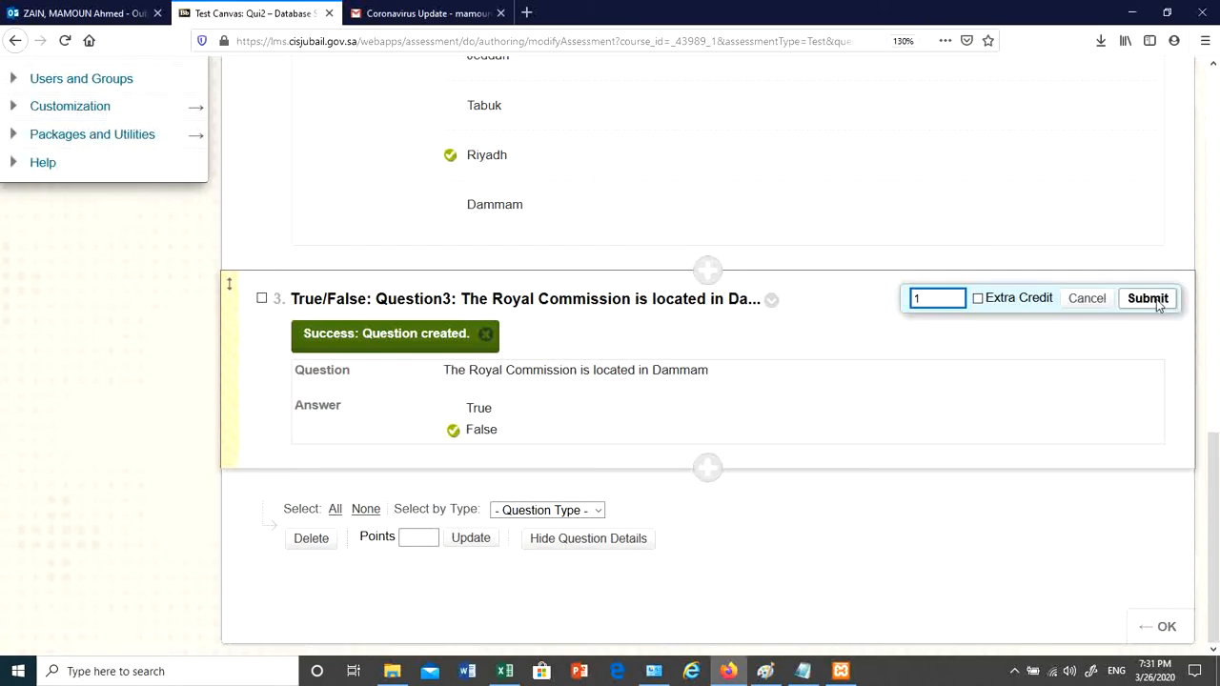
click(1148, 299)
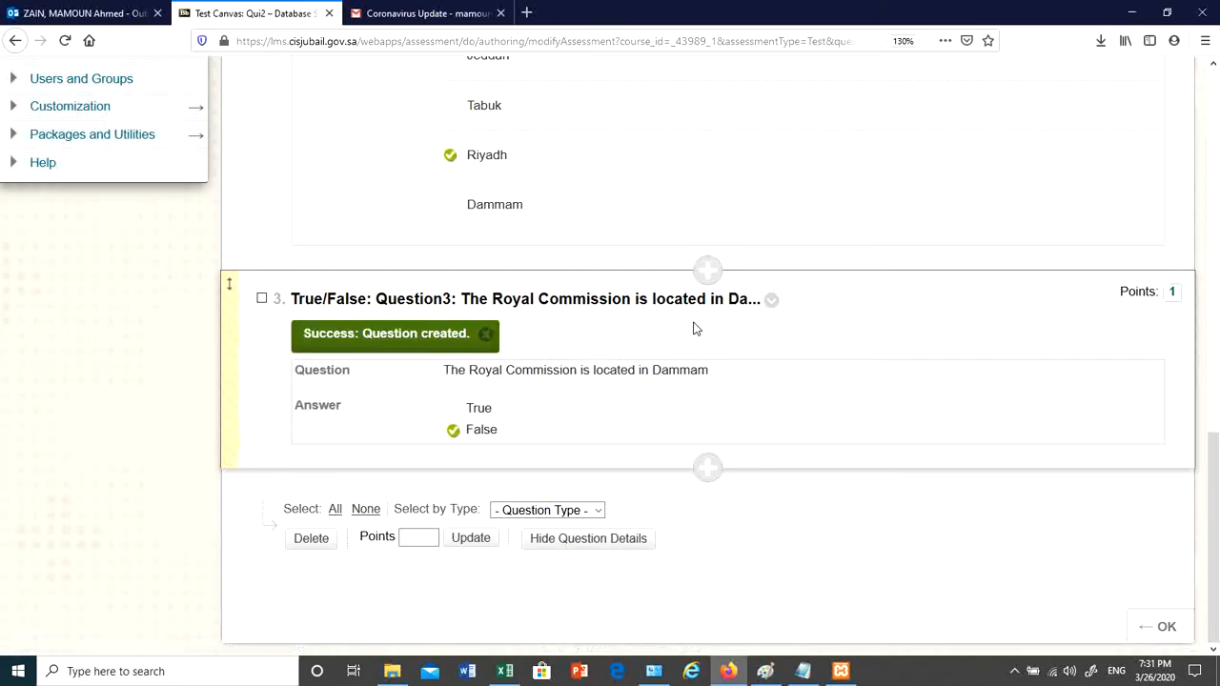
- Review the three questions and finish the test canvas with OK
scroll(544, 422, up, 3)
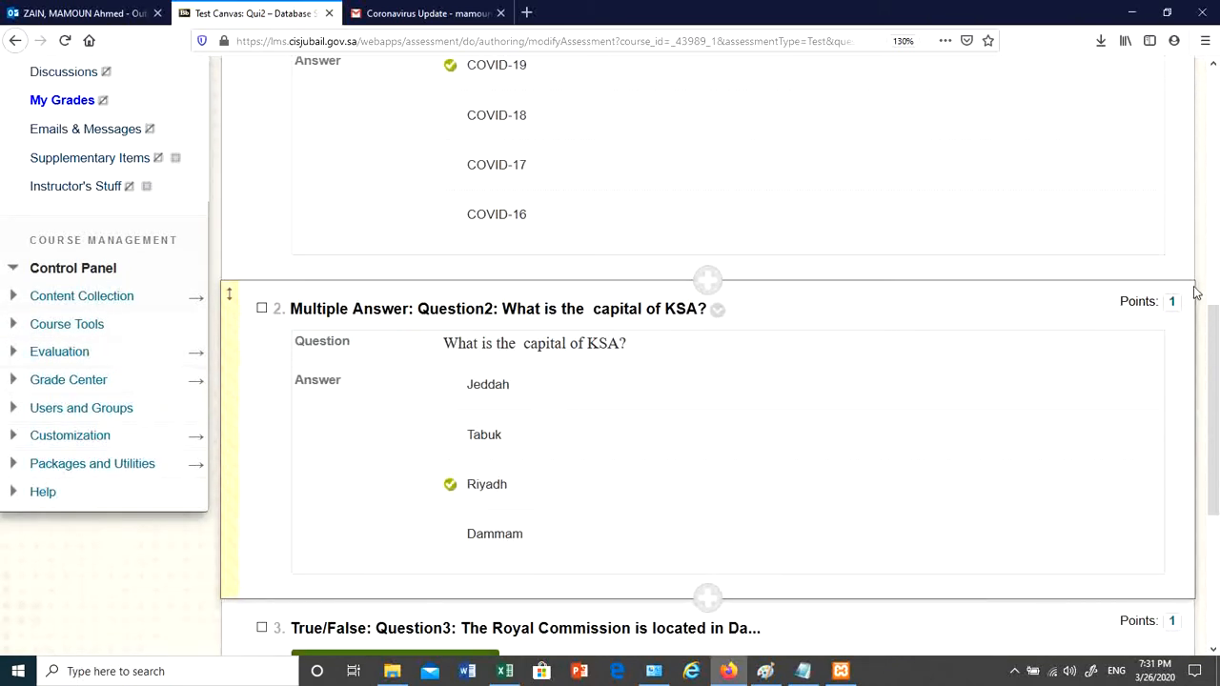
scroll(610, 237, up, 1)
scroll(728, 354, down, 2)
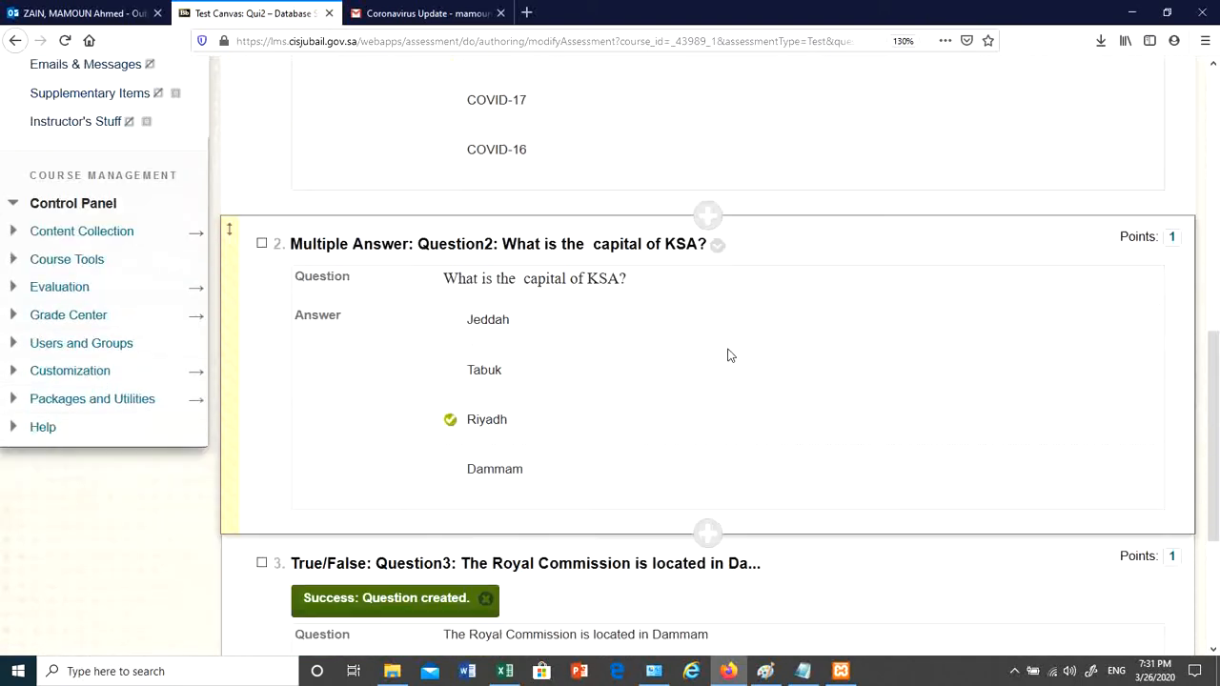
scroll(727, 355, down, 3)
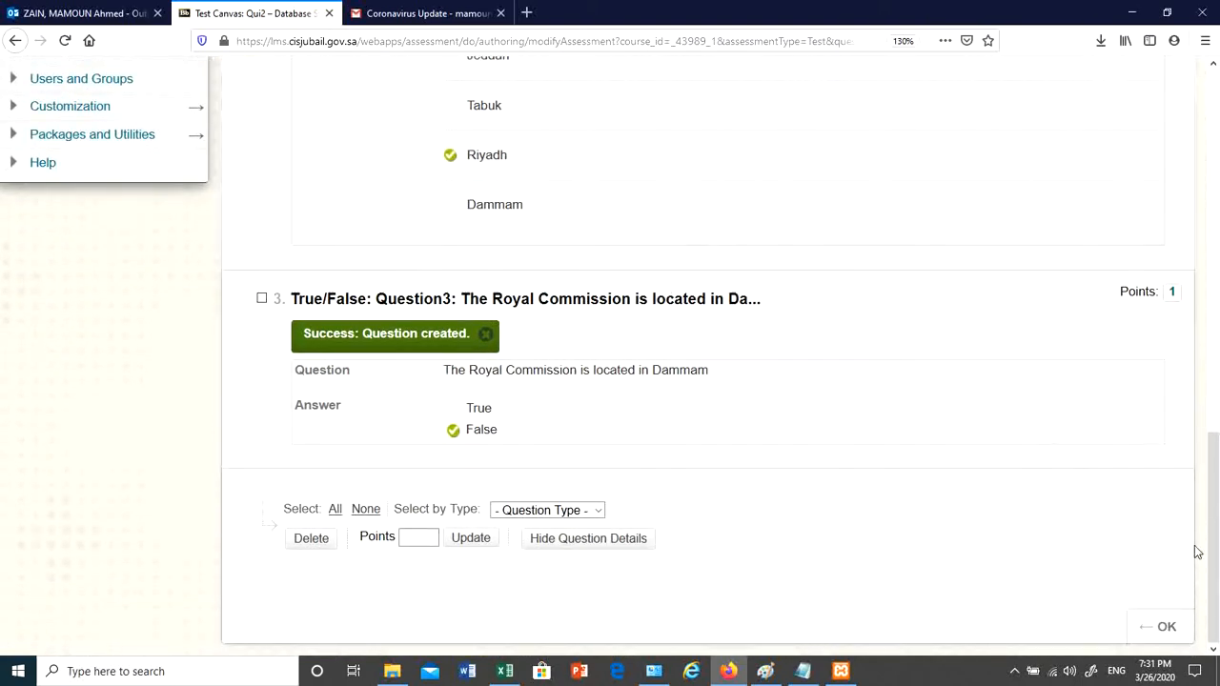
scroll(832, 272, up, 9)
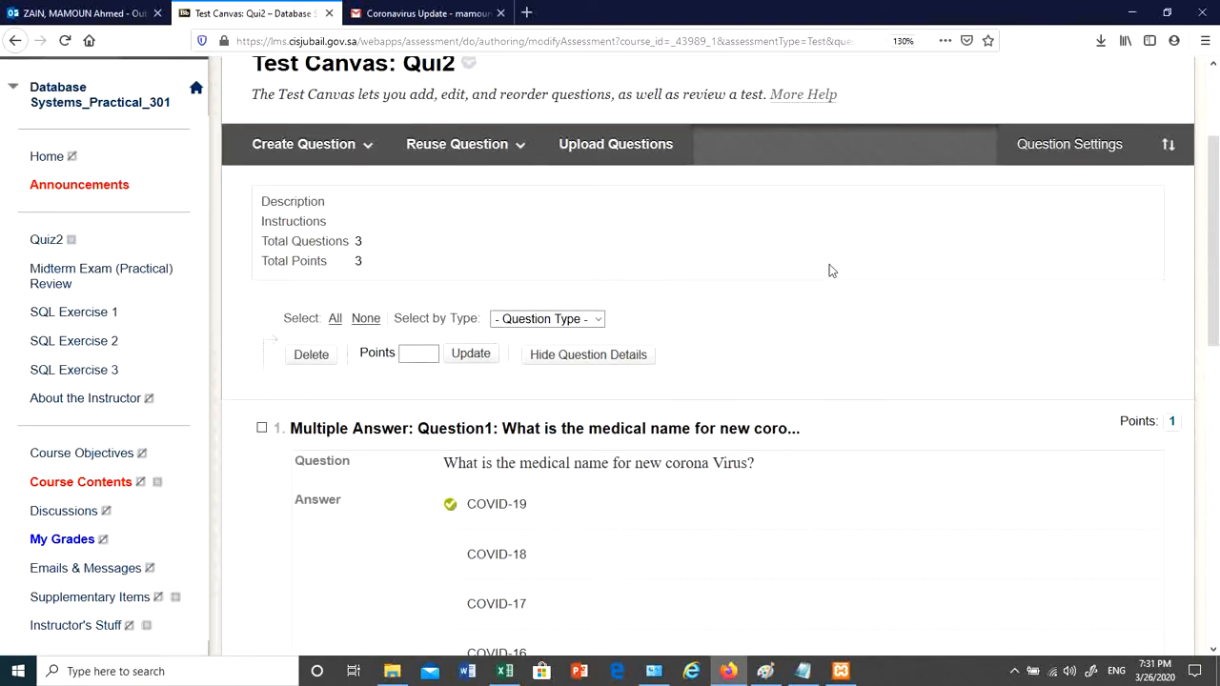
scroll(829, 270, down, 10)
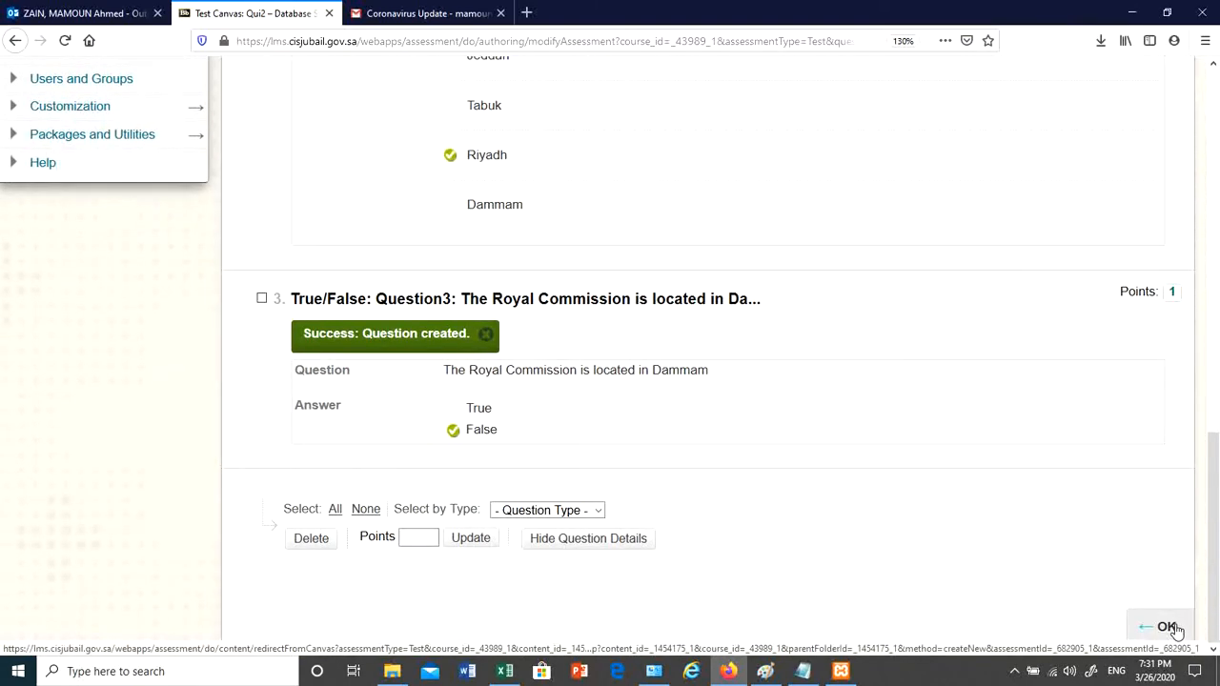
click(1168, 628)
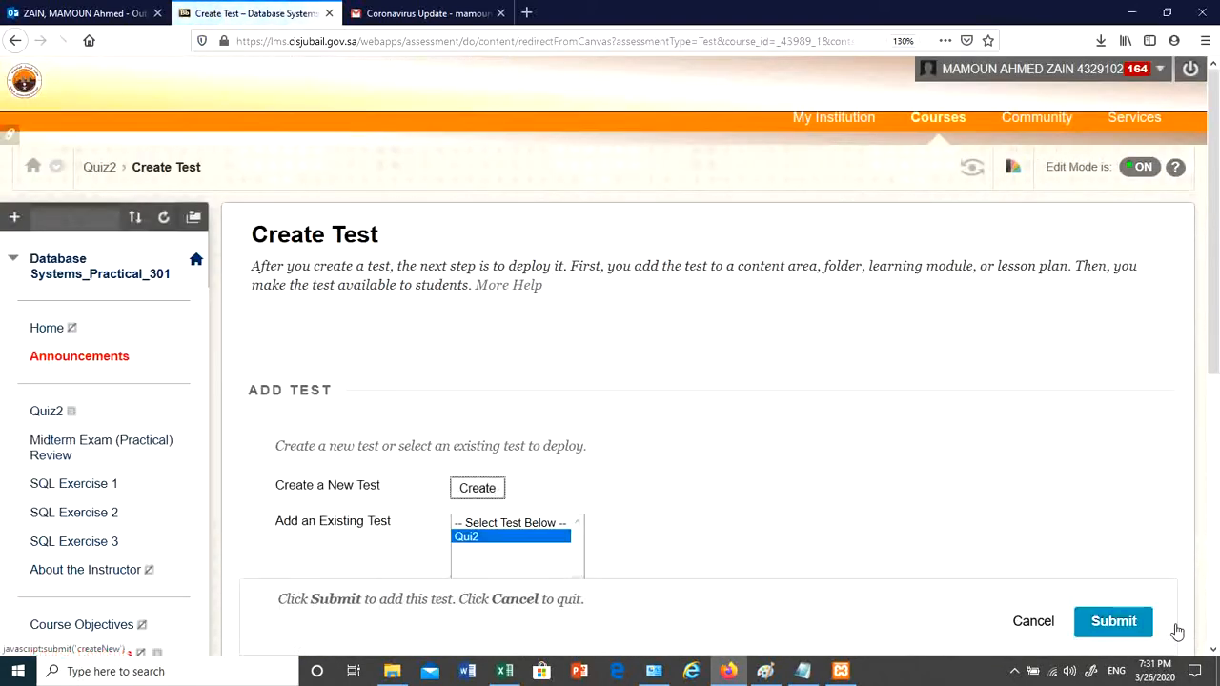
- Add the existing Quiz2 test and make it available to students
scroll(1134, 580, down, 4)
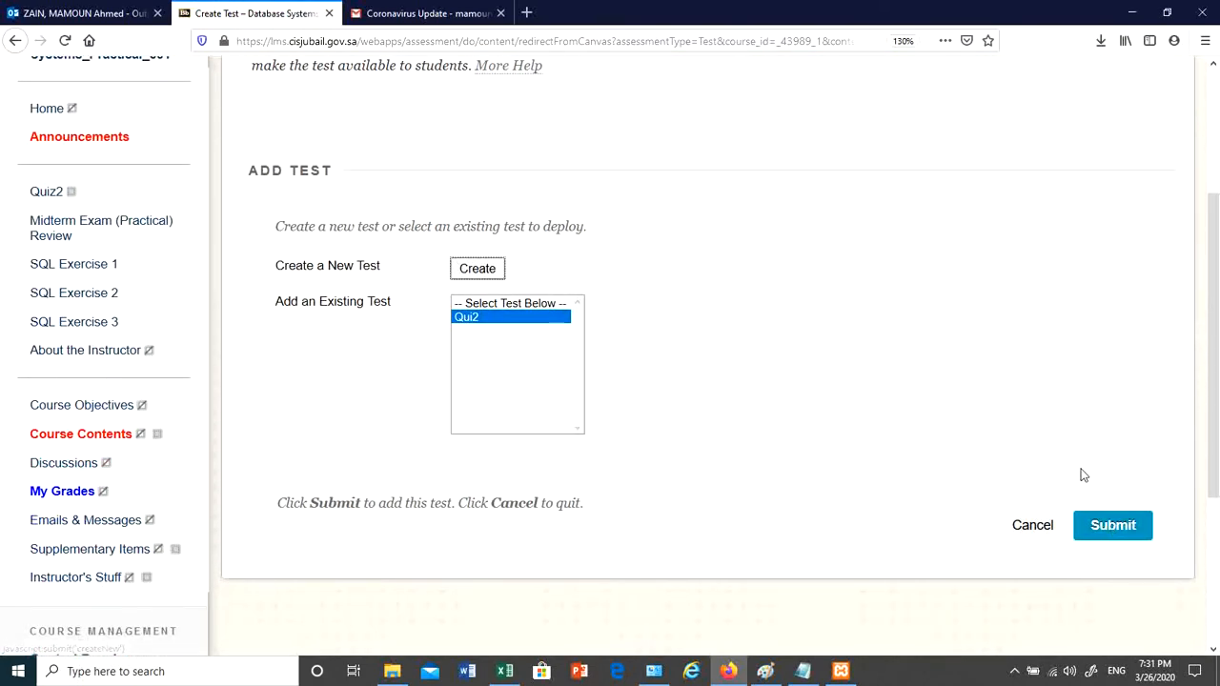
click(1113, 527)
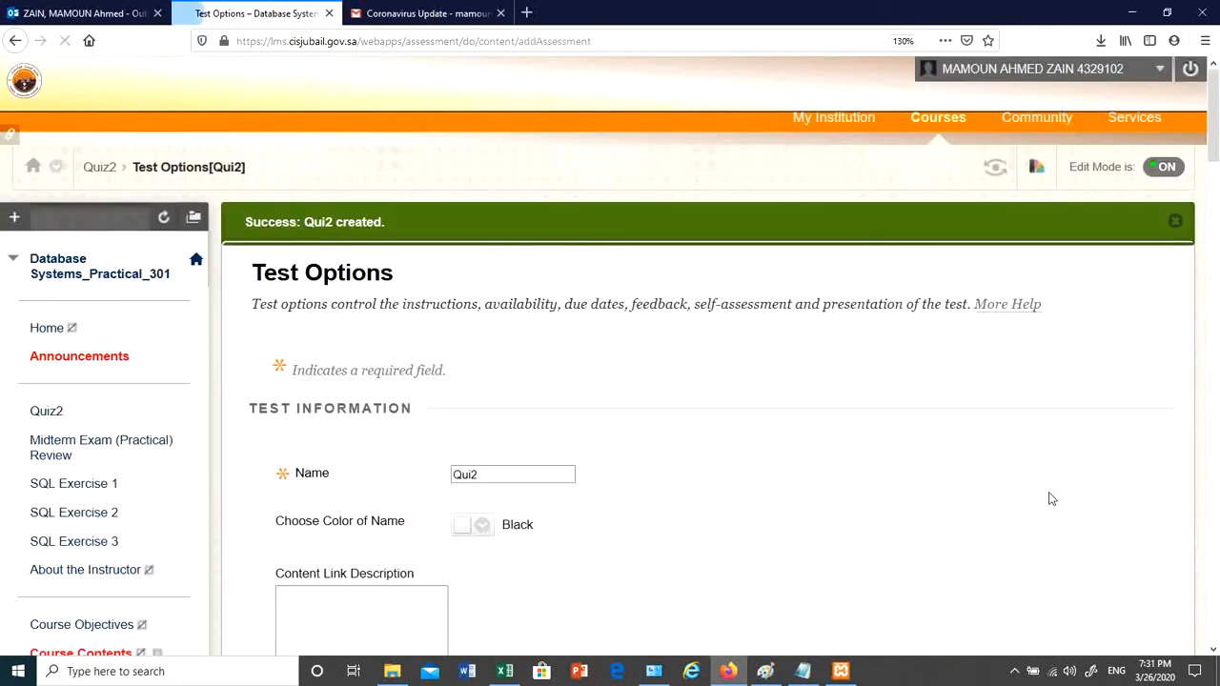
scroll(763, 390, down, 4)
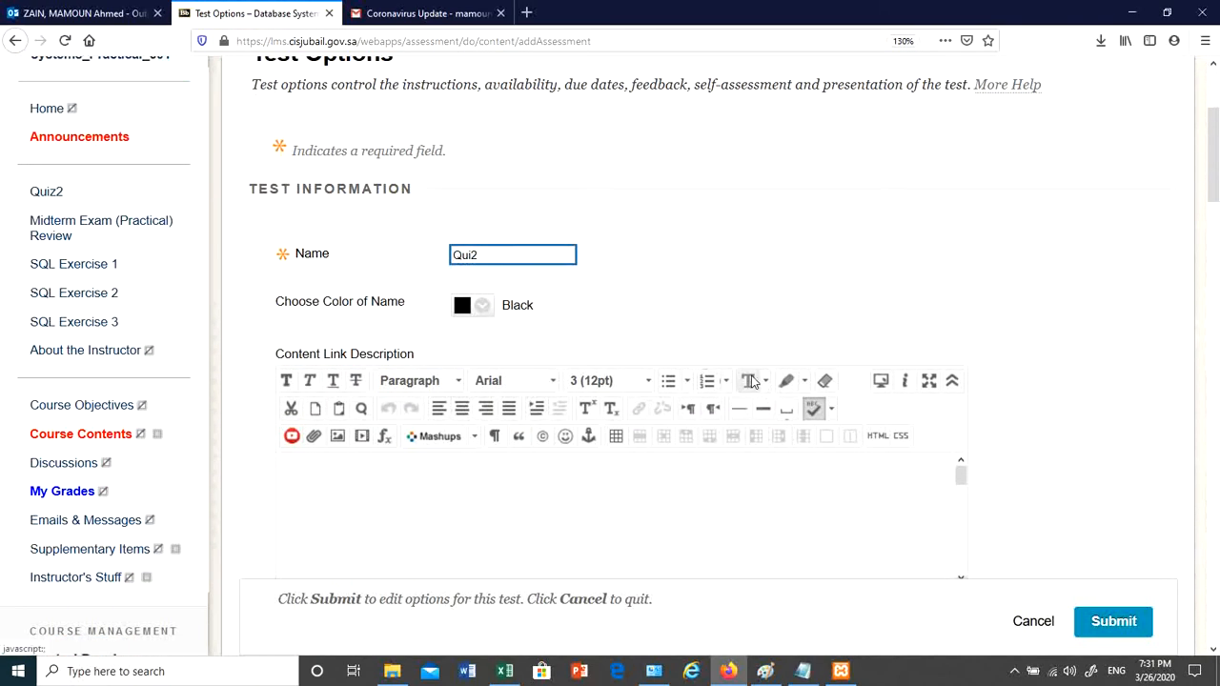
scroll(632, 272, down, 10)
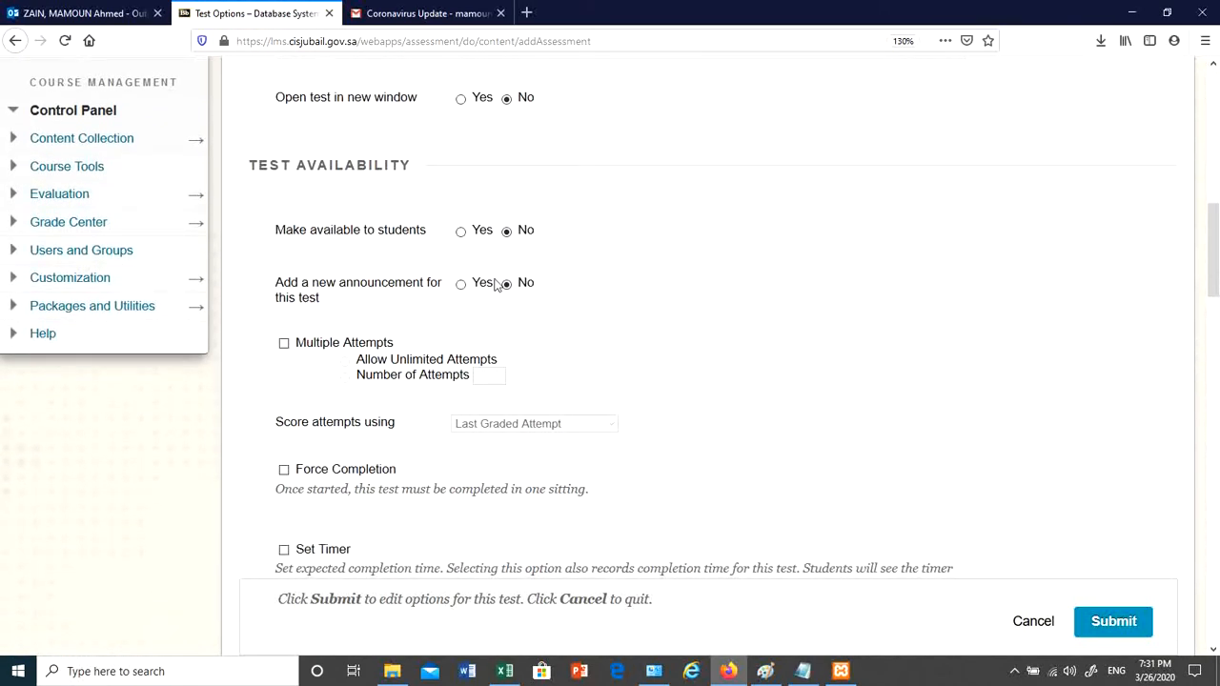
click(461, 232)
- Leave Multiple Attempts off and turn on Force Completion
click(284, 344)
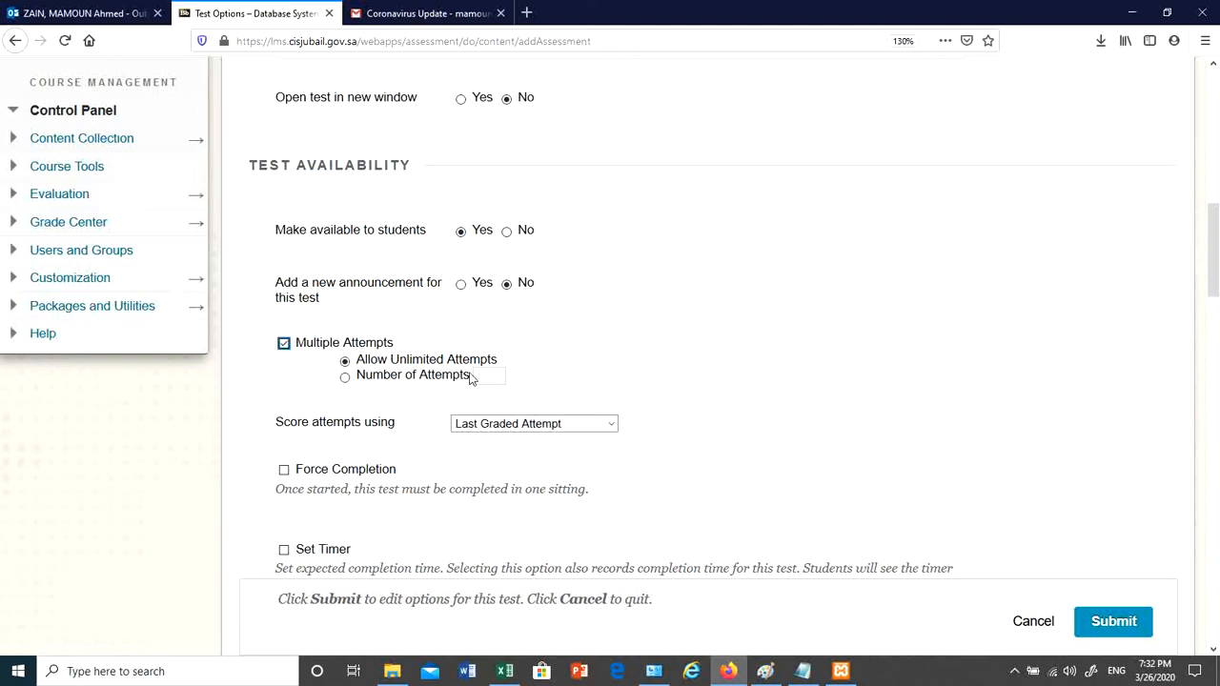
click(406, 377)
click(285, 344)
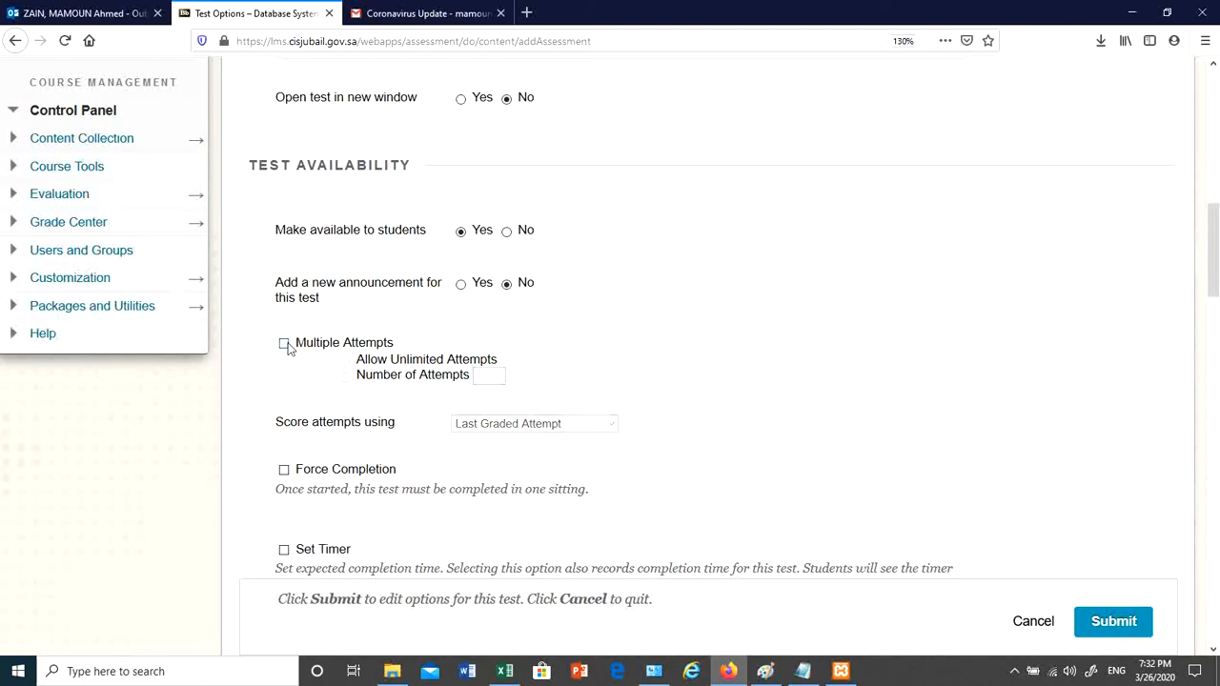
scroll(384, 307, down, 2)
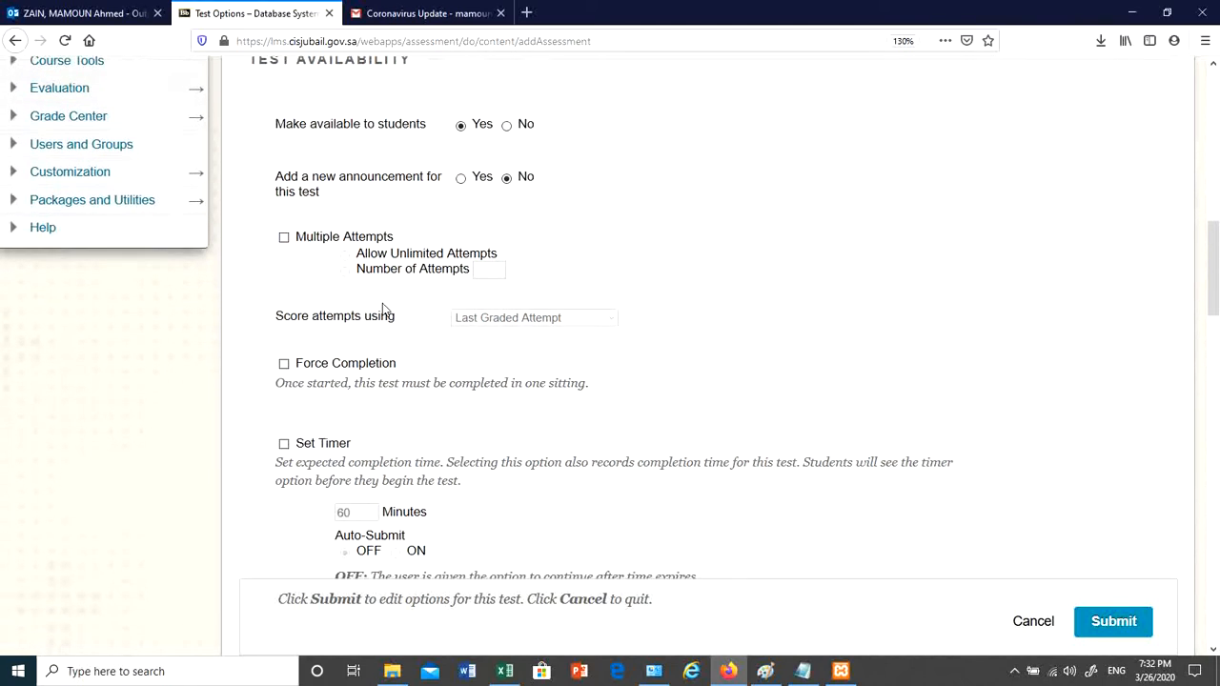
click(284, 360)
scroll(417, 354, down, 4)
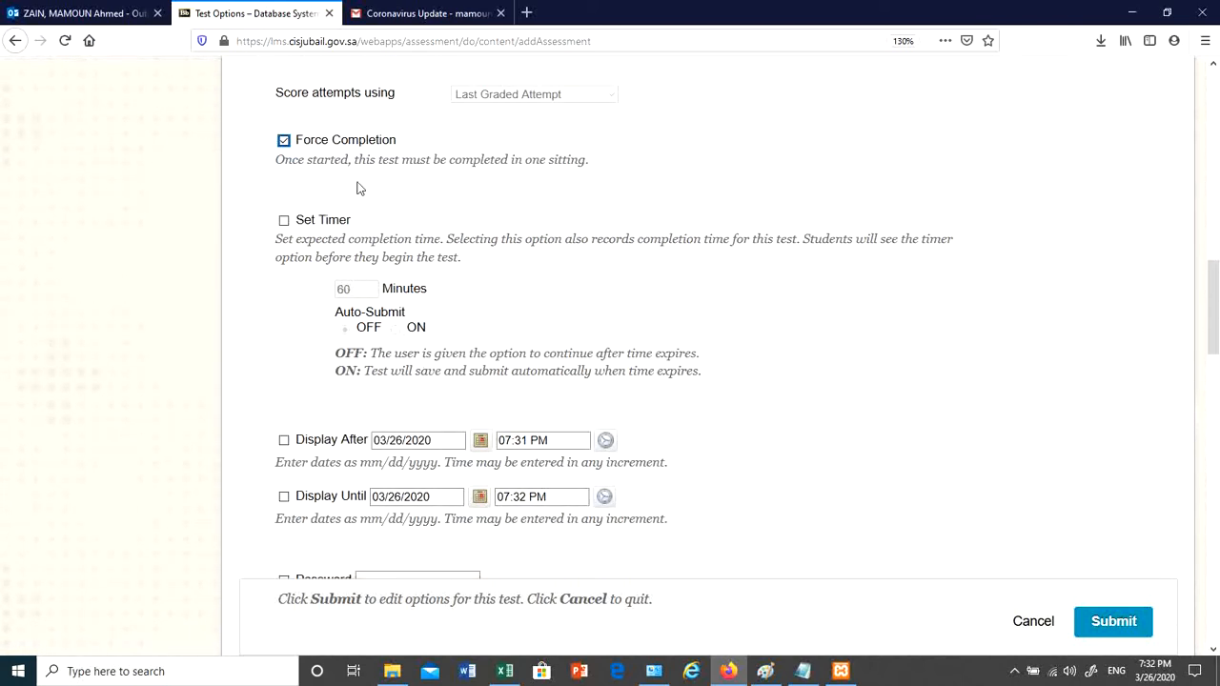
- Set a 30-minute timer on the test
click(284, 221)
double_click(332, 289)
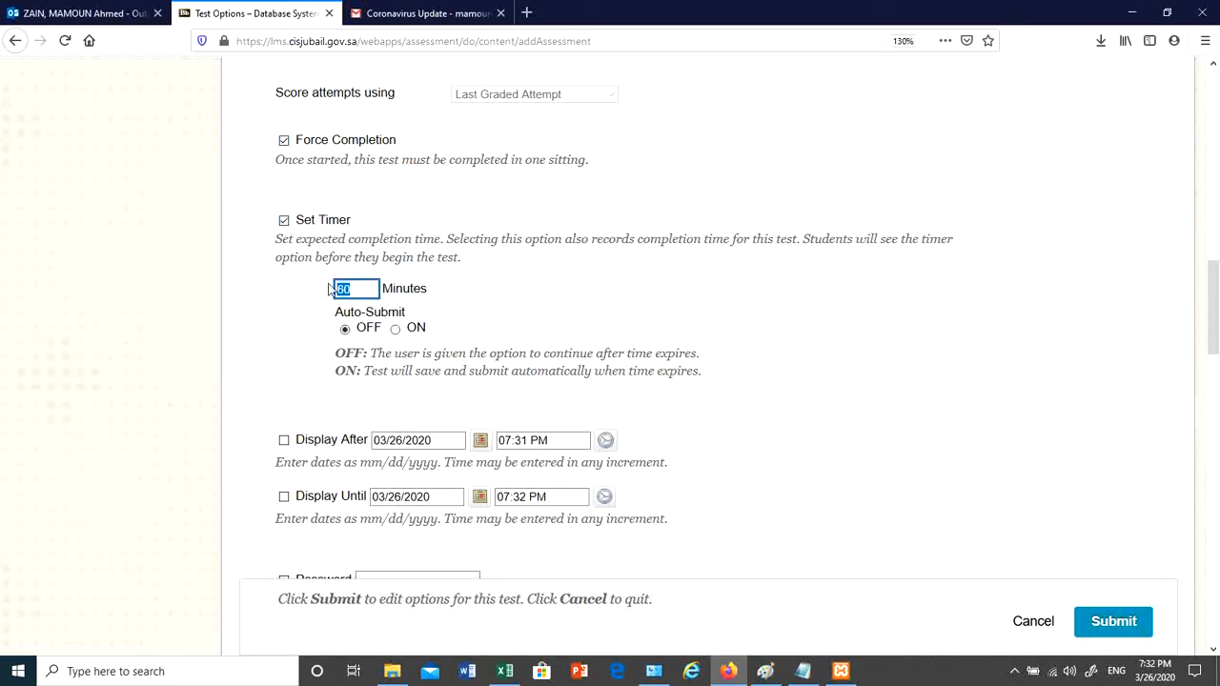
text(30)
click(544, 289)
scroll(430, 351, down, 3)
scroll(430, 351, down, 2)
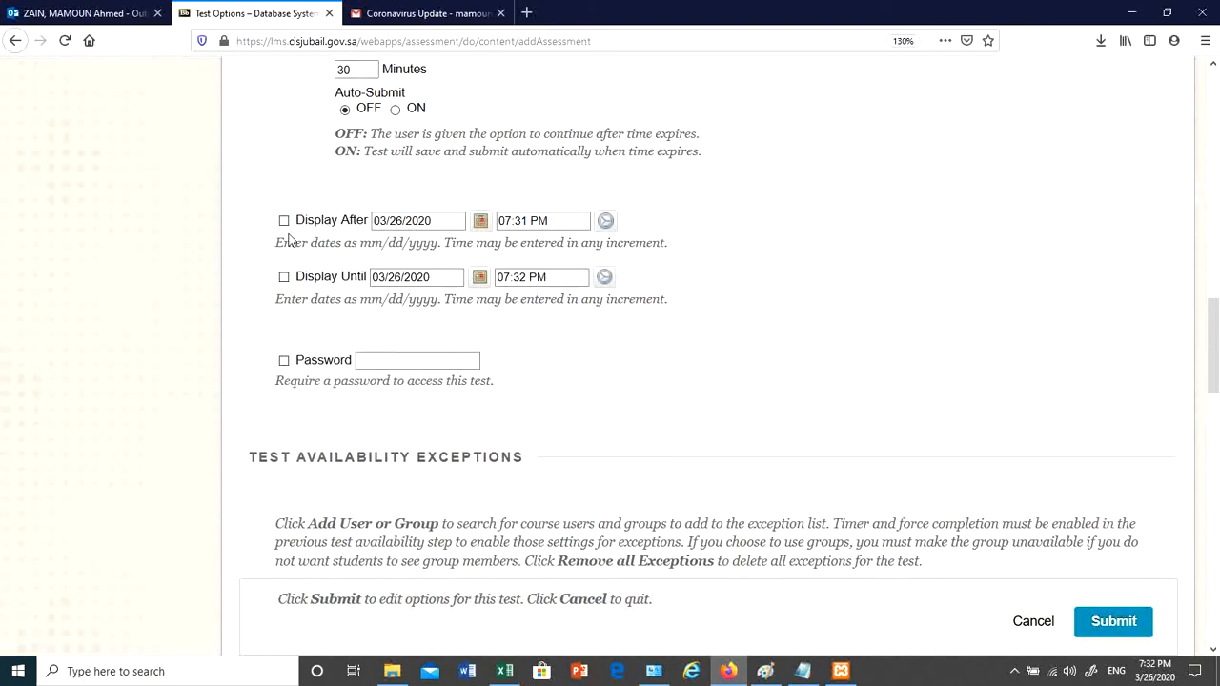
- Display the test after 03/27/2020 at 10:30 AM
click(480, 220)
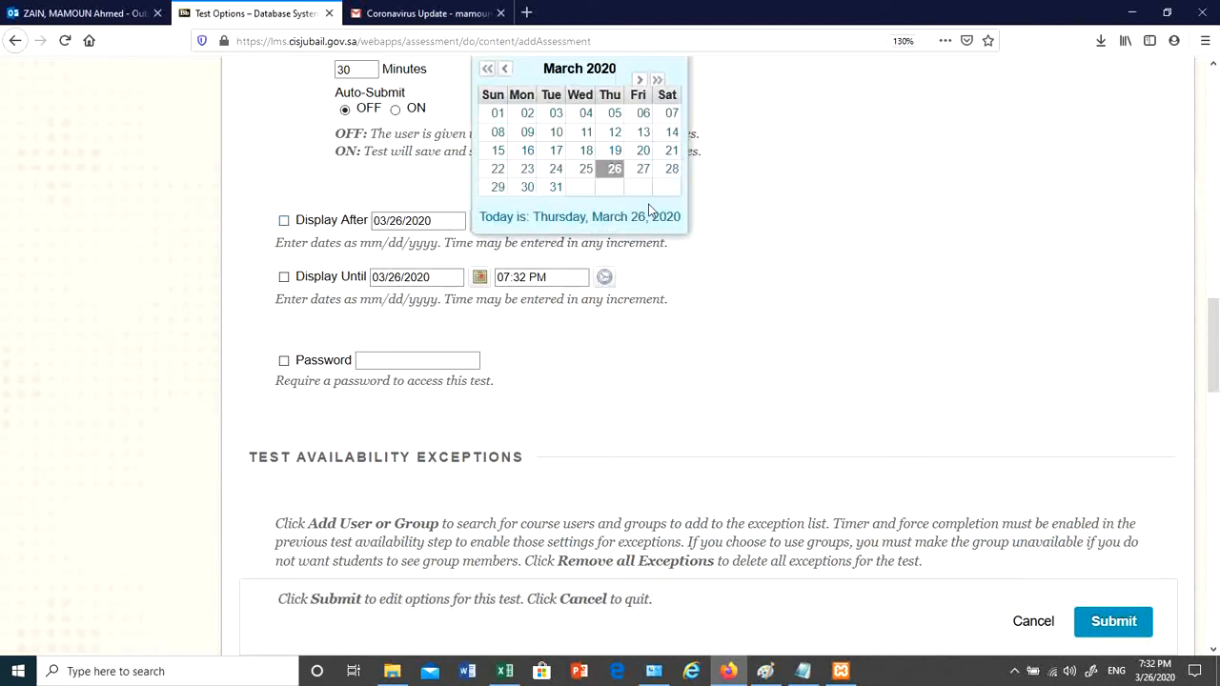
click(643, 169)
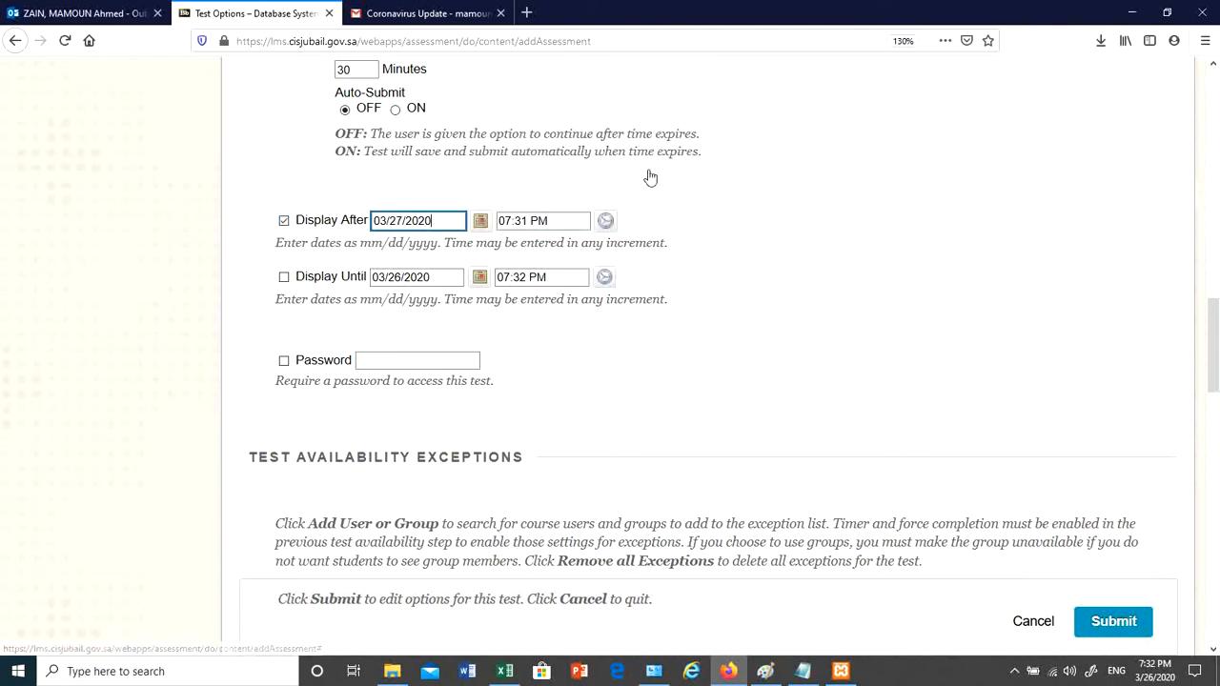
click(605, 220)
scroll(656, 222, down, 5)
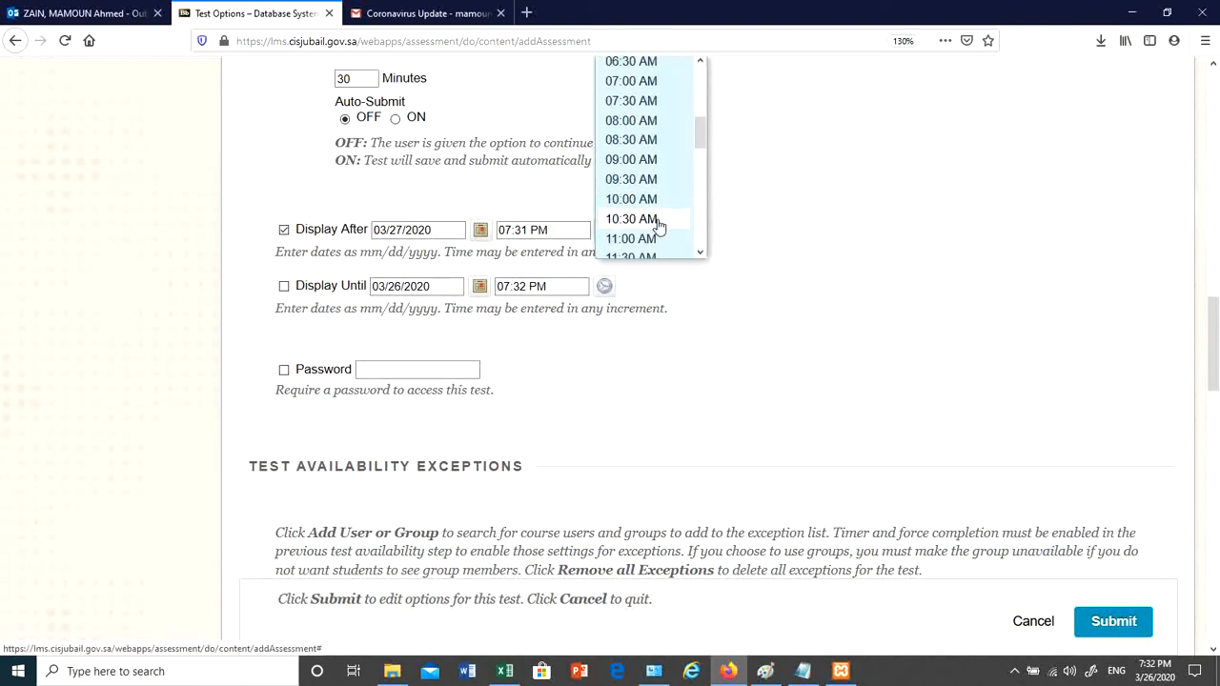
click(658, 224)
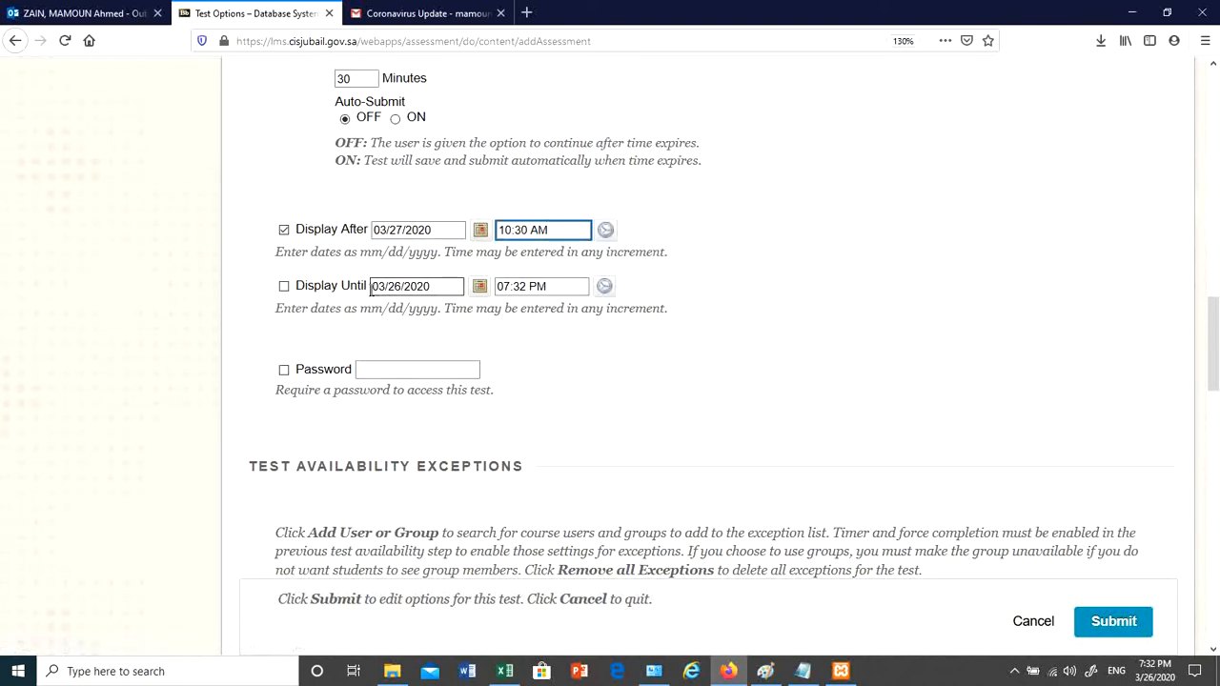
- Display the test until 03/27/2020 at 11:00 AM
click(284, 286)
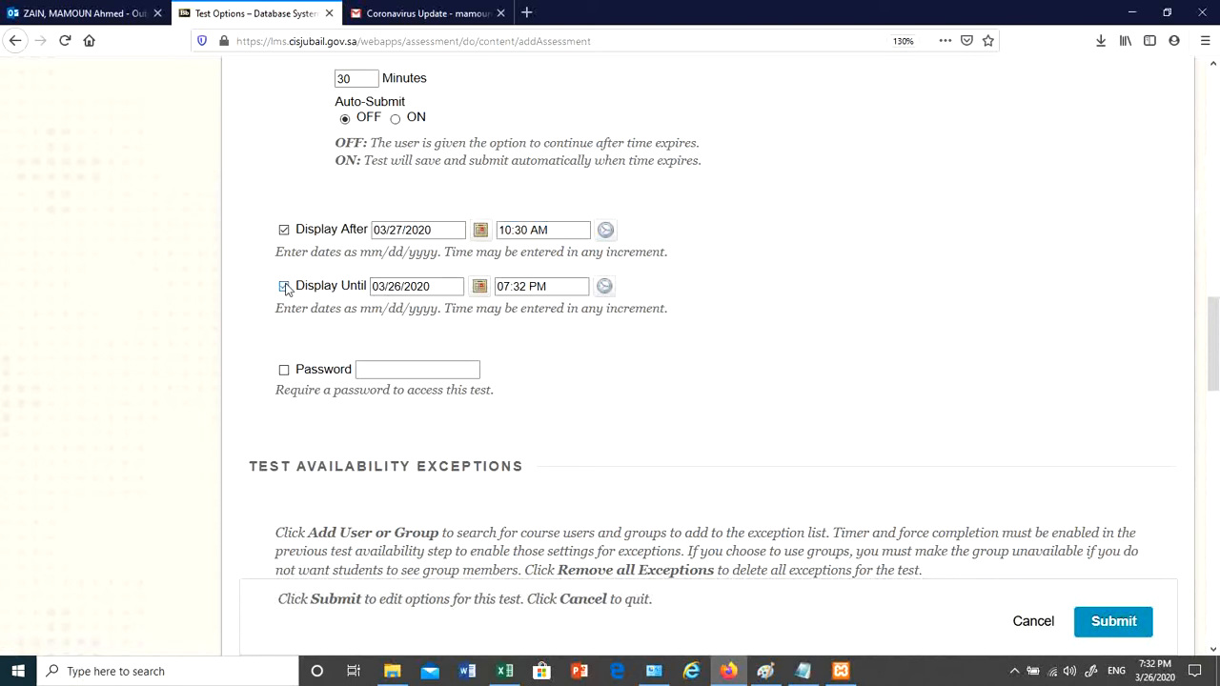
click(479, 286)
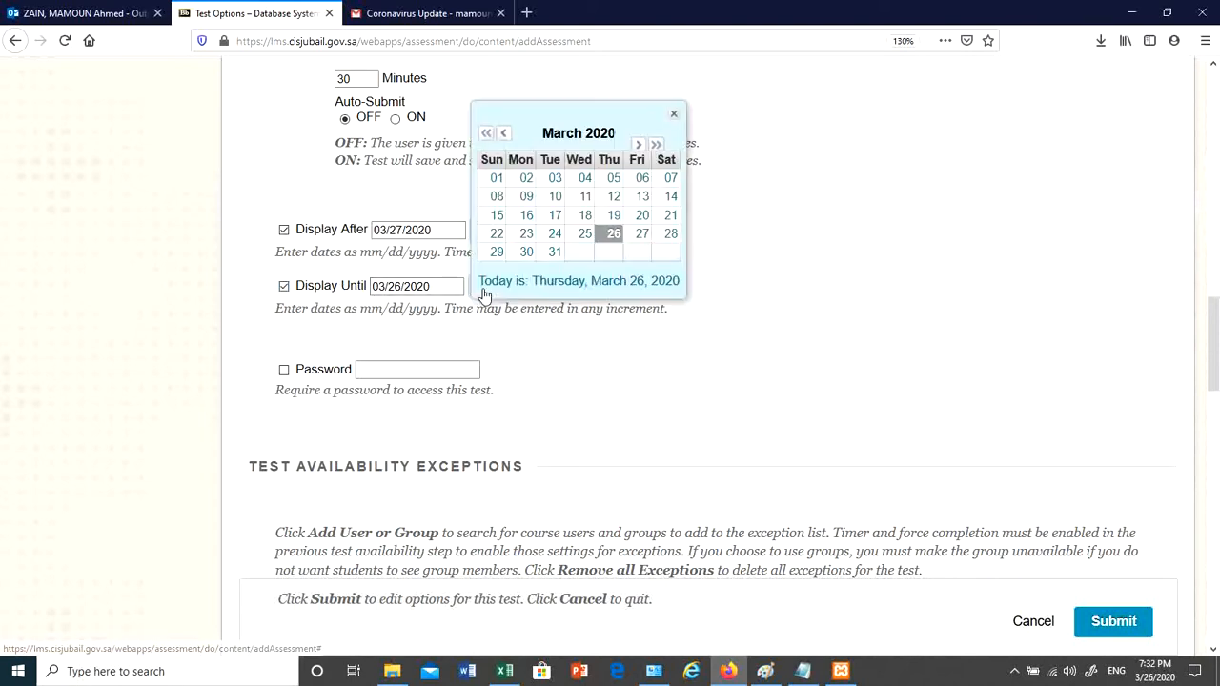
click(642, 234)
click(604, 286)
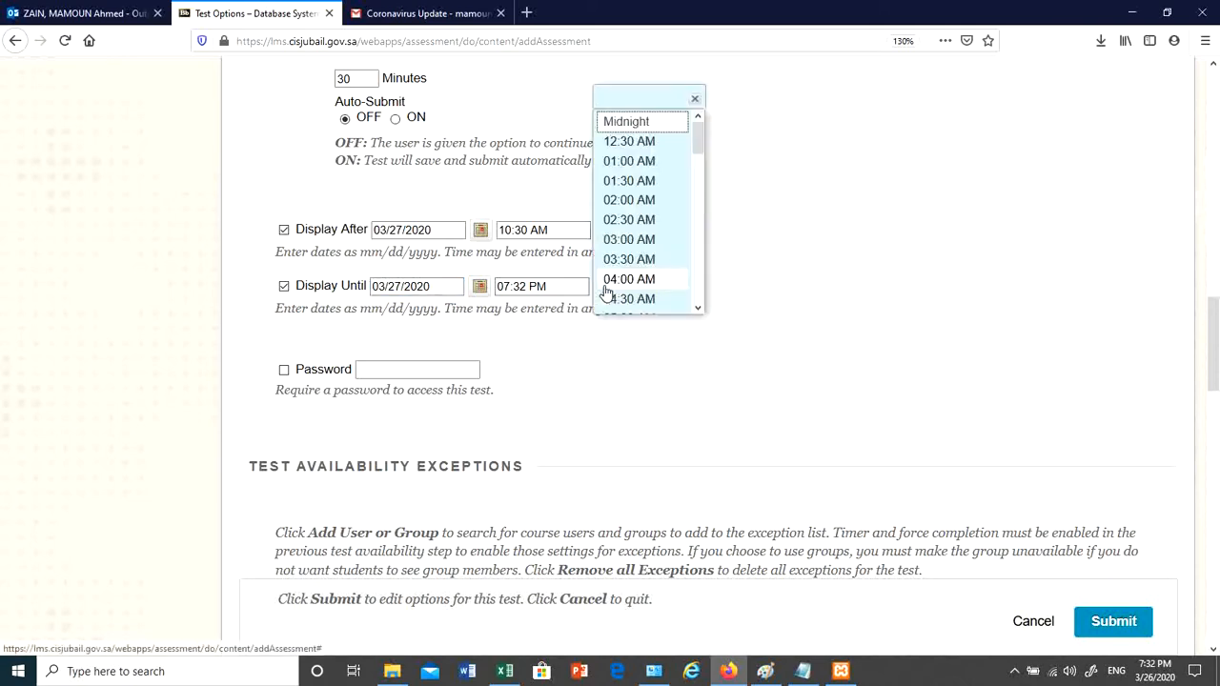
scroll(653, 303, down, 3)
scroll(657, 257, up, 2)
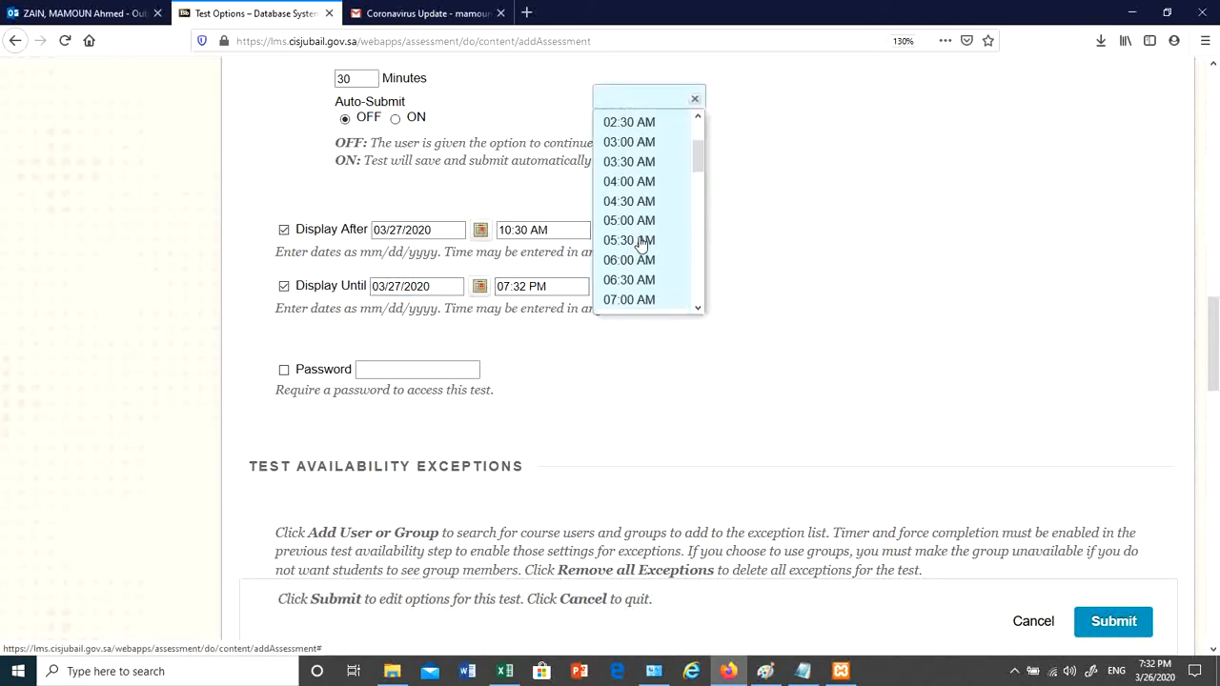
scroll(653, 215, up, 2)
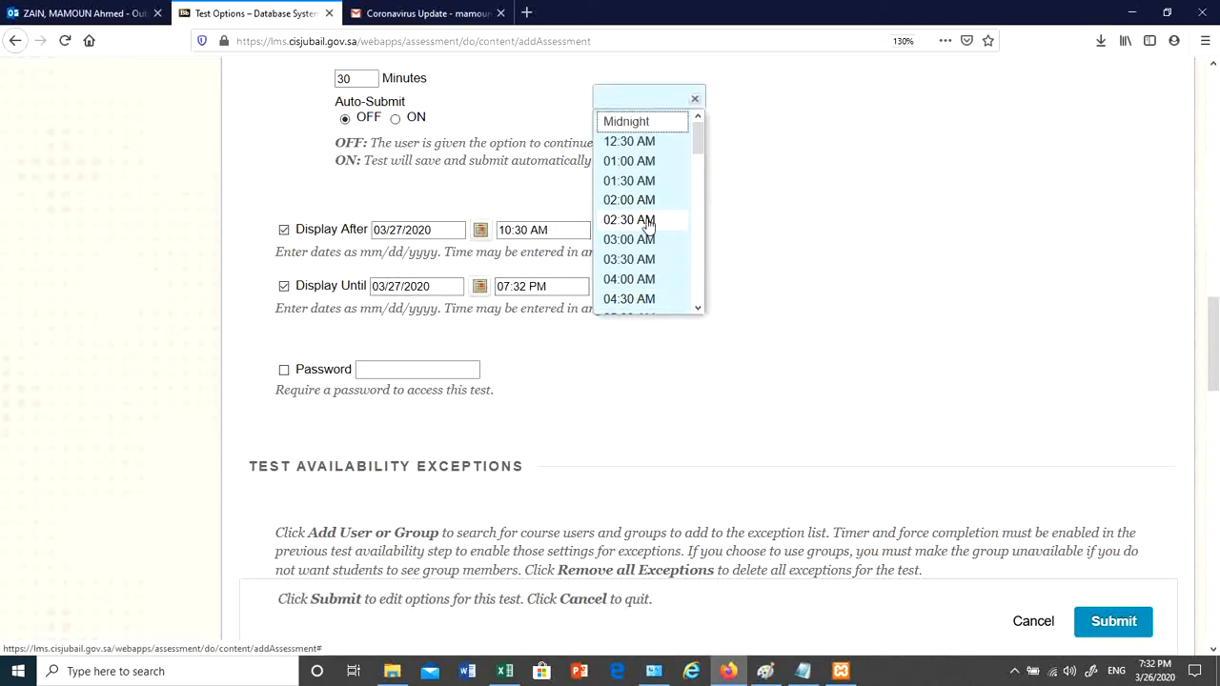
scroll(655, 218, up, 2)
scroll(660, 310, down, 3)
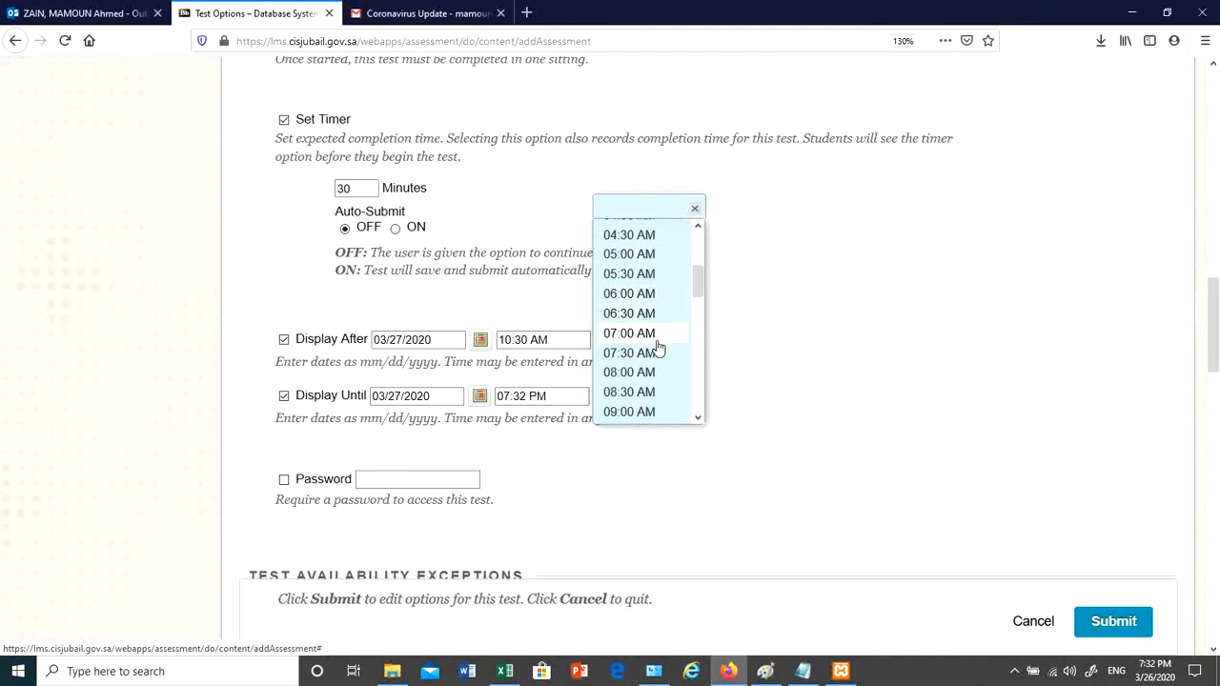
scroll(655, 362, down, 3)
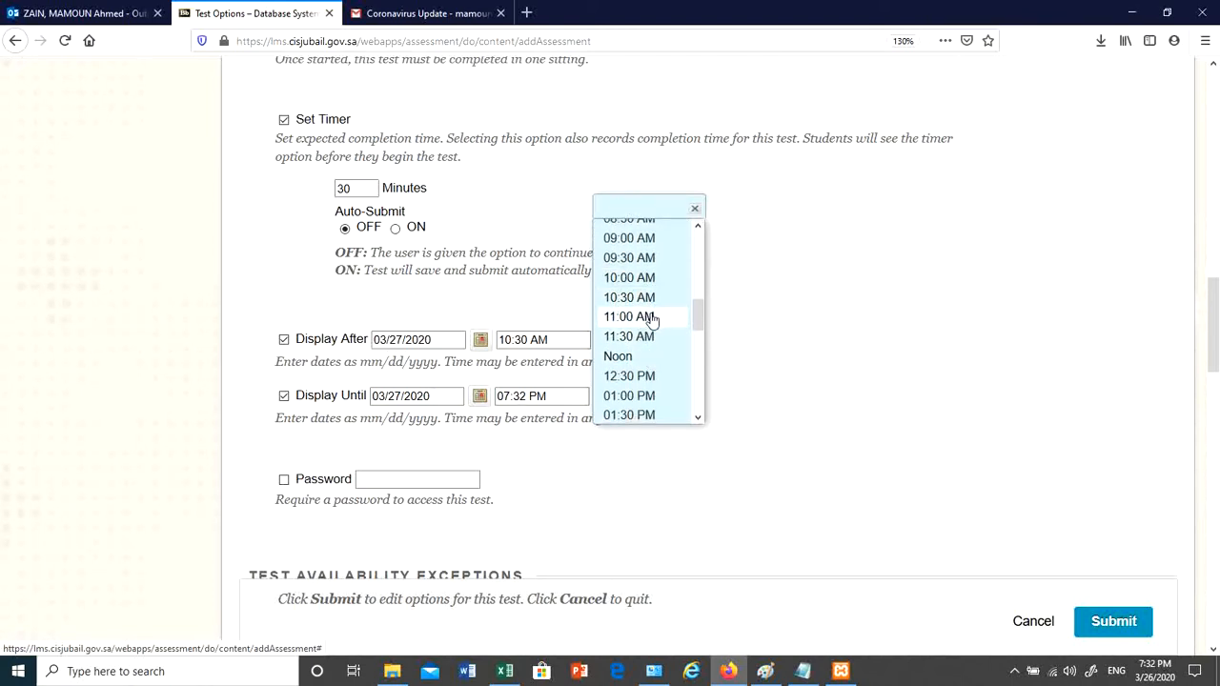
click(650, 318)
click(692, 398)
scroll(667, 400, down, 2)
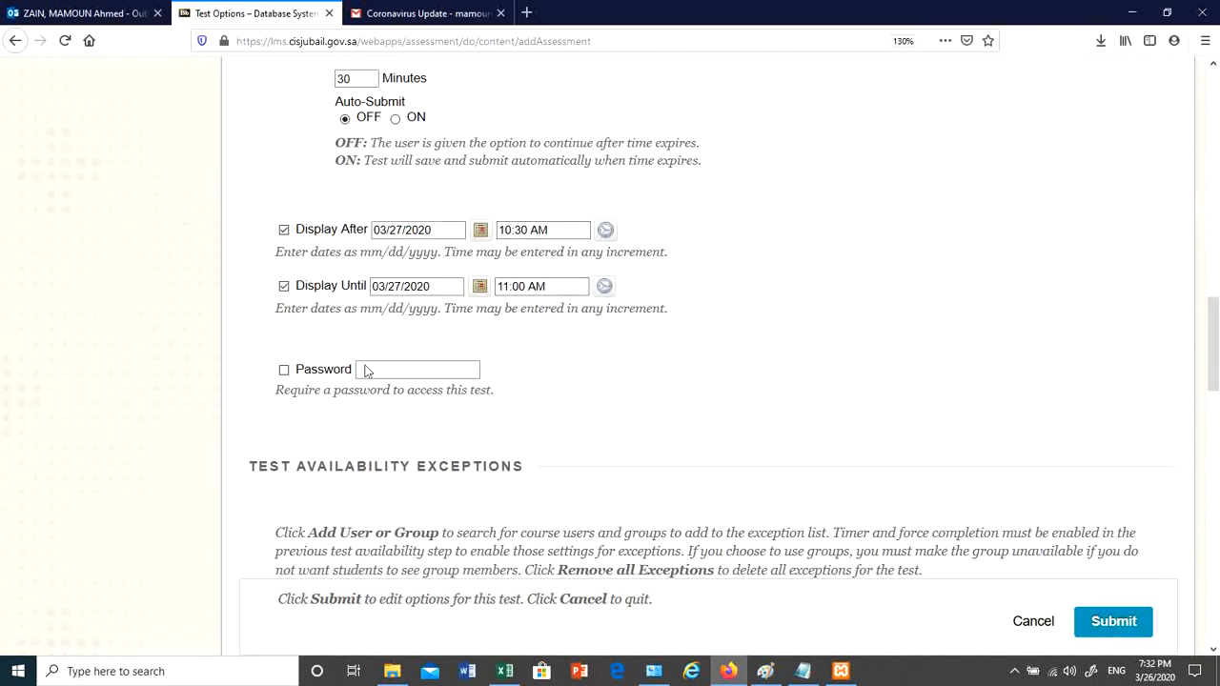
- Try turning on password protection for the test, then switch it back off
click(283, 371)
scroll(686, 355, down, 2)
scroll(562, 266, up, 1)
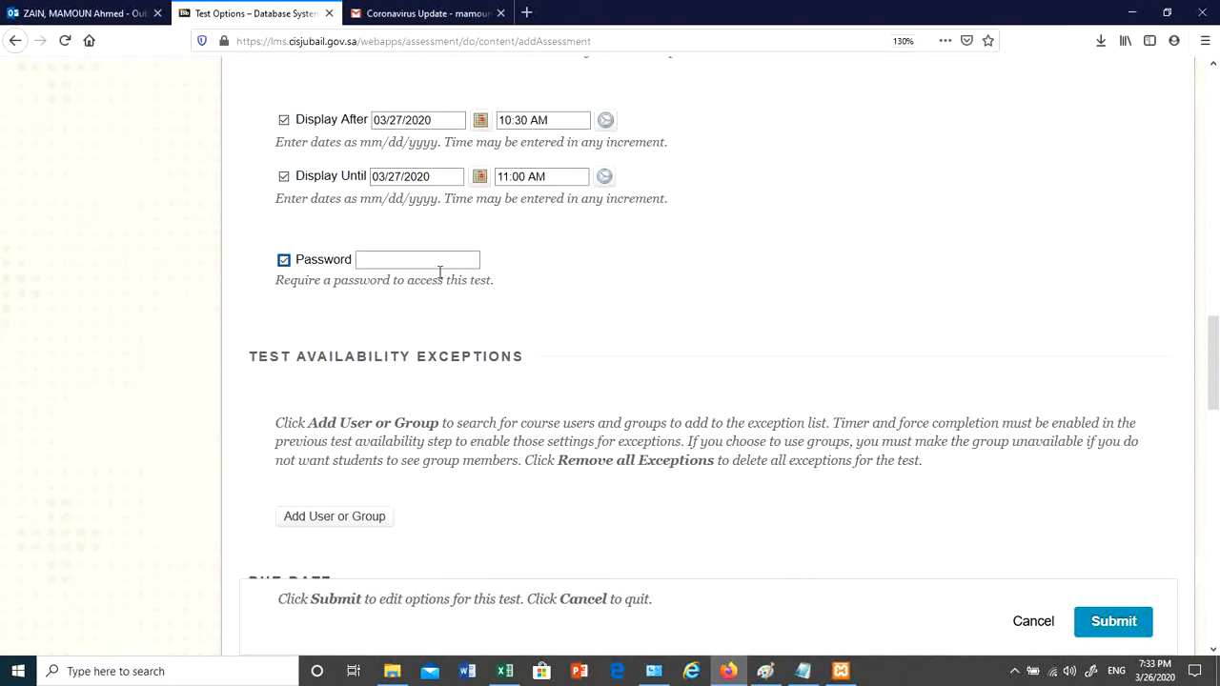
click(313, 227)
click(344, 207)
click(310, 233)
click(284, 261)
scroll(777, 291, down, 3)
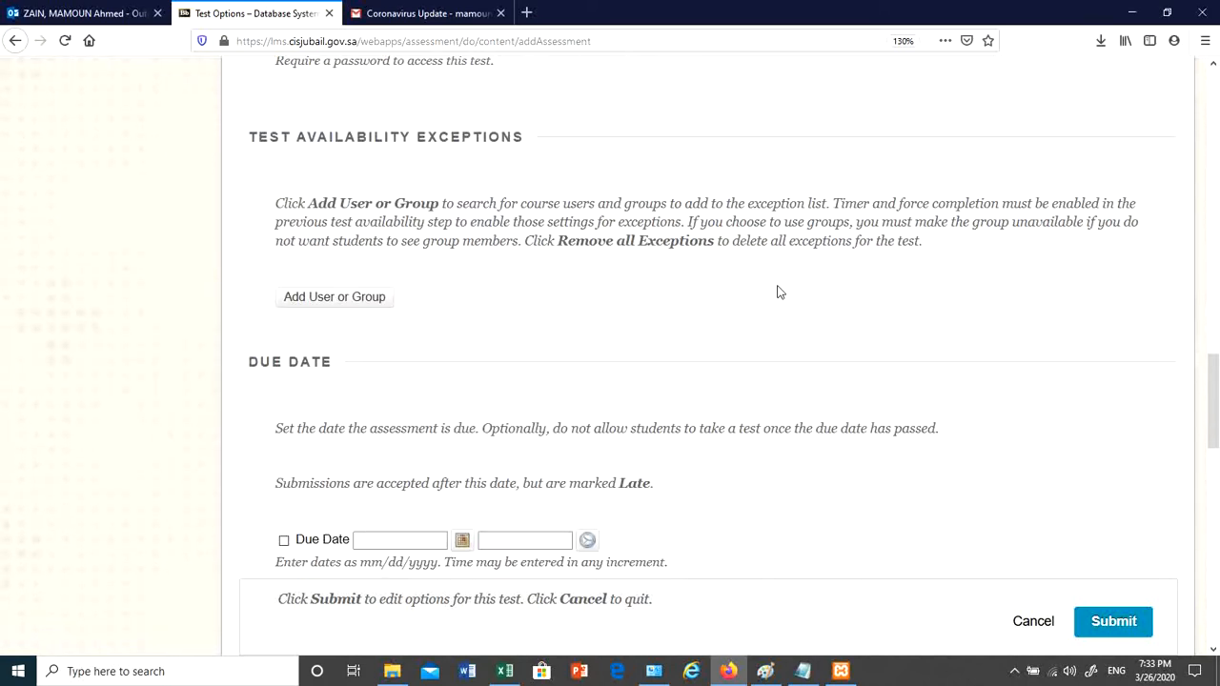
scroll(667, 297, down, 2)
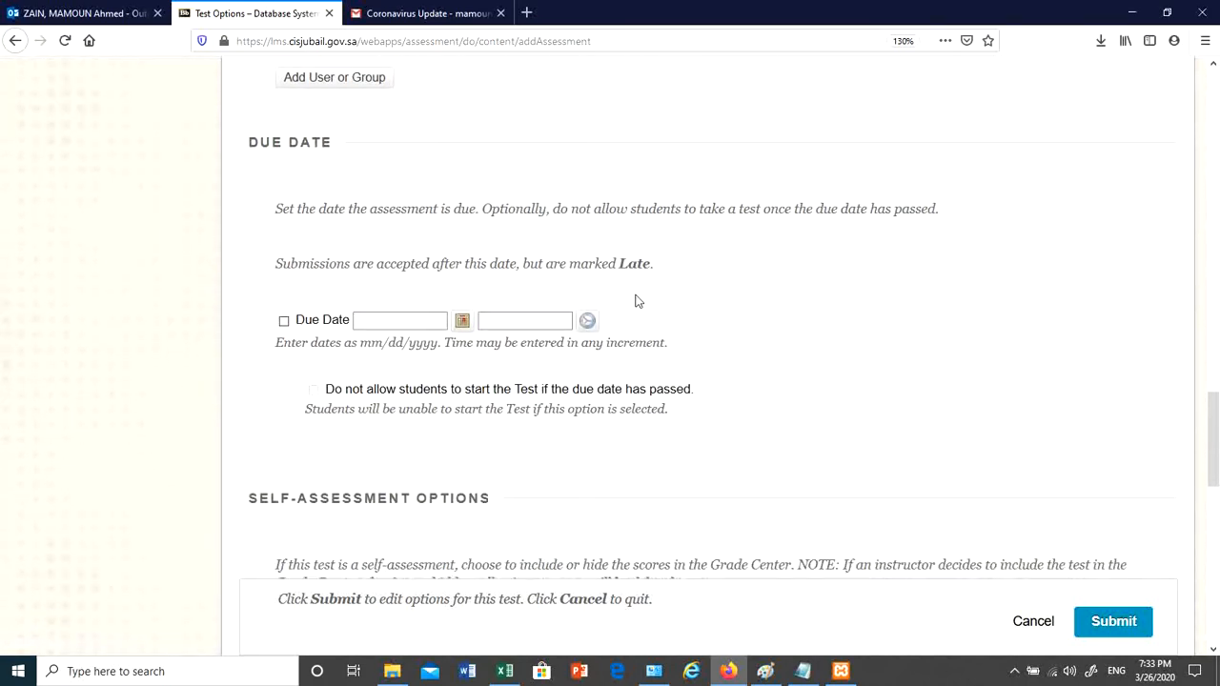
- Enable a due date of 03/27/2020 at 11:00 AM
click(284, 321)
click(462, 322)
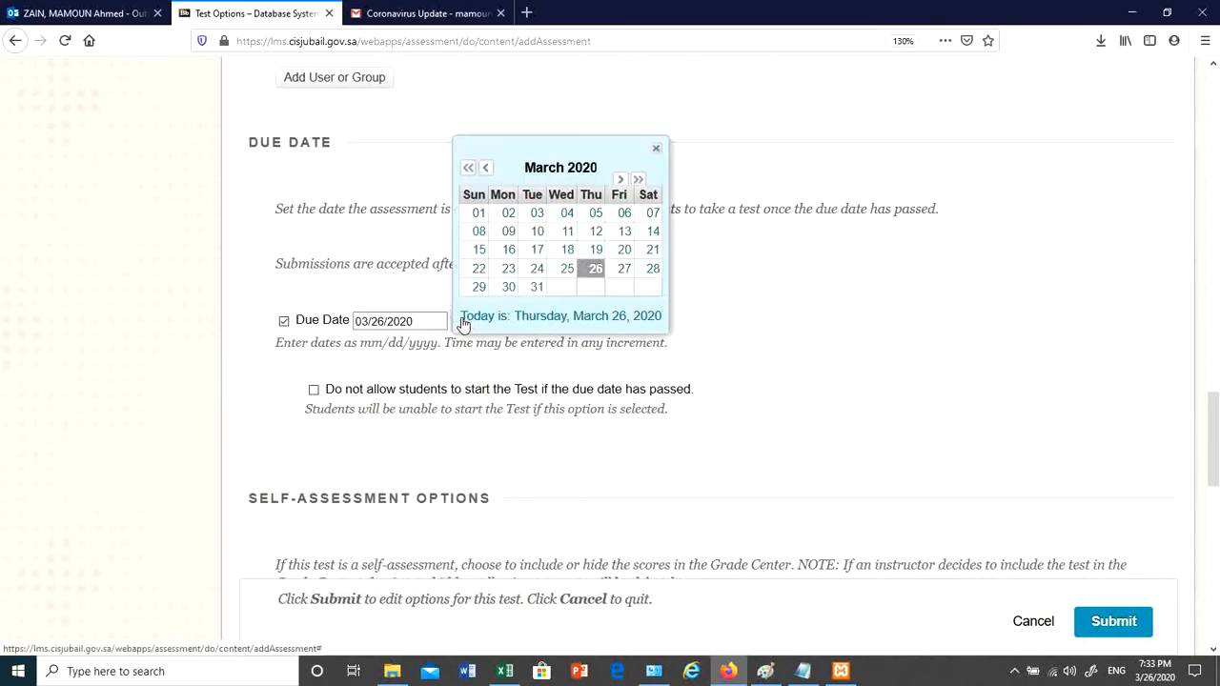
click(621, 269)
scroll(554, 171, up, 5)
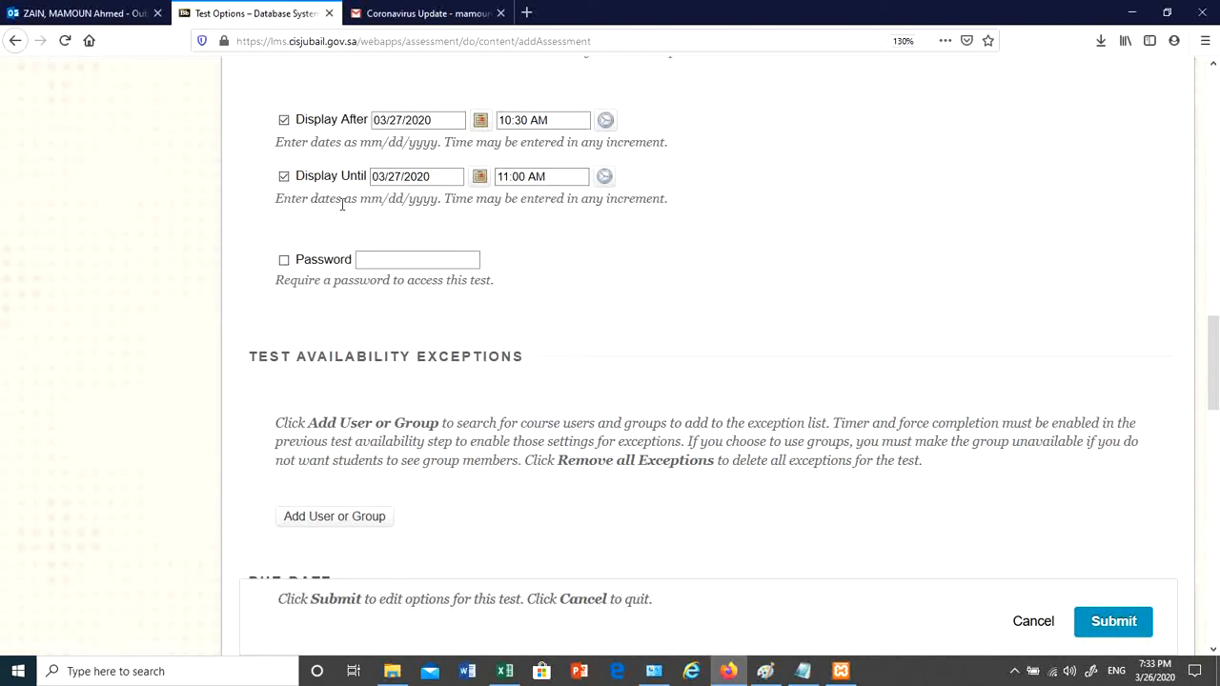
scroll(427, 317, down, 5)
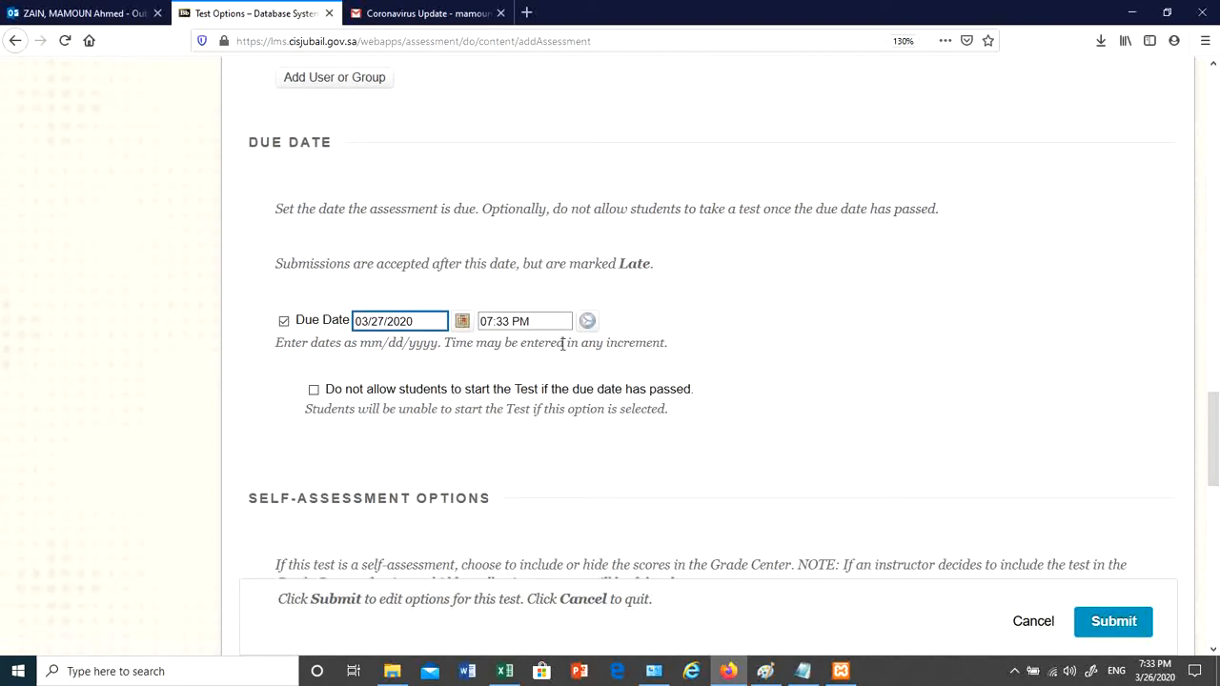
click(587, 321)
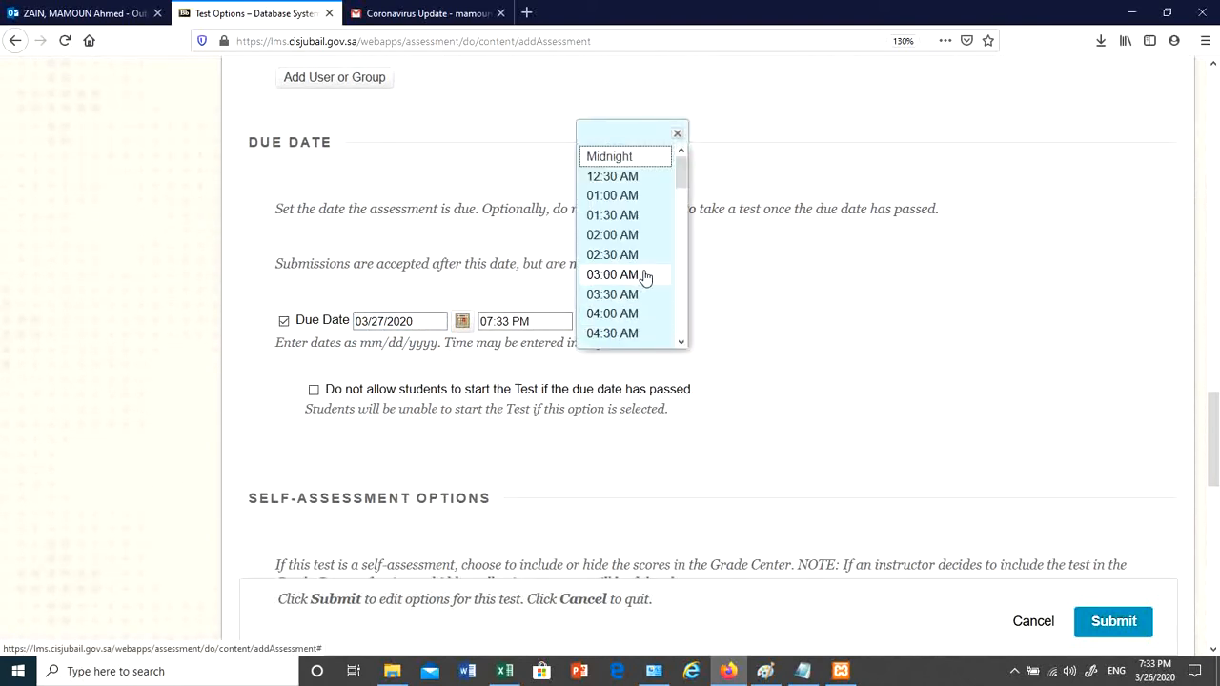
scroll(645, 276, down, 3)
scroll(646, 276, down, 5)
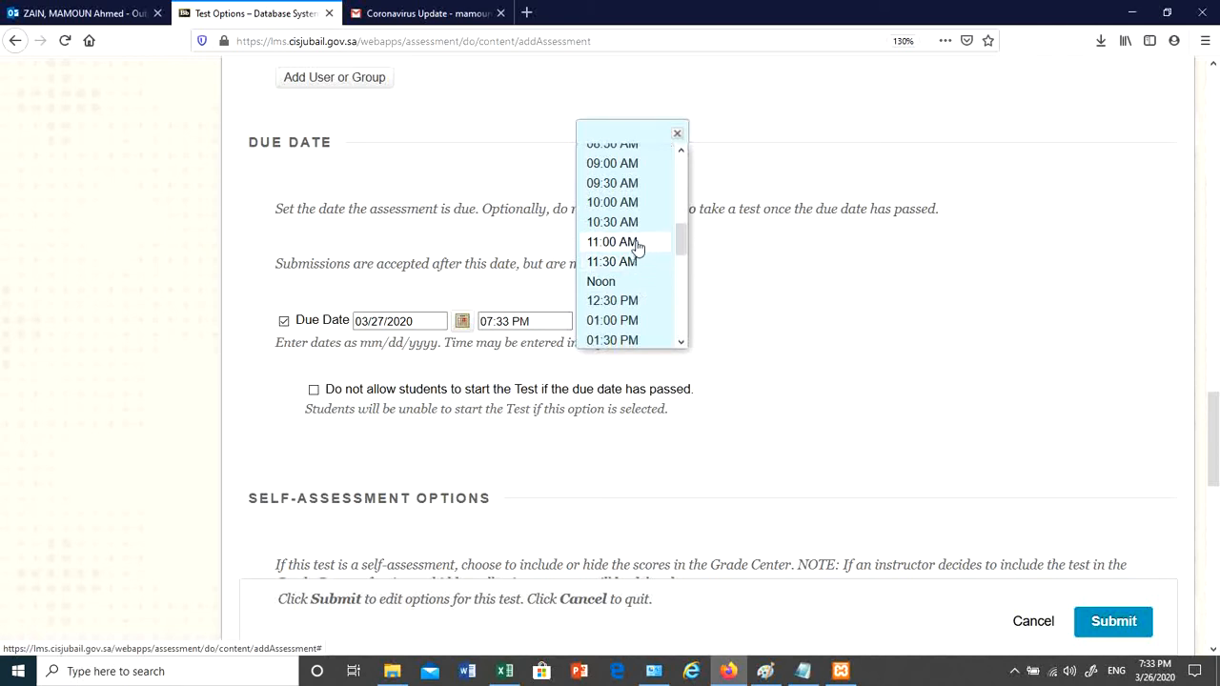
click(639, 239)
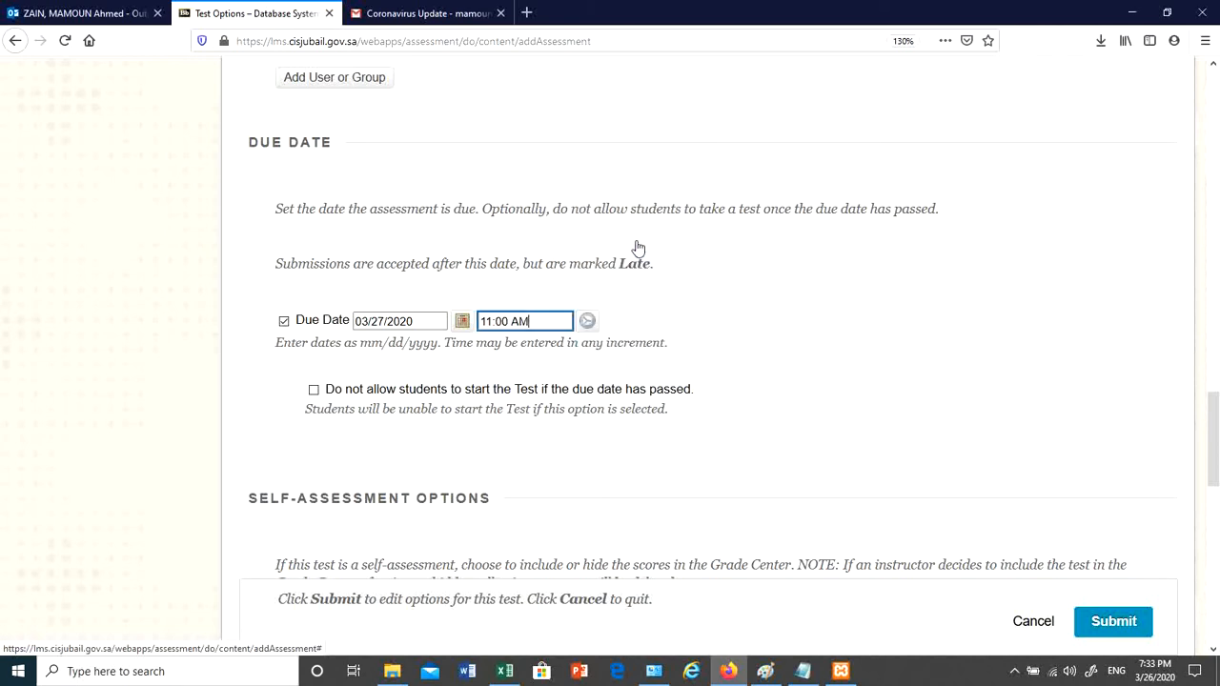
- Check 'Do not allow students to start the Test if the due date has passed'
click(316, 392)
click(689, 390)
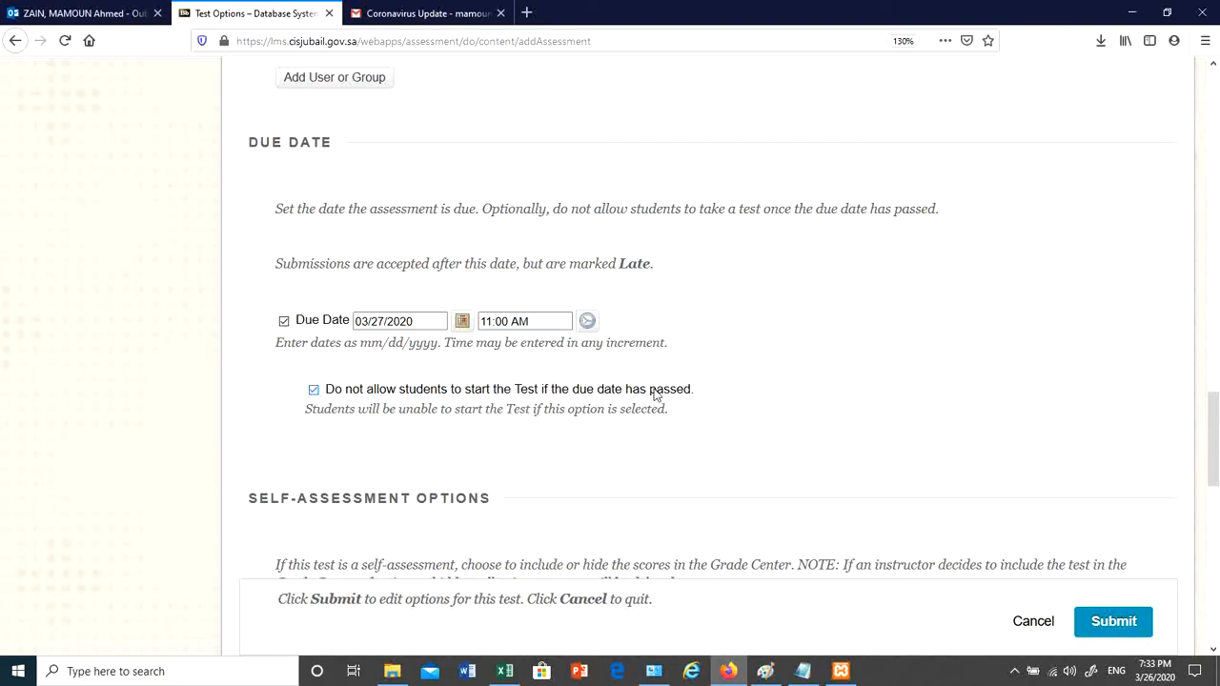
click(656, 390)
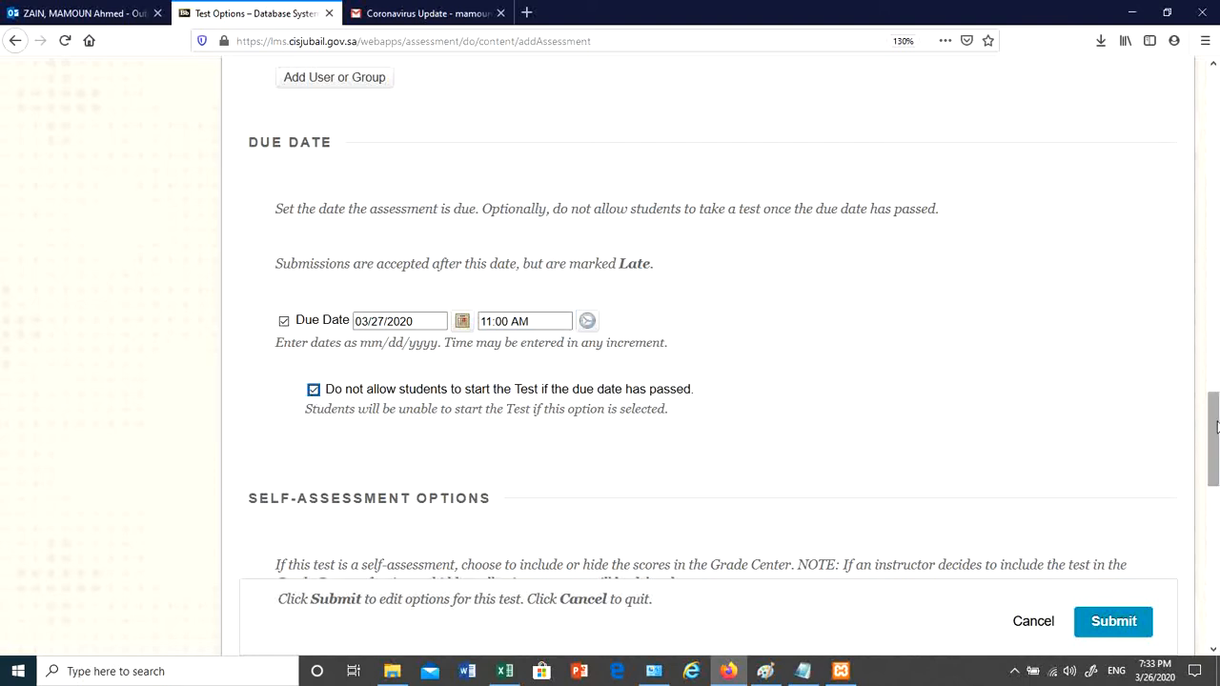
drag(1216, 430, 1216, 498)
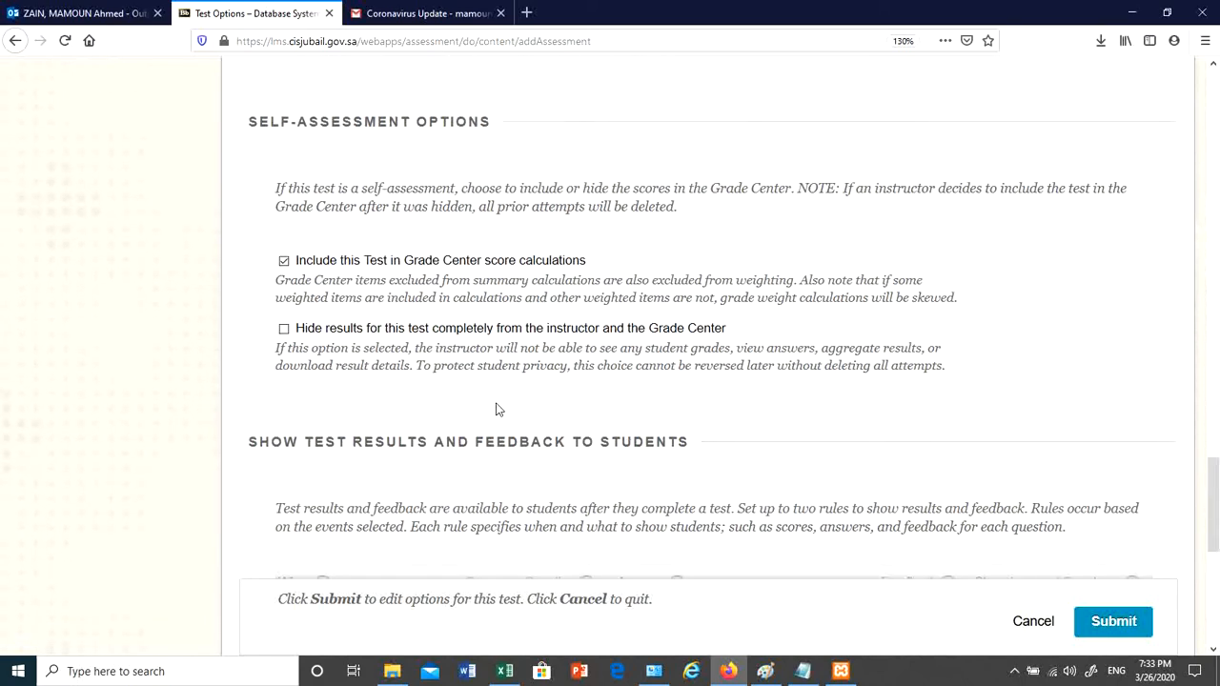
- For After Submission, check All Answers, Correct, Submitted, Feedback and Show Incorrect Questions
scroll(495, 409, down, 3)
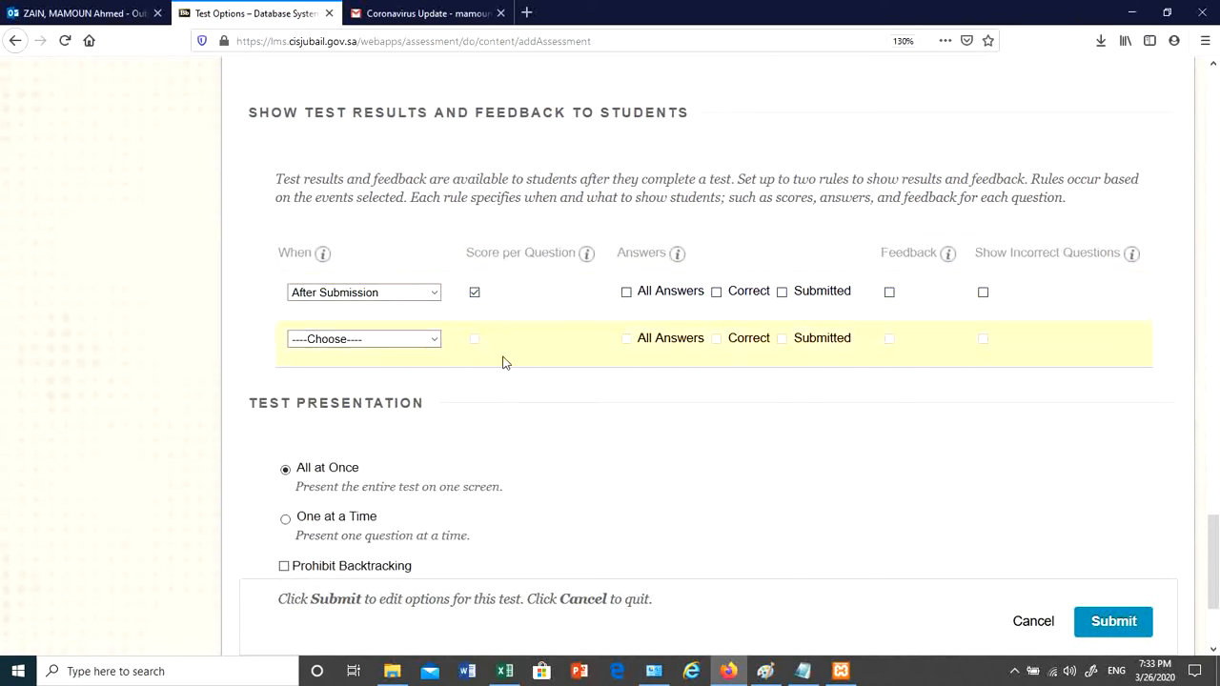
click(626, 292)
click(716, 291)
click(781, 293)
click(890, 295)
click(983, 293)
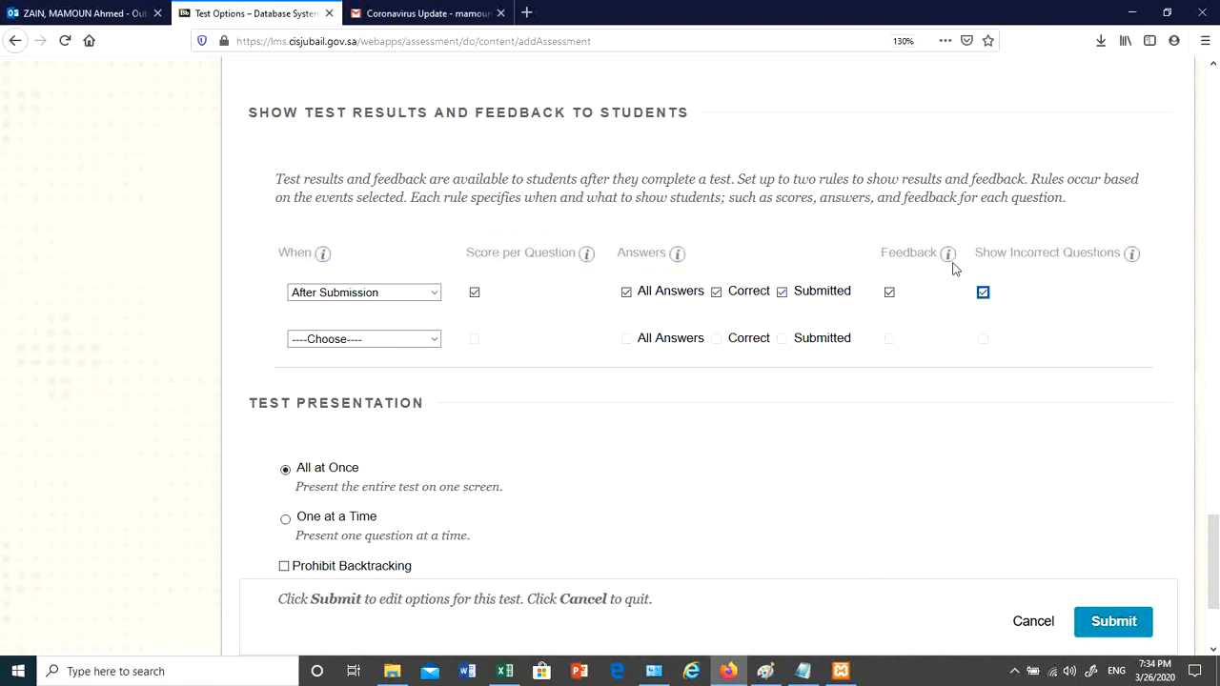
scroll(479, 316, down, 2)
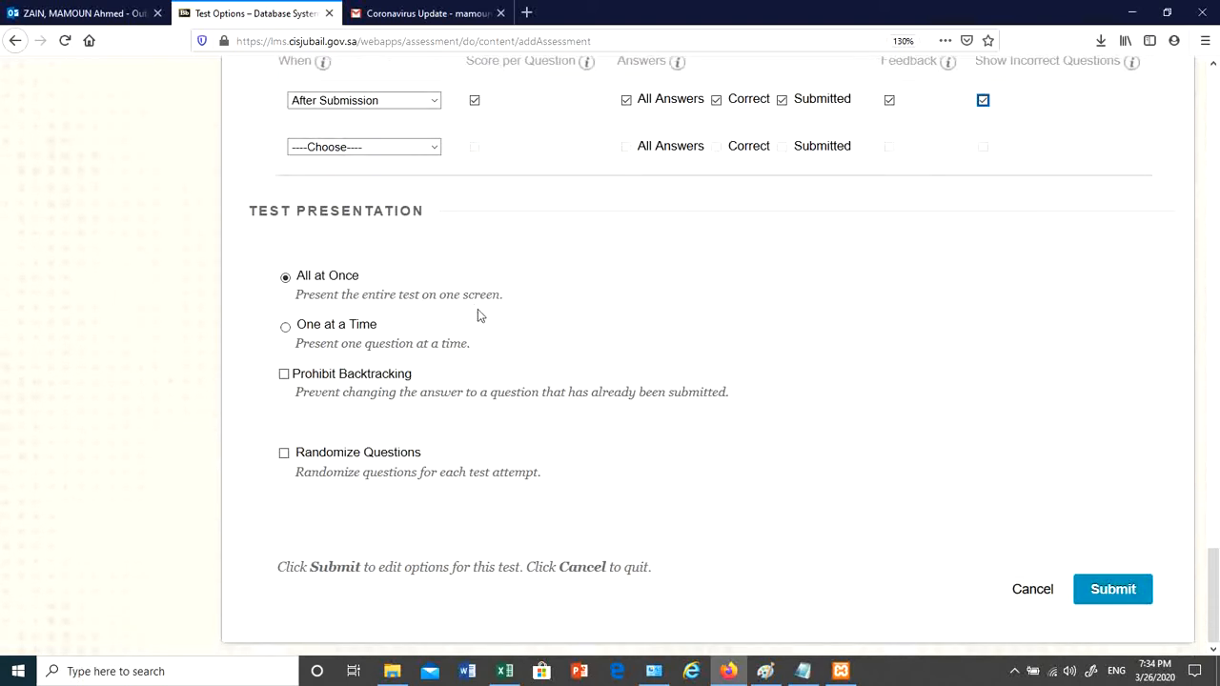
- Choose One at a Time presentation with Randomize Questions checked and Prohibit Backtracking left off
click(286, 328)
click(286, 279)
click(337, 285)
click(353, 311)
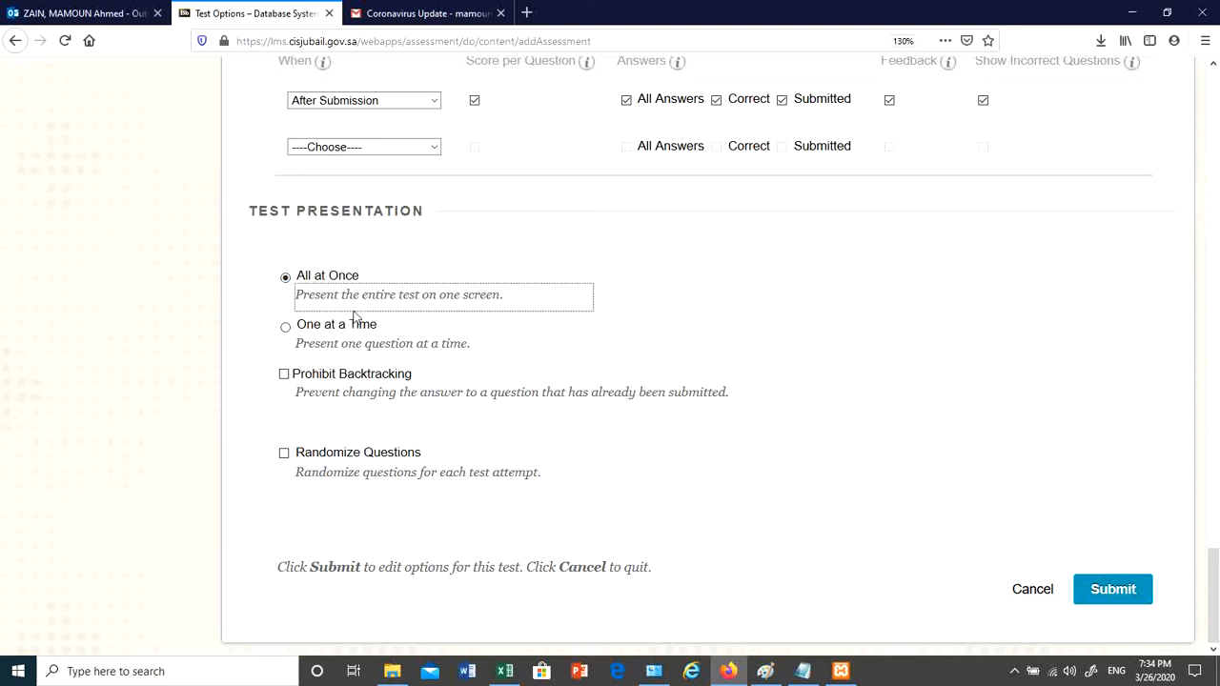
click(383, 263)
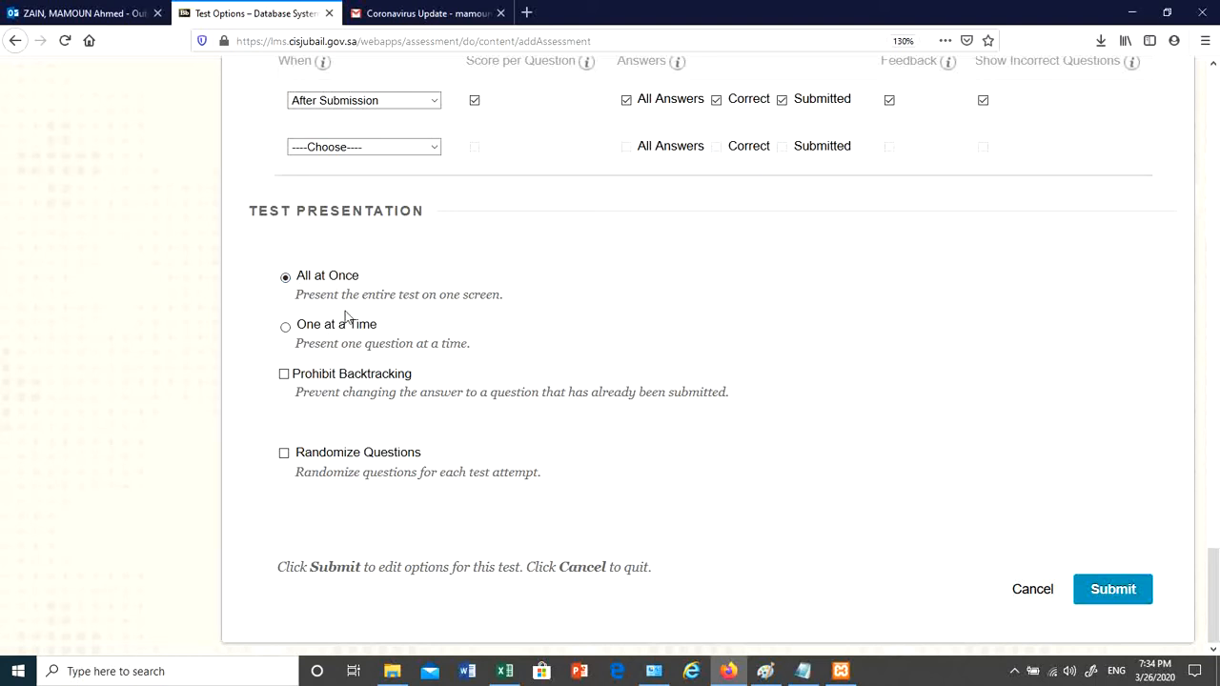
click(286, 328)
click(256, 307)
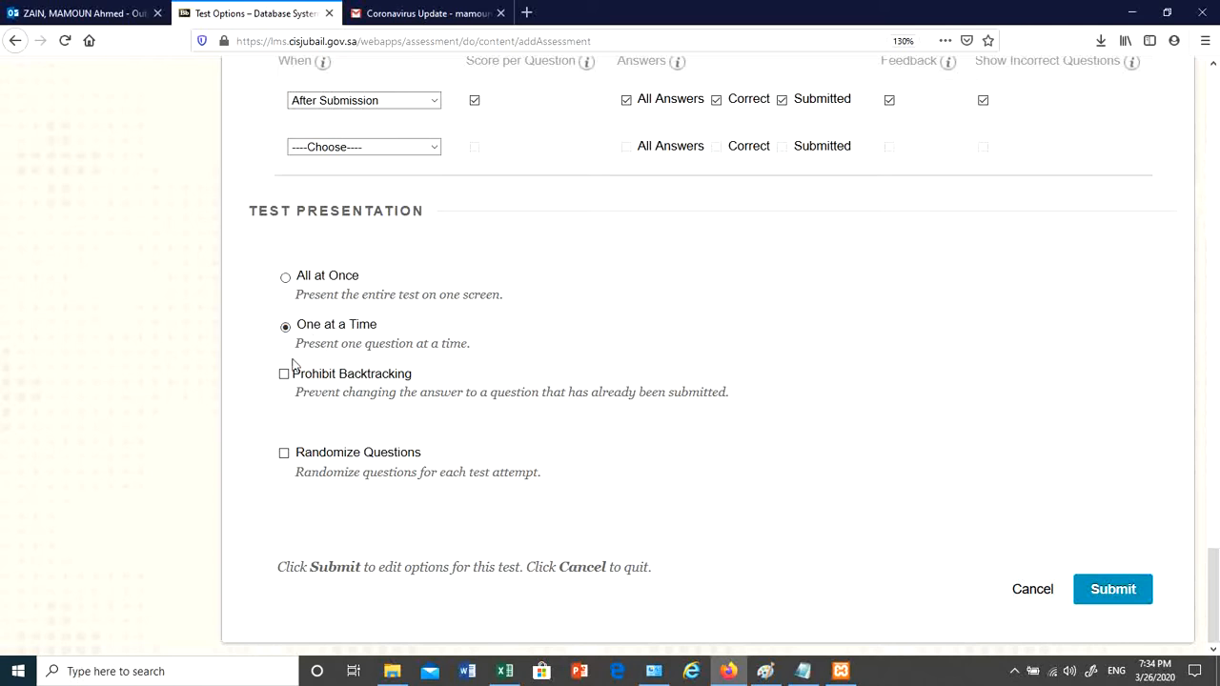
click(284, 454)
click(284, 376)
click(466, 373)
- Submit the test options and point out Quiz2's availability date of Mar 27, 2020, 10:30 AM
click(1122, 592)
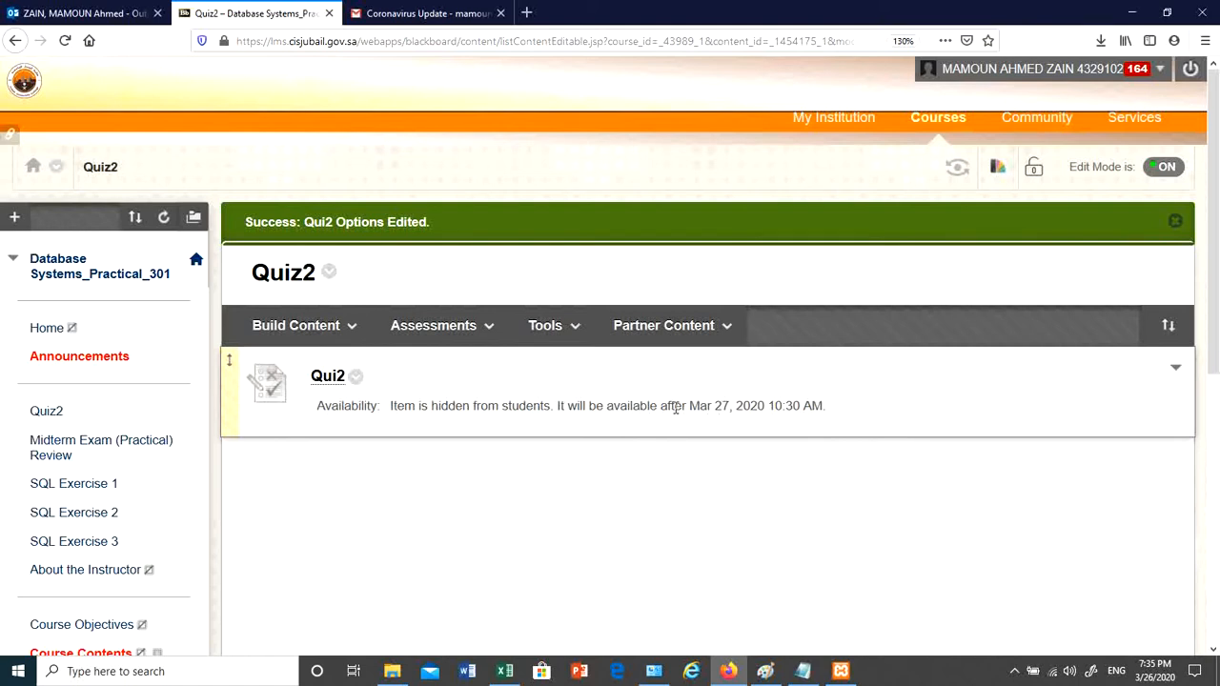
drag(674, 406, 834, 414)
click(839, 414)
triple_click(395, 408)
click(596, 426)
drag(829, 409, 812, 411)
click(661, 460)
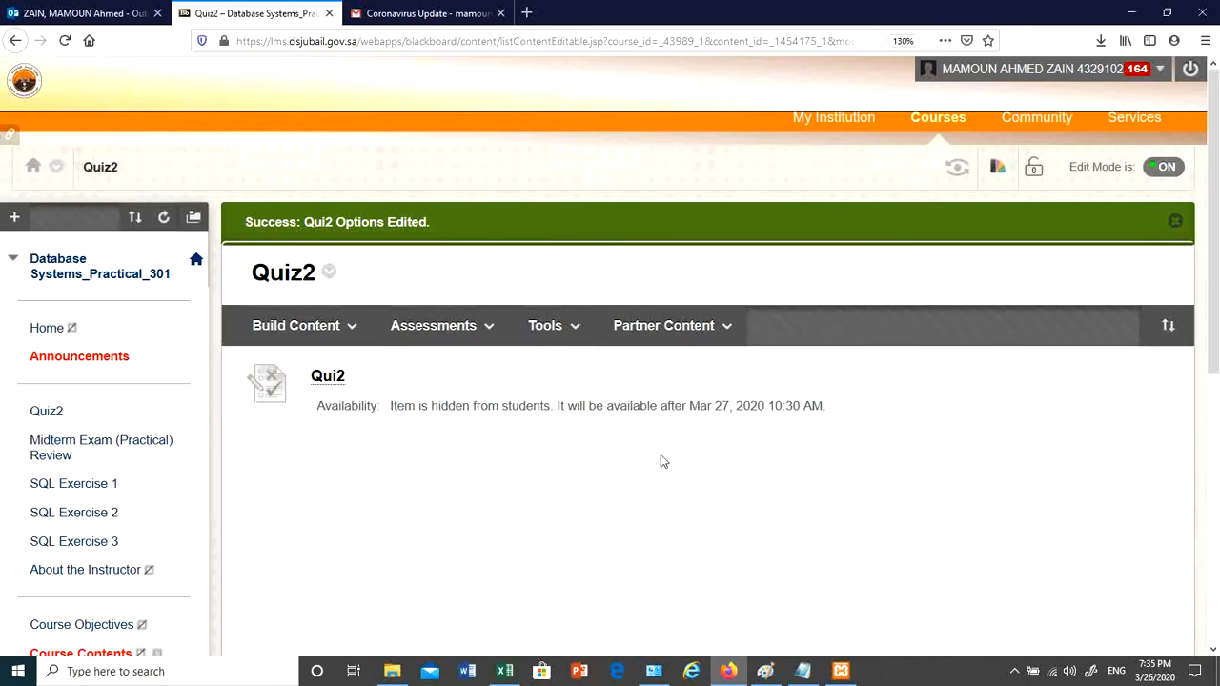
- Review Quiz2's three 1-point questions in Edit the Test, then return to the content page
click(354, 377)
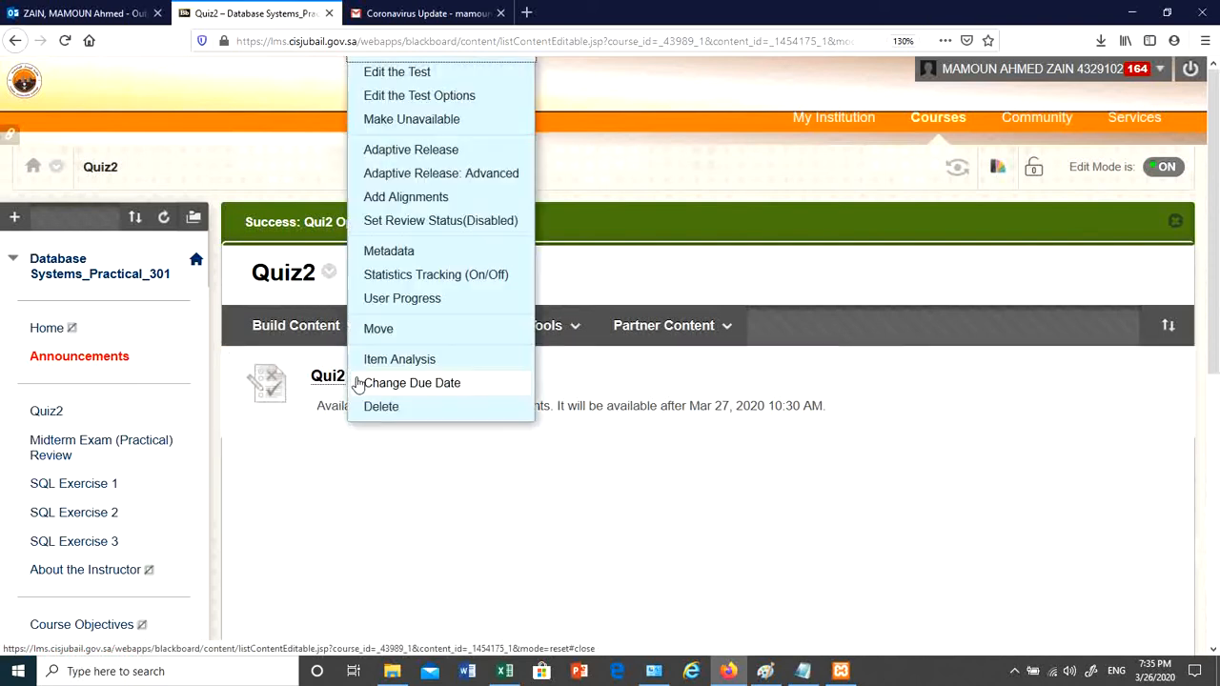
click(353, 377)
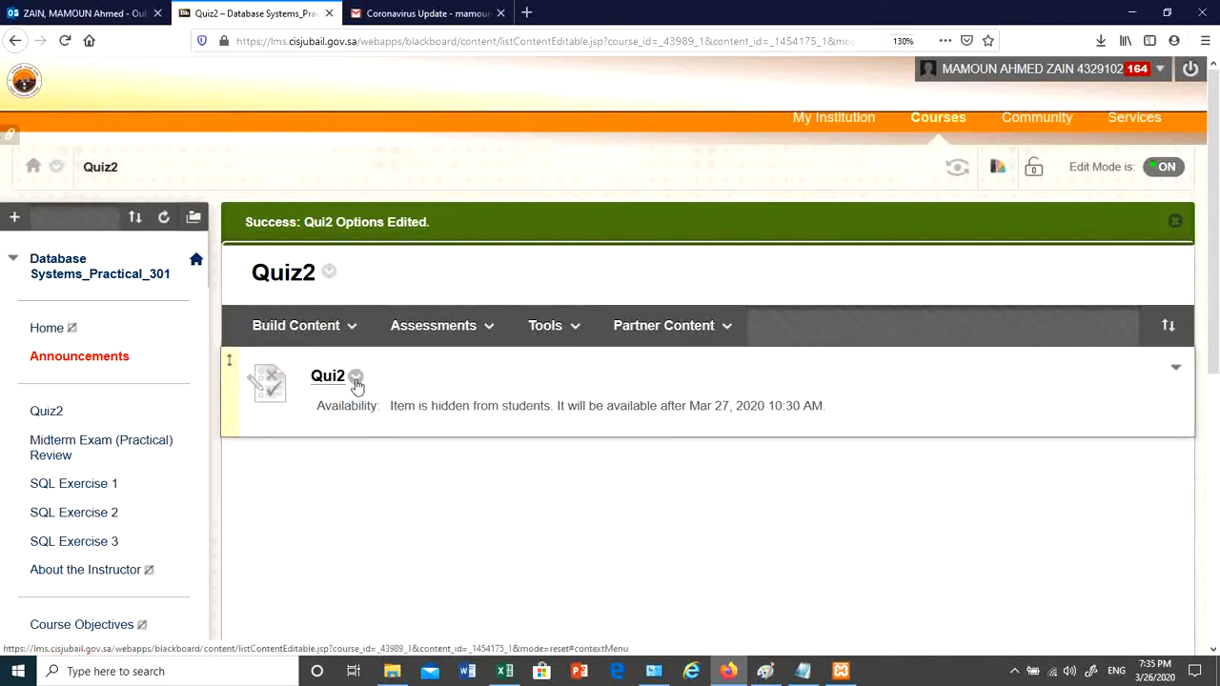
click(362, 373)
click(366, 74)
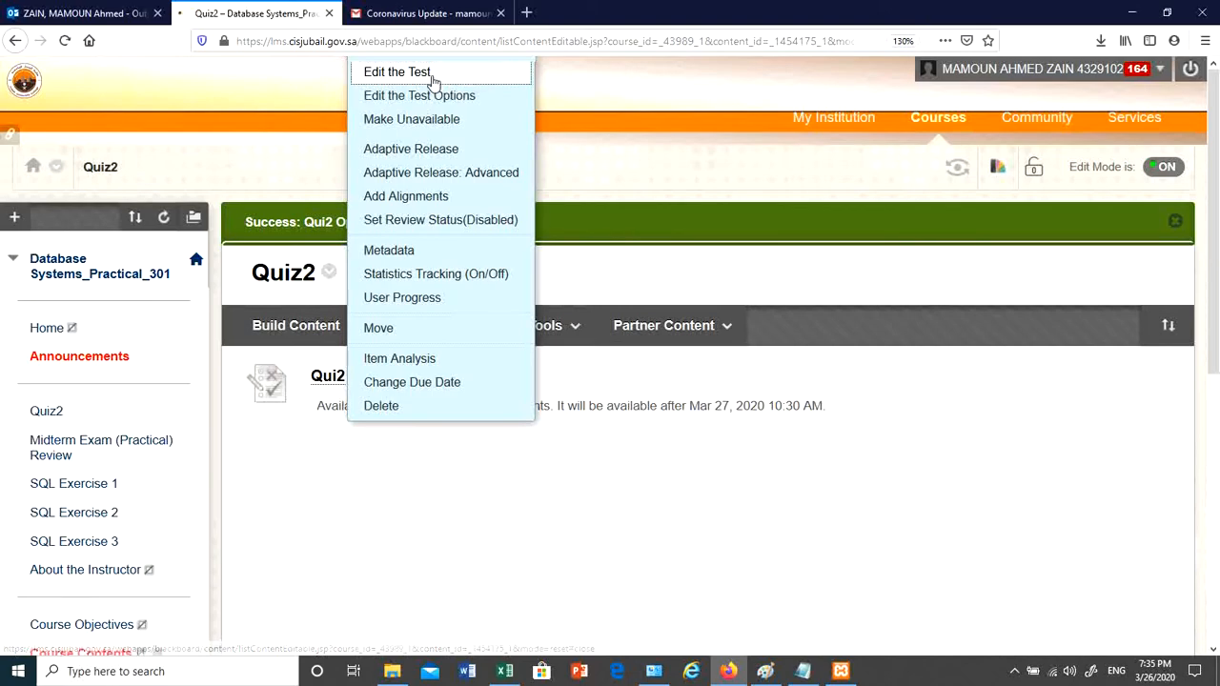
scroll(623, 439, down, 10)
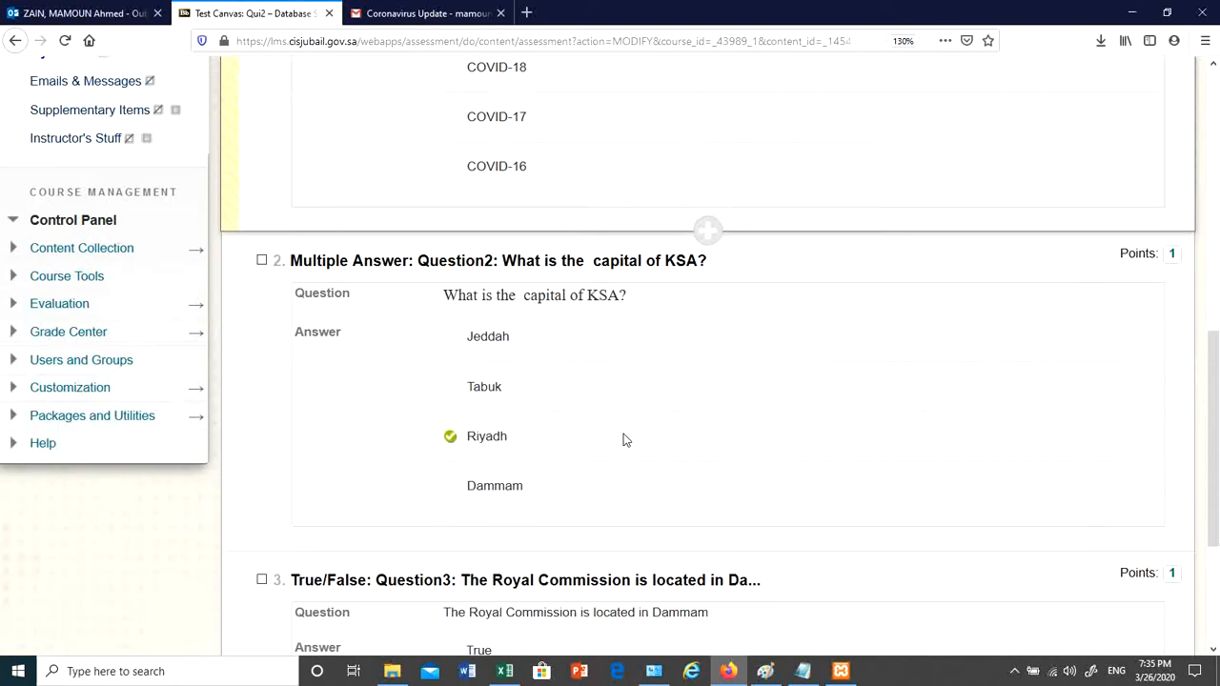
scroll(624, 442, up, 10)
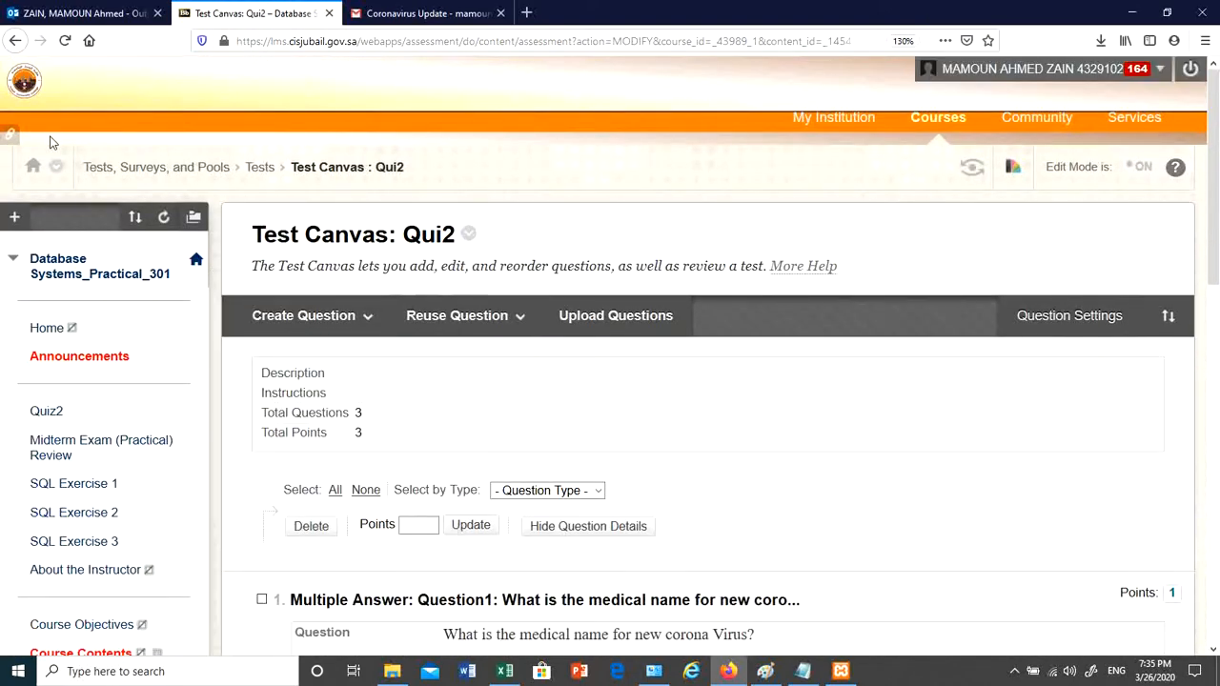
click(15, 40)
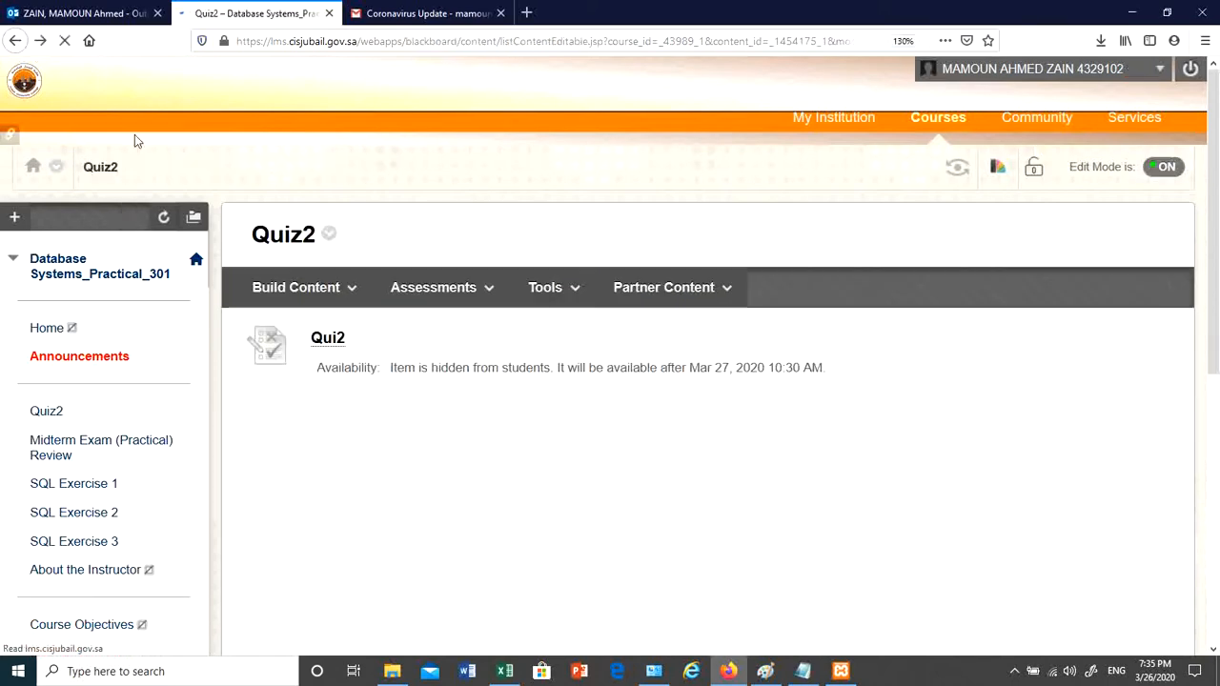
click(296, 287)
click(368, 339)
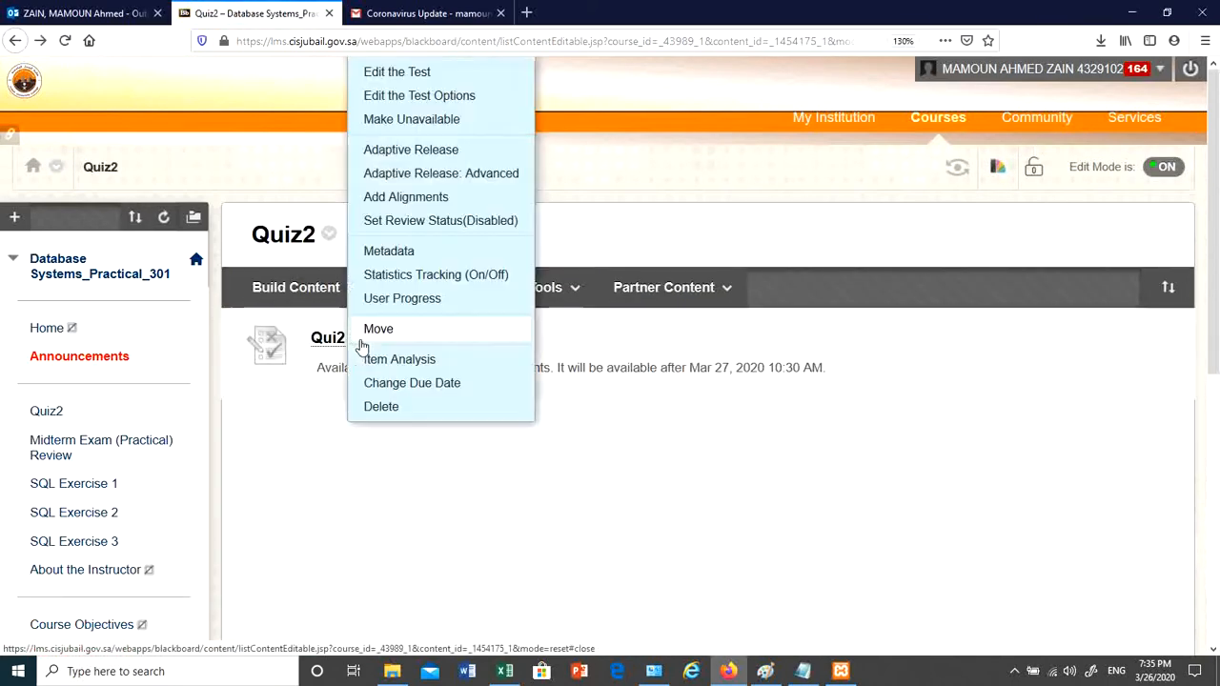
click(440, 95)
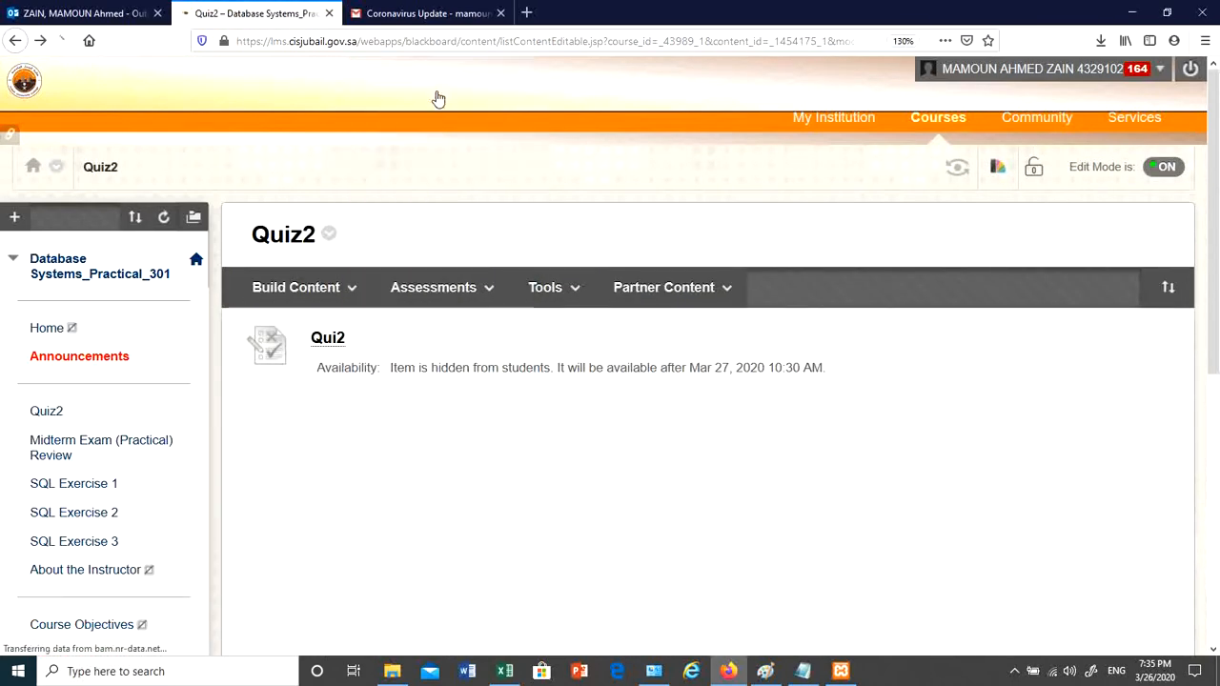
scroll(687, 477, down, 5)
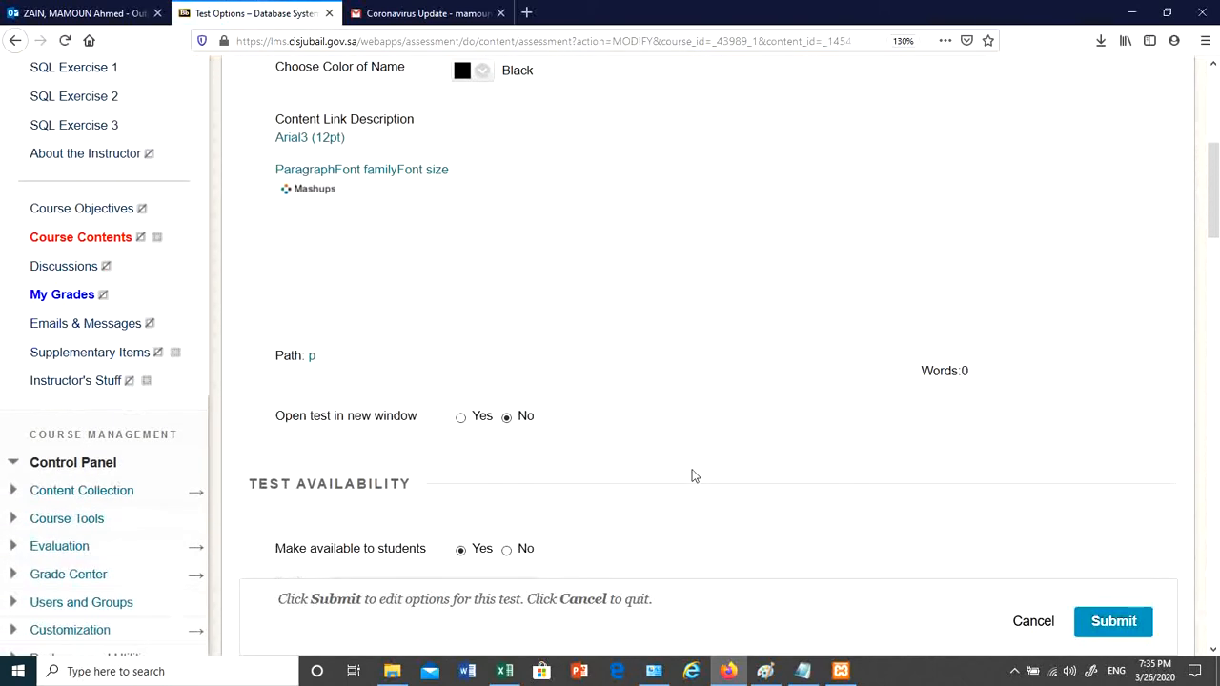
scroll(582, 381, down, 4)
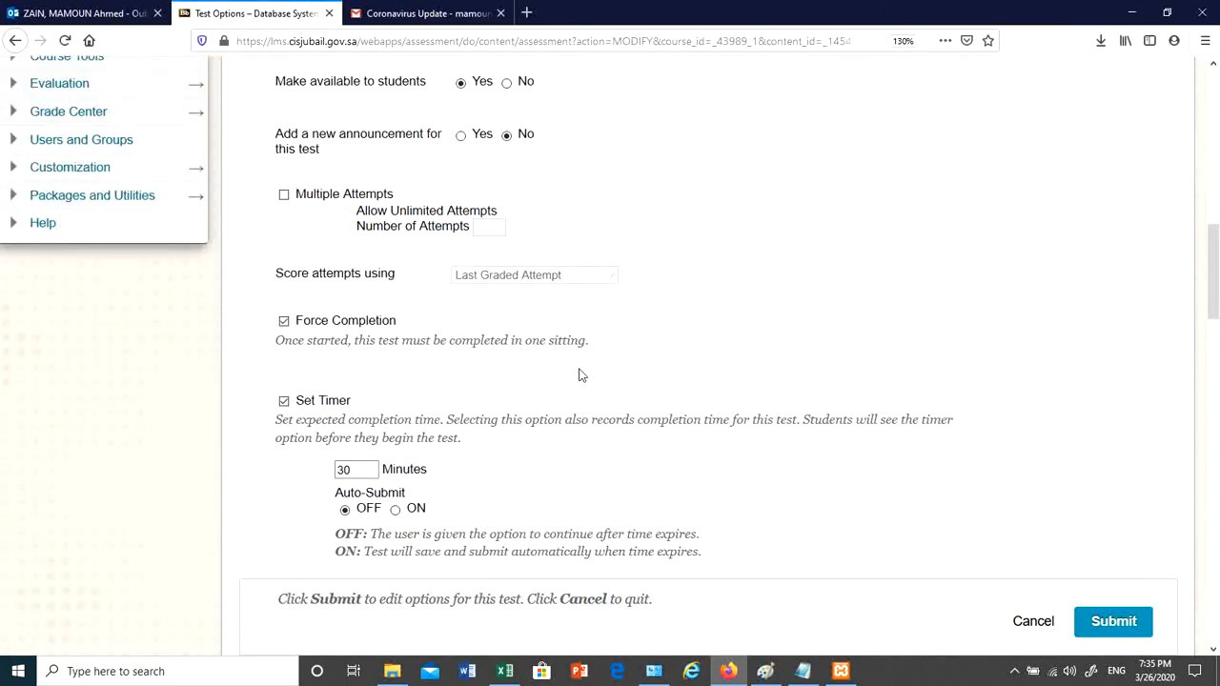
scroll(386, 286, down, 2)
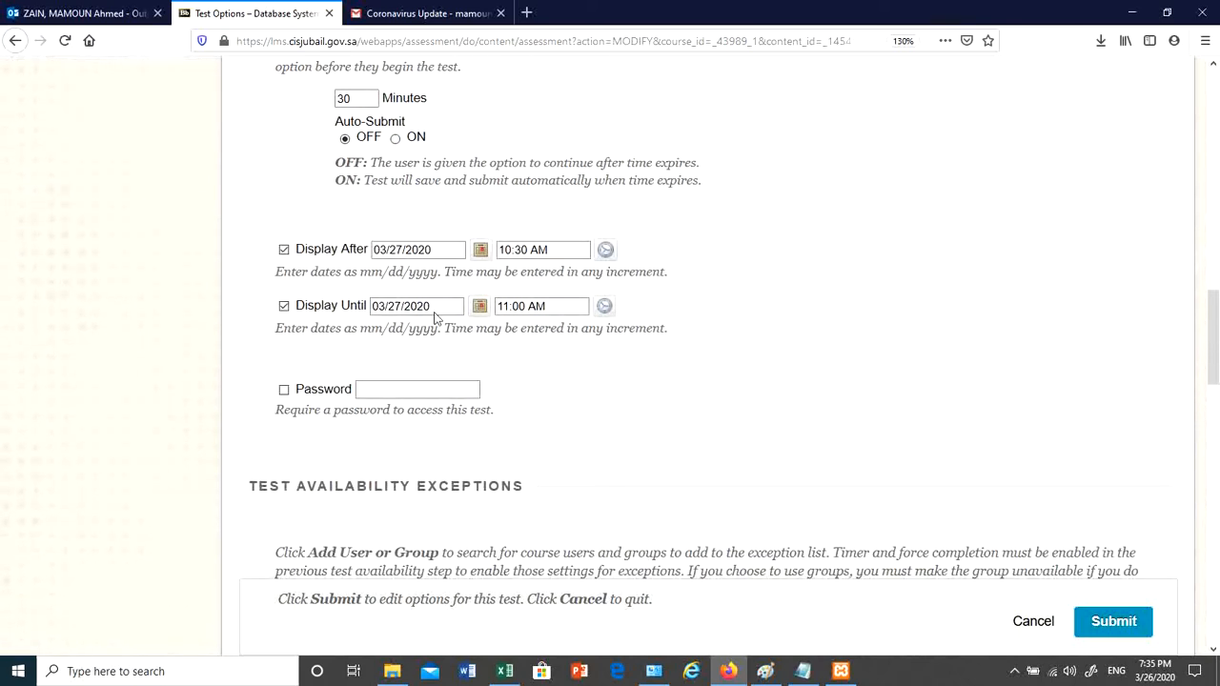
scroll(393, 267, up, 1)
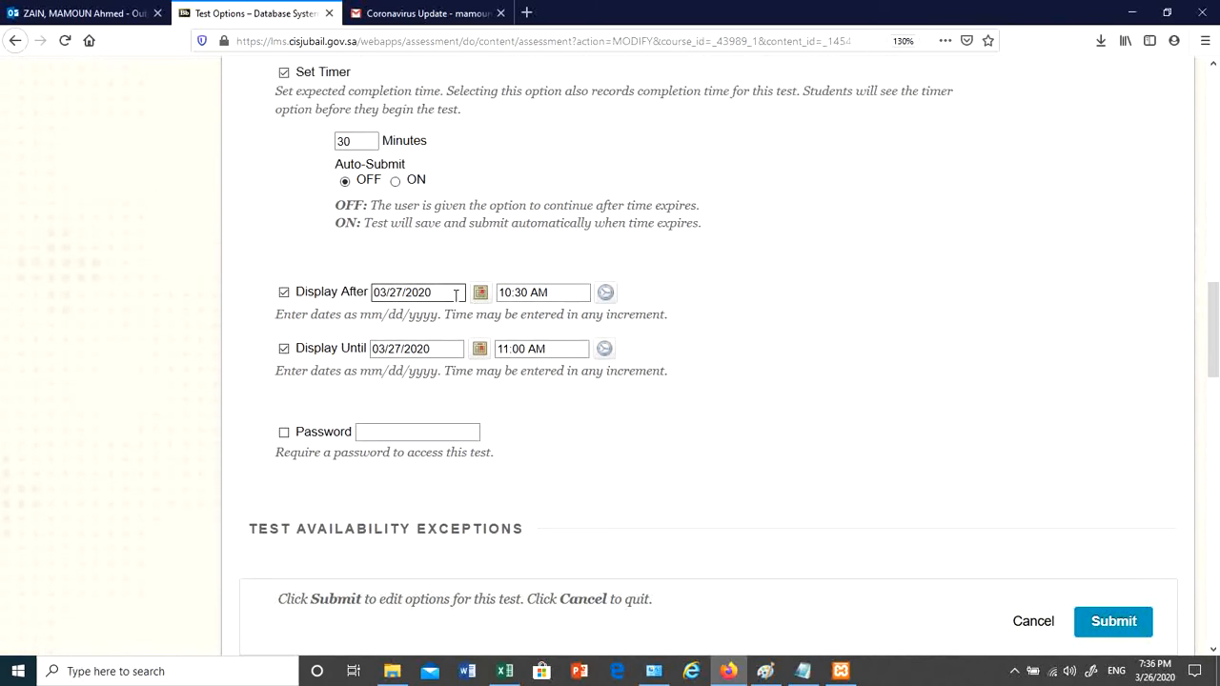
scroll(582, 422, down, 6)
scroll(496, 338, up, 18)
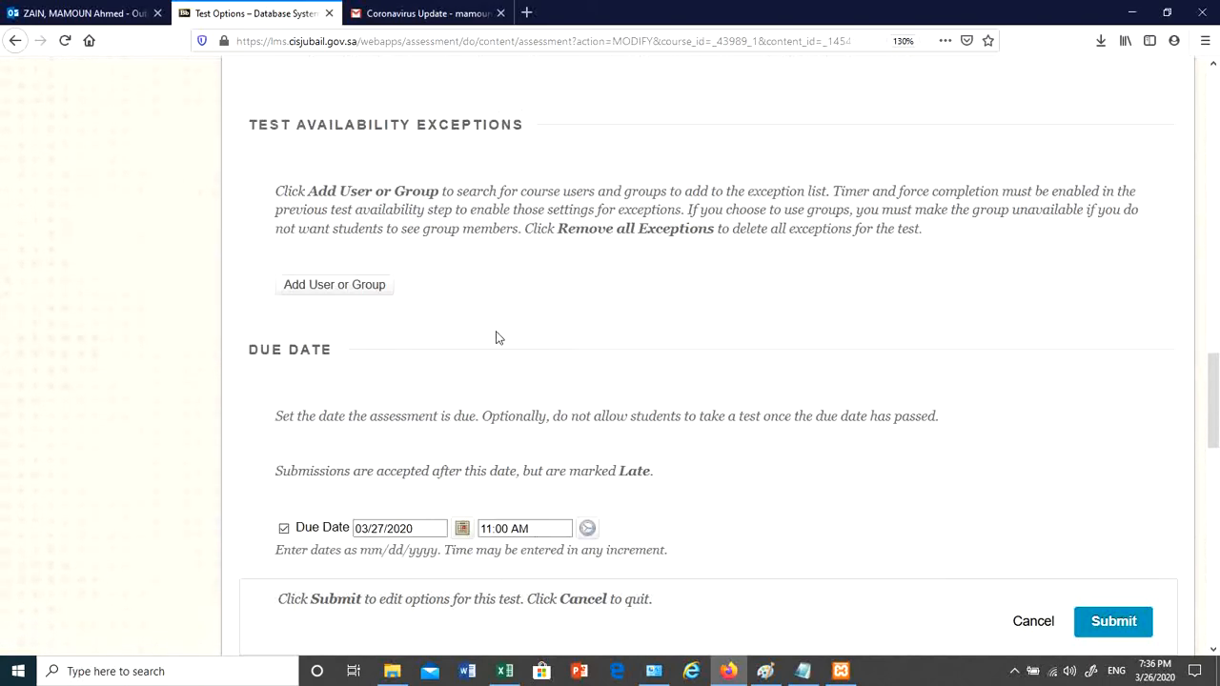
scroll(493, 325, up, 4)
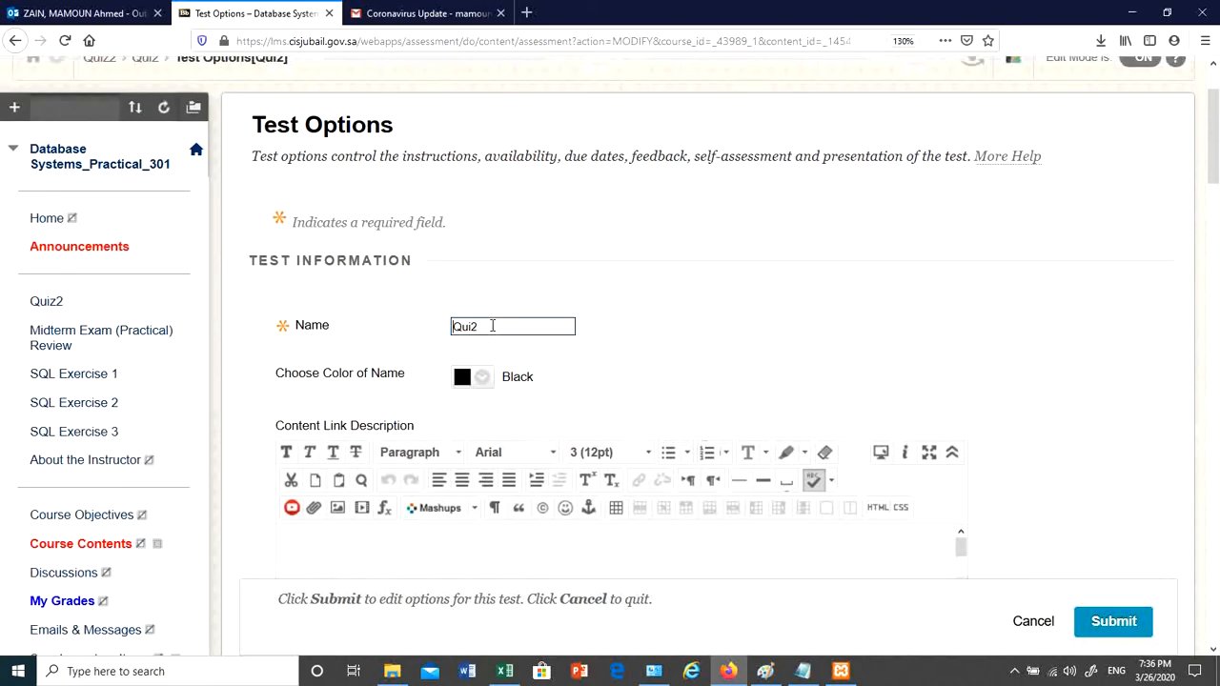
click(15, 40)
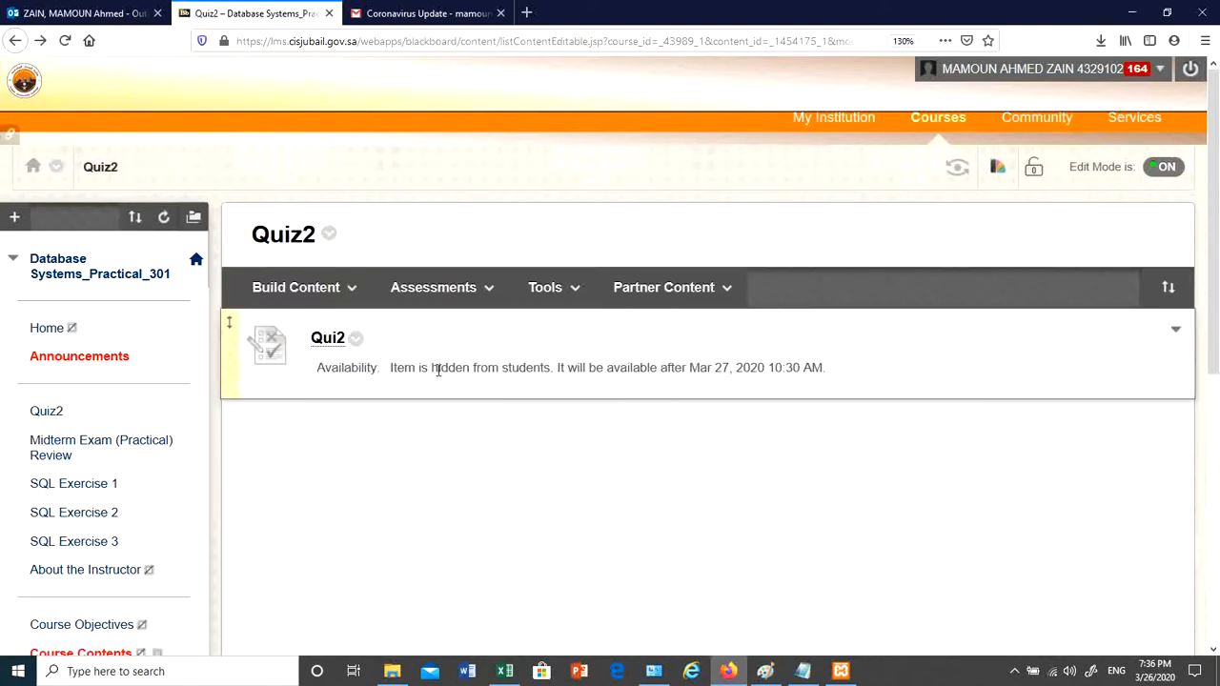
- Open Quiz2 and begin the preview, showing Question 1 of 3 about KSA's capital
click(329, 339)
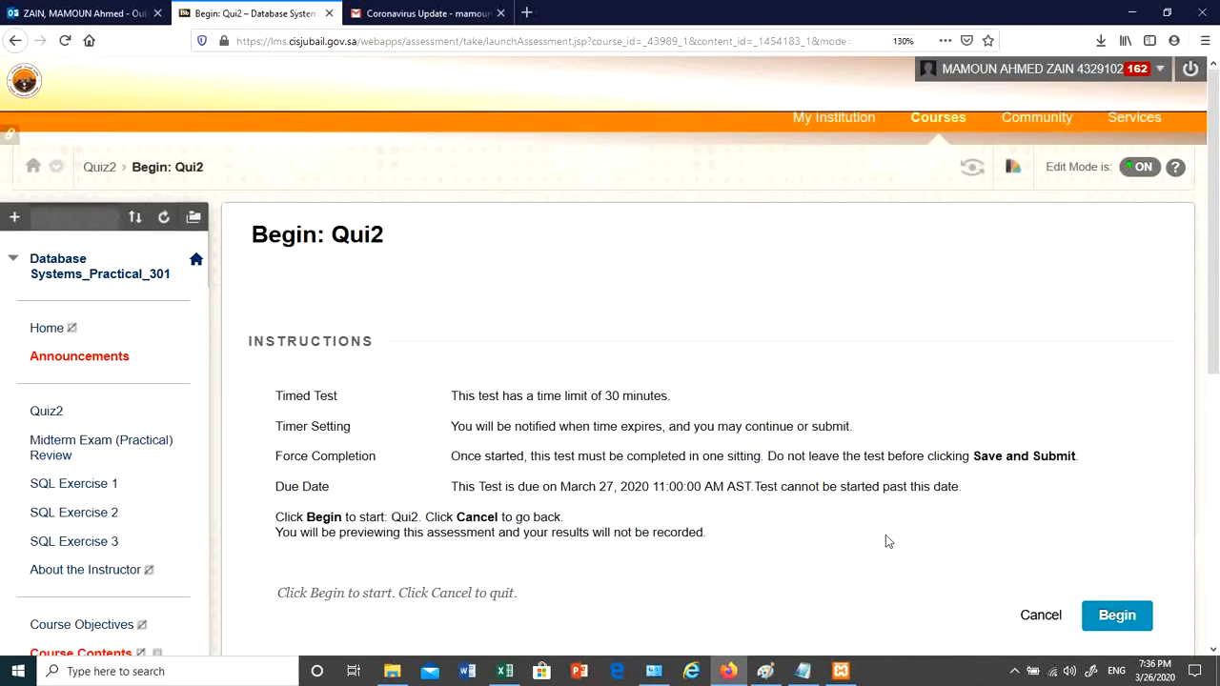
scroll(839, 498, down, 3)
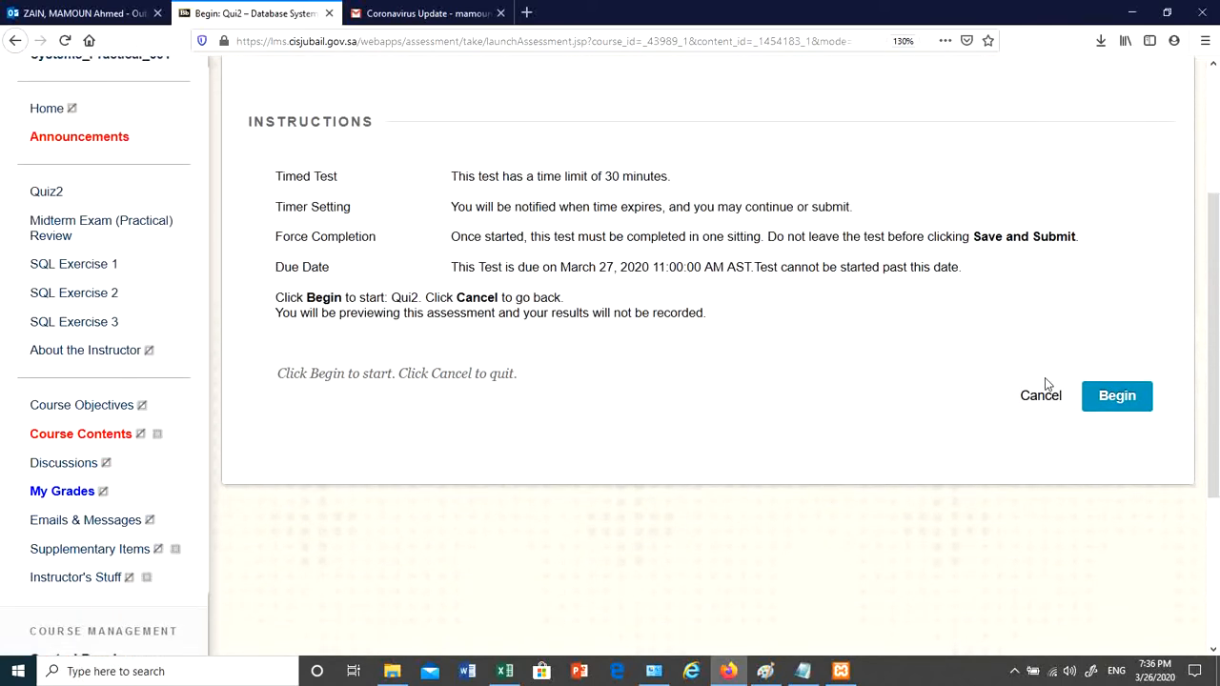
click(1106, 402)
scroll(678, 460, down, 4)
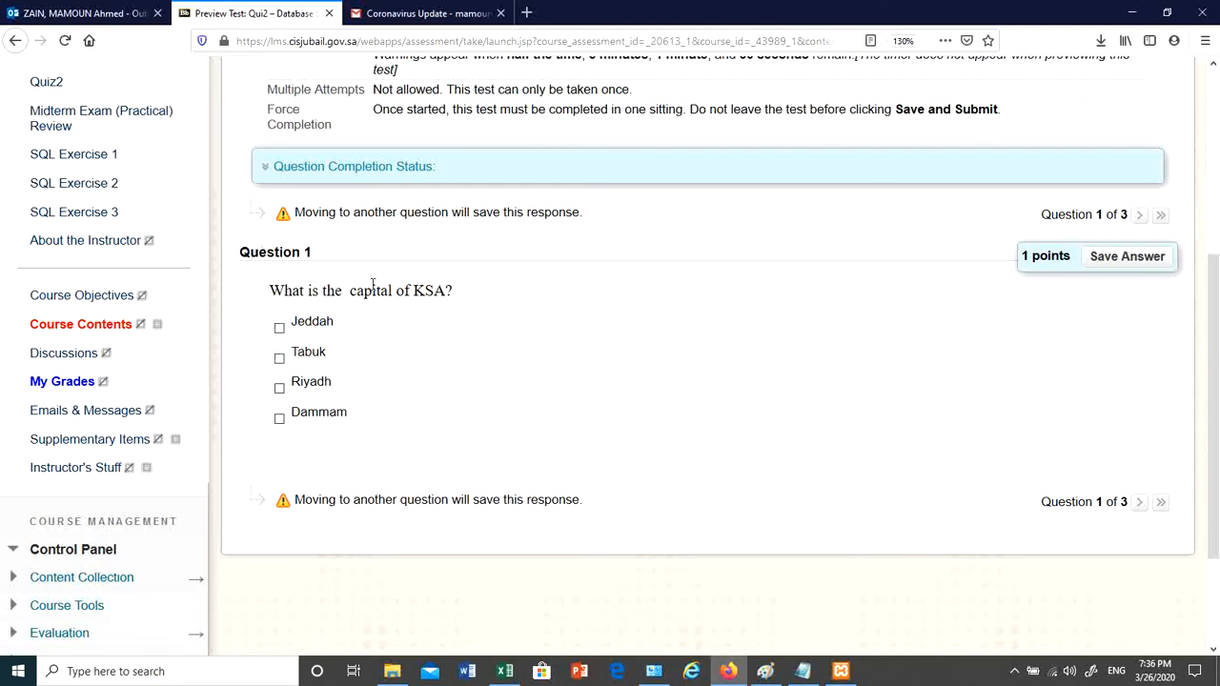
- Answer Riyadh for question 1 and COVID-19 for question 2 of the Quiz2 preview
click(279, 389)
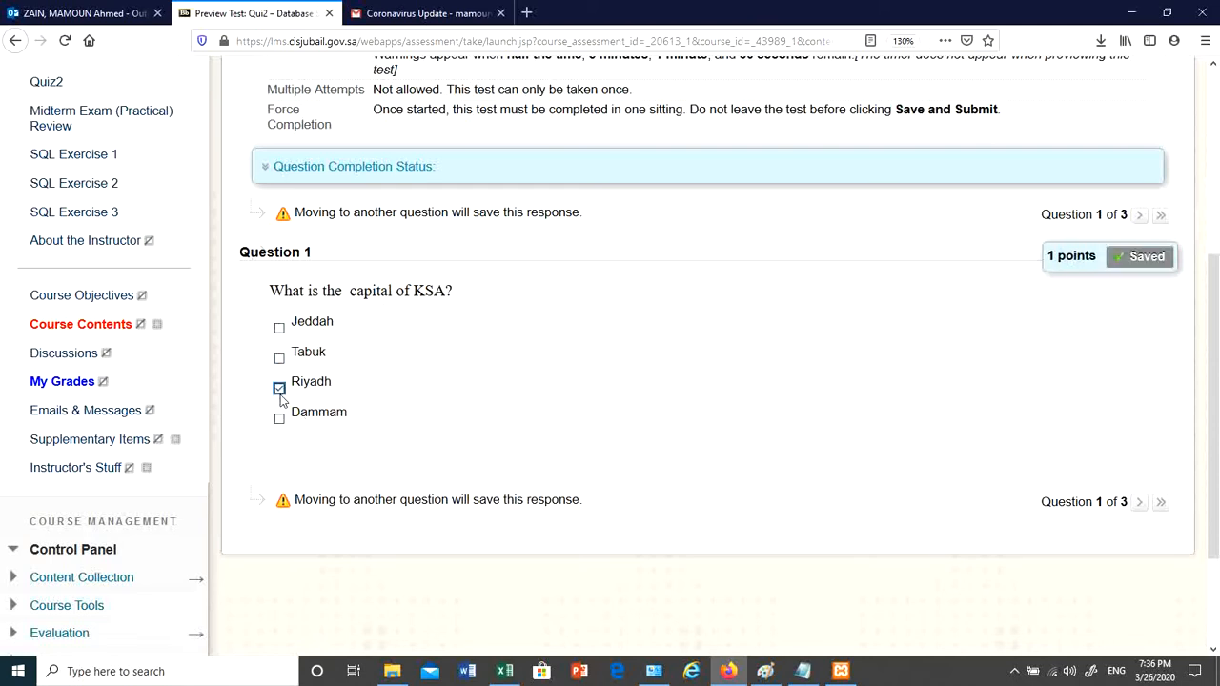
click(1140, 505)
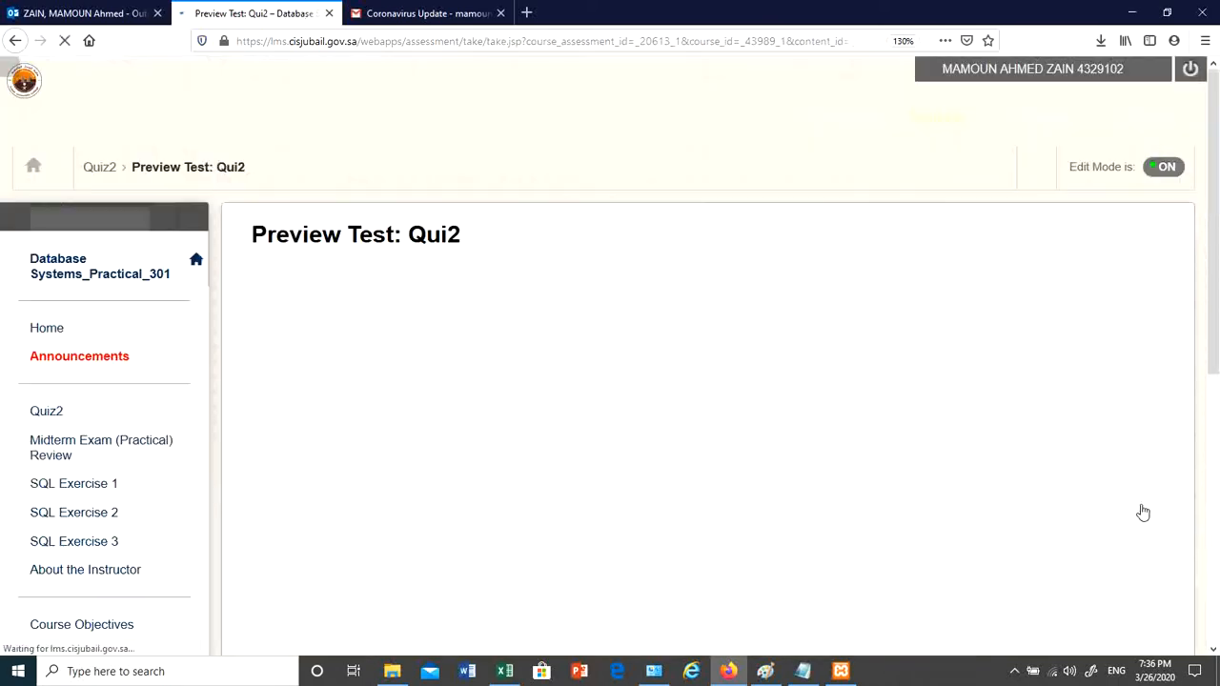
scroll(696, 416, down, 4)
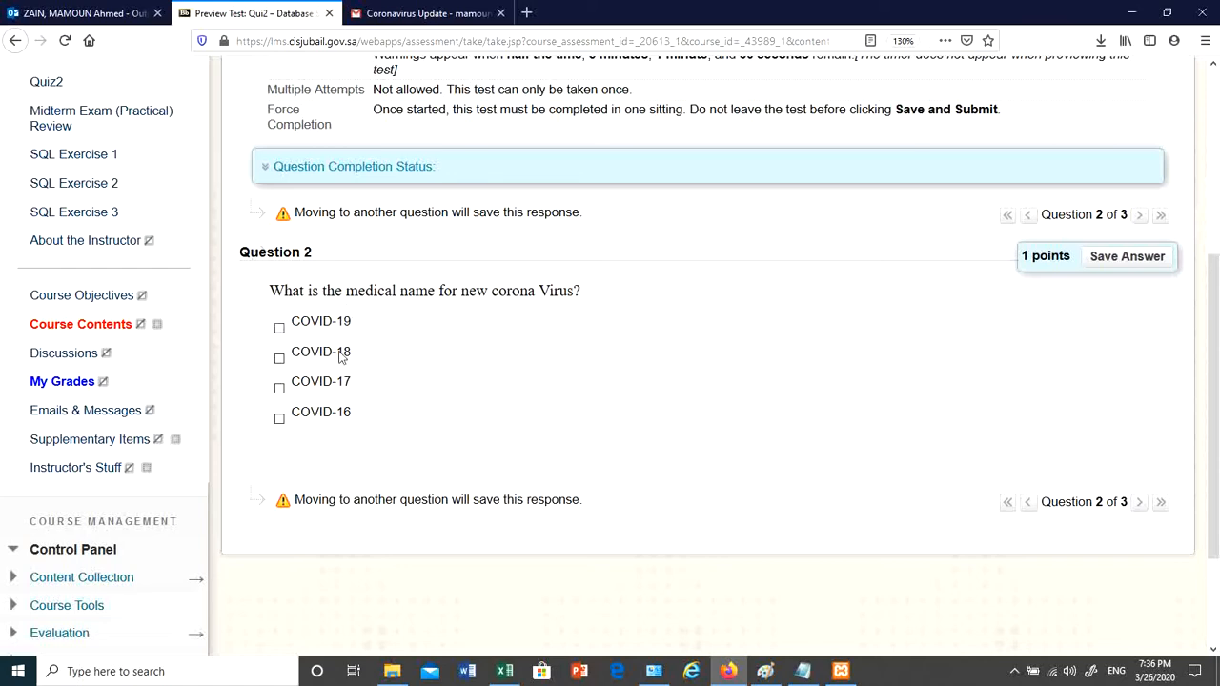
click(279, 329)
click(1140, 502)
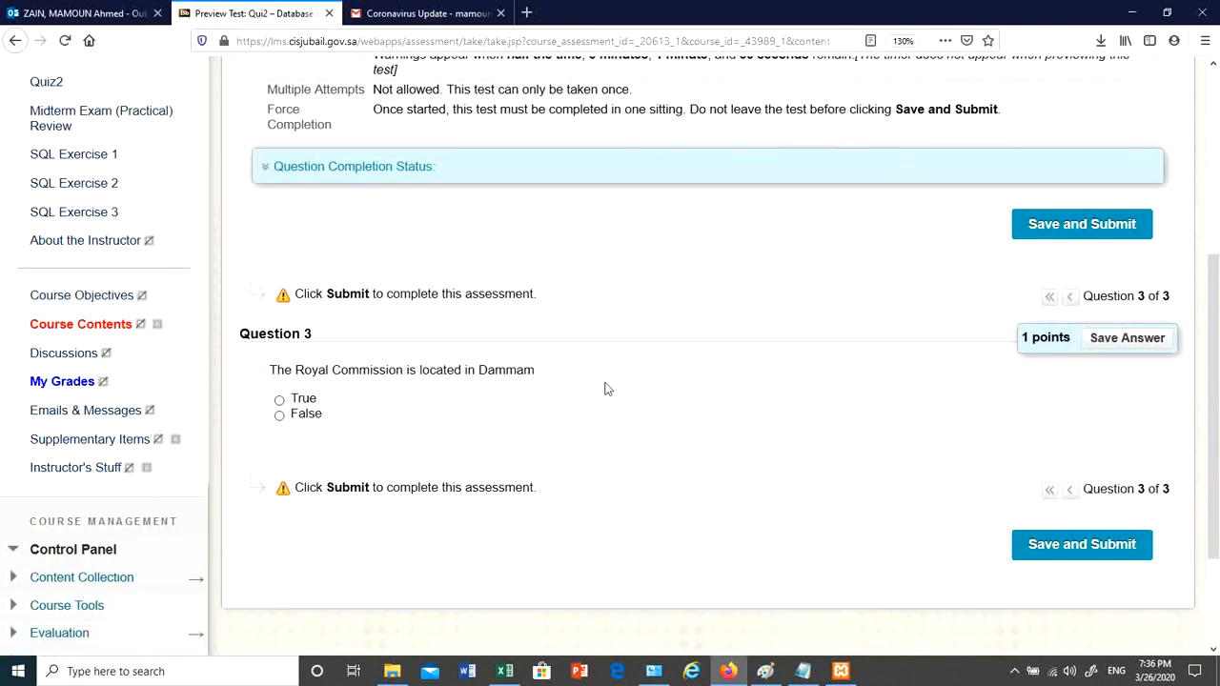
- Answer False to the Royal Commission statement, then save, submit and confirm the attempt
drag(295, 368, 479, 379)
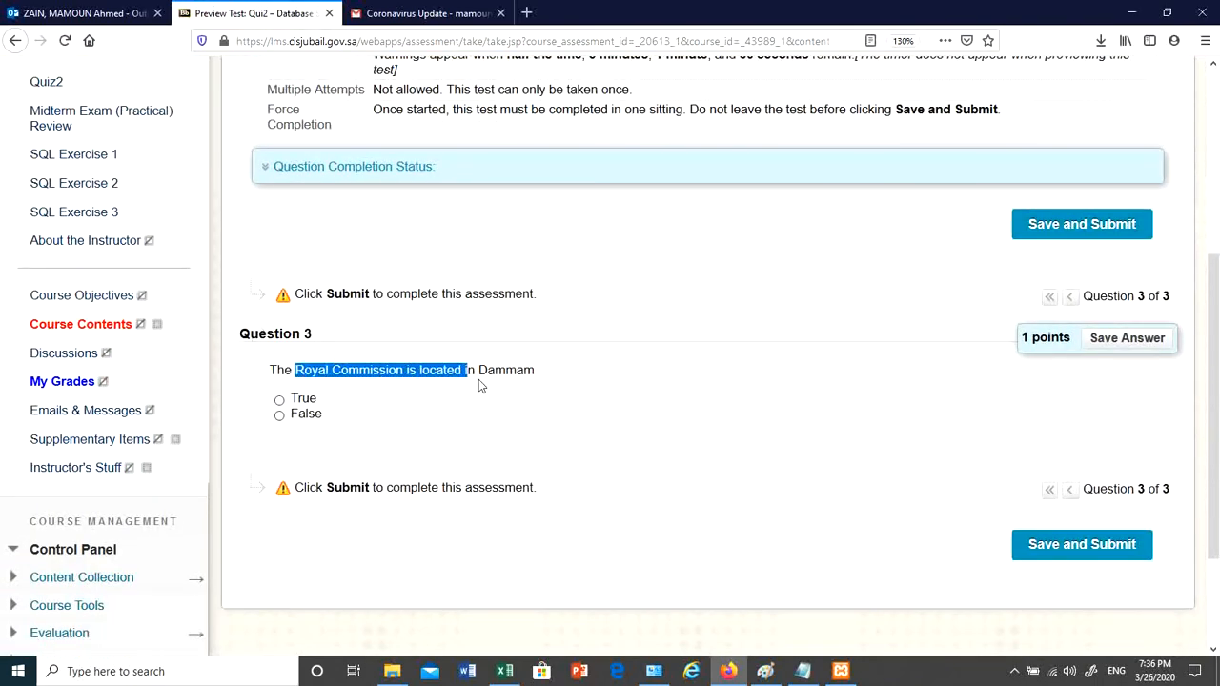
click(533, 376)
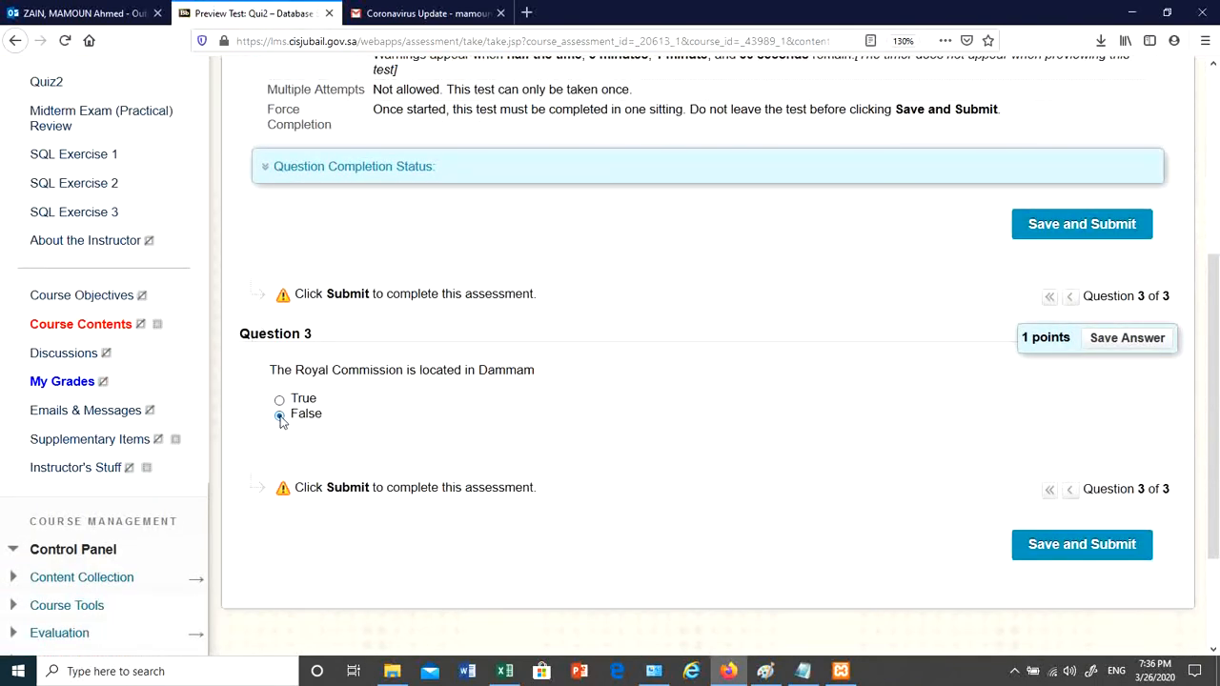
click(279, 415)
click(1104, 550)
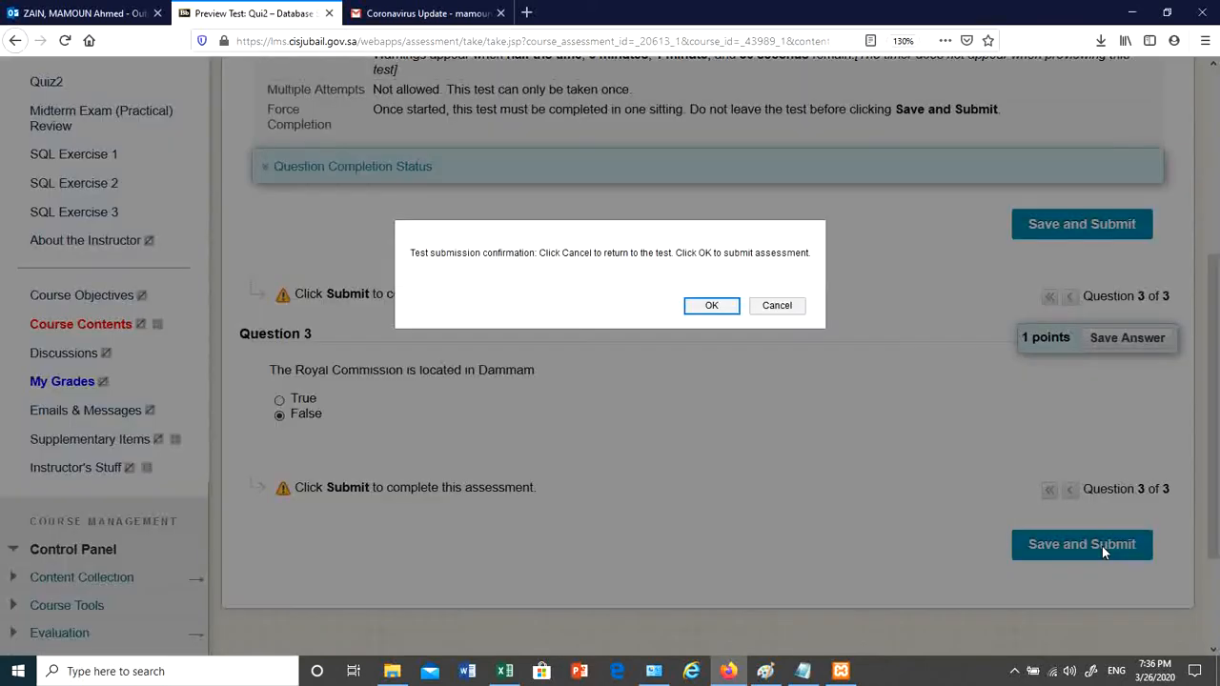
click(710, 303)
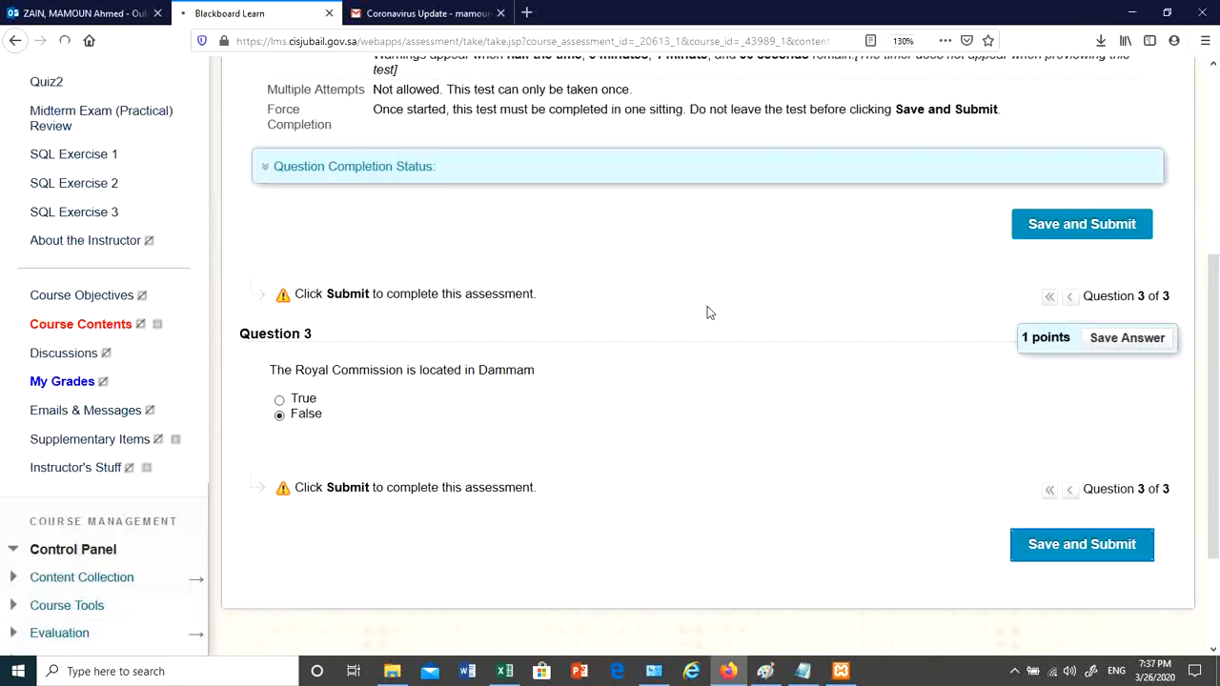
- Review the Completed Quiz2 attempt scoring 3 out of 3, with all three answers correct
scroll(956, 474, down, 5)
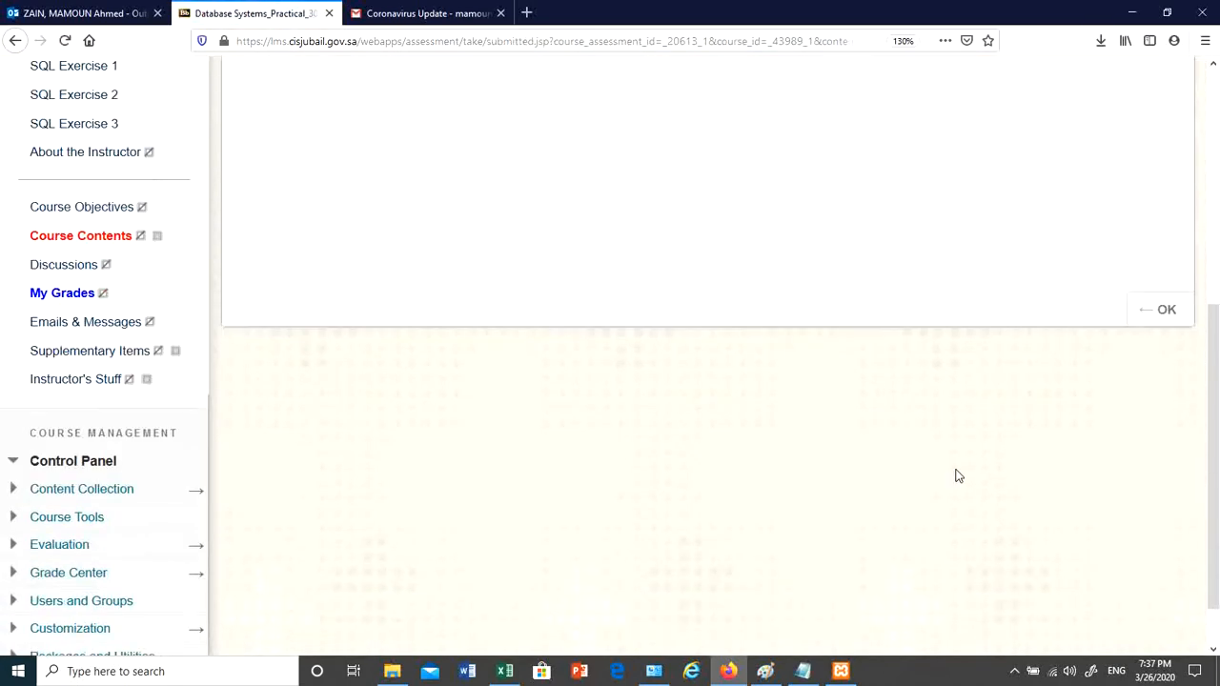
scroll(1168, 365, up, 1)
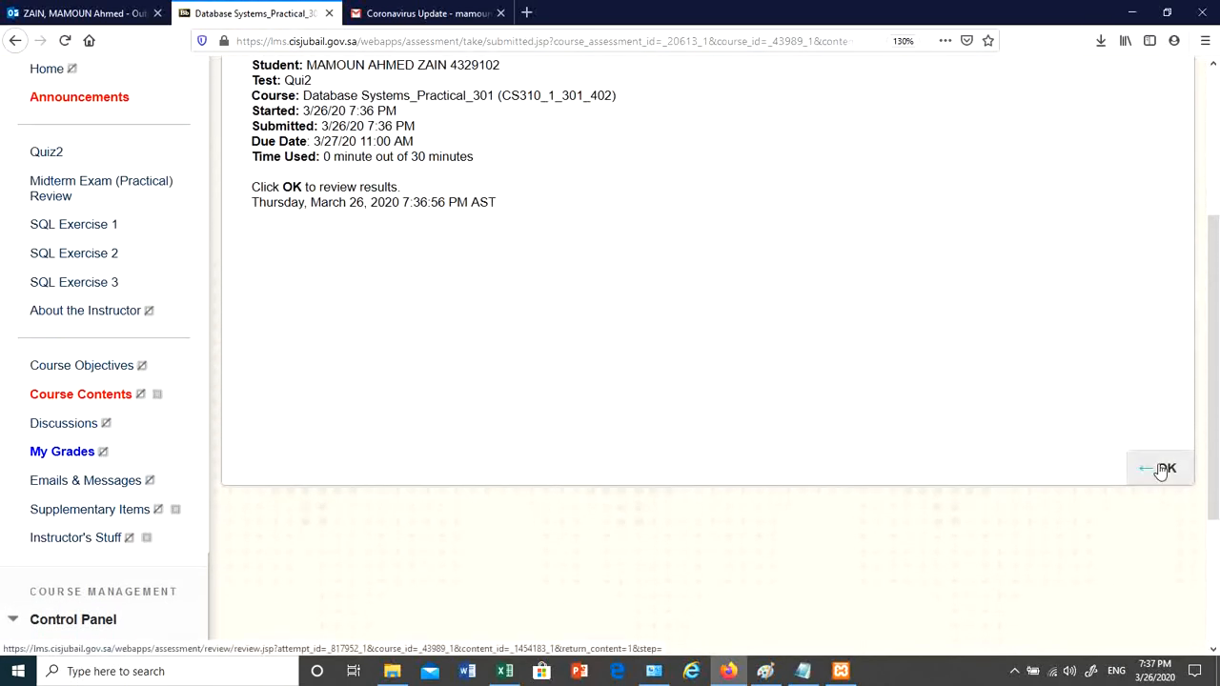
click(1163, 469)
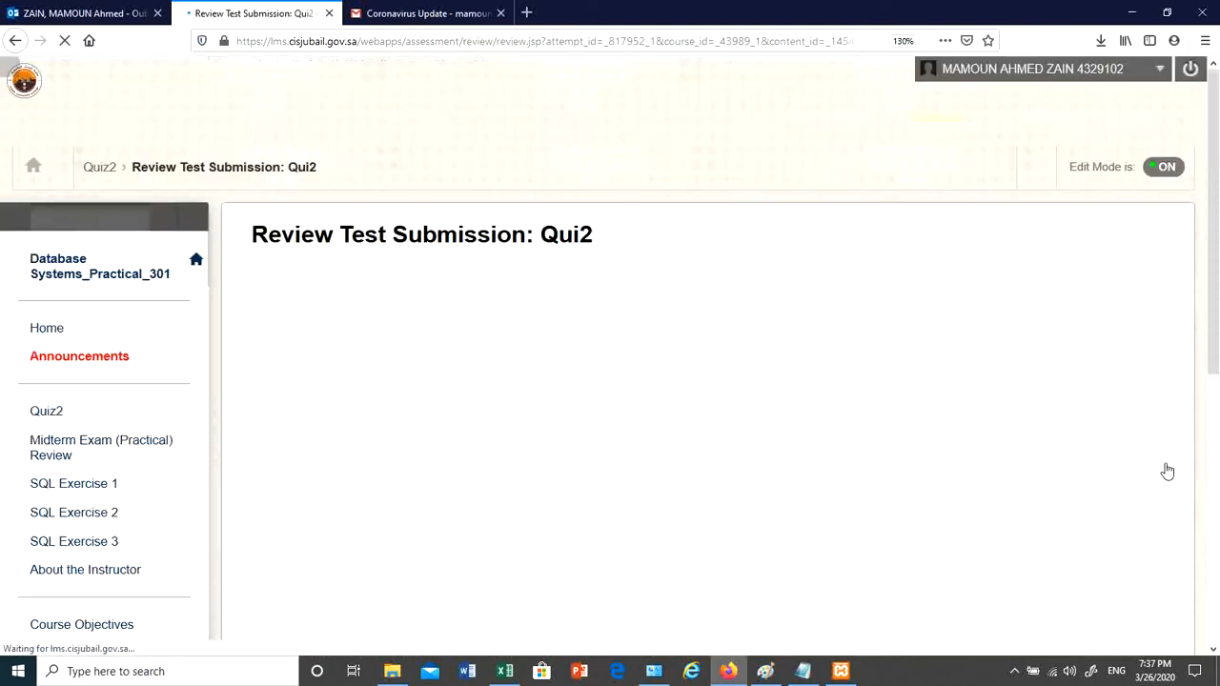
scroll(381, 315, down, 3)
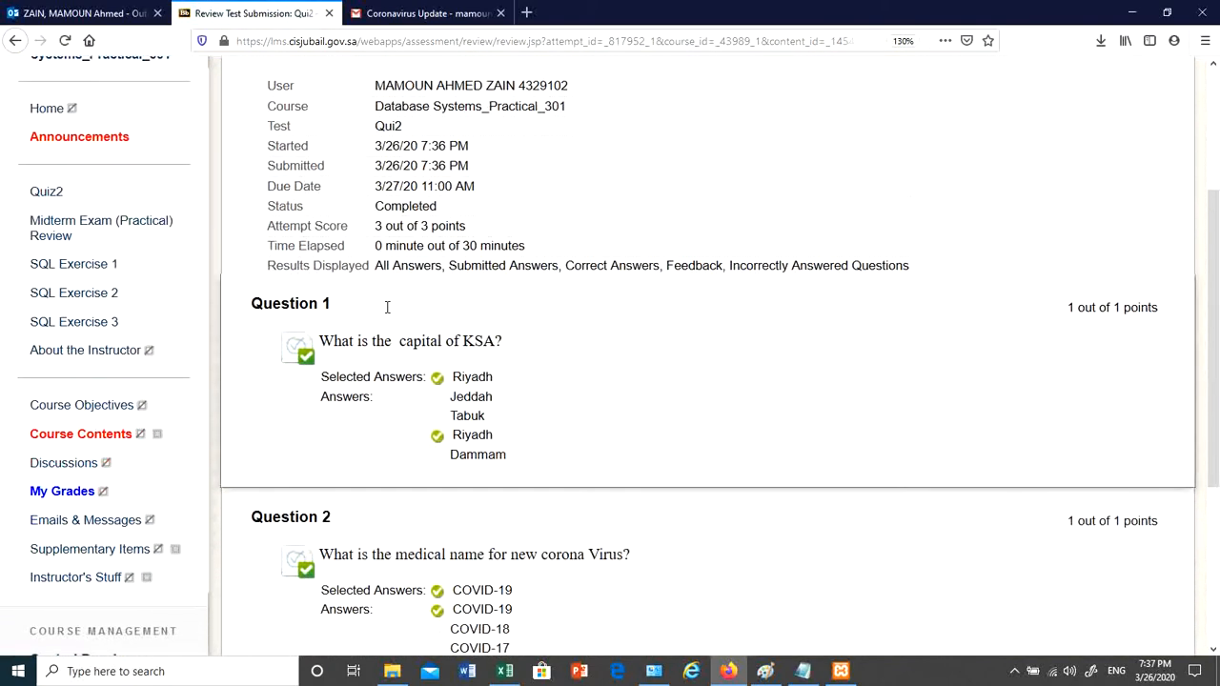
scroll(387, 307, down, 3)
scroll(434, 315, down, 1)
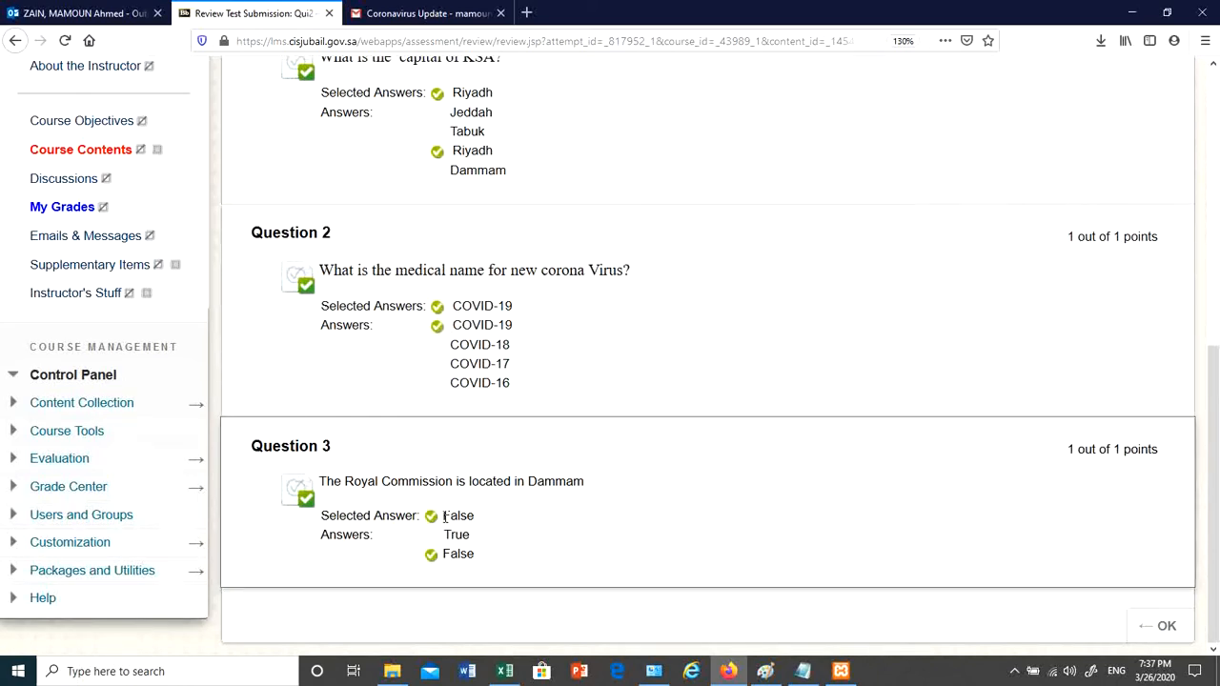
scroll(468, 356, up, 2)
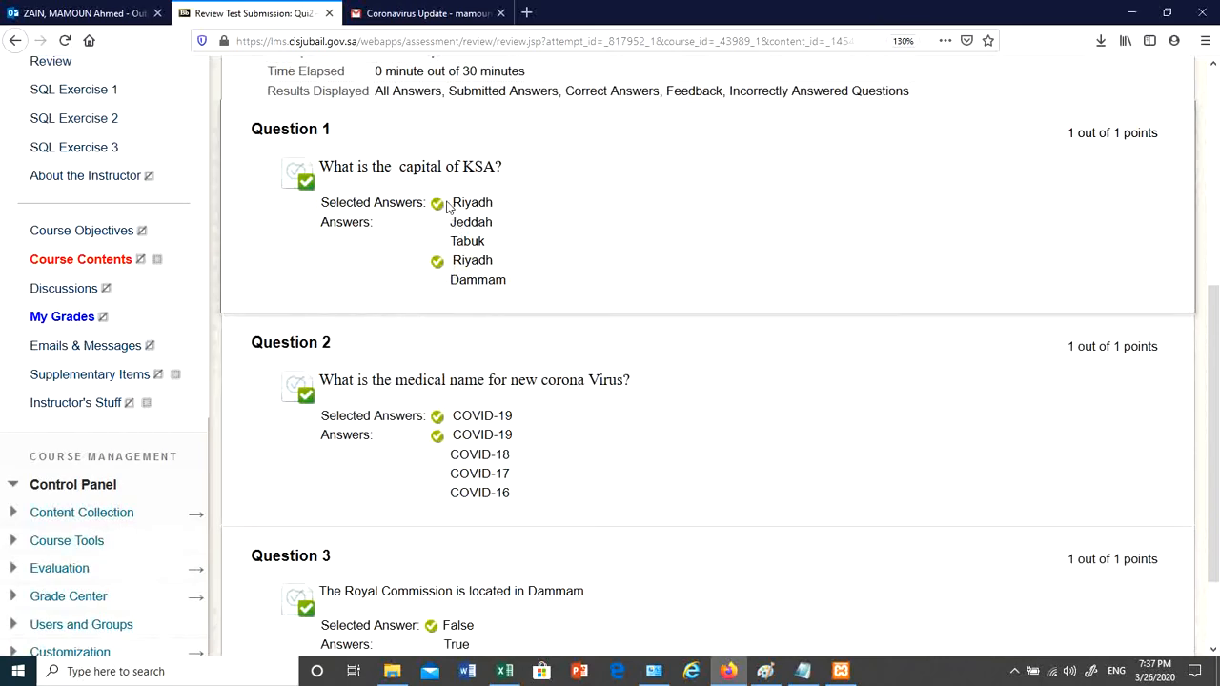
scroll(454, 269, up, 5)
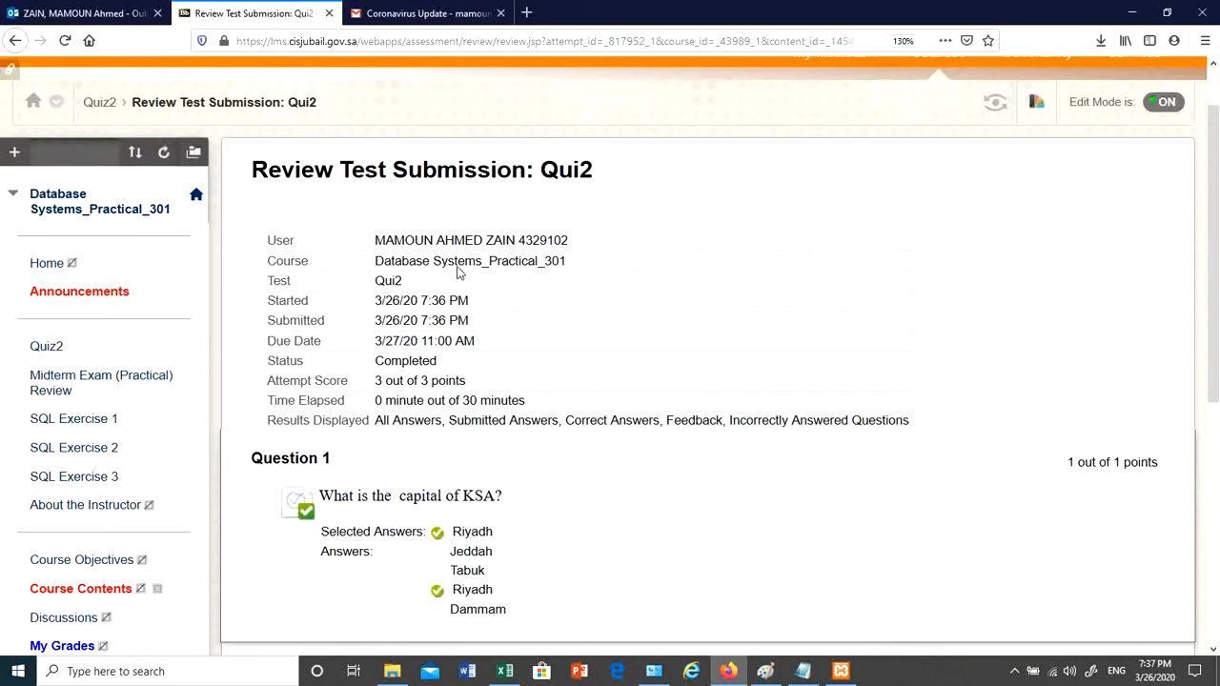
scroll(953, 429, down, 5)
scroll(1118, 392, up, 6)
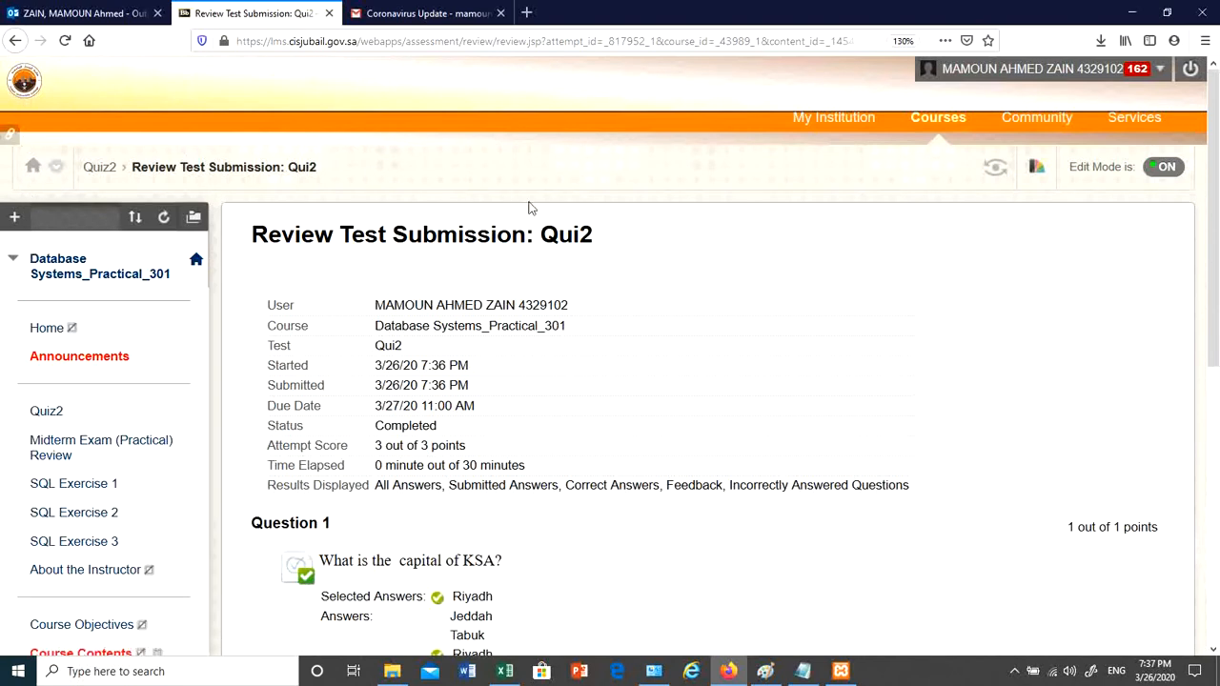
- Return to the Quiz2 content area through the browser's Back history list
right_click(14, 41)
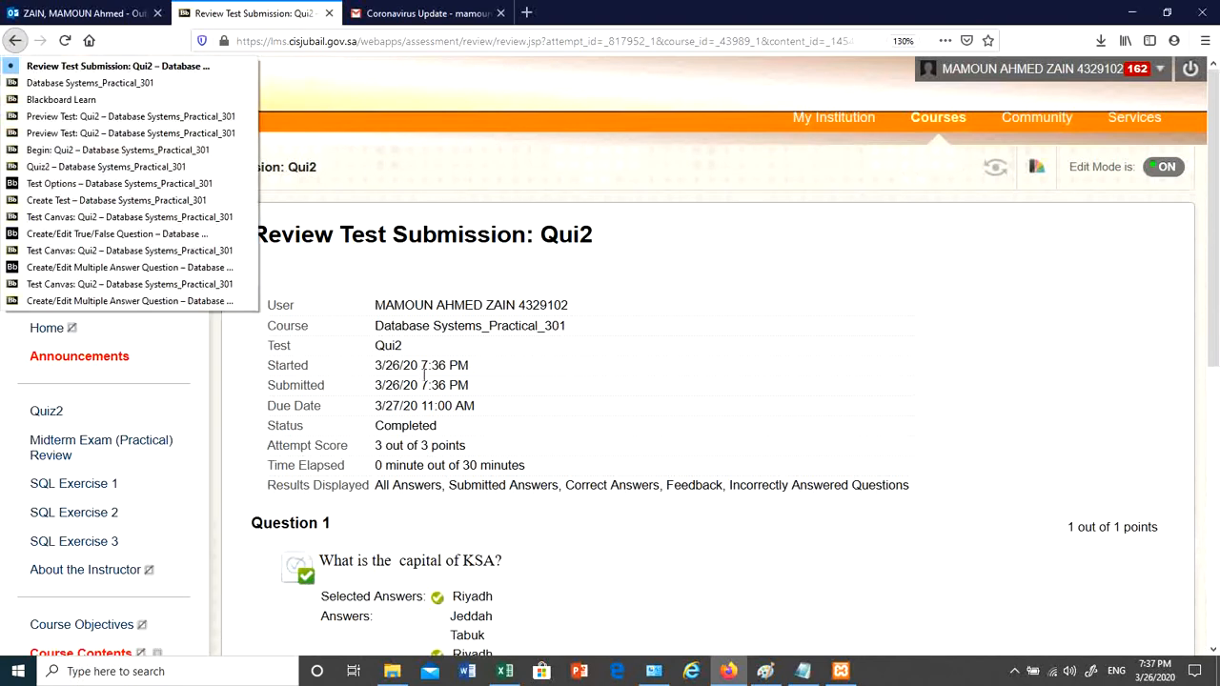
click(59, 409)
click(53, 412)
click(367, 284)
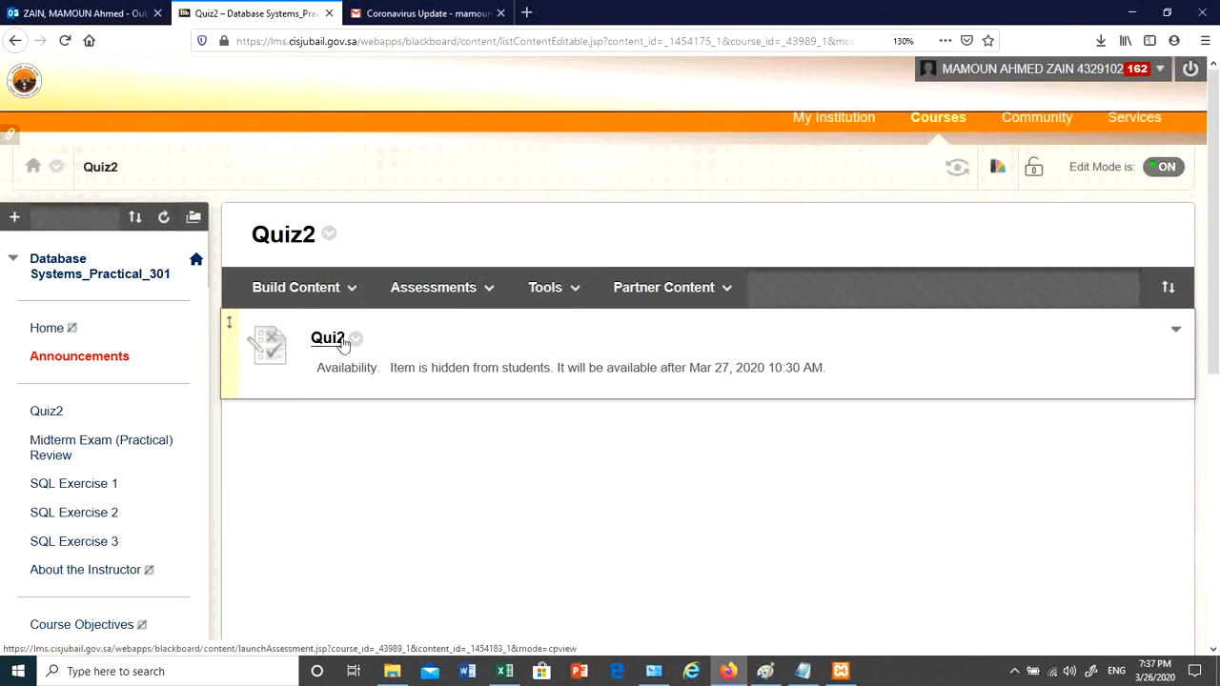
- Open Quiz2's Test Canvas with its 3 questions (3 points) and bring up the test's title menu
click(355, 339)
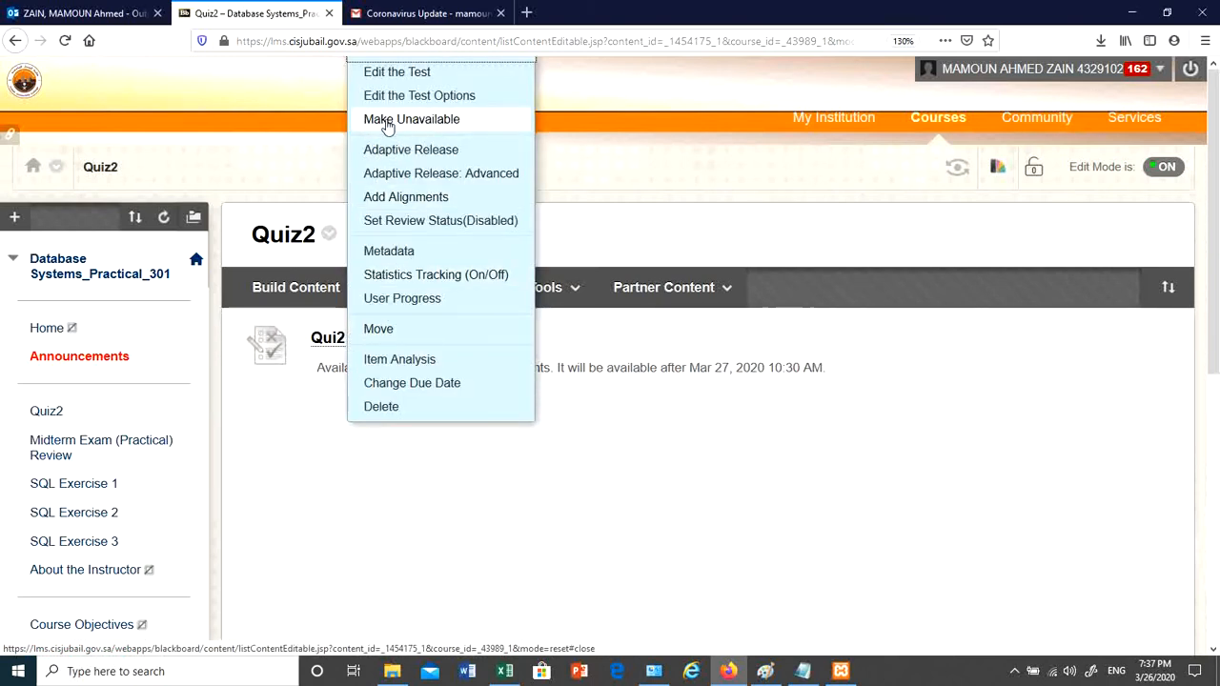
click(397, 82)
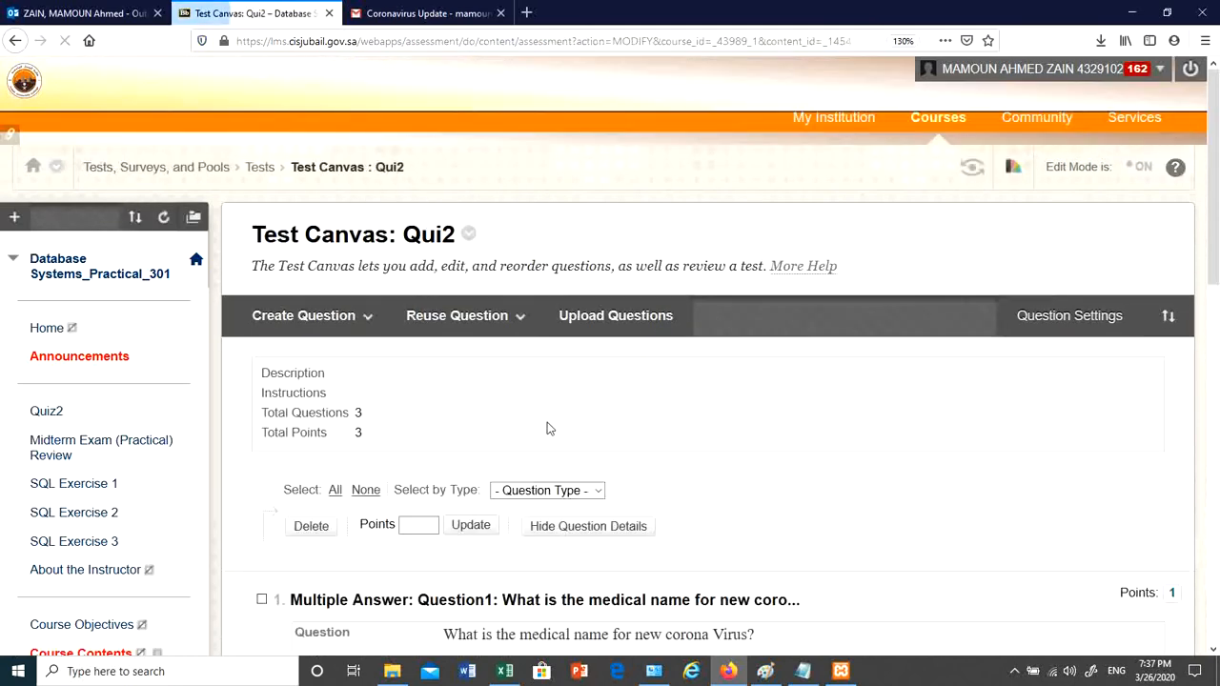
scroll(591, 443, down, 1)
scroll(591, 443, down, 3)
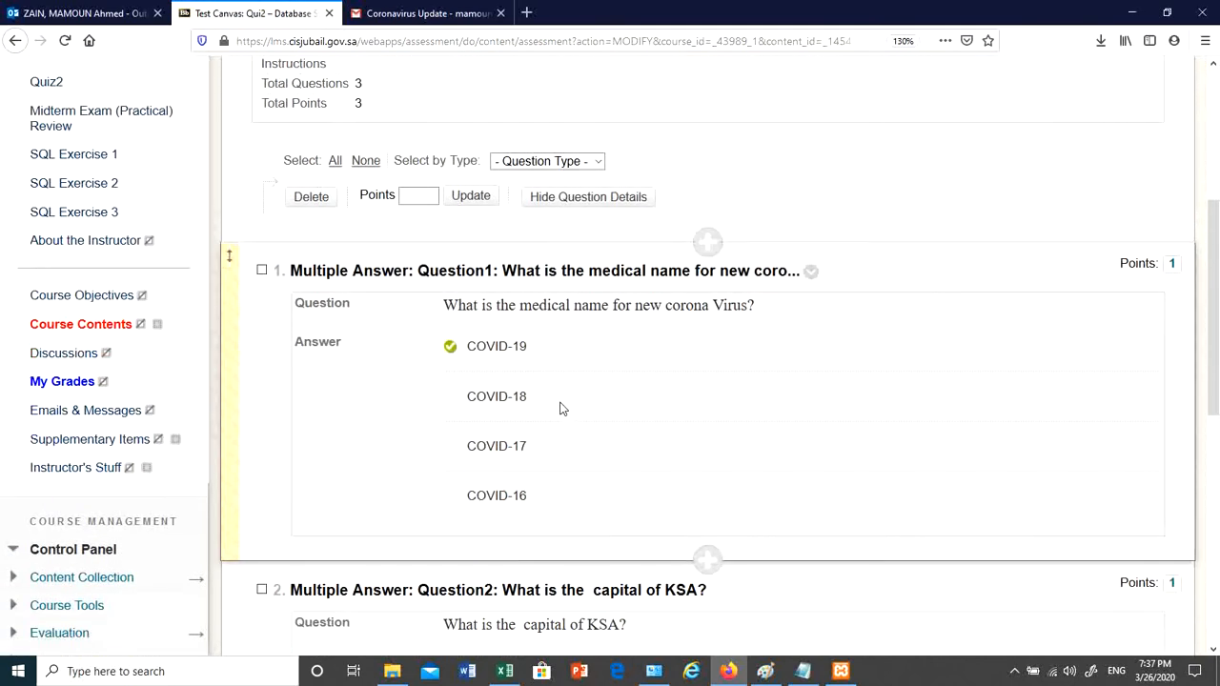
scroll(511, 345, up, 3)
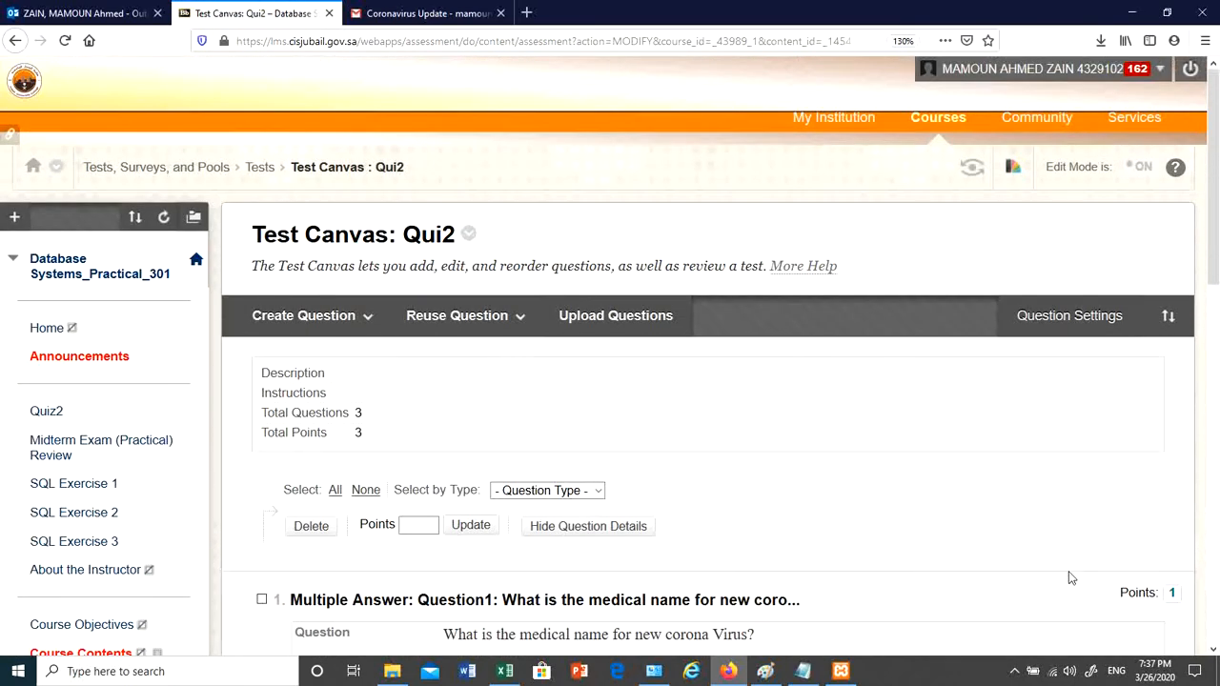
scroll(683, 425, down, 3)
scroll(684, 425, down, 5)
scroll(664, 424, up, 8)
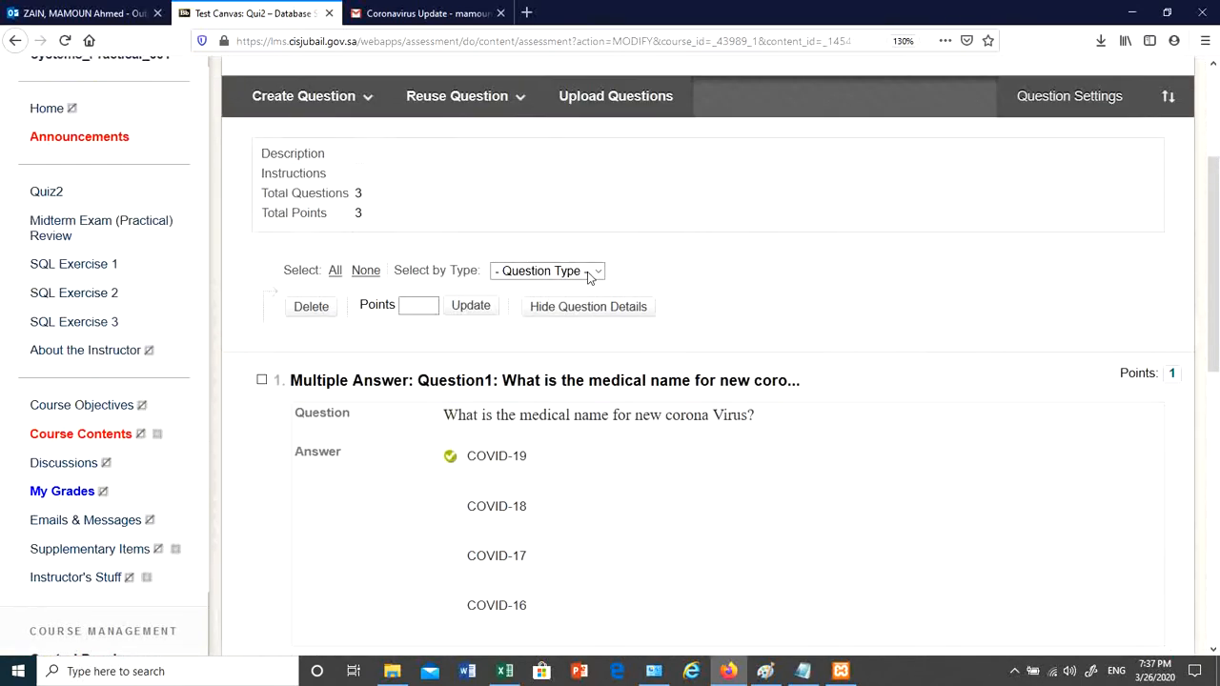
click(469, 234)
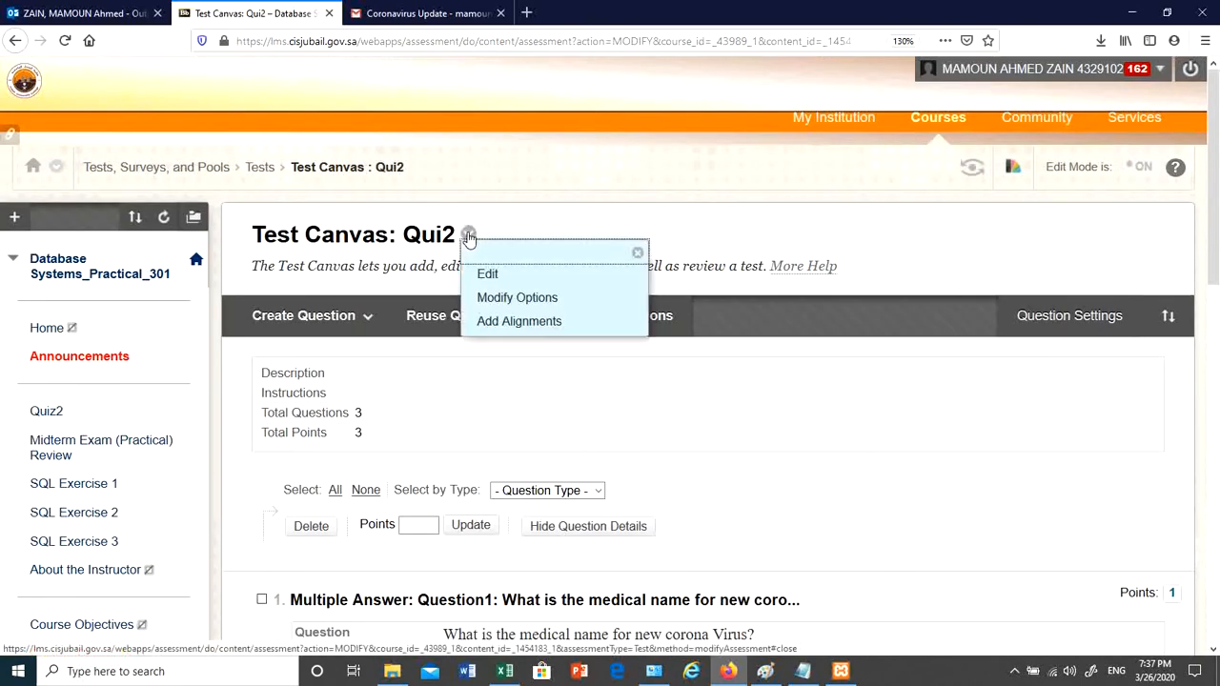
- Rename the test from Qui2 to Quiz2 and submit the change
click(488, 276)
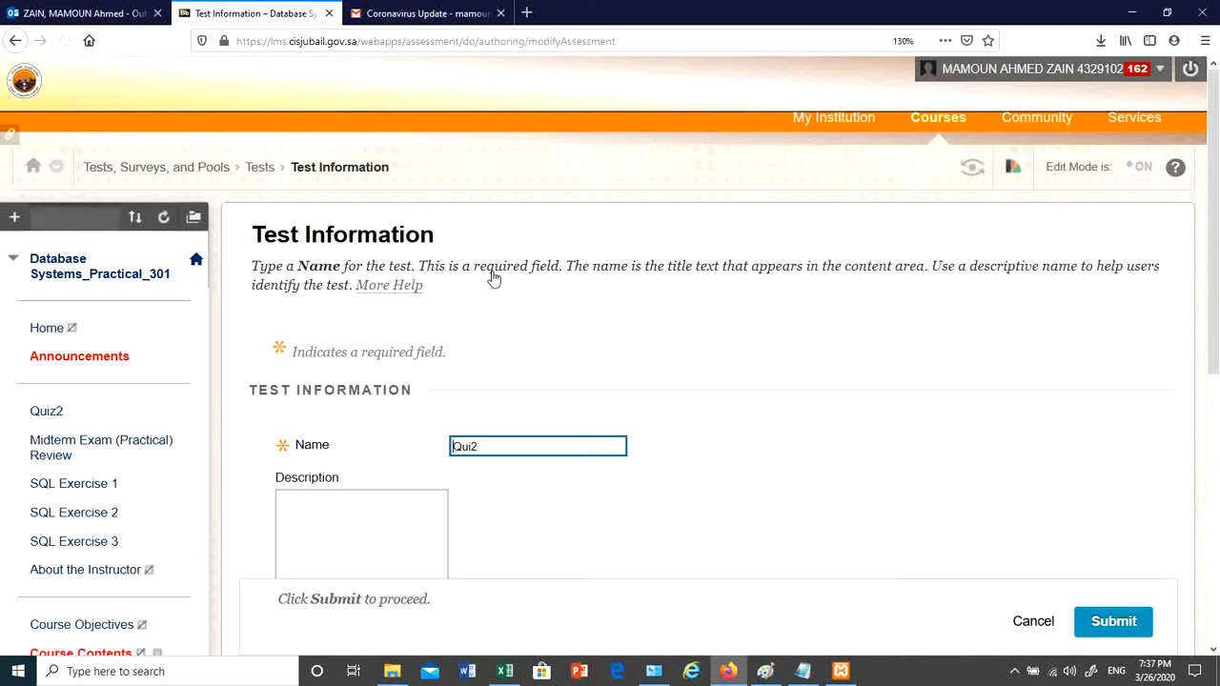
click(473, 446)
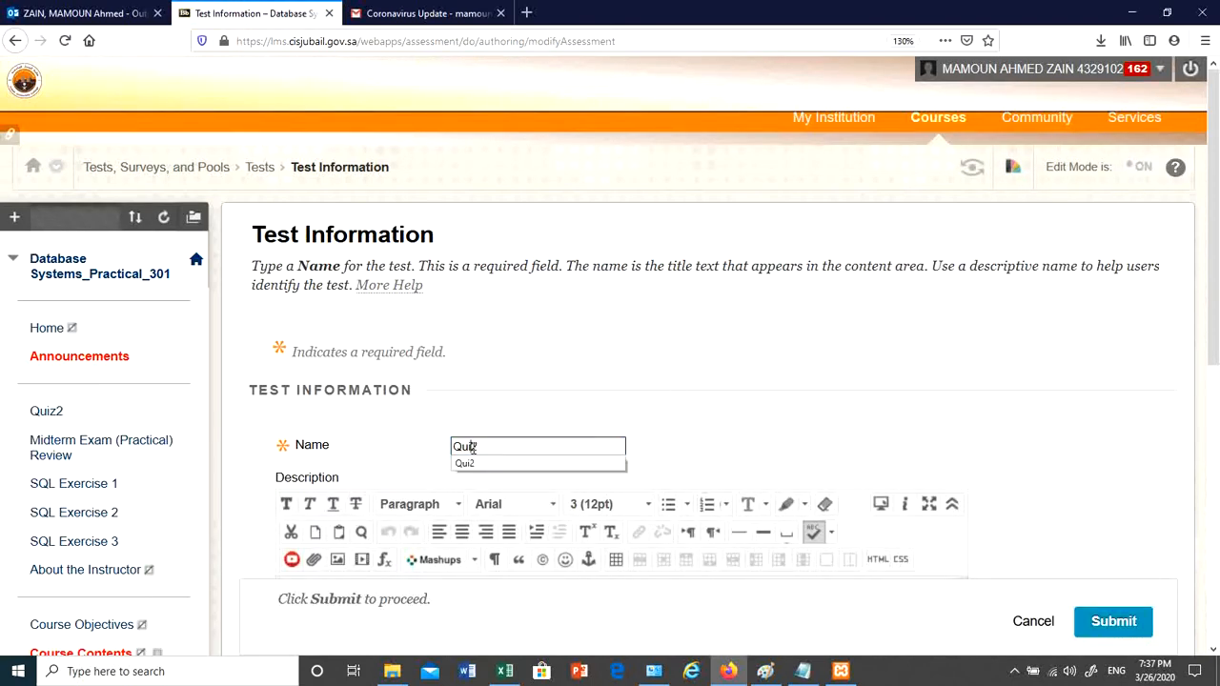
click(473, 447)
text(z2)
click(724, 451)
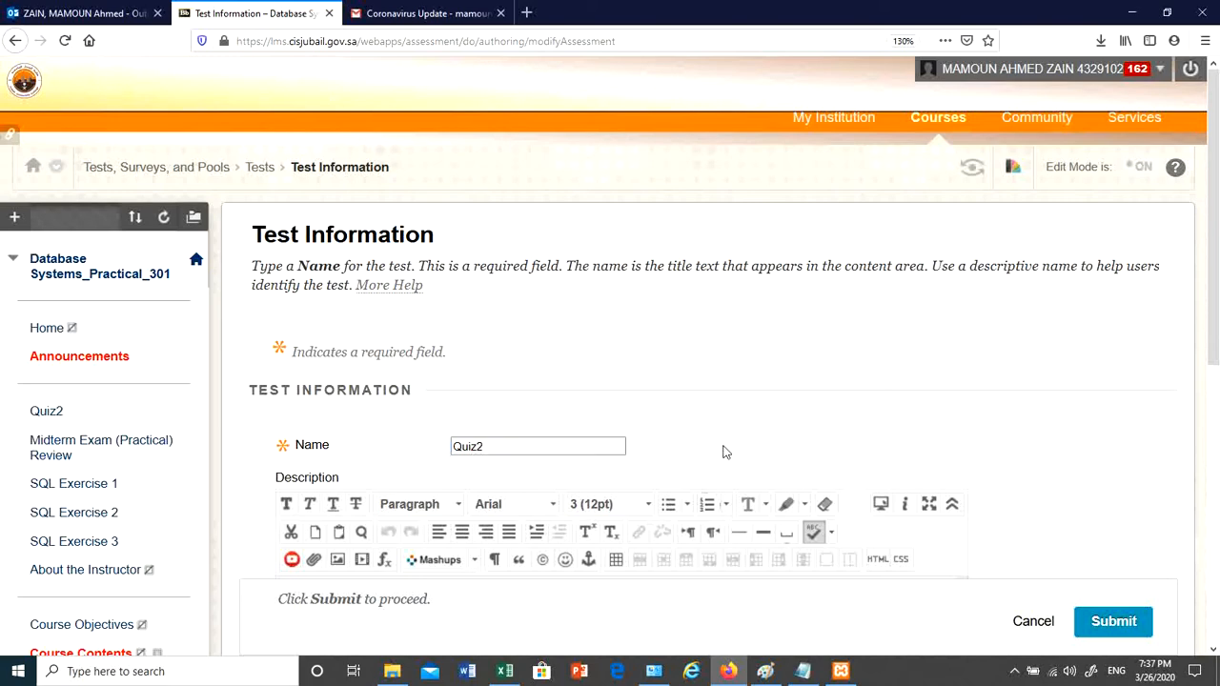
click(1112, 622)
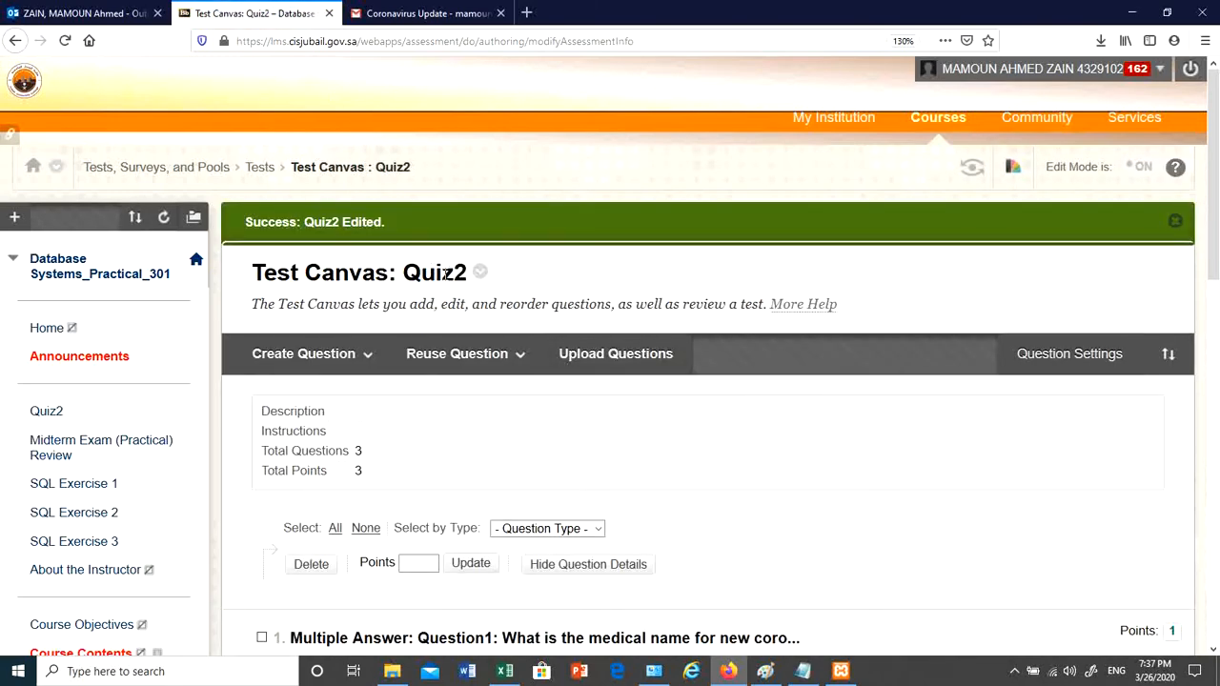
- Go back to the Quiz2 content area, where Quiz2 is hidden until Mar 27, 2020 10:30 AM
scroll(446, 276, down, 10)
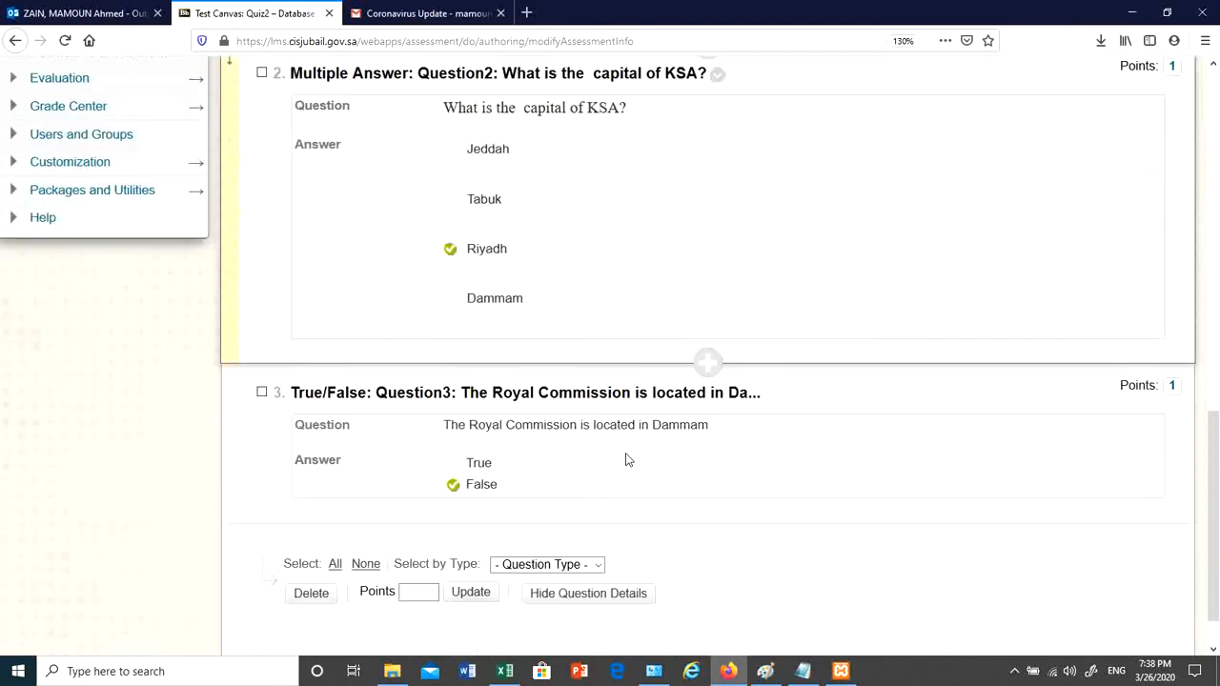
scroll(643, 469, down, 1)
scroll(877, 558, up, 10)
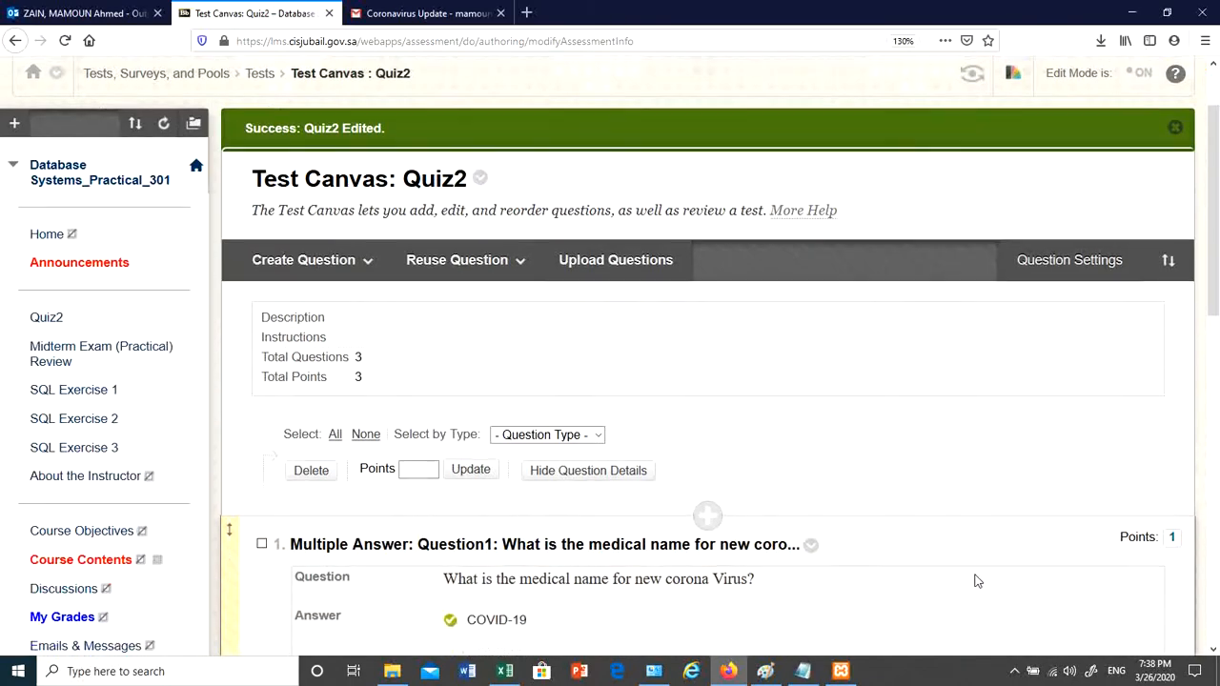
scroll(975, 581, down, 10)
click(1164, 628)
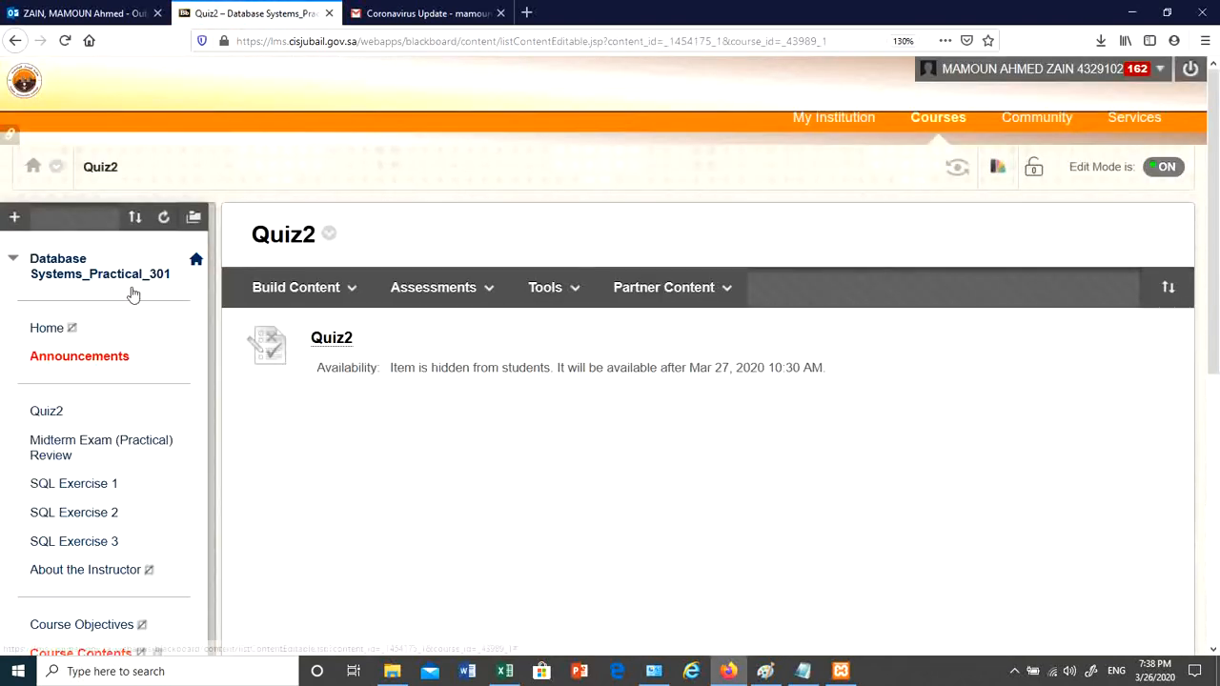
click(434, 288)
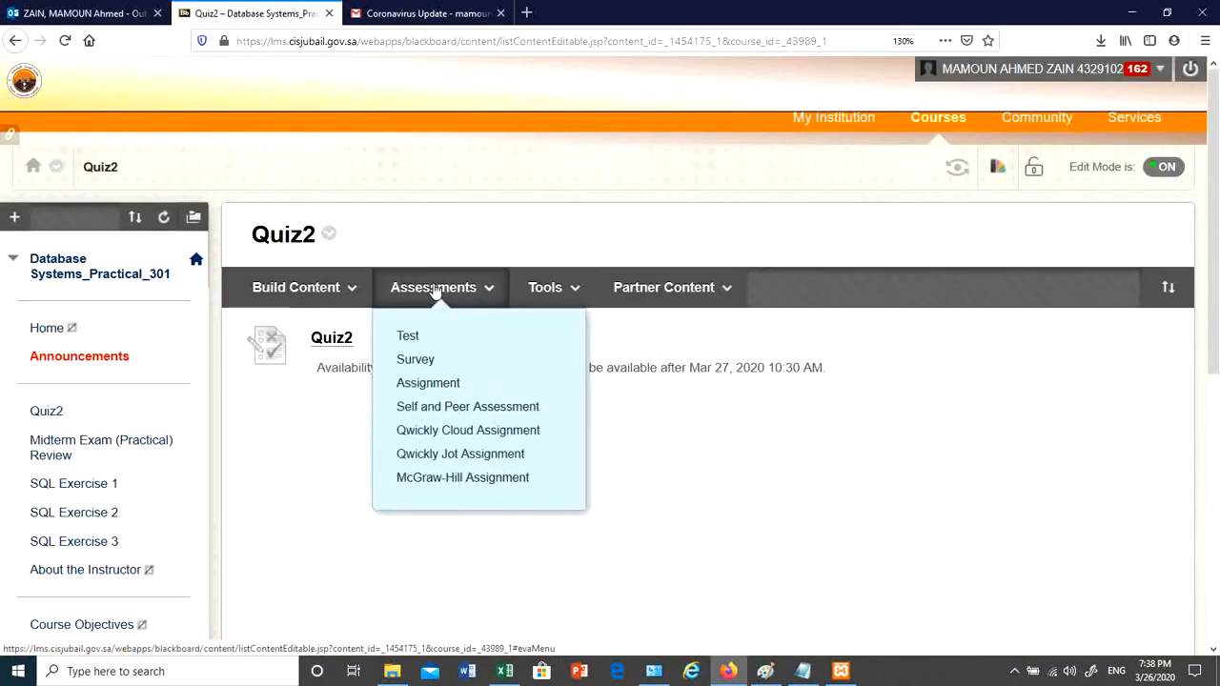
click(311, 288)
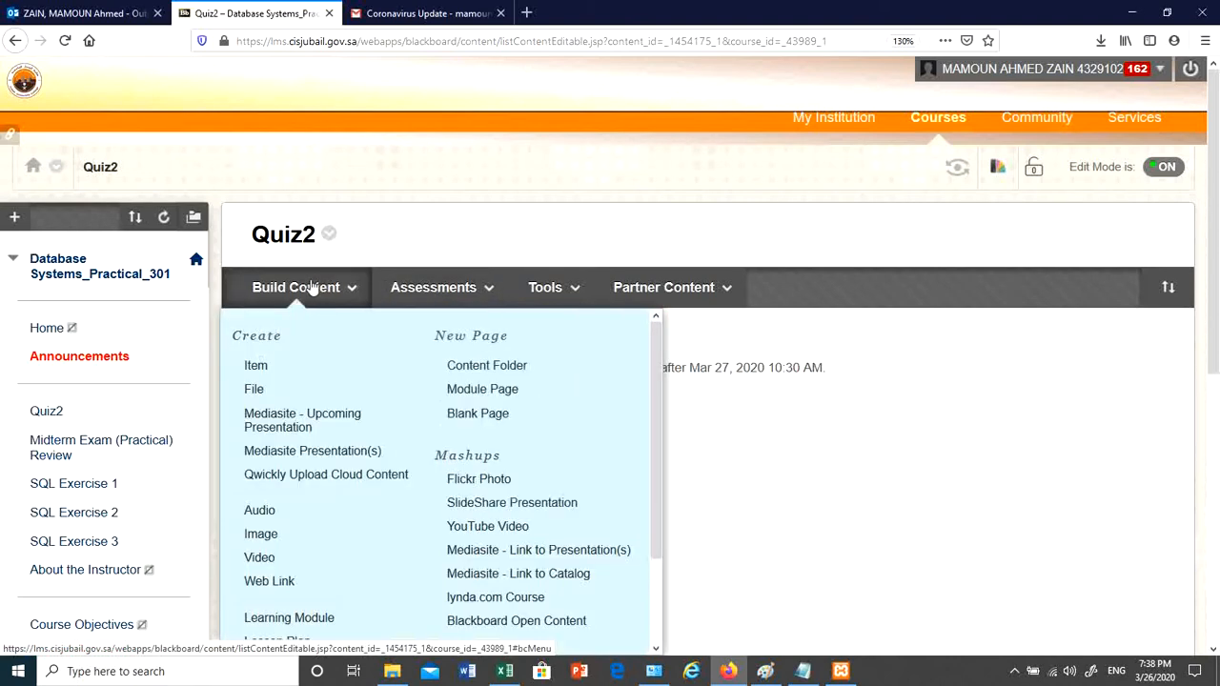
click(274, 368)
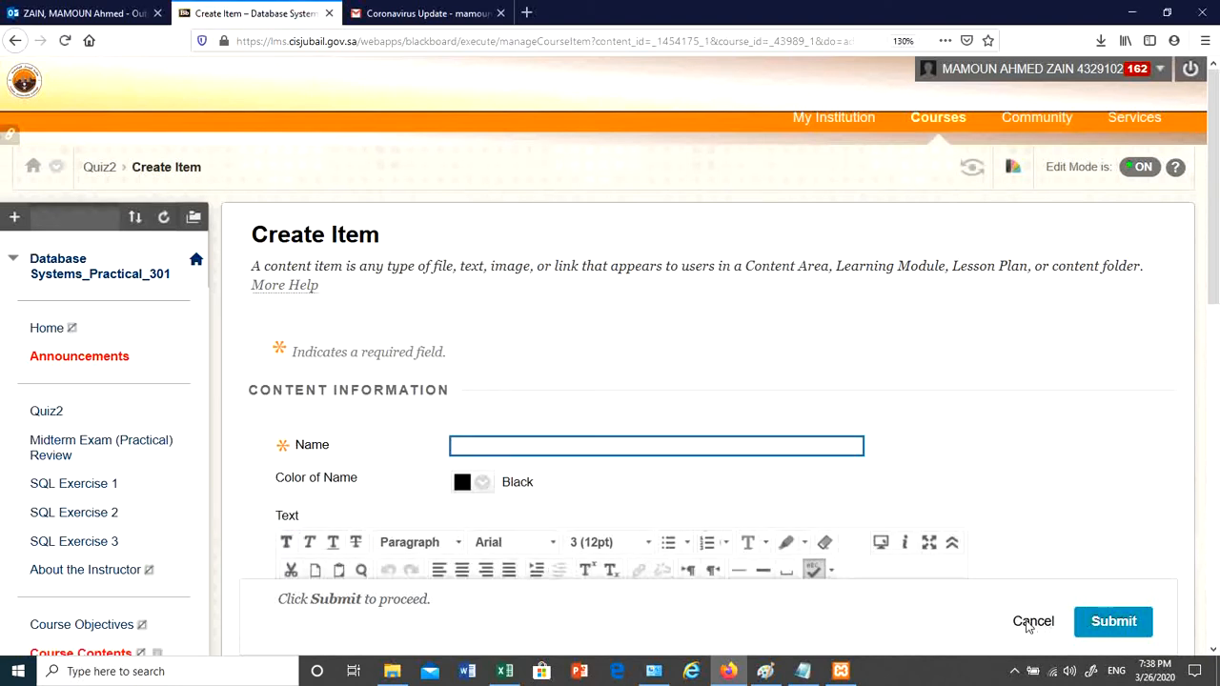
text(Q)
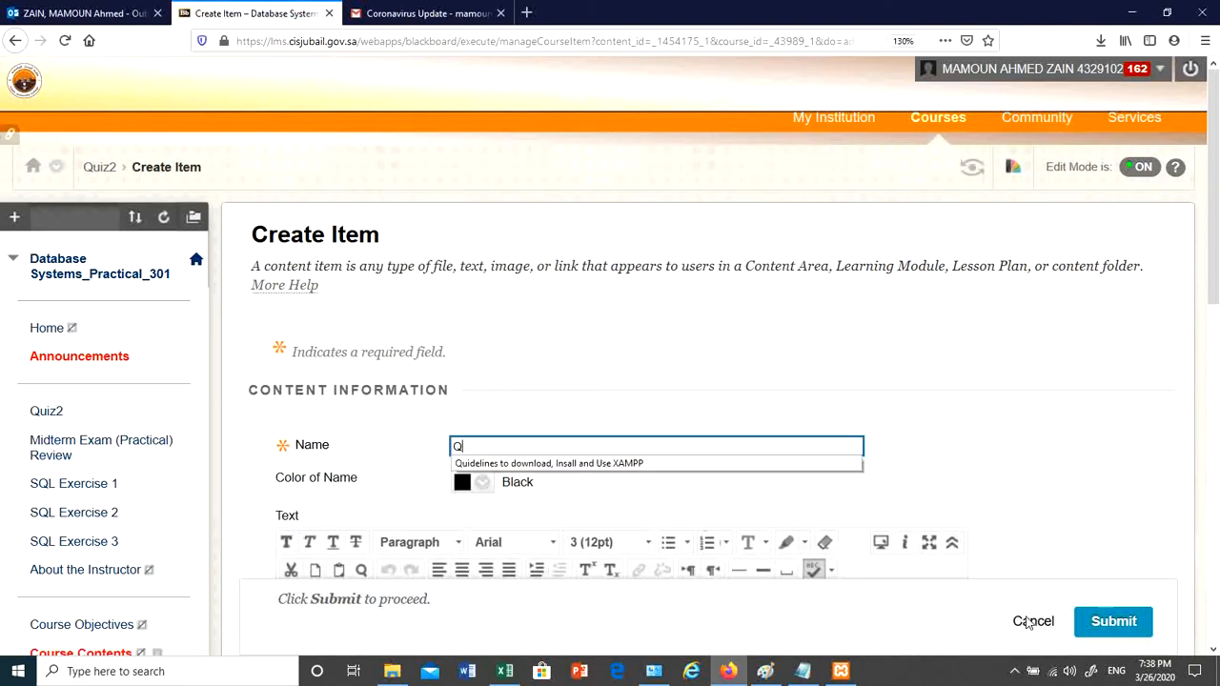
text(ui)
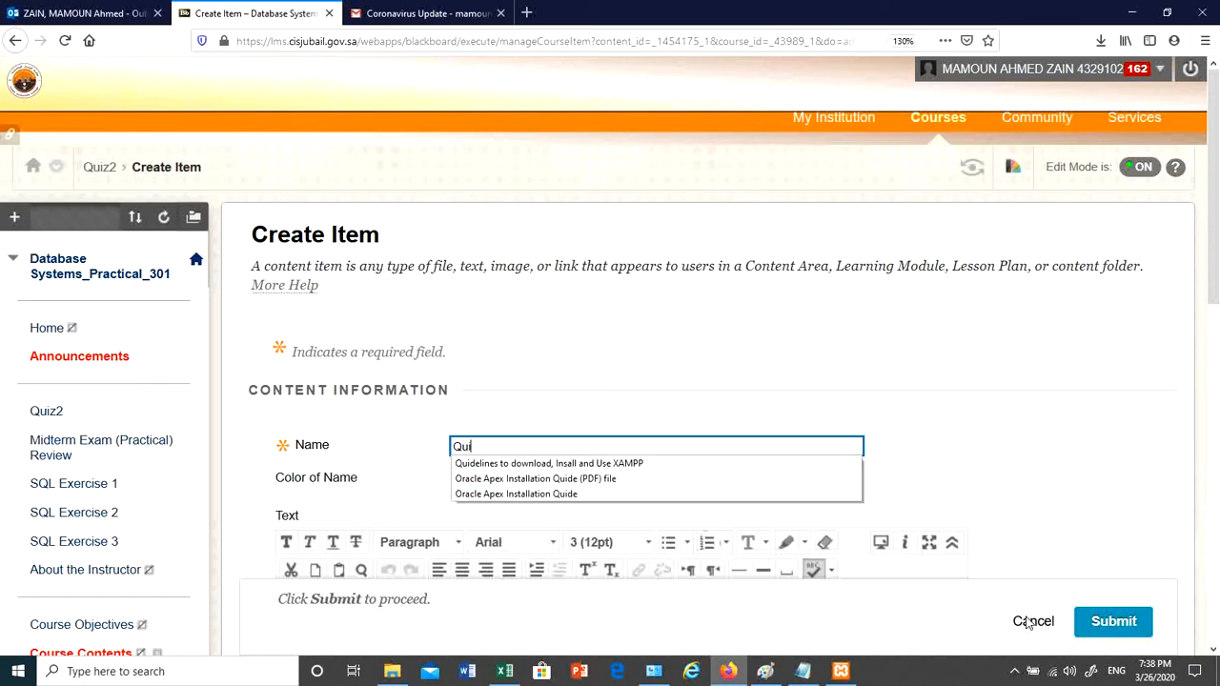
key(BackSpace)
key(BackSpace)
key(BackSpace)
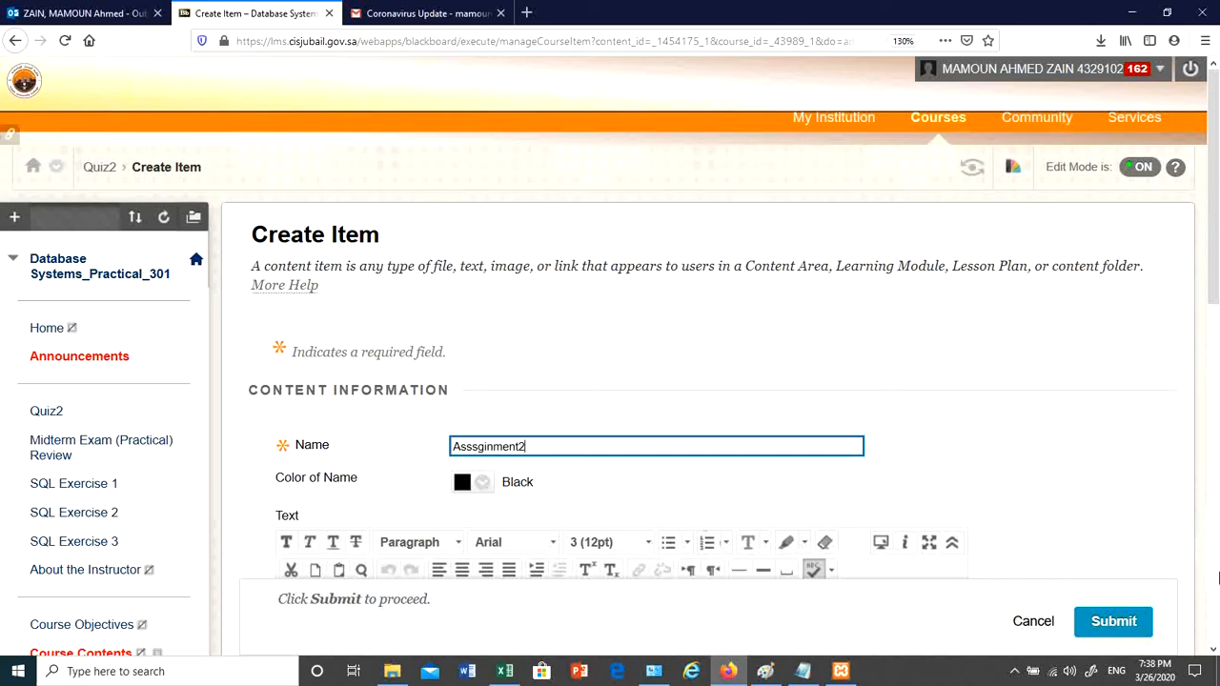
click(1031, 621)
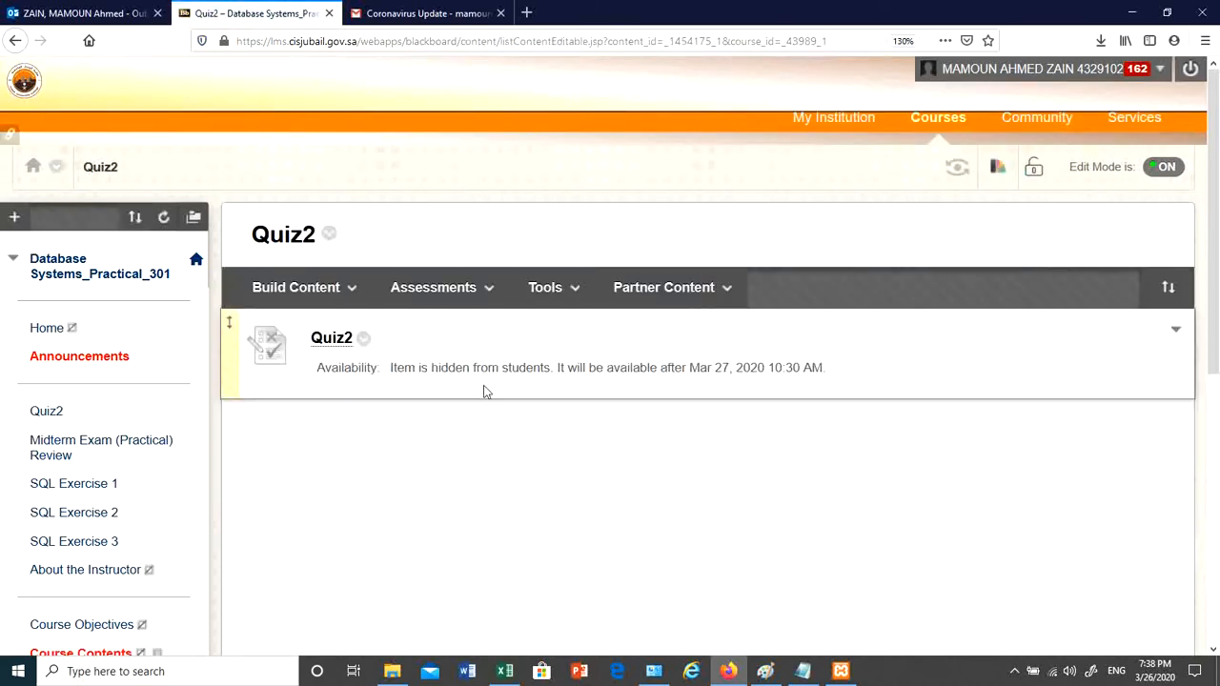
- Start a new assignment named Assignment2 and dismiss the missing points possible warning
click(435, 290)
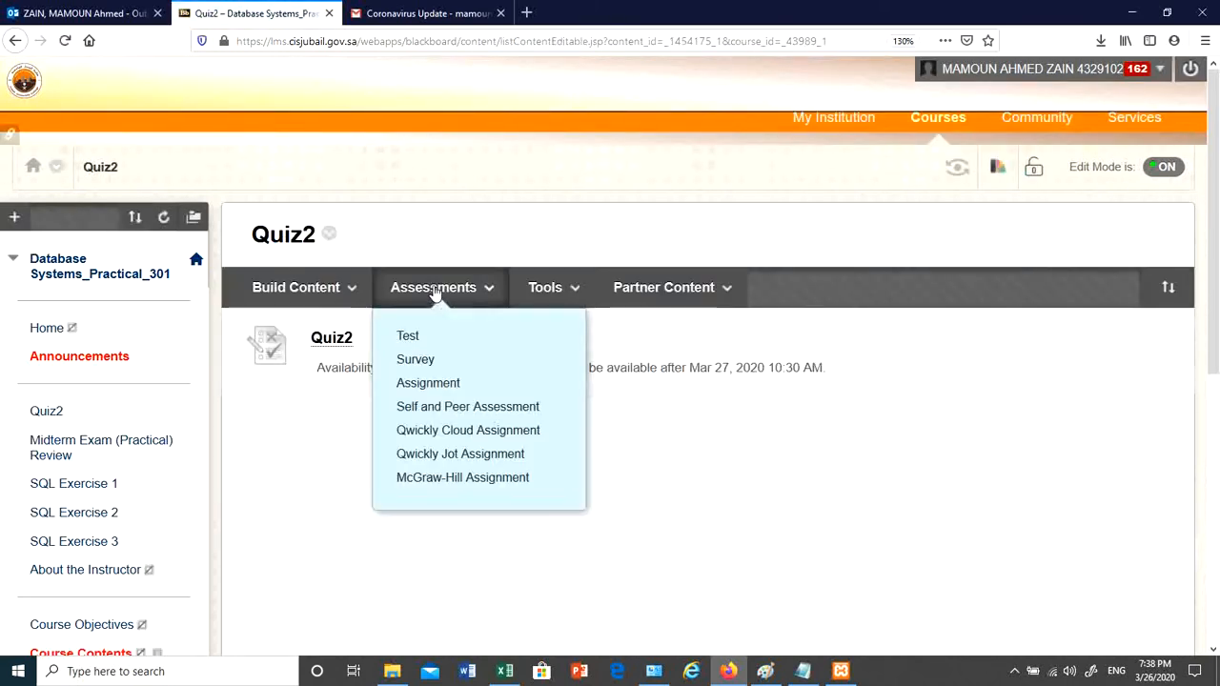
click(428, 384)
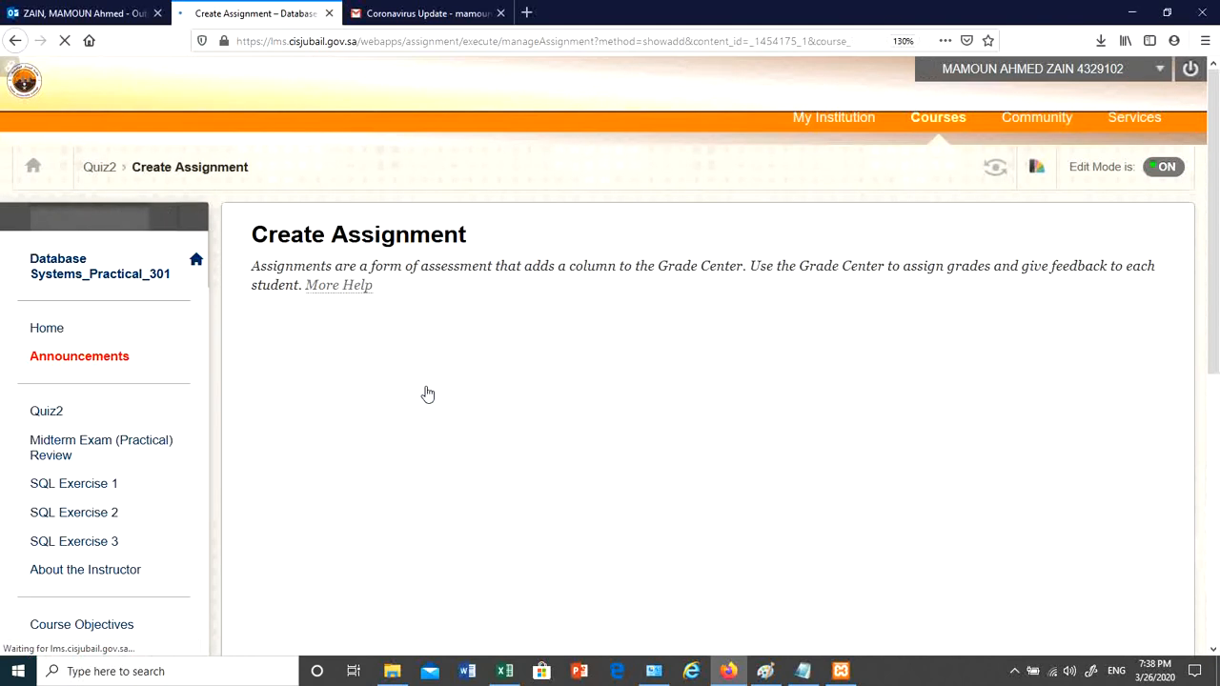
text(Assign)
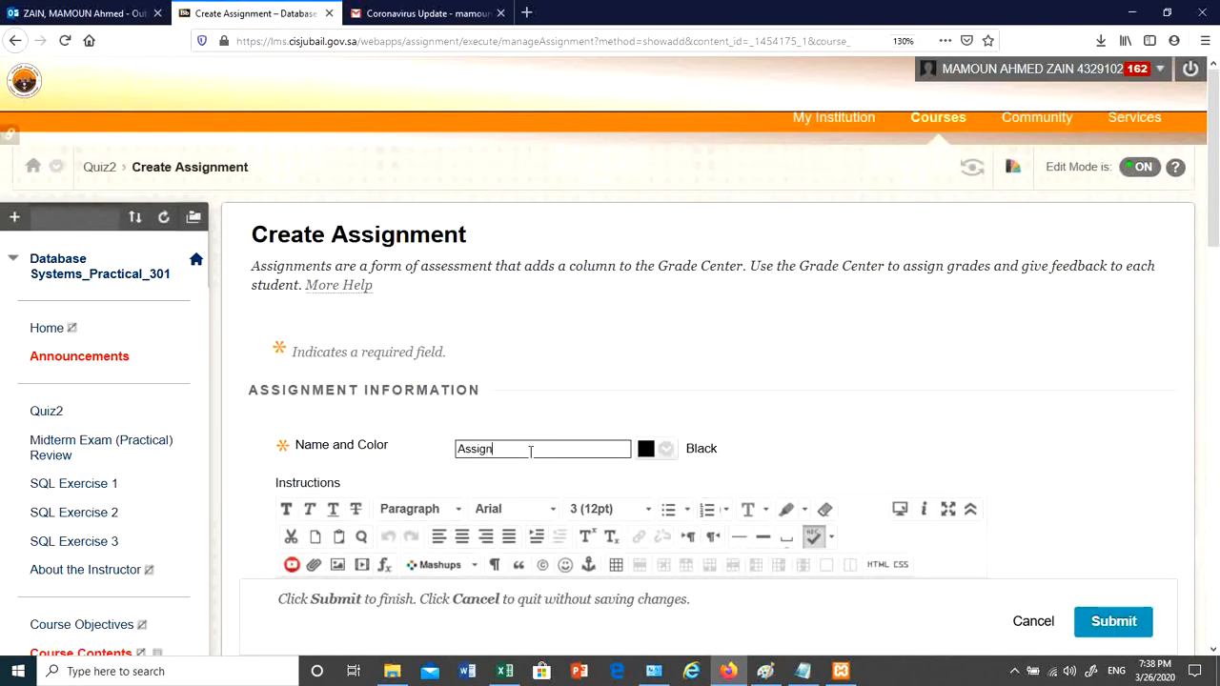
text(ment2)
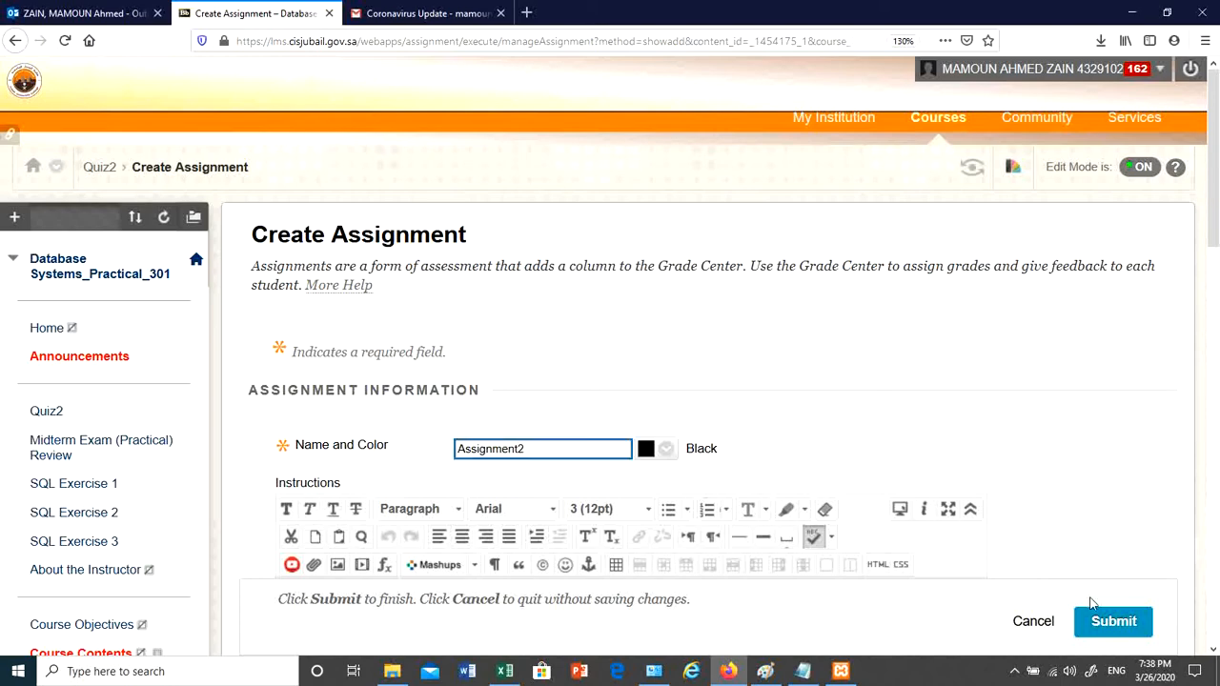
click(1120, 622)
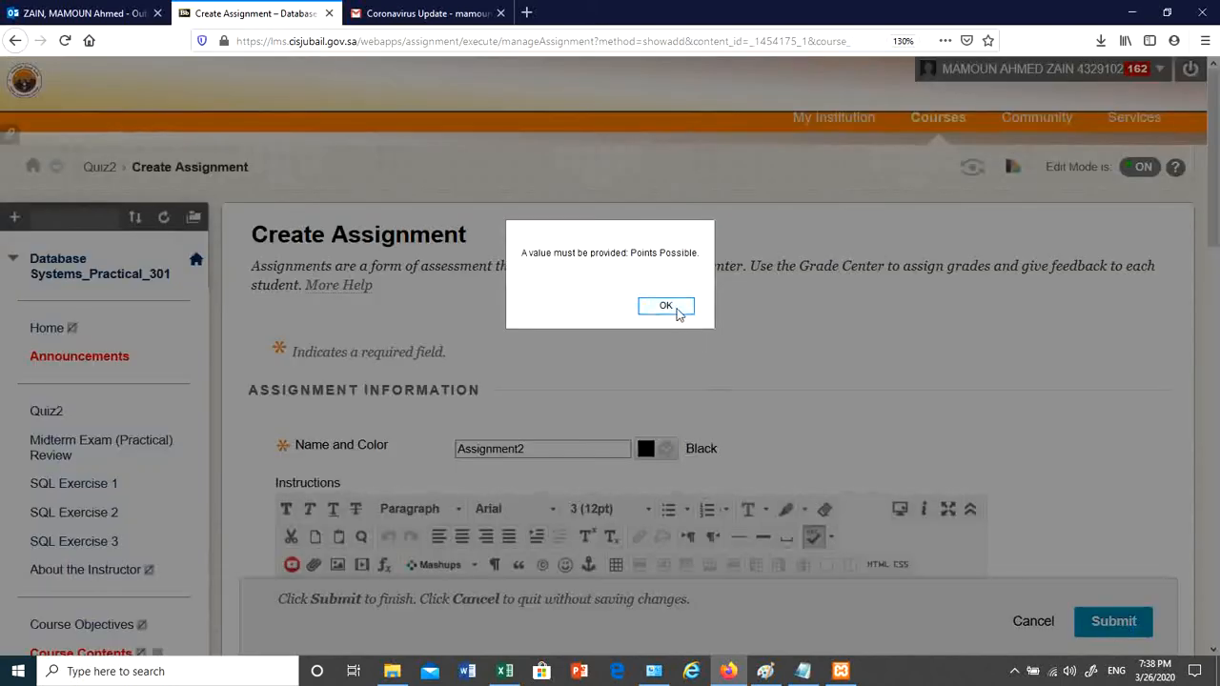
click(680, 306)
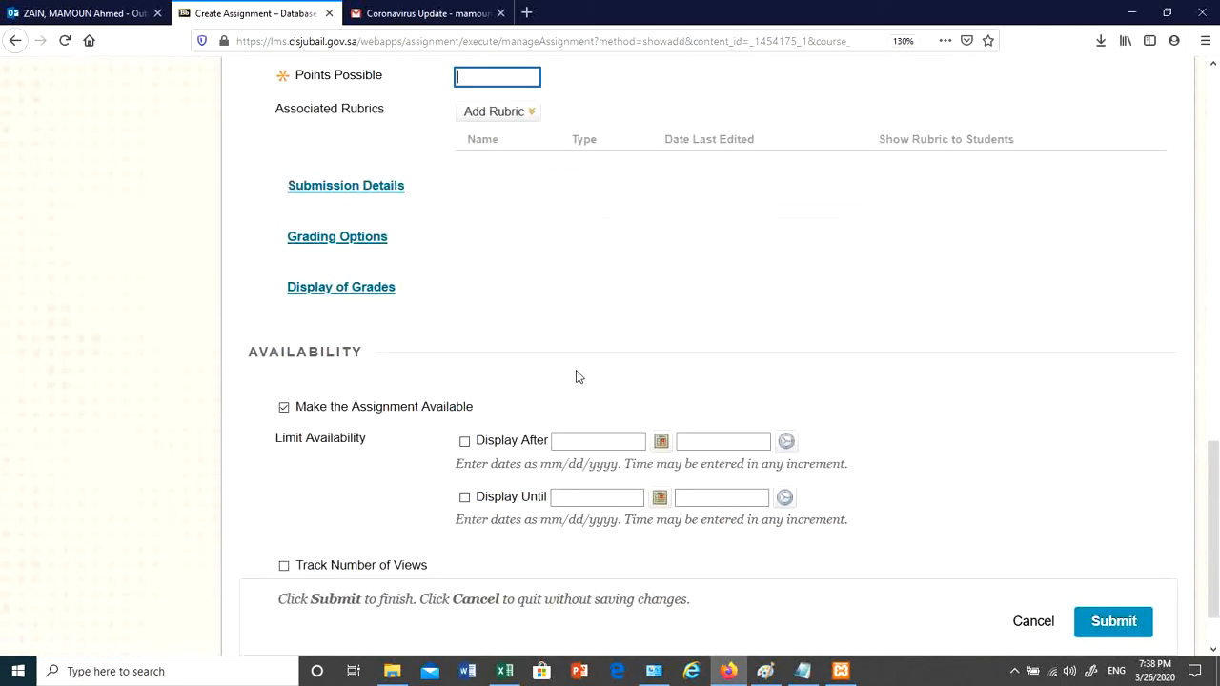
- Set Assignment2's Points Possible to 12 and submit it
scroll(464, 180, up, 3)
click(495, 406)
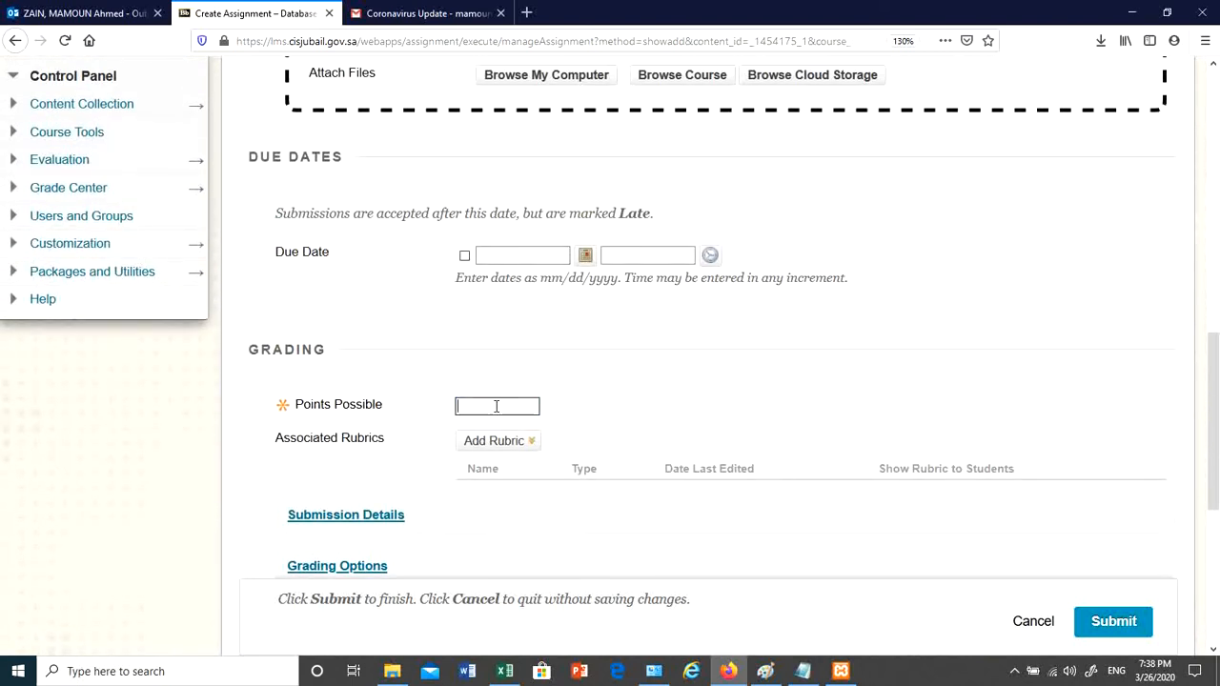
text(12)
click(527, 254)
click(527, 253)
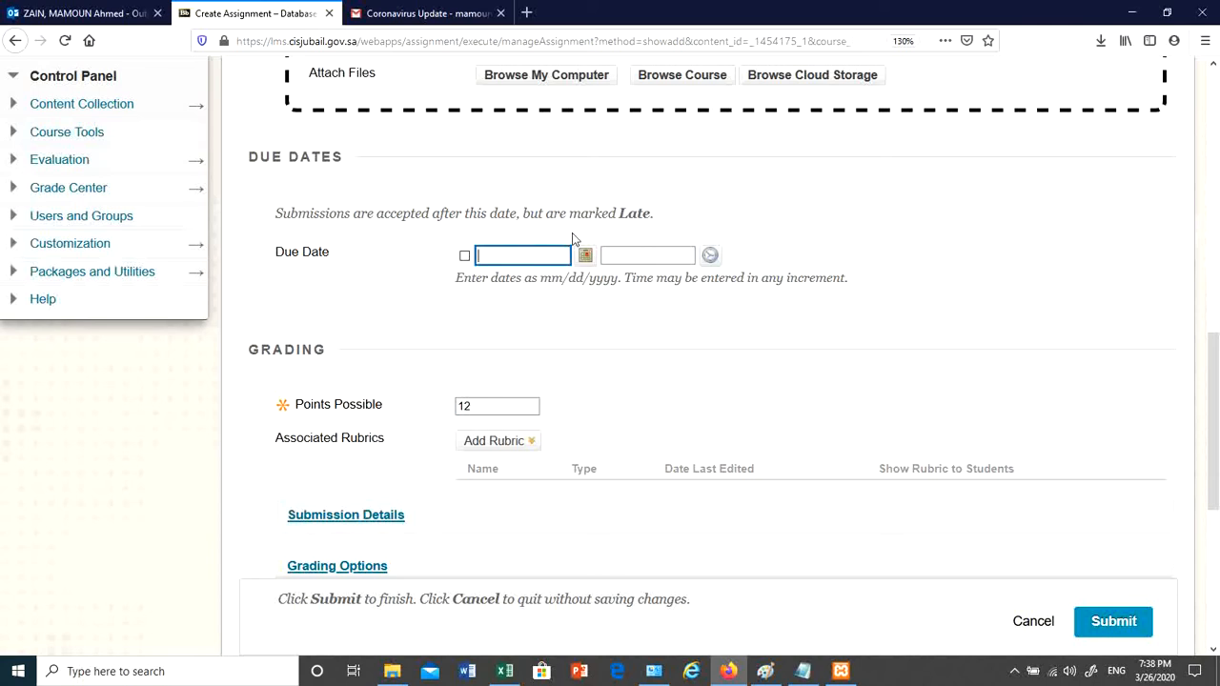
click(616, 255)
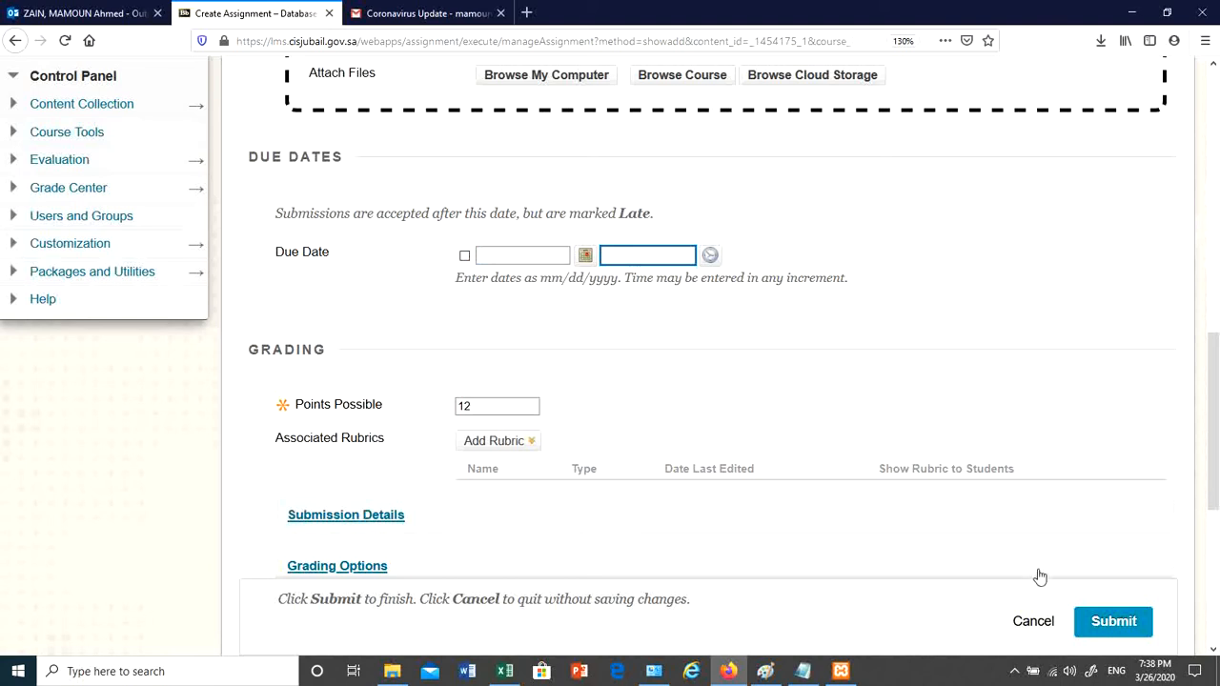
click(1113, 621)
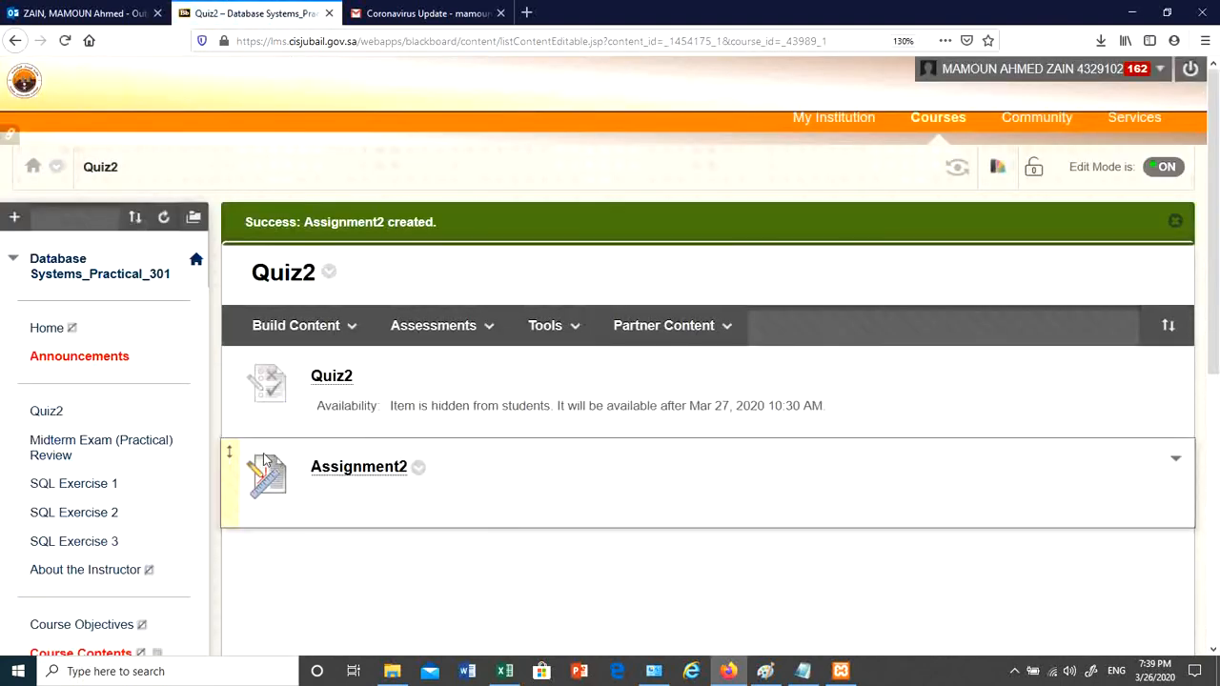
scroll(425, 444, down, 2)
click(419, 468)
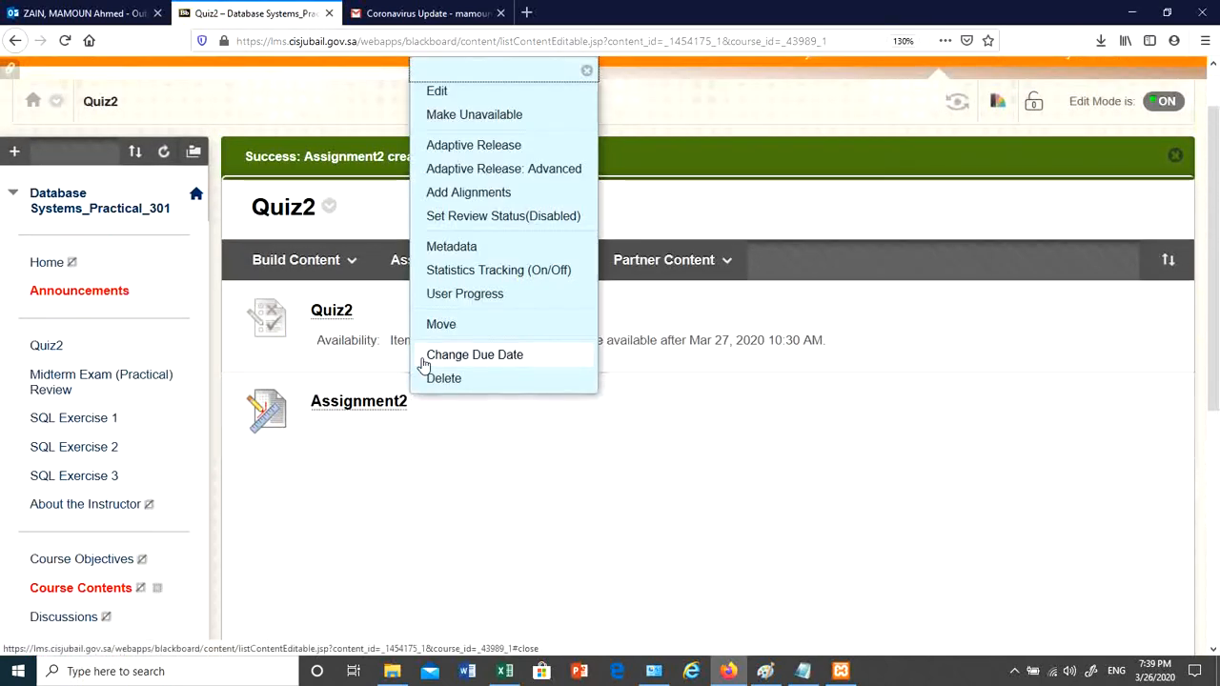
click(437, 90)
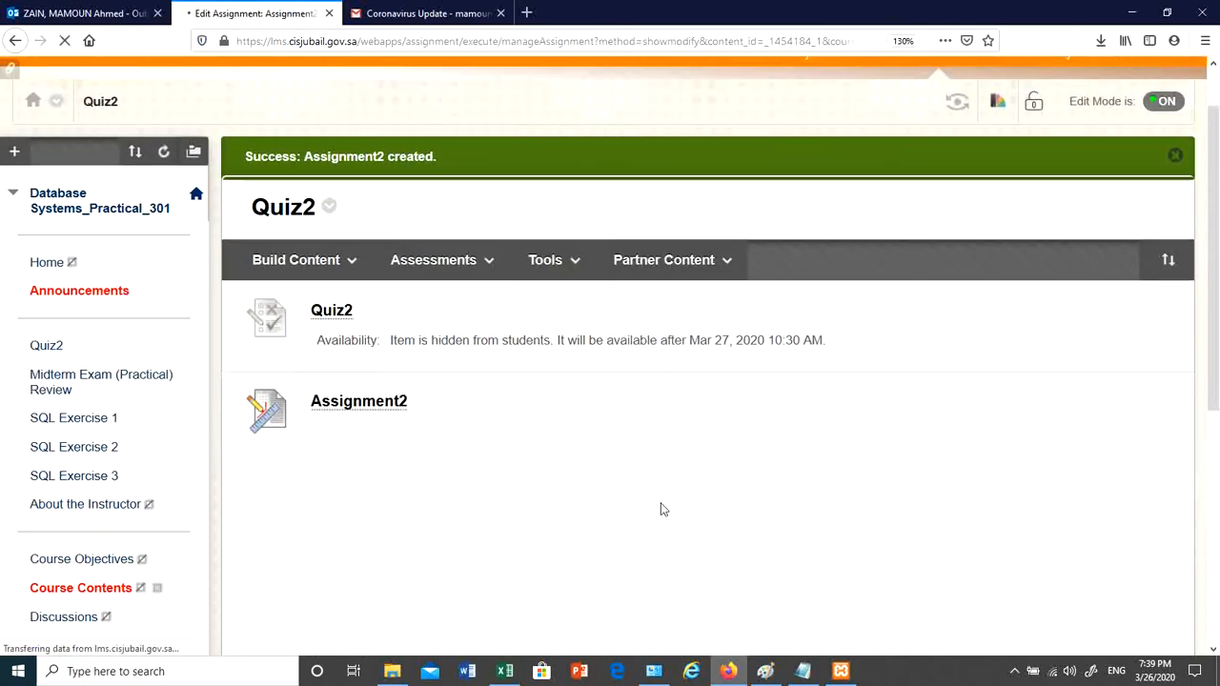
scroll(582, 482, down, 6)
scroll(477, 322, up, 4)
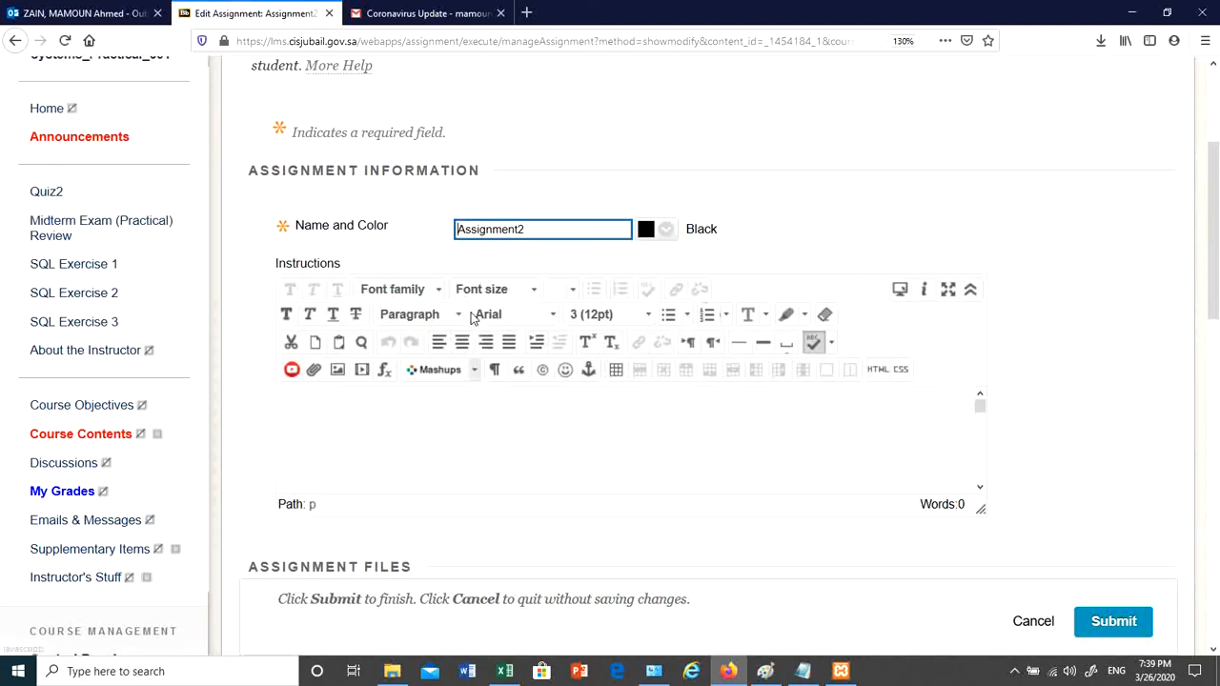
click(481, 430)
scroll(594, 487, down, 2)
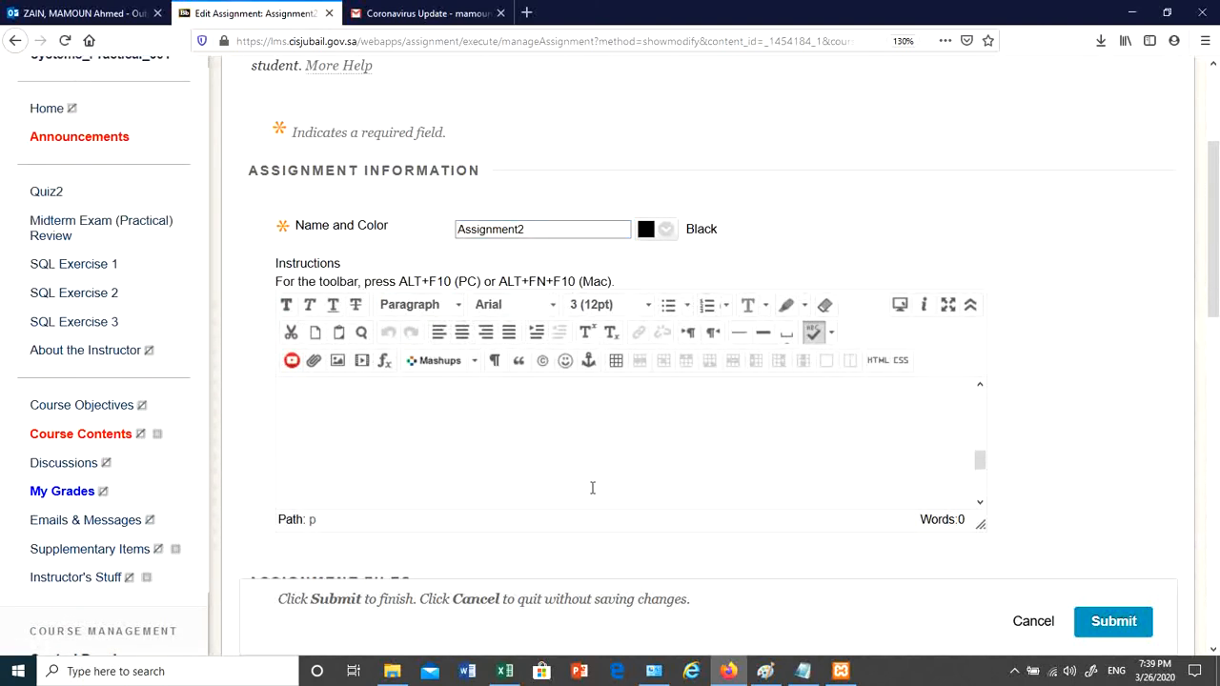
scroll(1071, 390, down, 5)
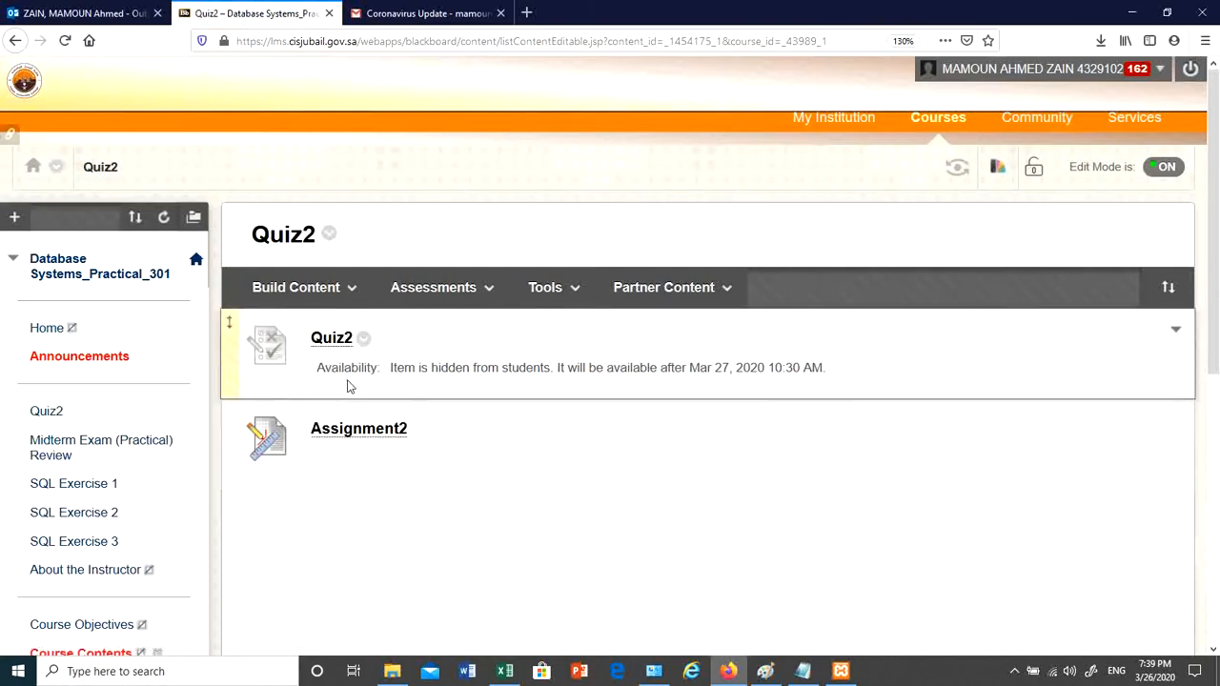
- Open the Grade Center Tests view and check the ungraded Quiz2 column
scroll(191, 353, down, 3)
scroll(152, 351, down, 2)
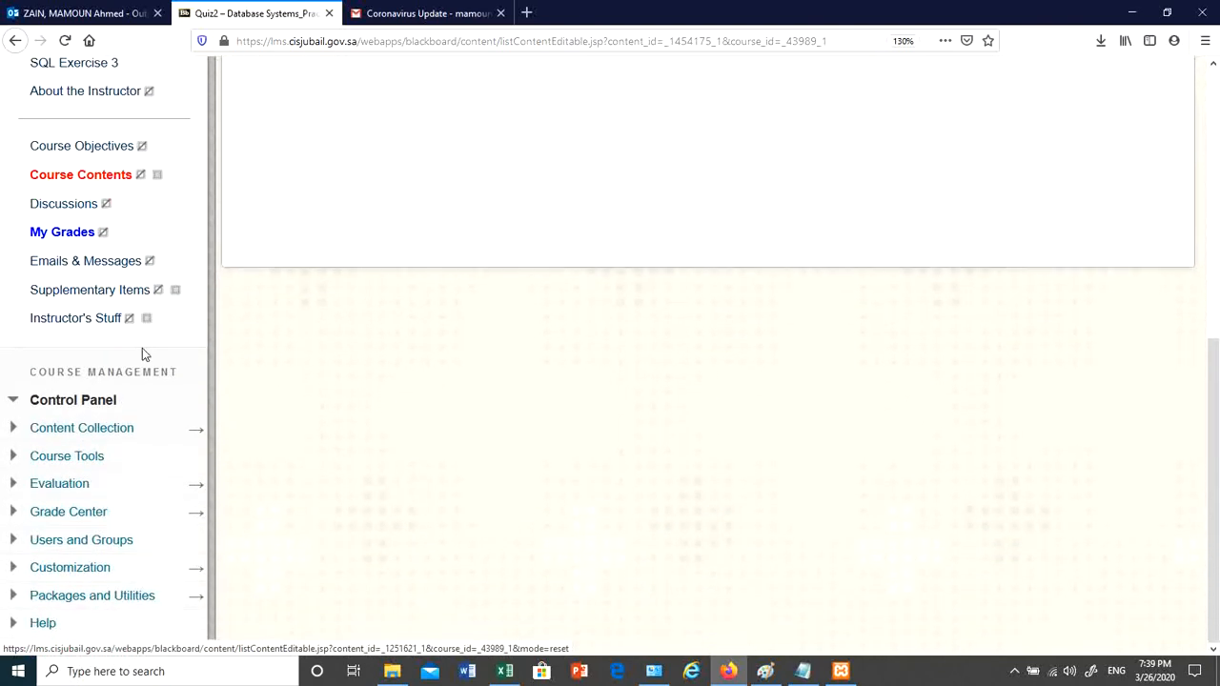
click(23, 517)
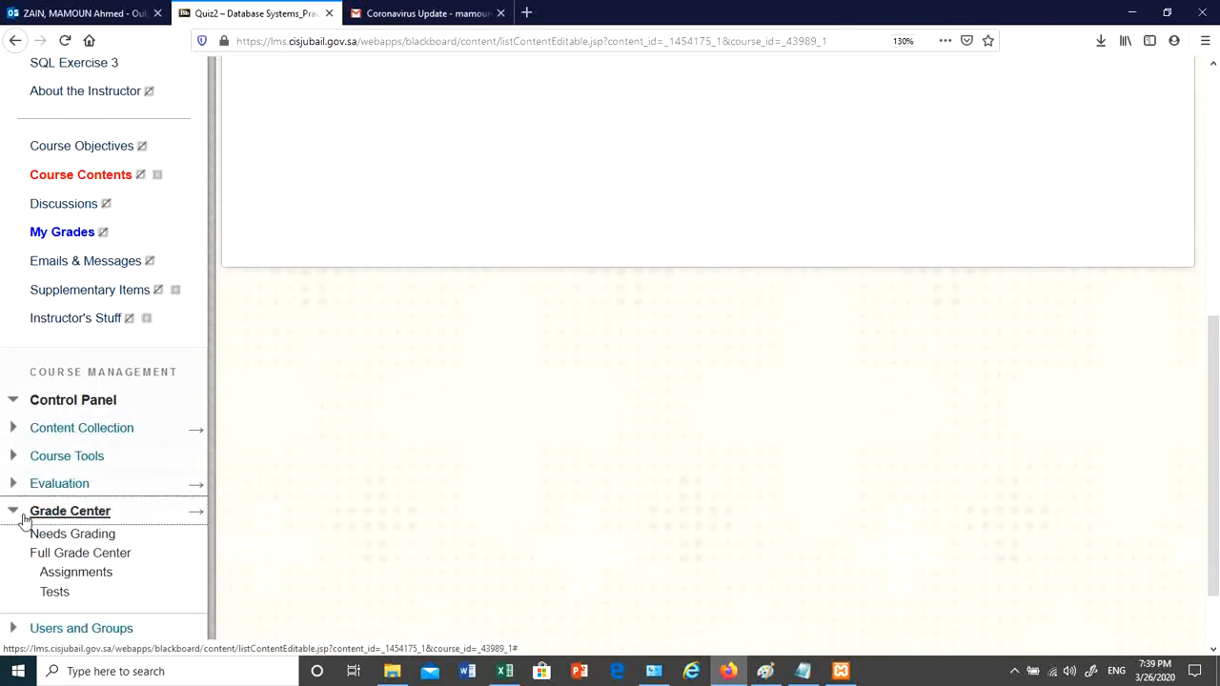
click(55, 593)
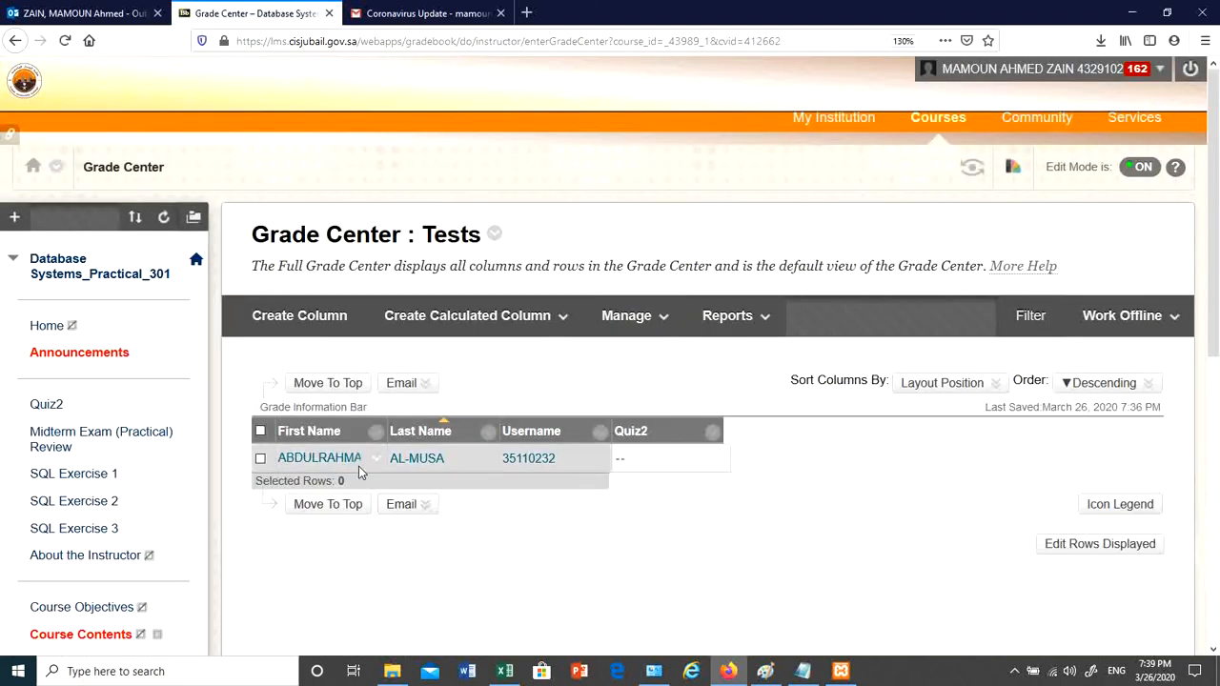
mouse_move(621, 438)
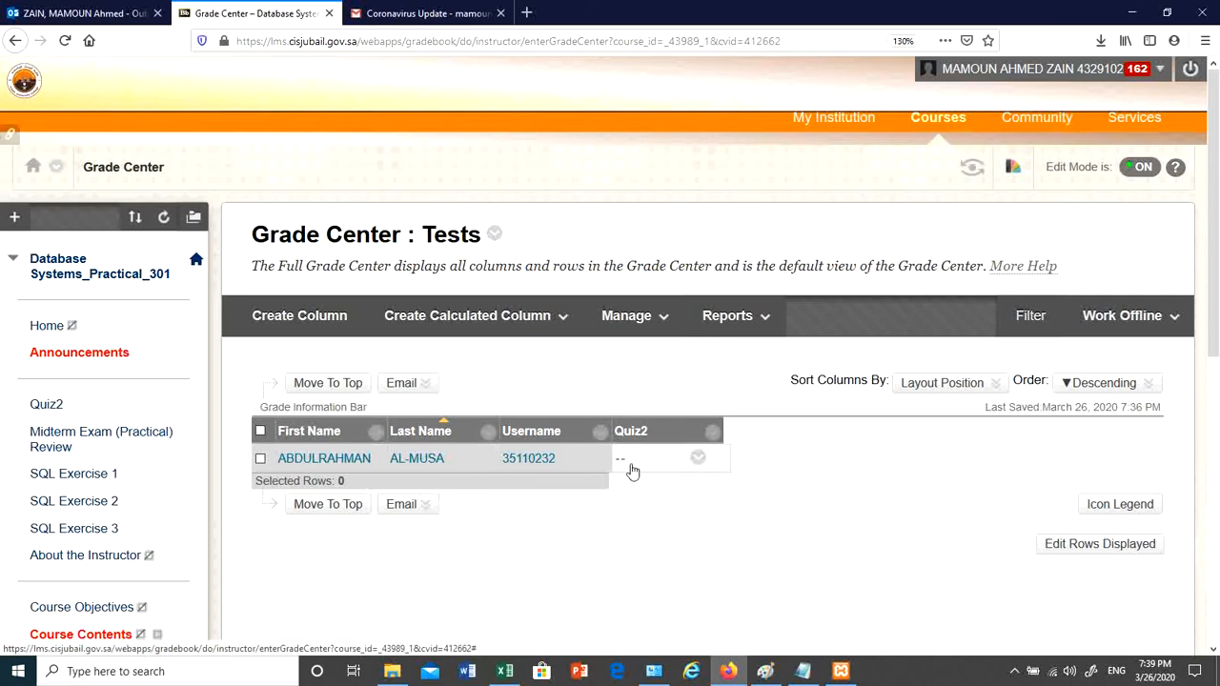
scroll(286, 429, down, 5)
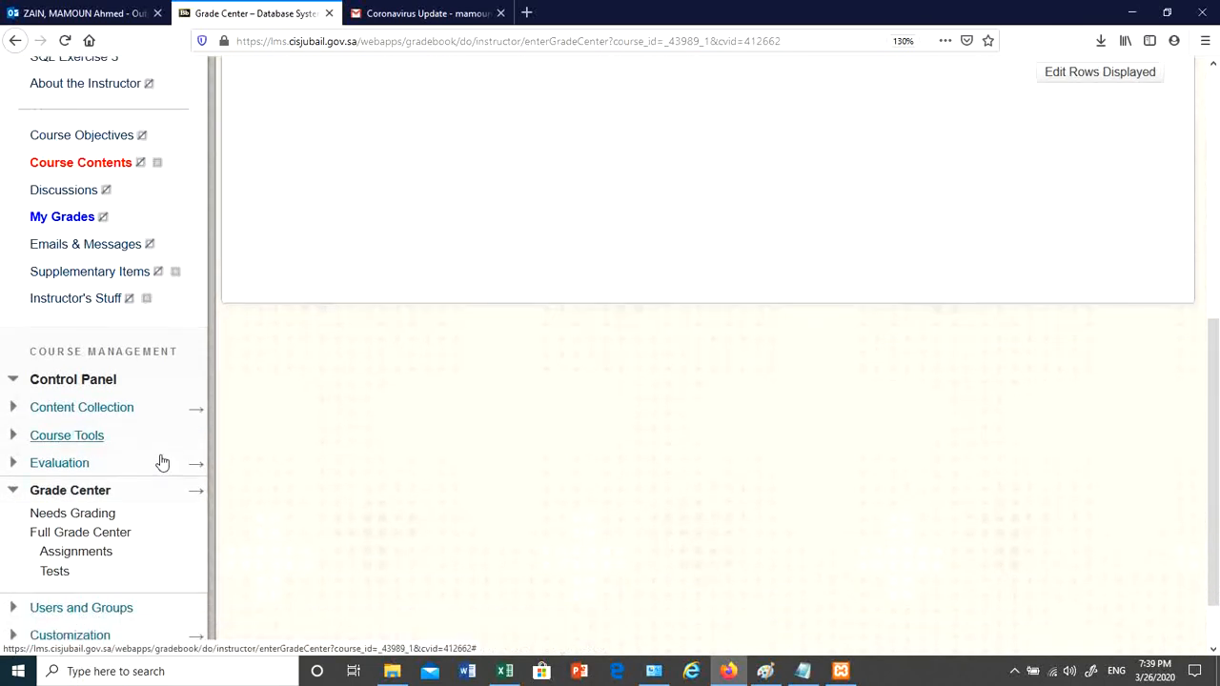
- Open the Grade Center Assignments view and inspect the ungraded Assignment2 cell's grade menu
click(96, 483)
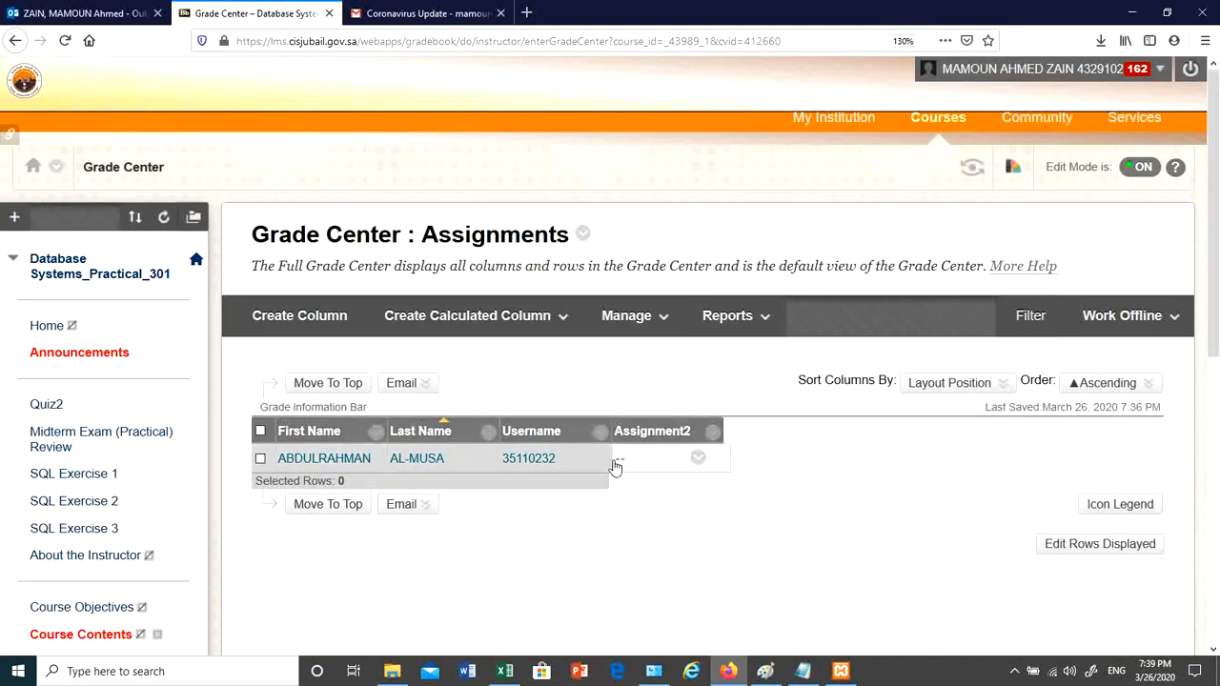
click(698, 459)
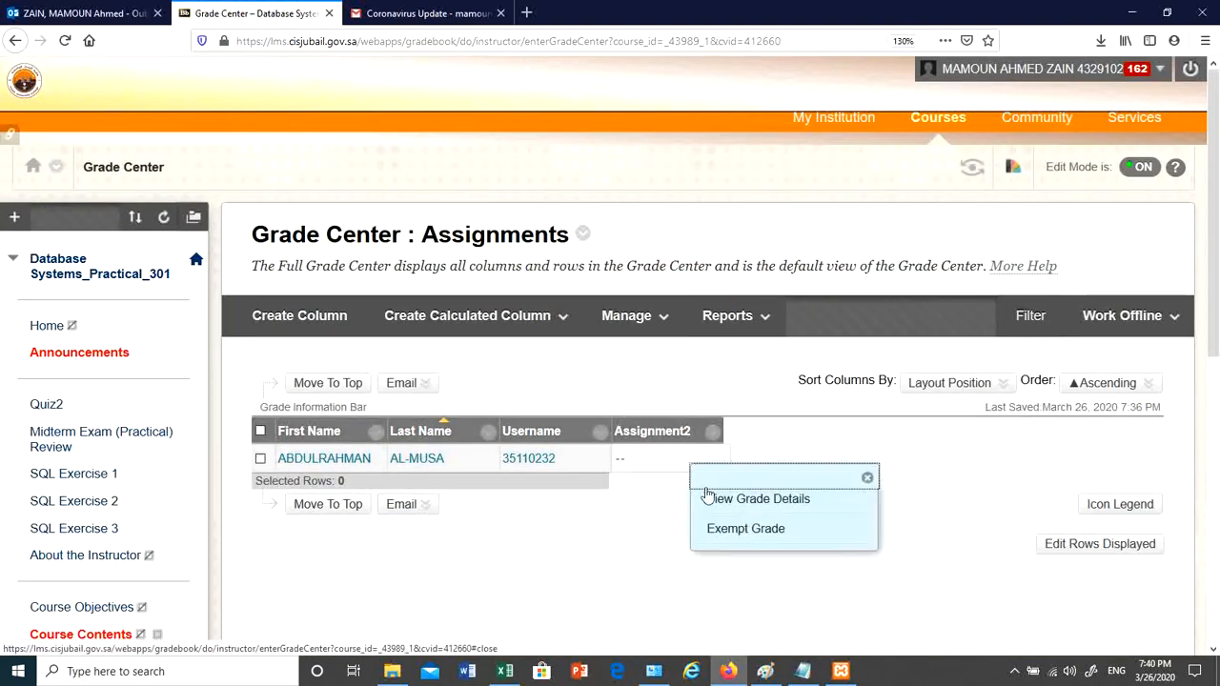
click(617, 530)
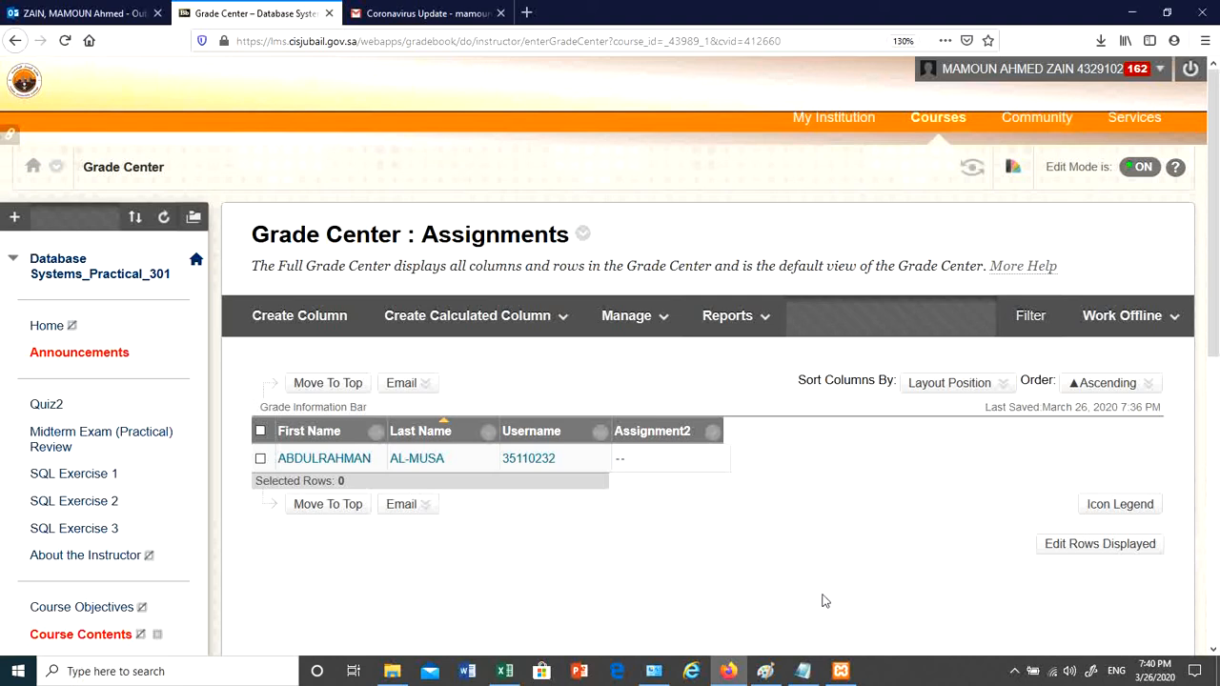
click(1014, 670)
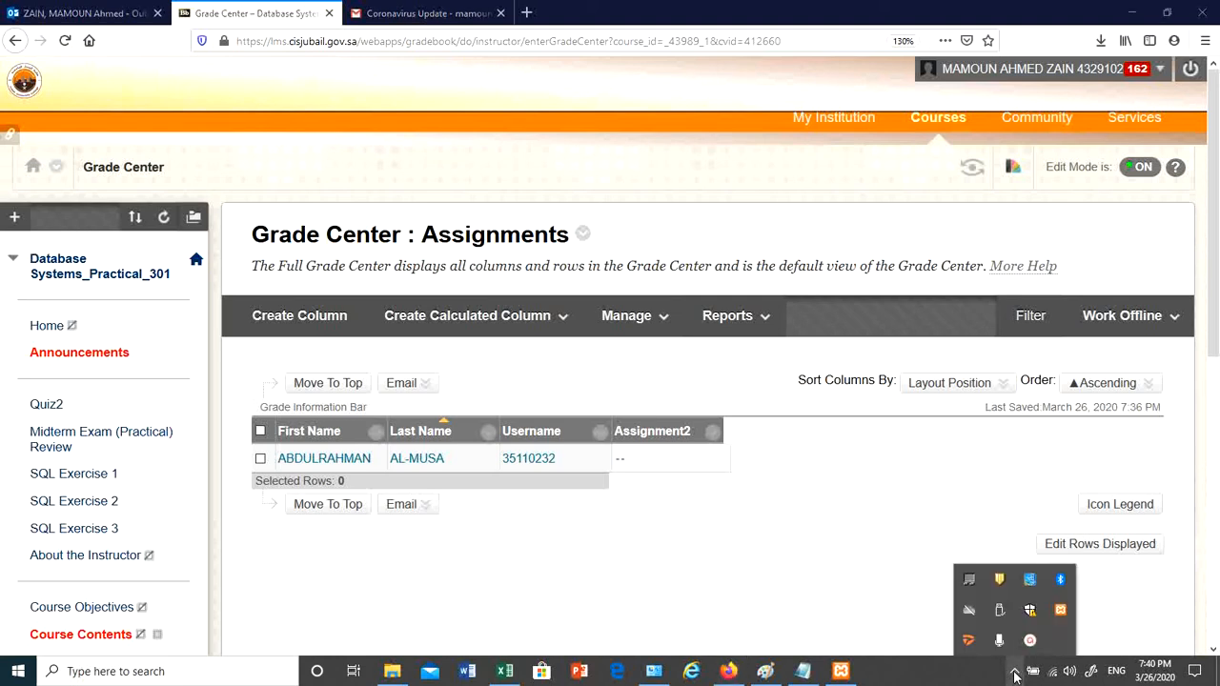
click(1031, 641)
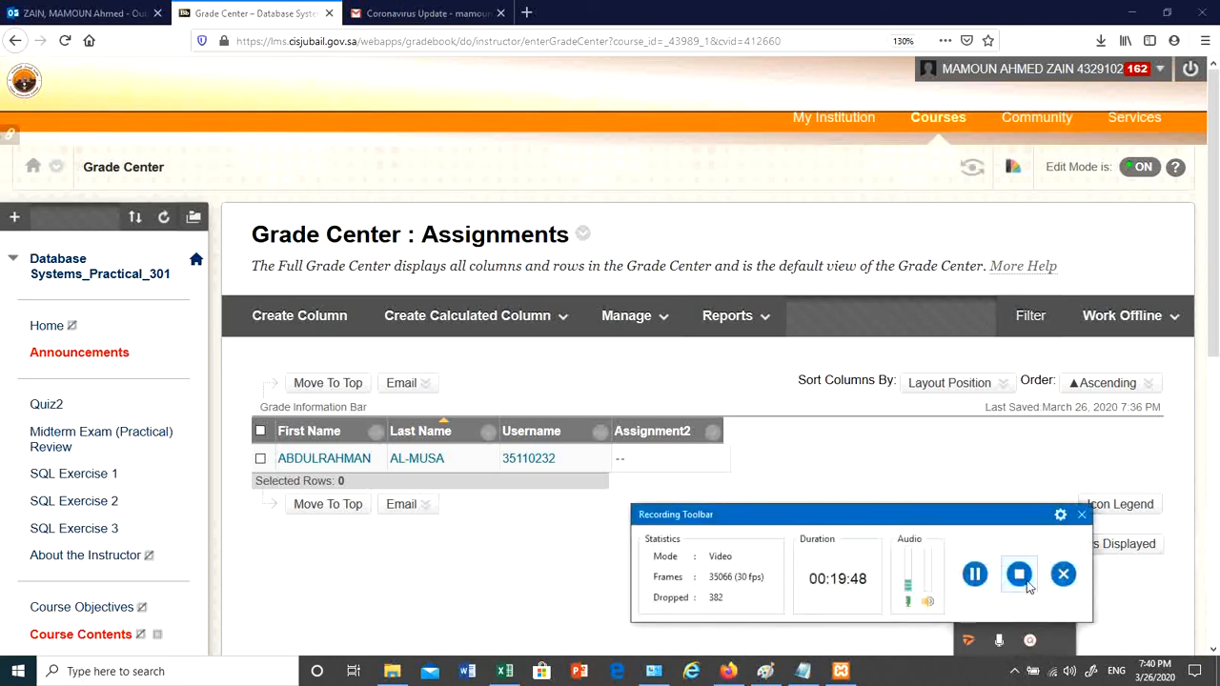